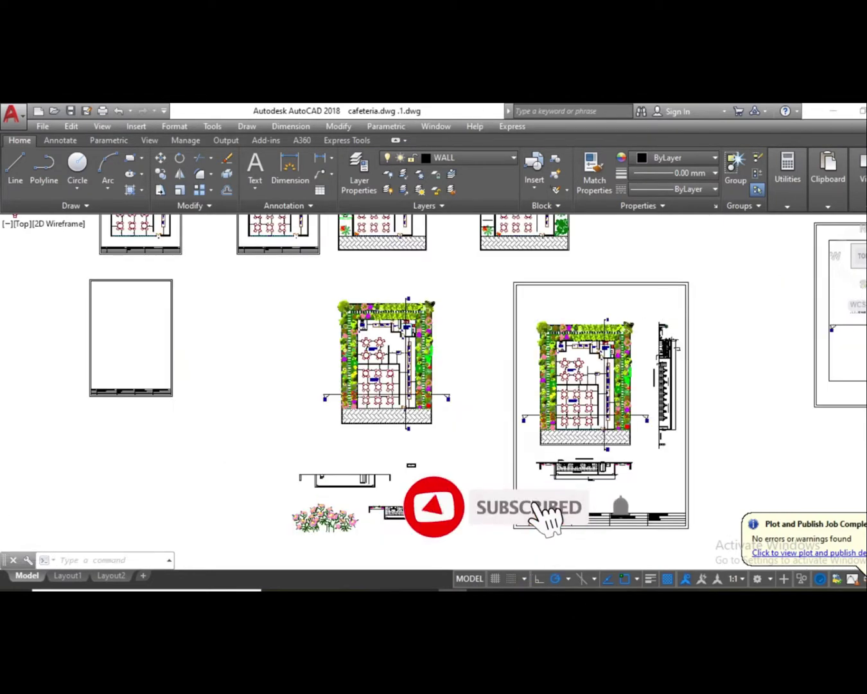
- Examine the landscaped cafeteria floor plan, including its sitting areas, food counters, kitchen and surrounding planting
scroll(680, 411, up, 3)
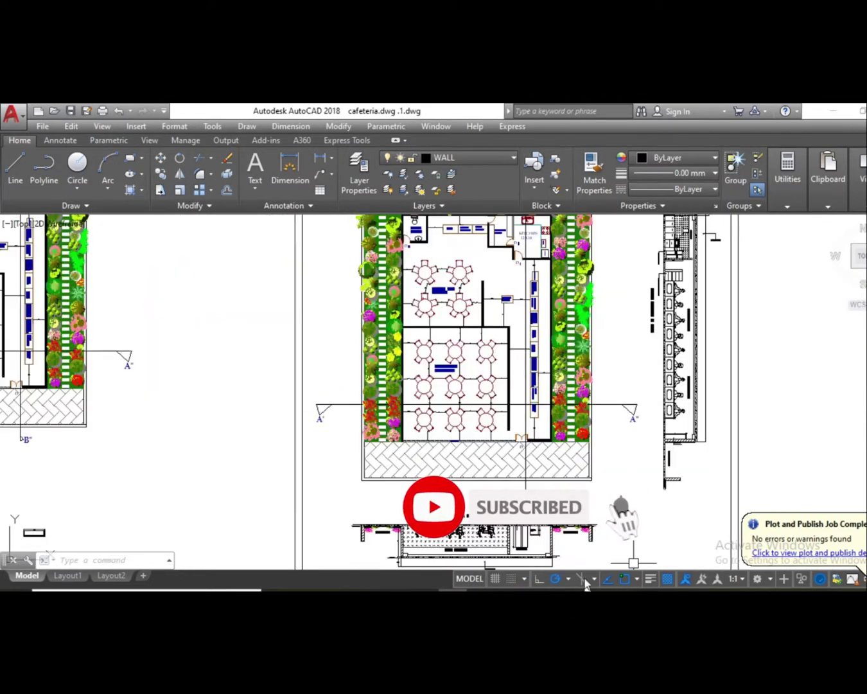
scroll(504, 443, down, 1)
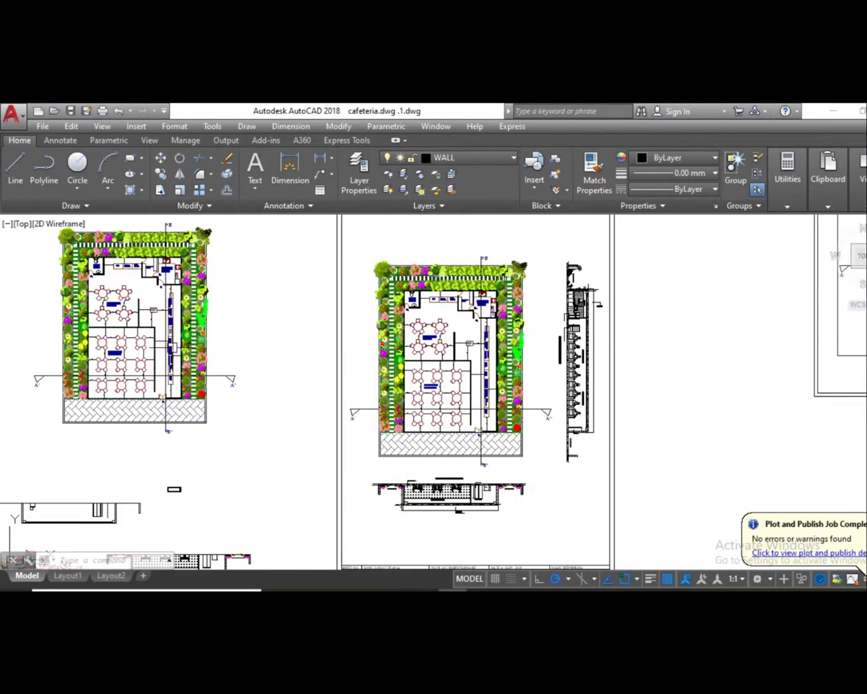
mouse_move(427, 338)
key(ctrl+z)
scroll(130, 280, up, 4)
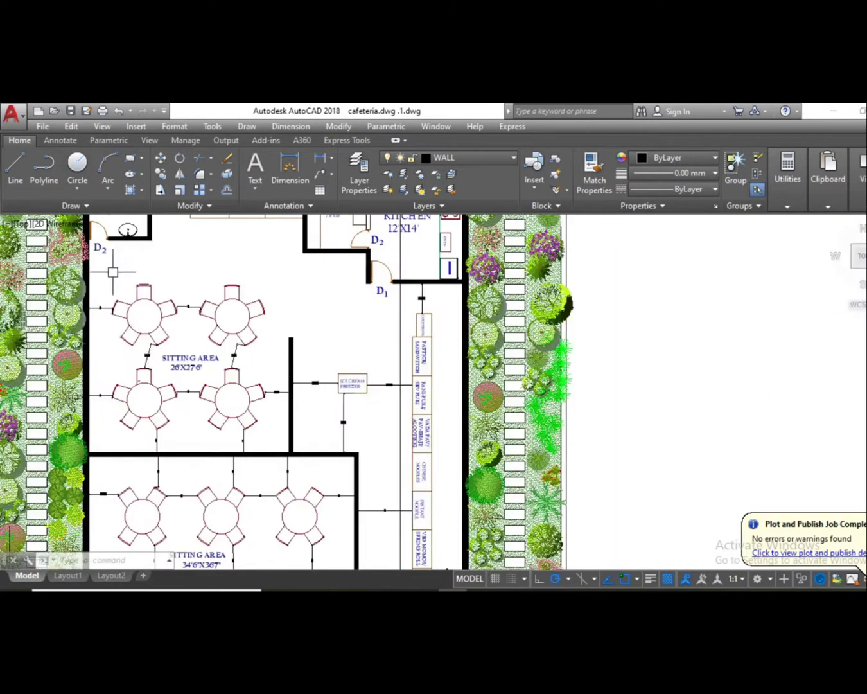
scroll(277, 417, down, 4)
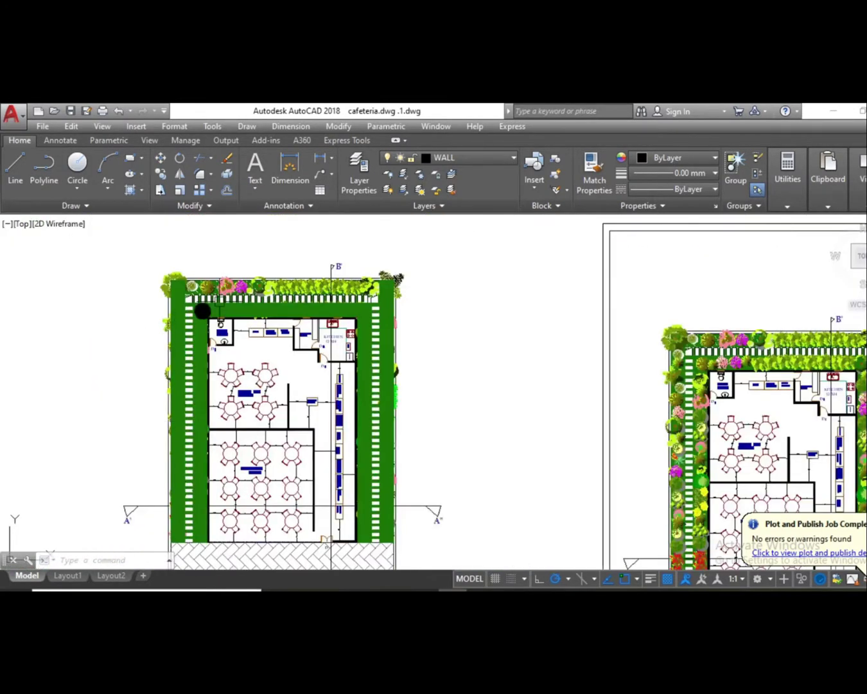
scroll(226, 285, up, 3)
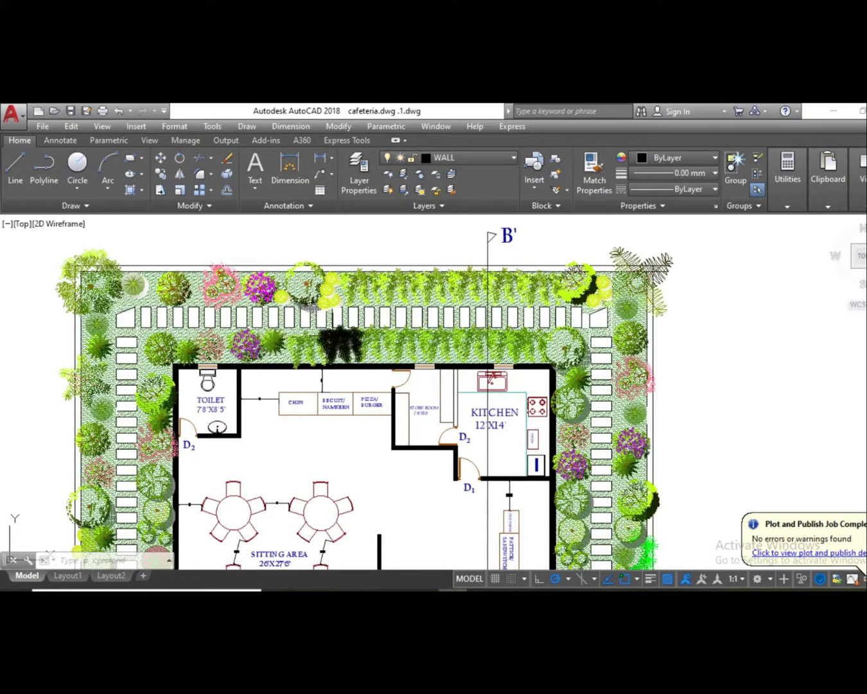
mouse_move(340, 345)
scroll(284, 299, down, 2)
scroll(277, 306, down, 2)
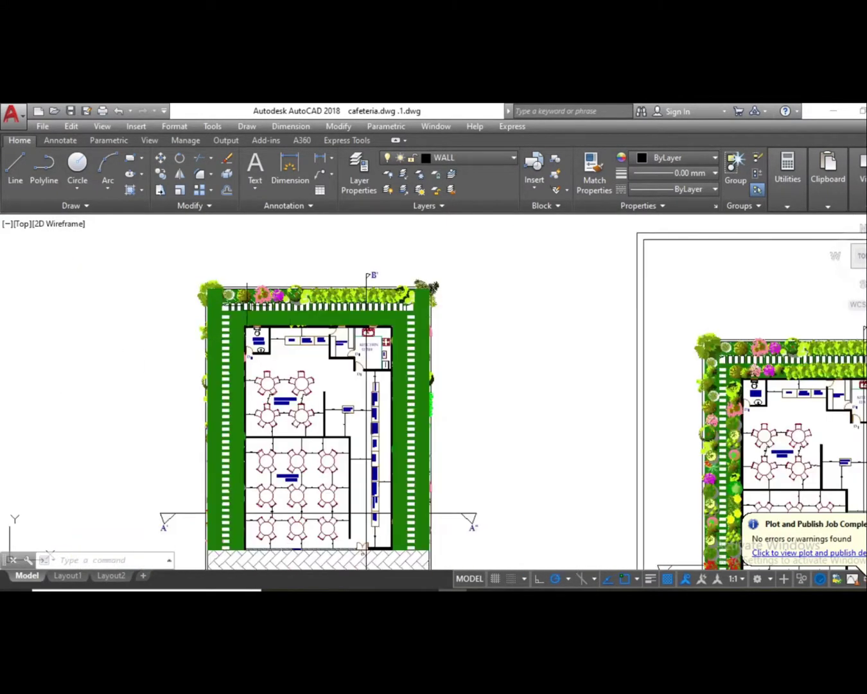
- Inspect the trees, shrubs and stepping-stone path in the garden strips along the sides and rear of the cafeteria plan
scroll(295, 464, up, 4)
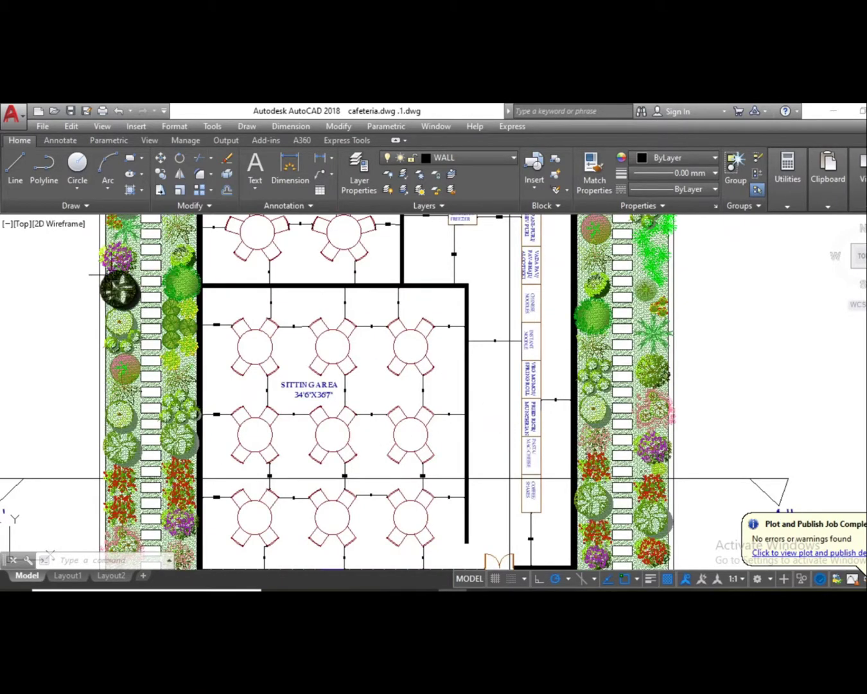
scroll(120, 291, up, 4)
scroll(91, 360, down, 4)
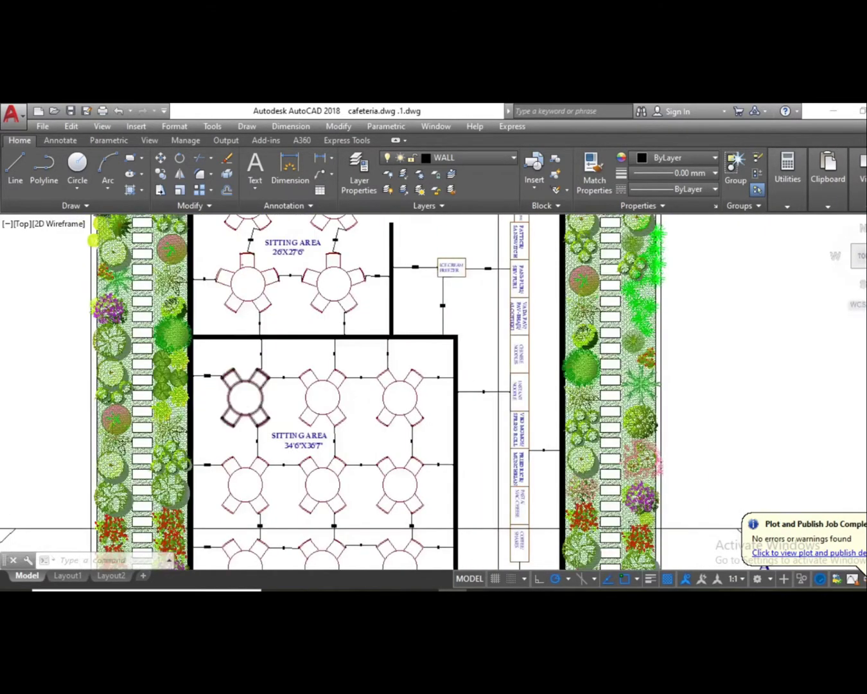
scroll(246, 398, down, 7)
scroll(366, 291, up, 4)
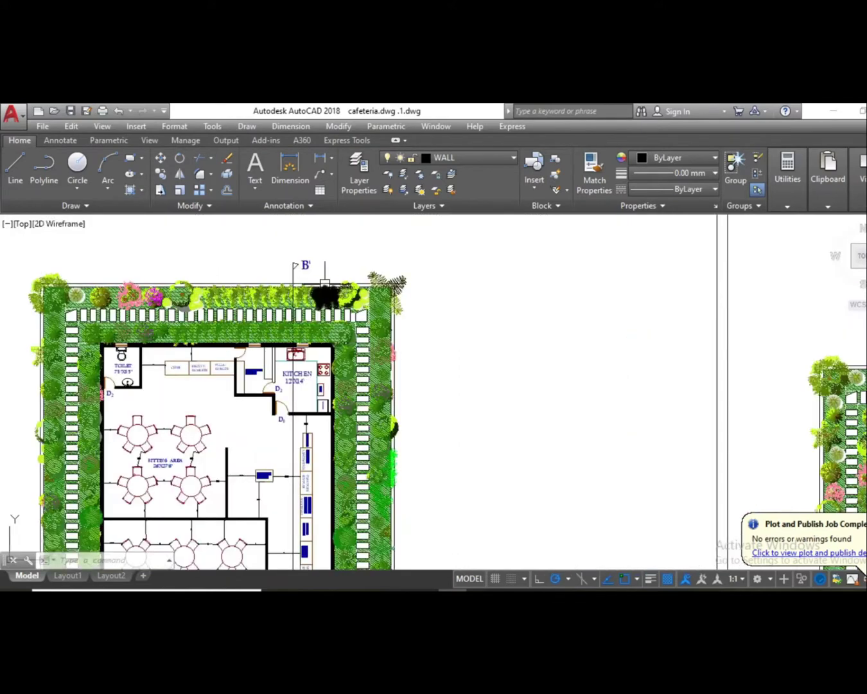
scroll(360, 284, up, 2)
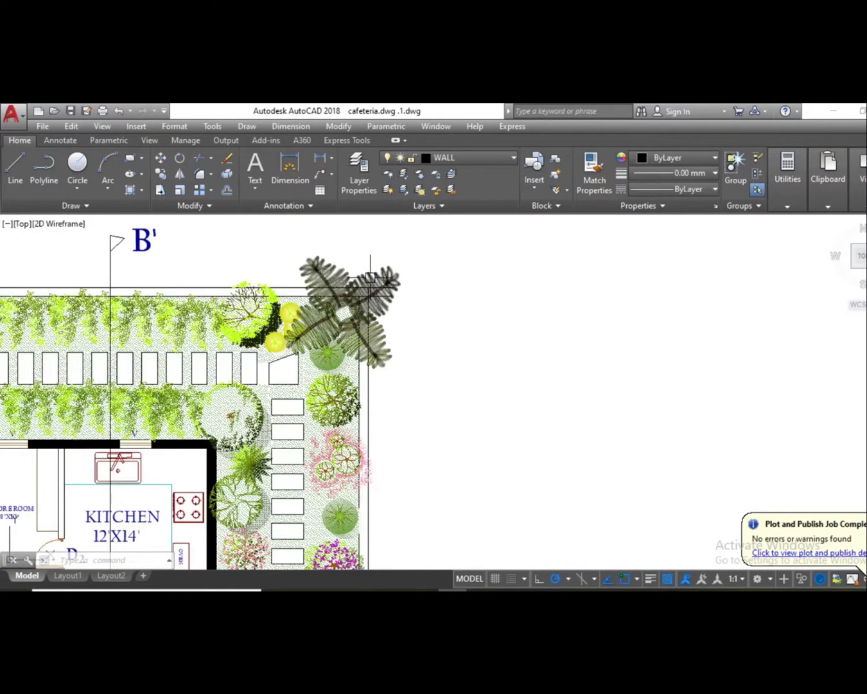
scroll(361, 406, down, 5)
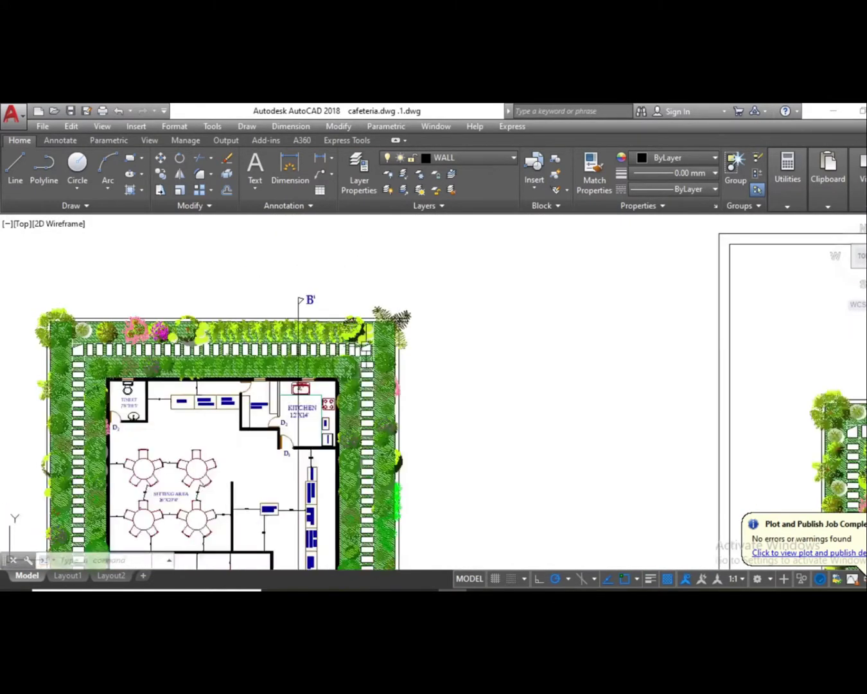
scroll(35, 316, up, 4)
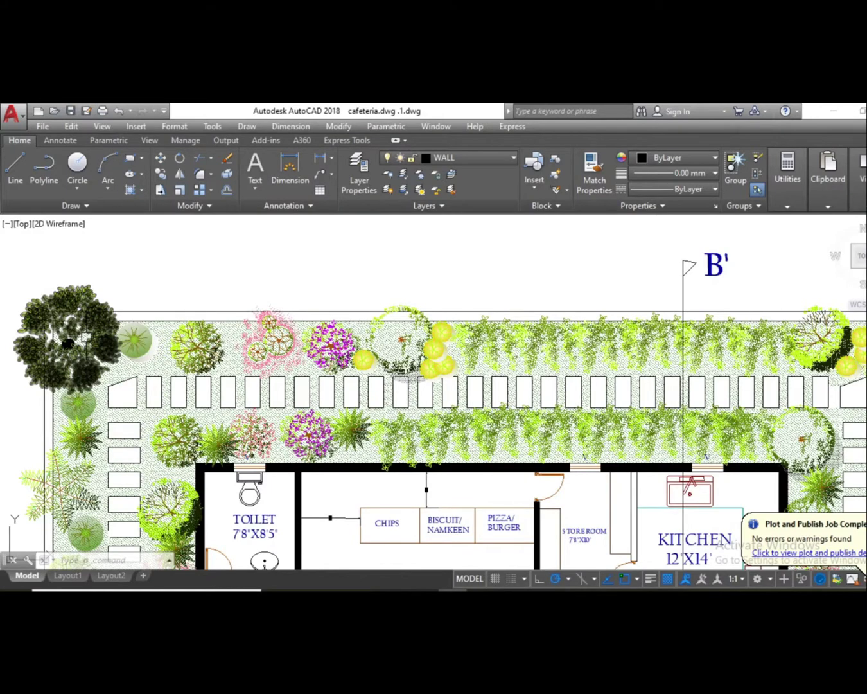
scroll(97, 321, down, 3)
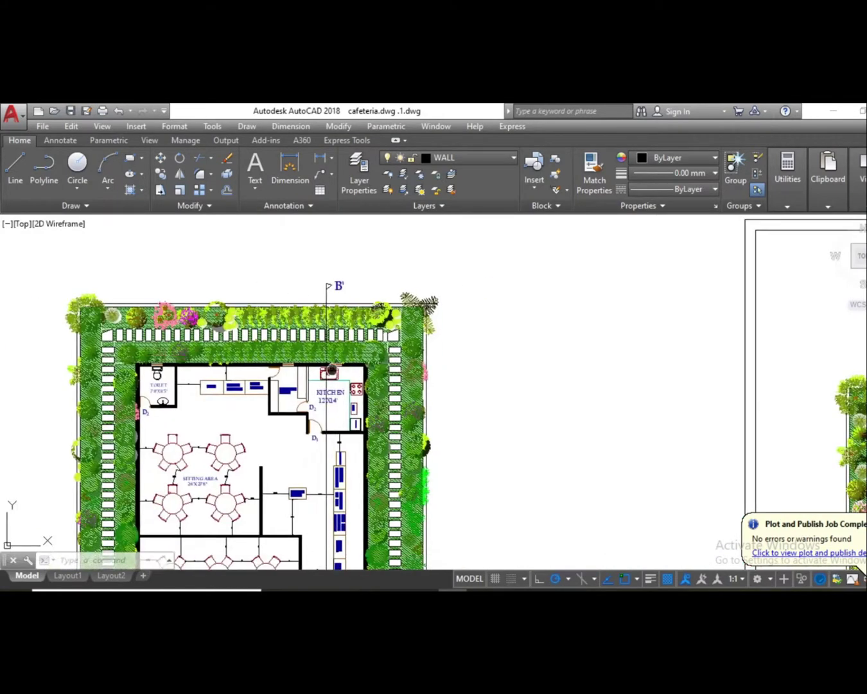
drag(330, 370, 359, 281)
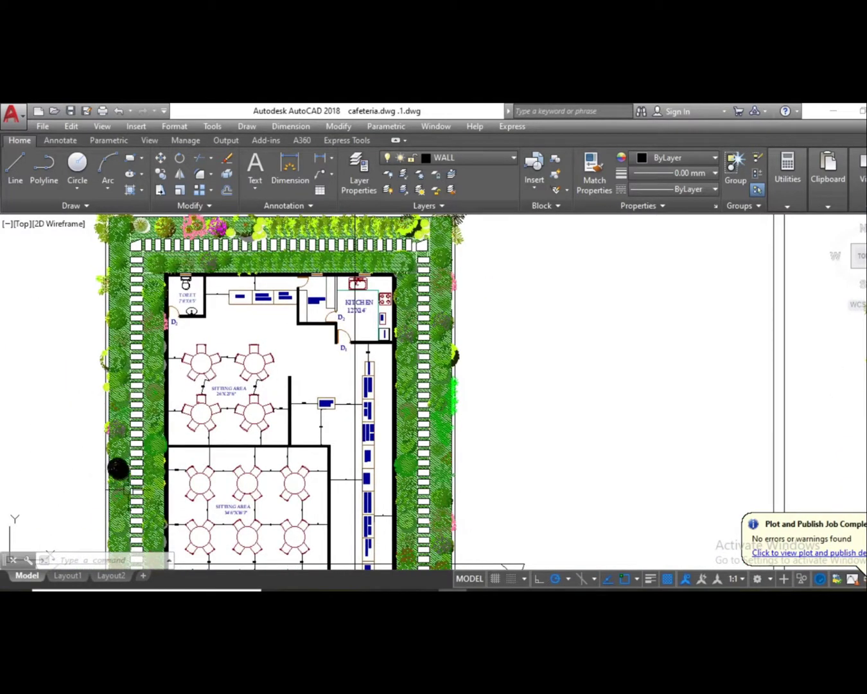
scroll(471, 329, down, 2)
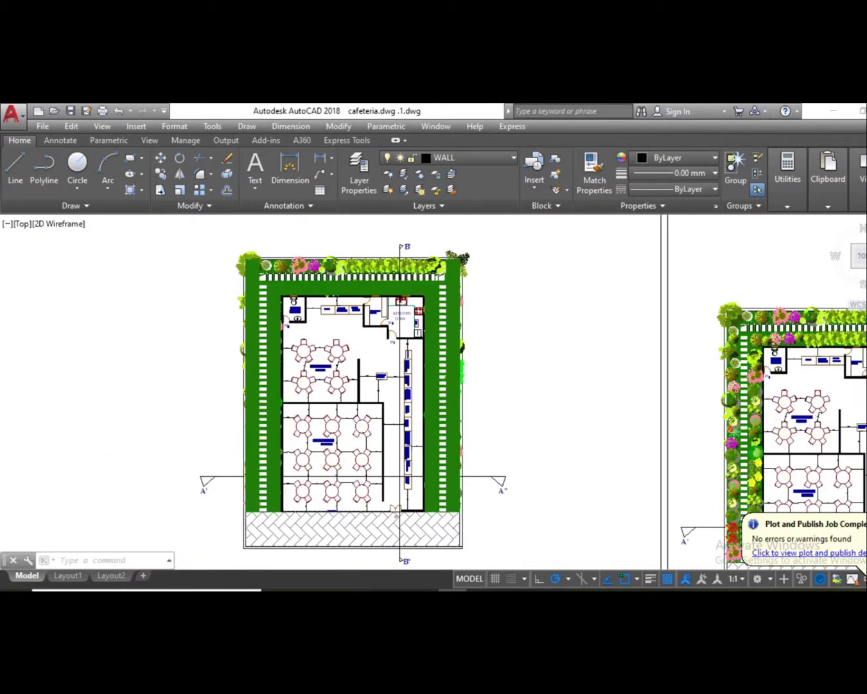
scroll(456, 232, up, 4)
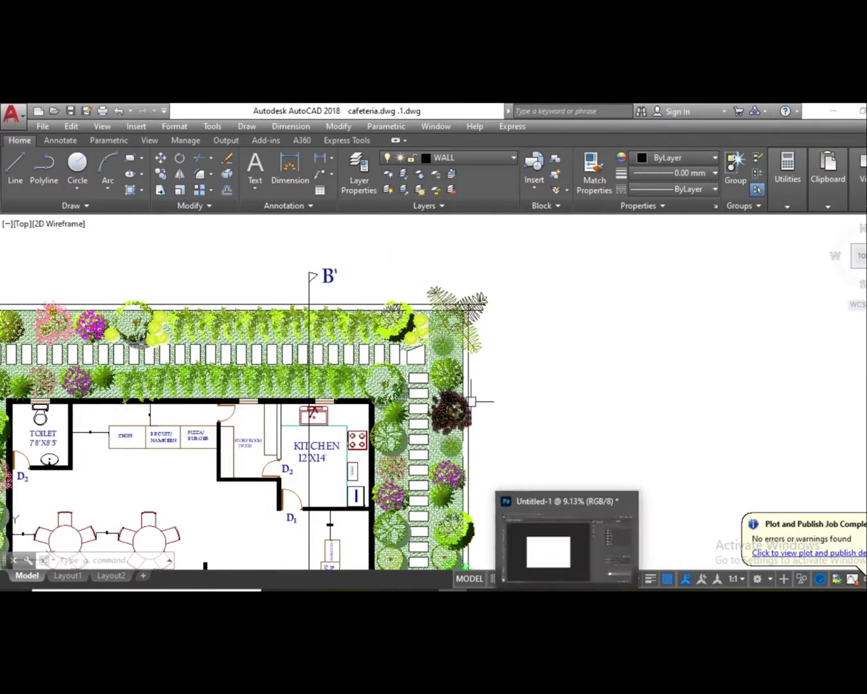
- Switch to Photos to view the rendered cafeteria plan in cafetaria-Model_3-removebg-preview.png, and return to the AutoCAD drawing
click(710, 588)
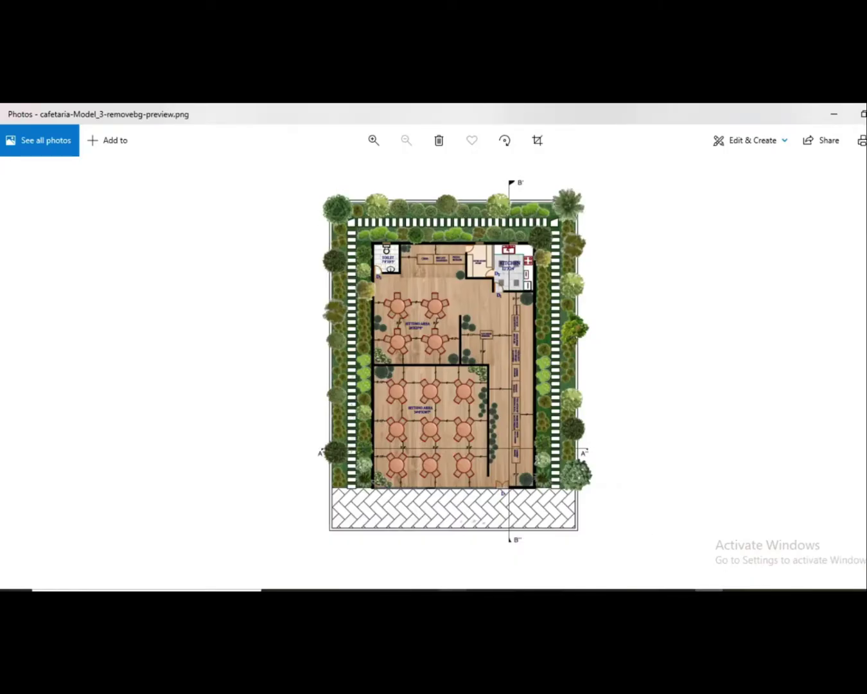
key(alt+Tab)
scroll(499, 316, down, 3)
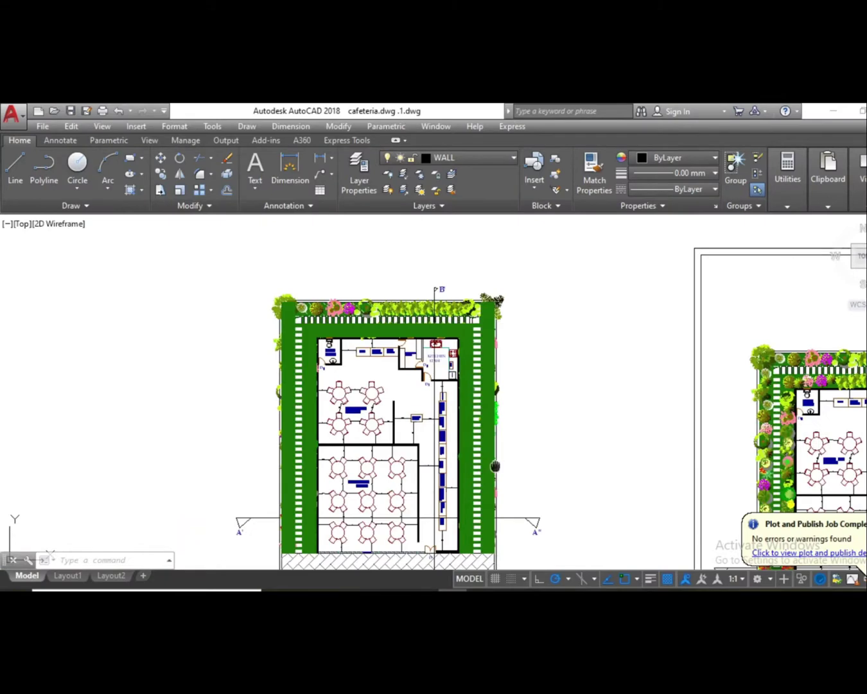
- Review the landscaped plan's interior layout and rear garden strip against the rendered reference
drag(495, 464, 474, 393)
scroll(411, 321, up, 2)
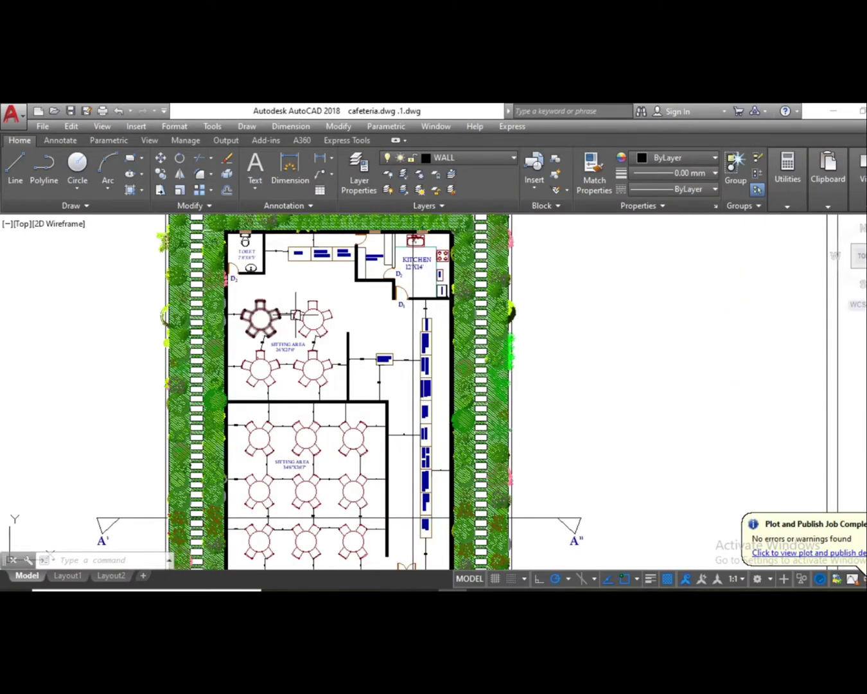
drag(296, 316, 325, 383)
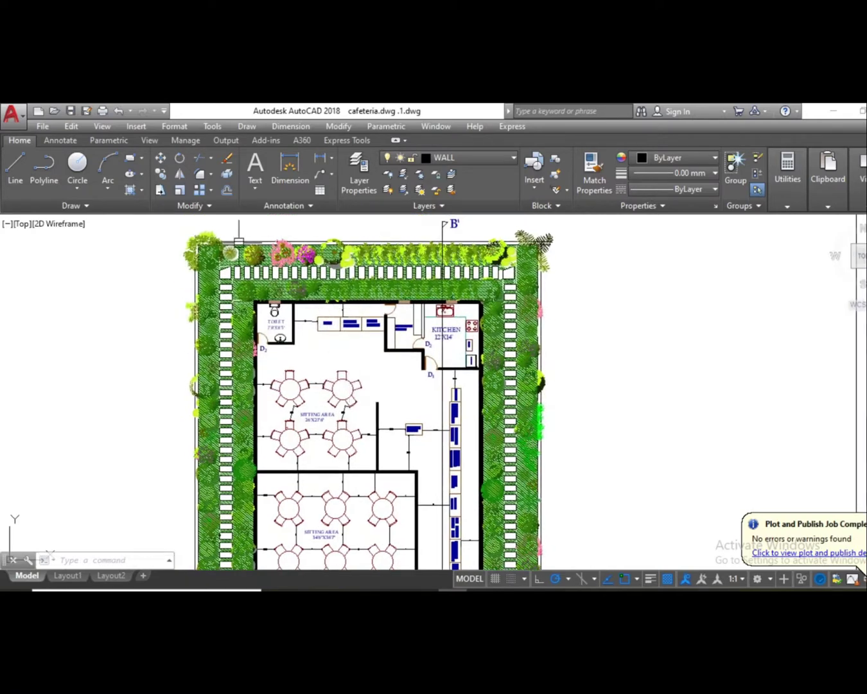
scroll(239, 242, up, 4)
scroll(243, 322, down, 4)
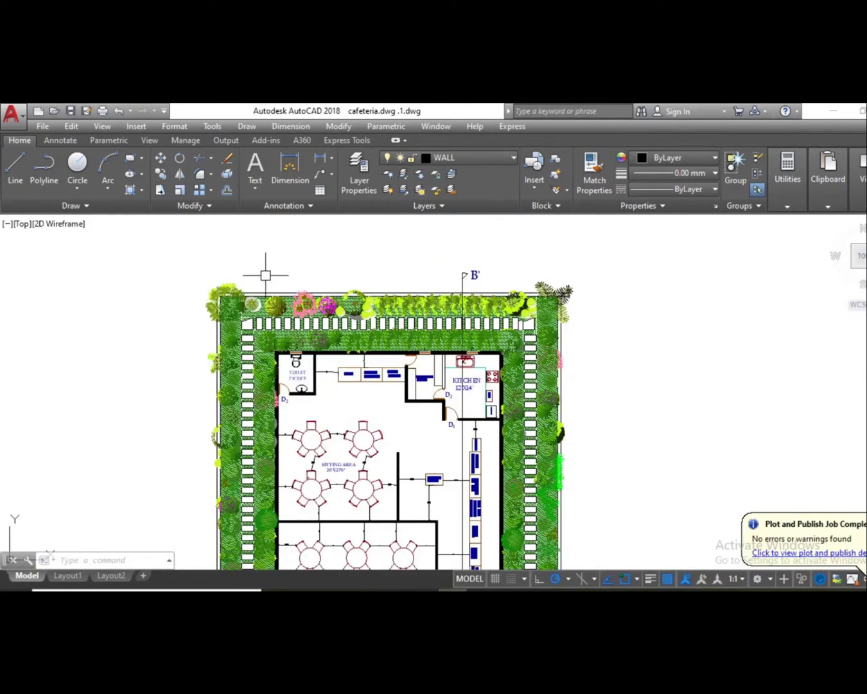
scroll(243, 275, down, 2)
scroll(218, 282, down, 5)
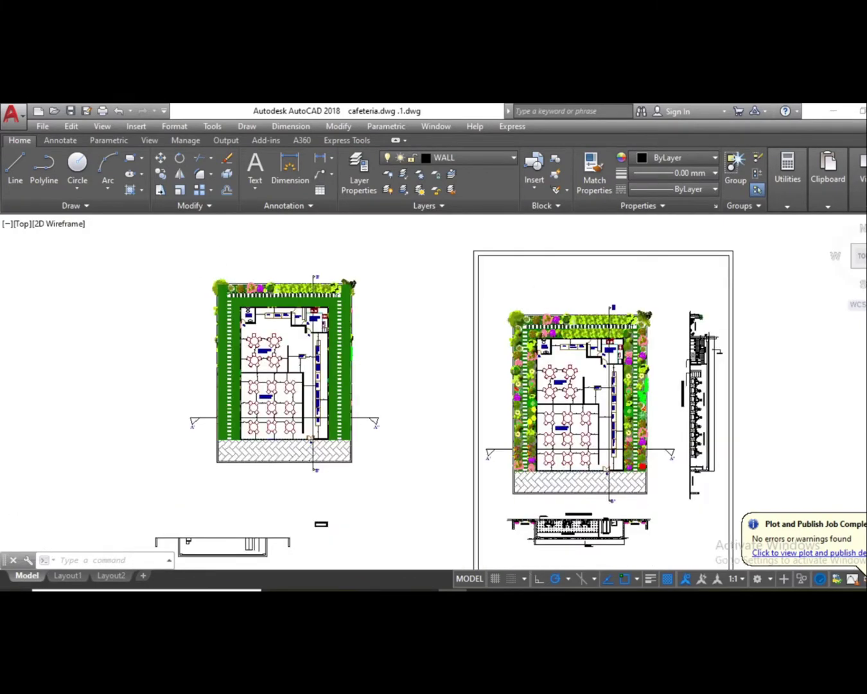
- Examine the cafeteria plan copy without planting, from its rear wall and kitchen to the front paving
scroll(426, 514, up, 2)
scroll(430, 515, up, 3)
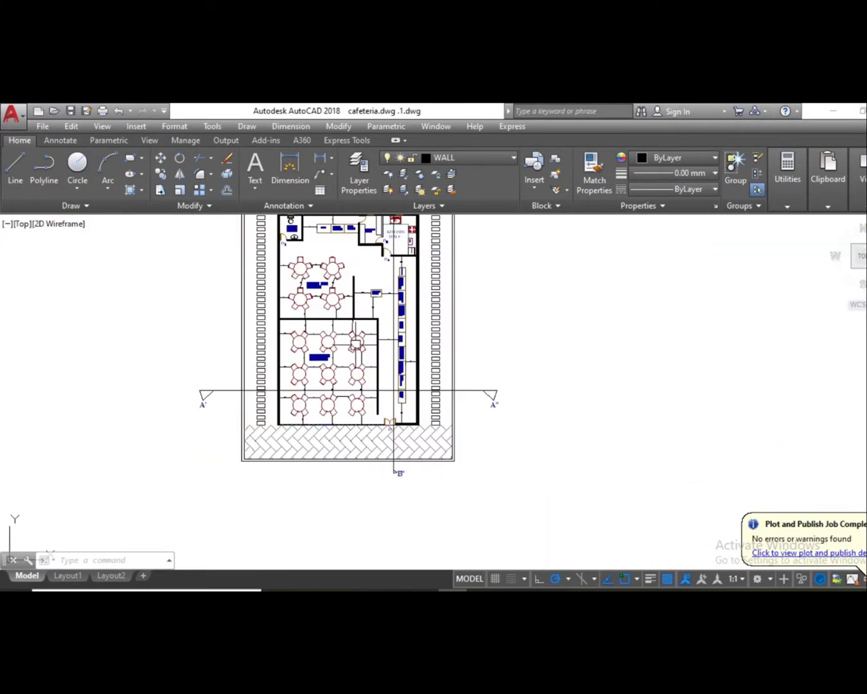
scroll(254, 268, up, 4)
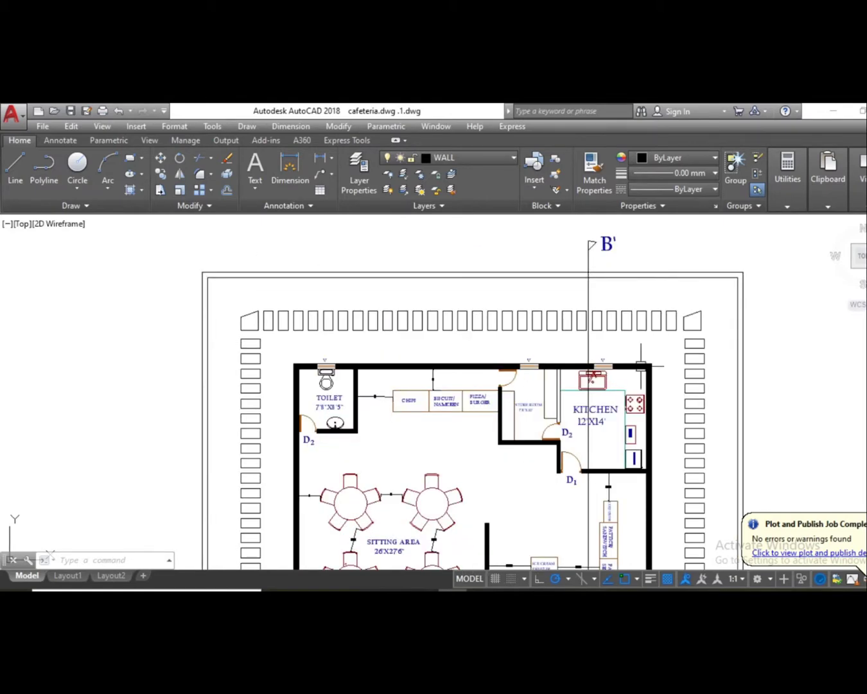
scroll(420, 291, down, 2)
scroll(389, 322, down, 1)
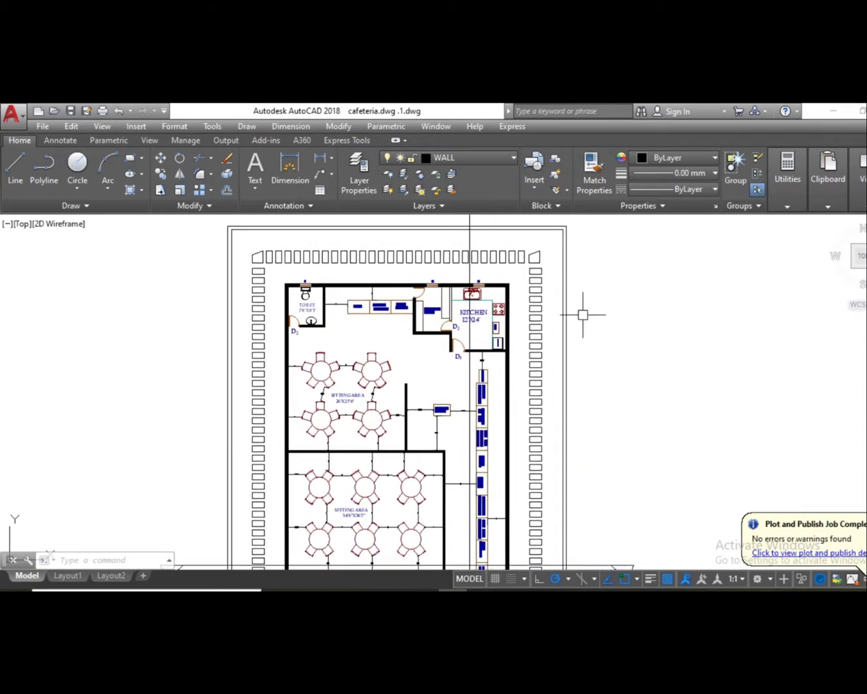
scroll(495, 398, down, 2)
drag(466, 427, 415, 368)
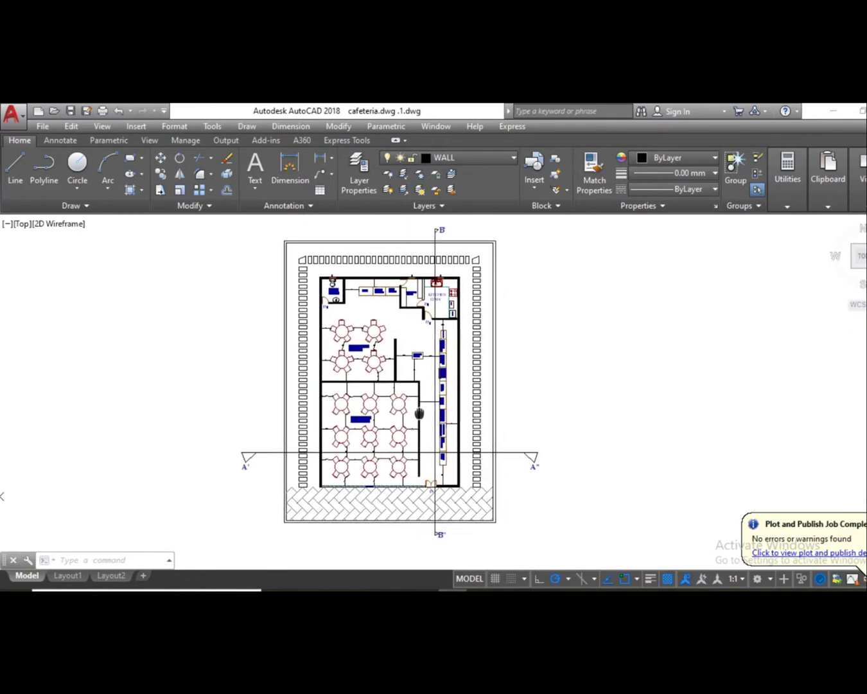
- Compare the plan copy without planting with the landscaped plan and its sheet layout
scroll(437, 346, down, 2)
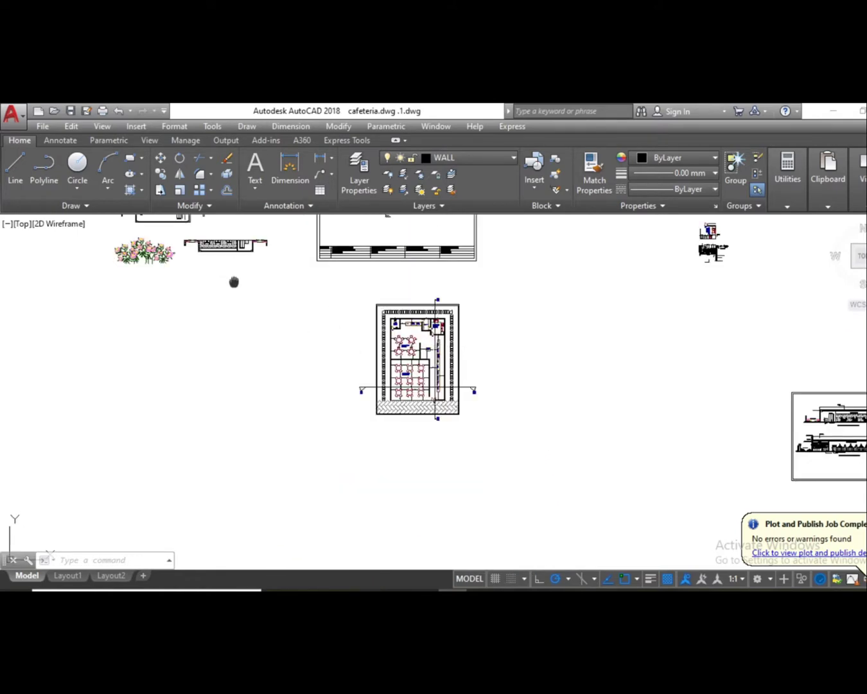
mouse_move(234, 280)
mouse_down()
mouse_move(257, 378)
mouse_move(231, 494)
mouse_up()
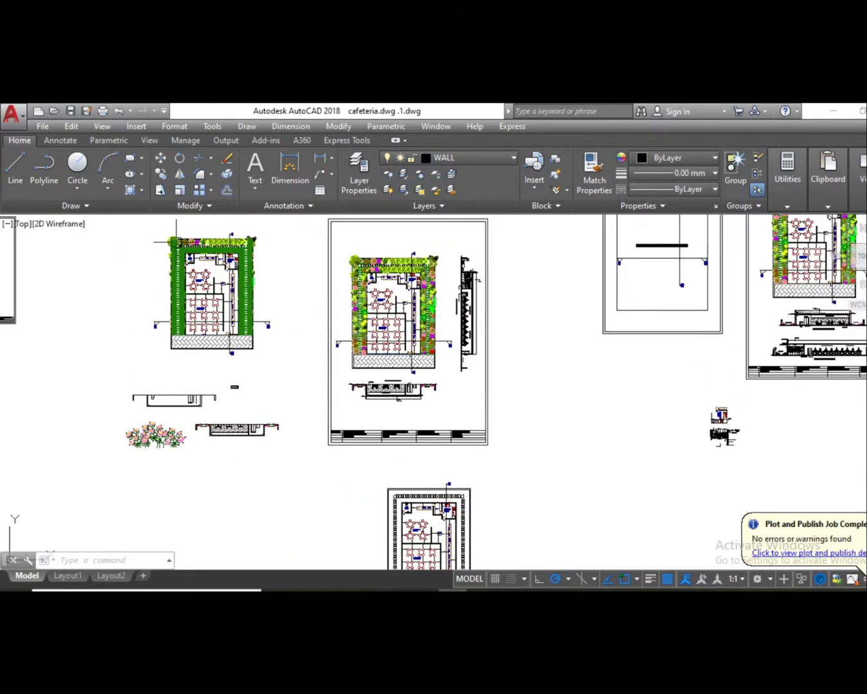
drag(439, 466, 313, 259)
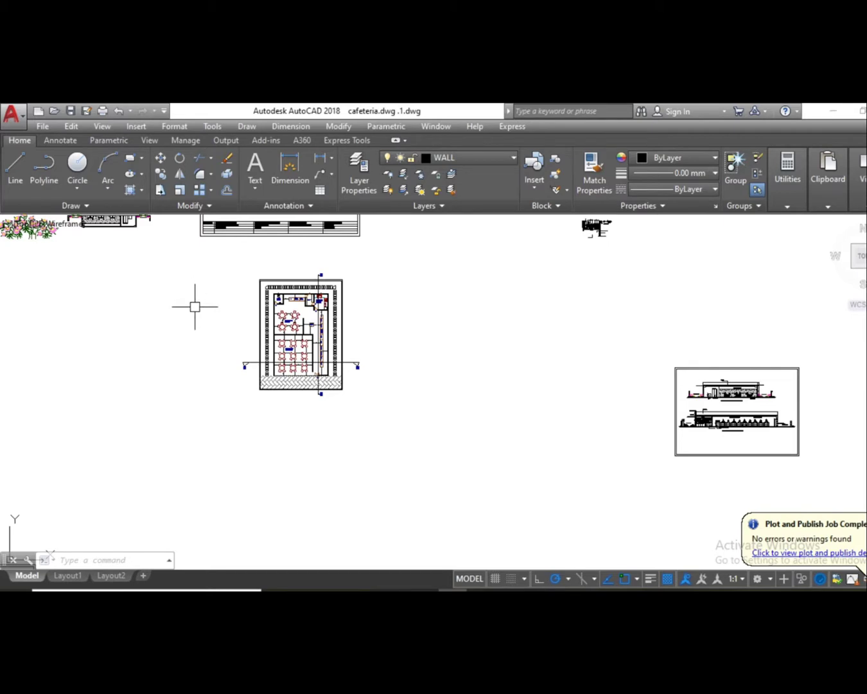
drag(195, 306, 555, 367)
mouse_move(430, 409)
mouse_down()
mouse_move(454, 478)
mouse_move(440, 599)
mouse_up()
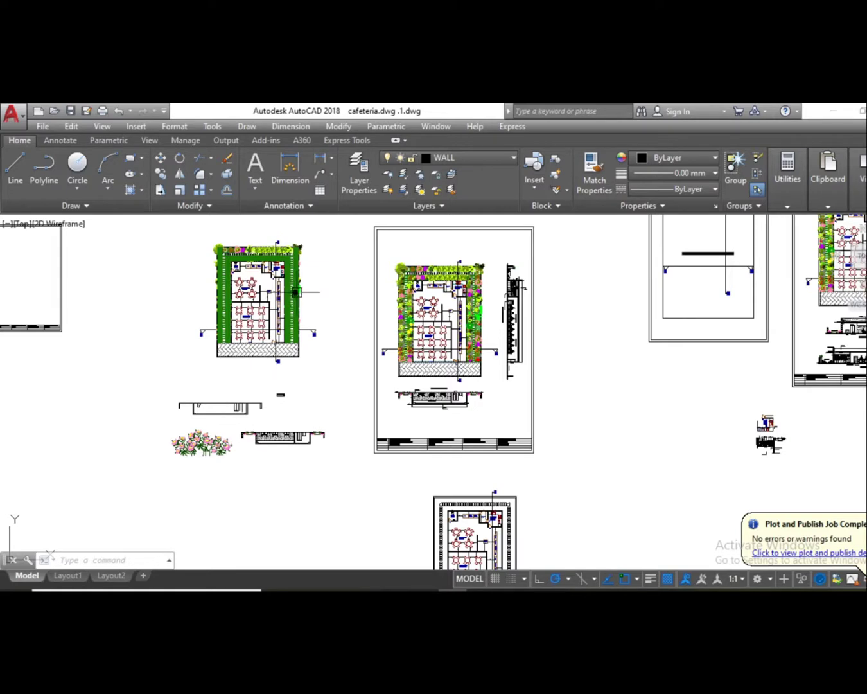
mouse_move(295, 291)
mouse_move(296, 302)
mouse_down()
mouse_move(301, 167)
mouse_move(314, 149)
mouse_up()
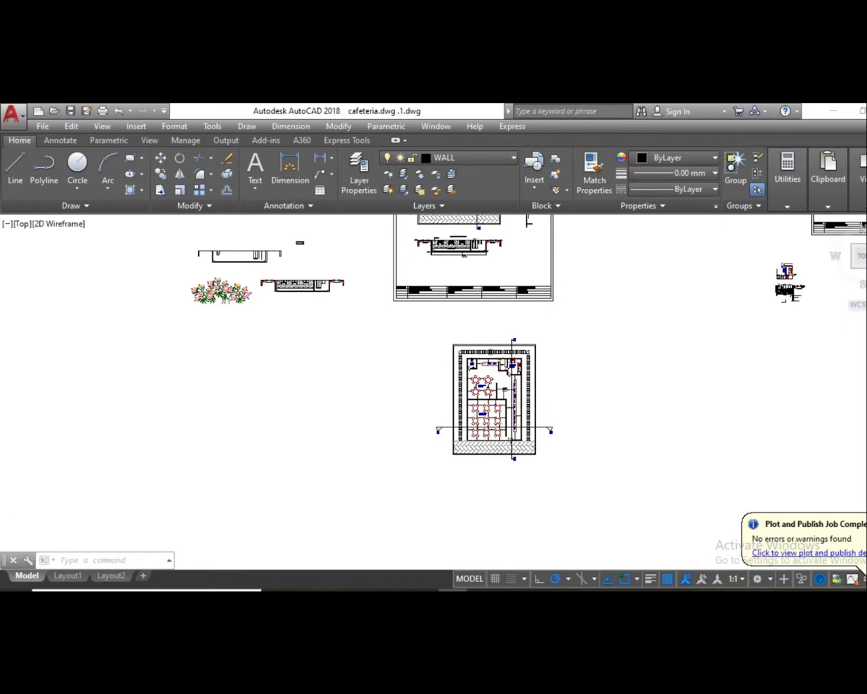
- Inspect the boundary, stepping-stone path and front herringbone paving on the plan copy without planting
scroll(343, 345, up, 8)
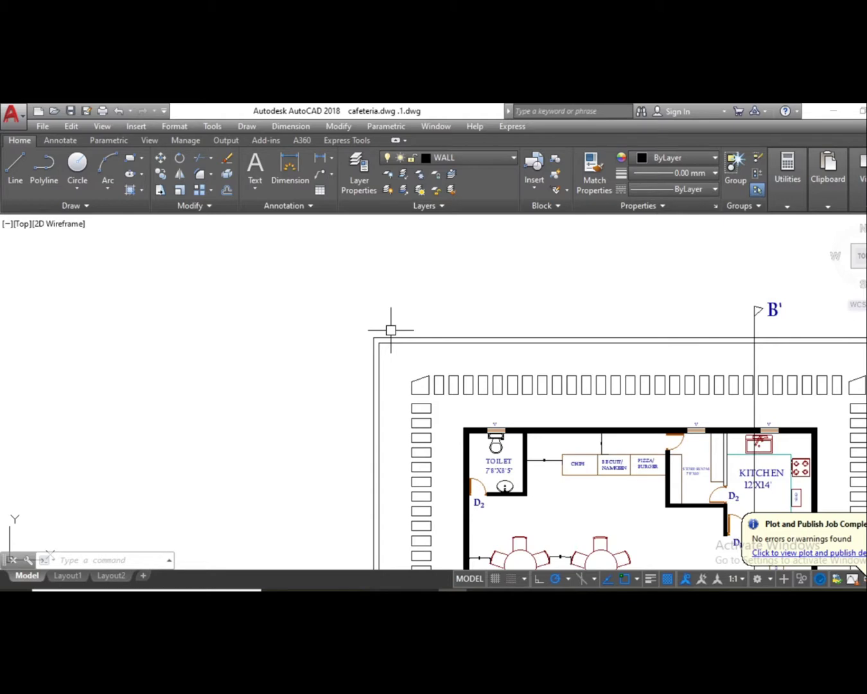
scroll(298, 341, down, 2)
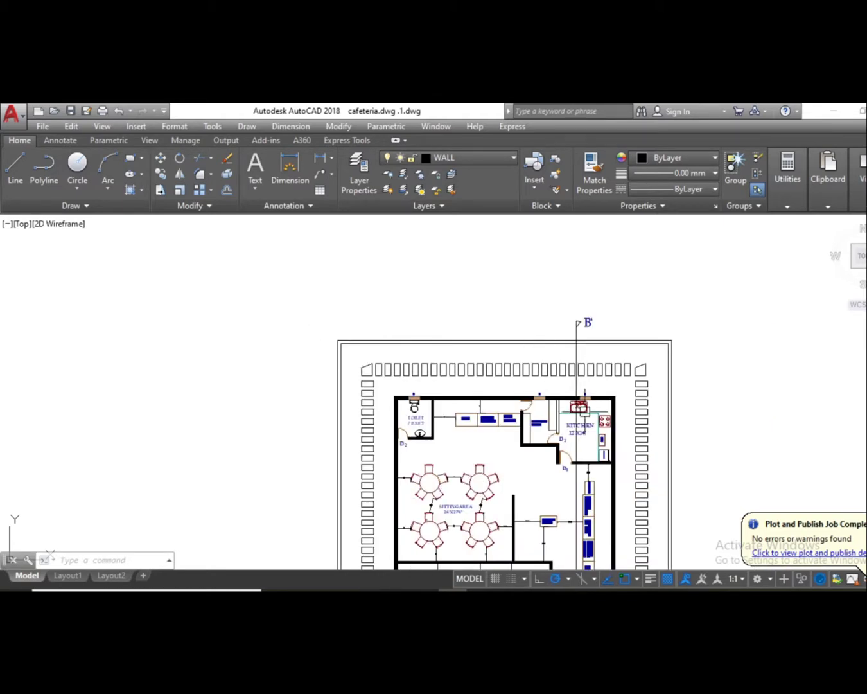
scroll(447, 295, down, 2)
drag(478, 443, 494, 369)
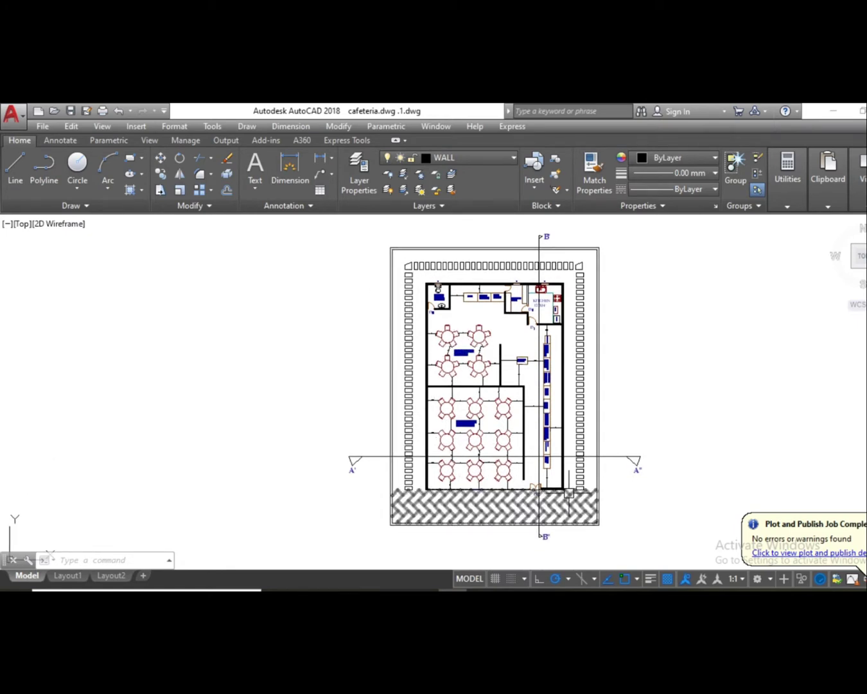
mouse_move(568, 493)
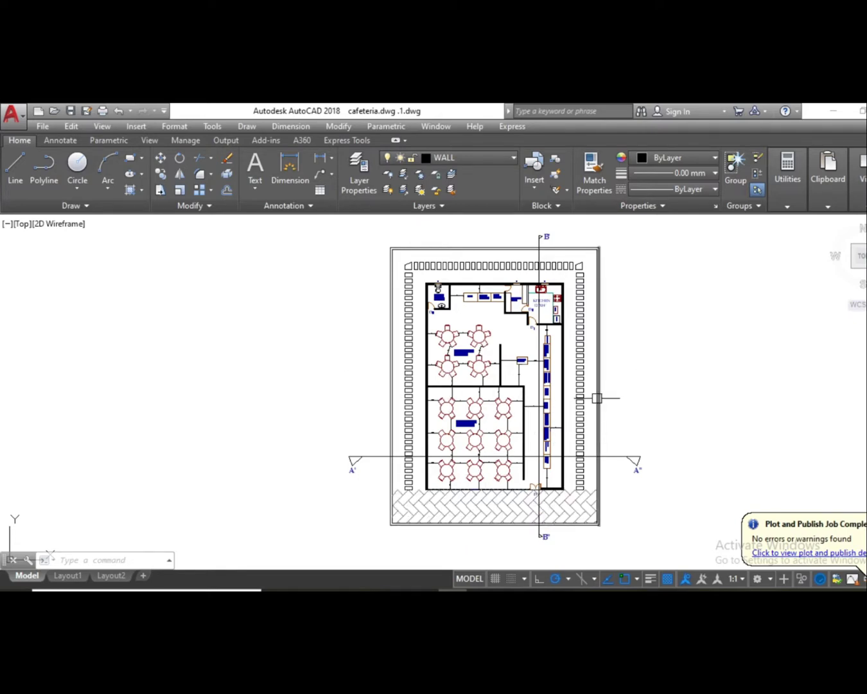
- Start a plot with the previous plot's settings and set the paper size to ISO expand A3 (297.00 x 420.00 MM)
key(ctrl+p)
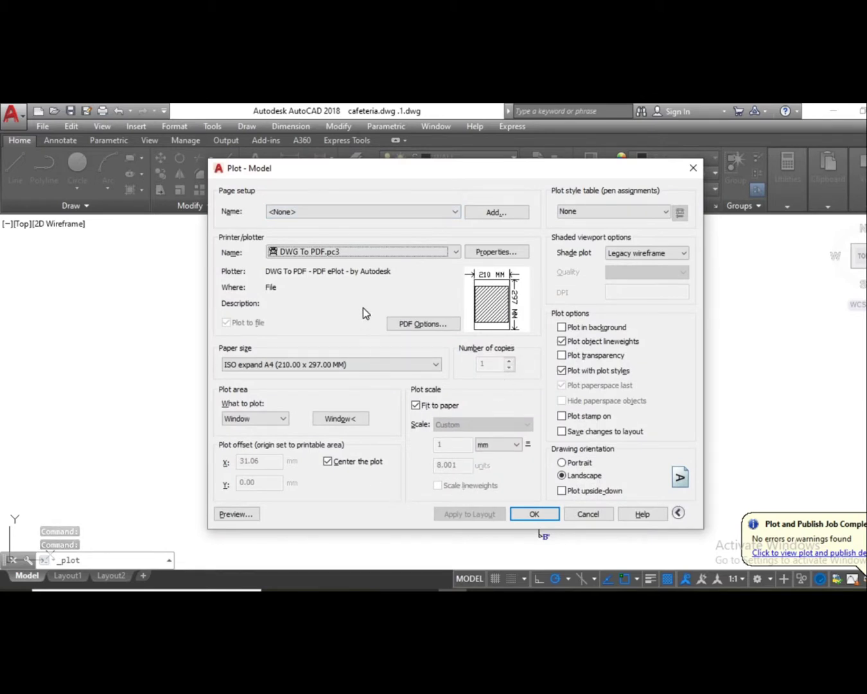
click(400, 211)
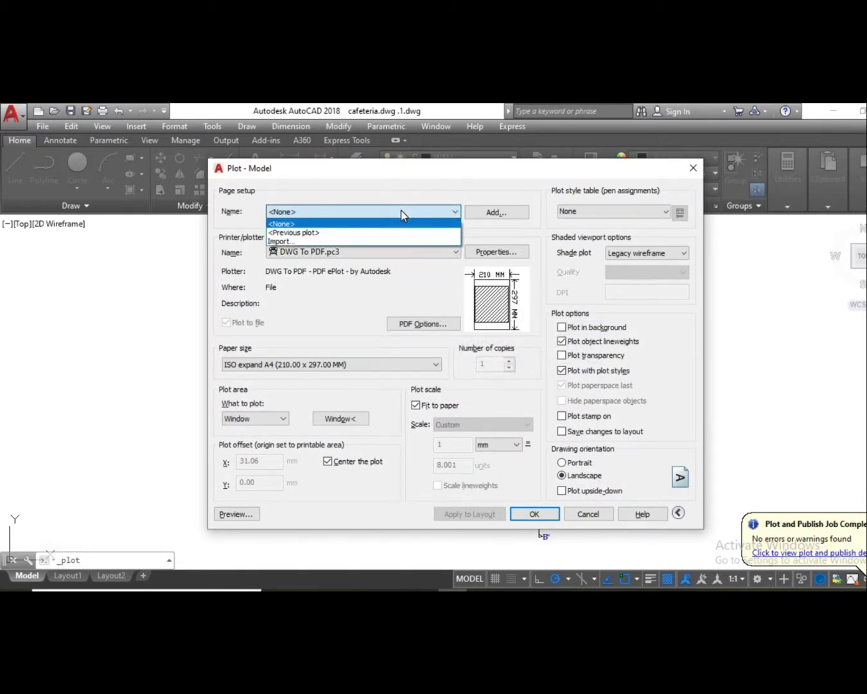
click(378, 233)
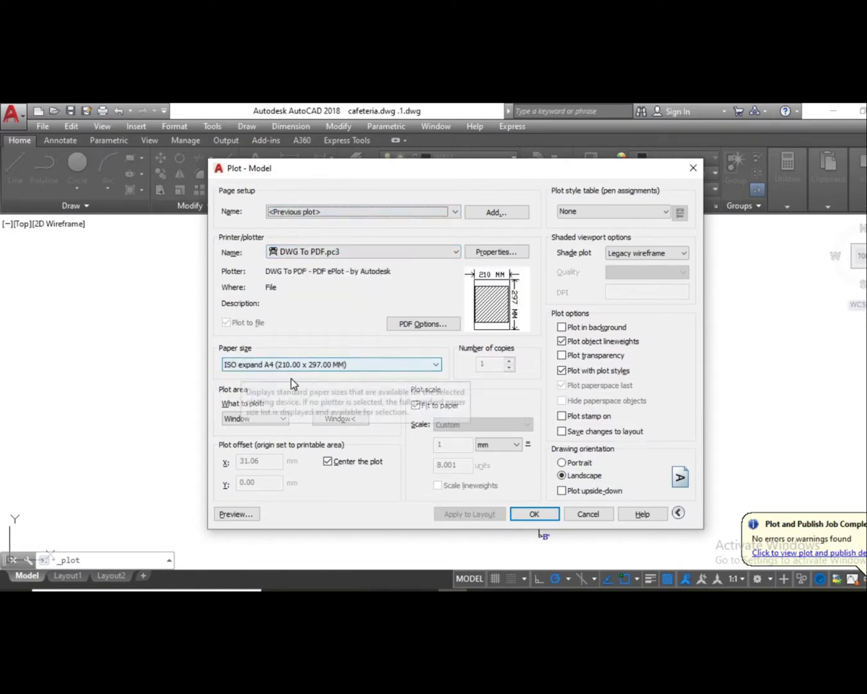
click(391, 364)
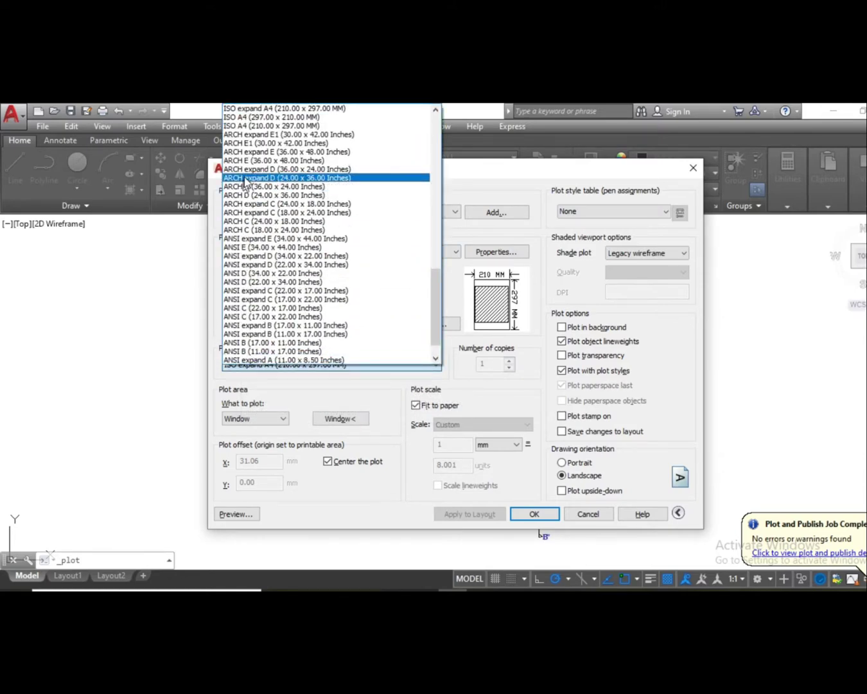
scroll(273, 149, up, 12)
scroll(276, 122, up, 5)
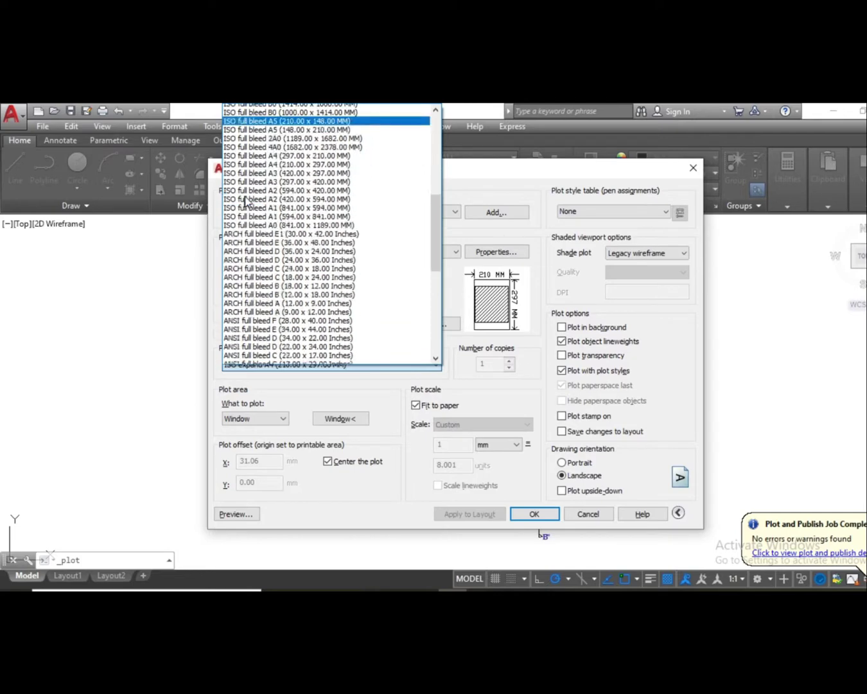
scroll(276, 192, down, 7)
drag(433, 220, 435, 262)
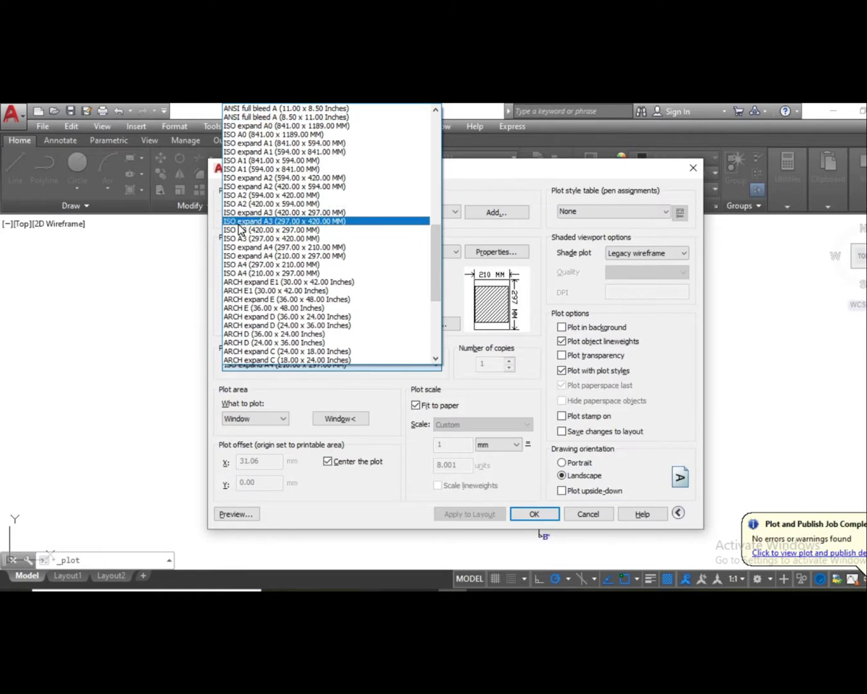
click(293, 222)
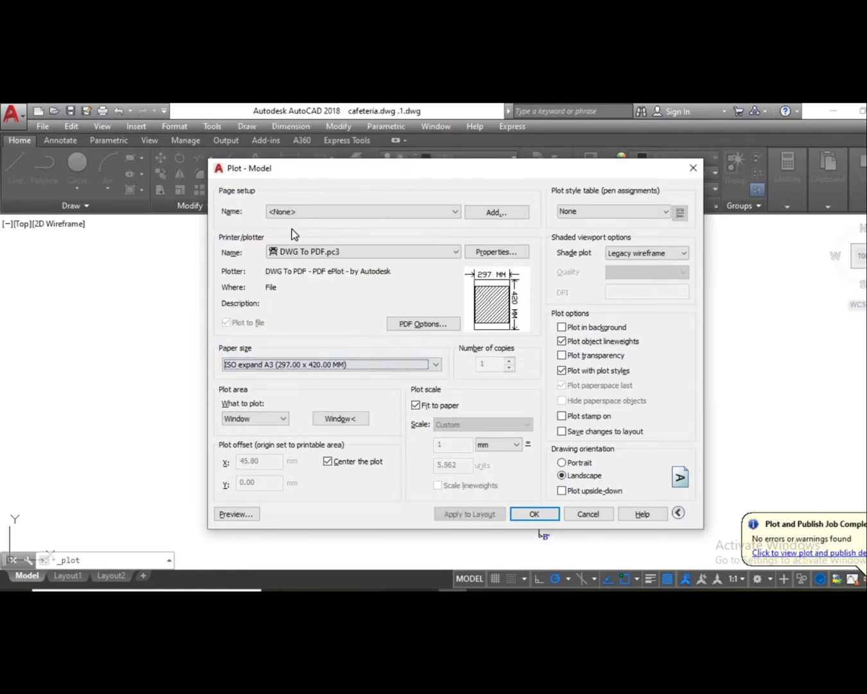
- Define the plot window around the whole plan copy without planting, including the section markers
click(341, 418)
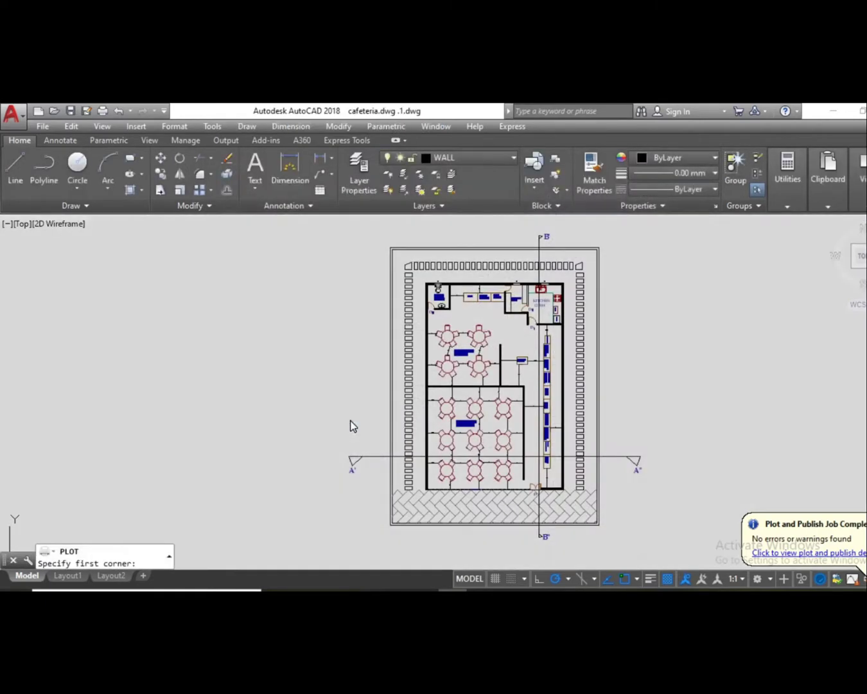
click(335, 229)
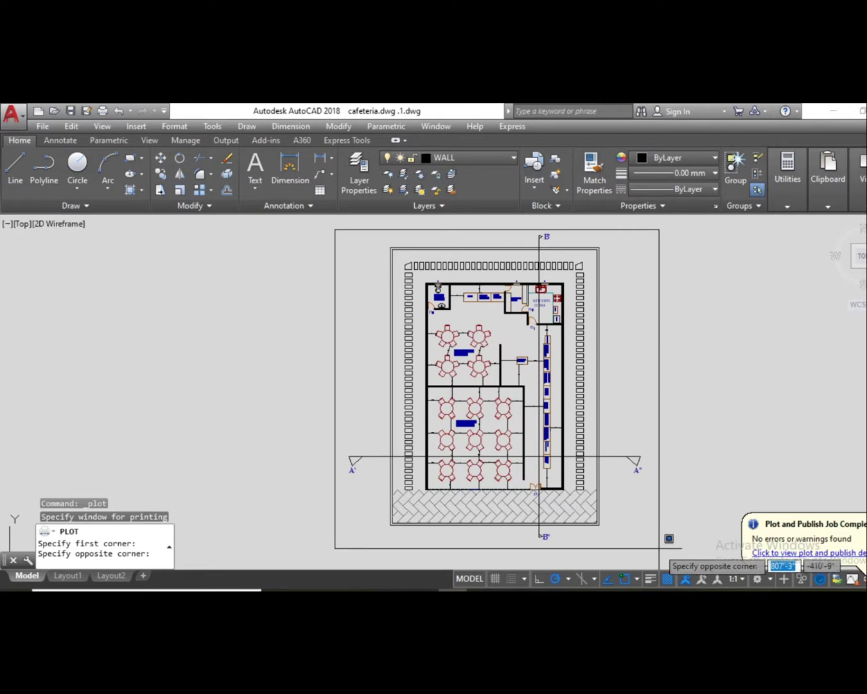
click(656, 545)
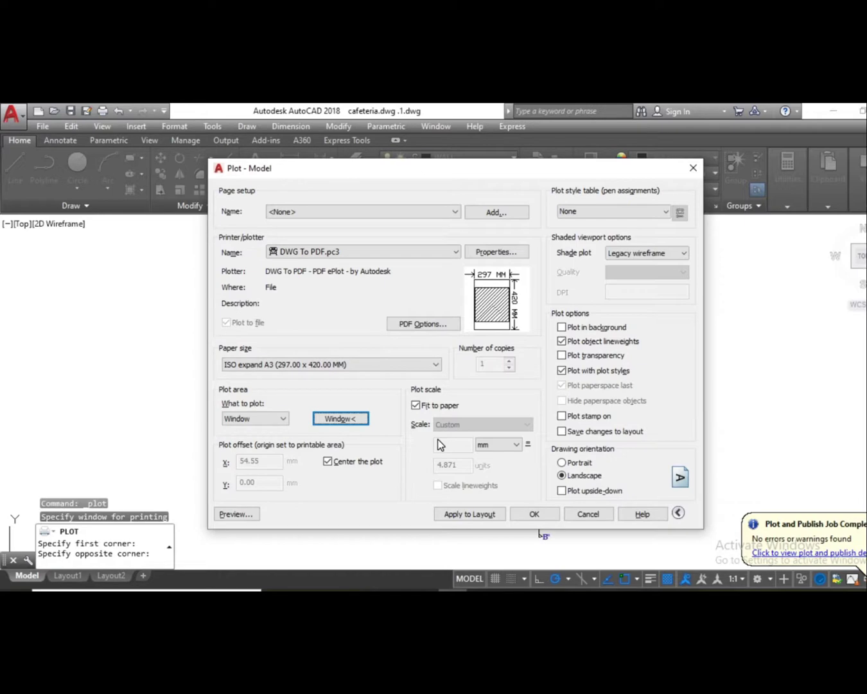
- Preview the plot and inspect the plan's kitchen, food counters and seating areas on the sheet
click(237, 514)
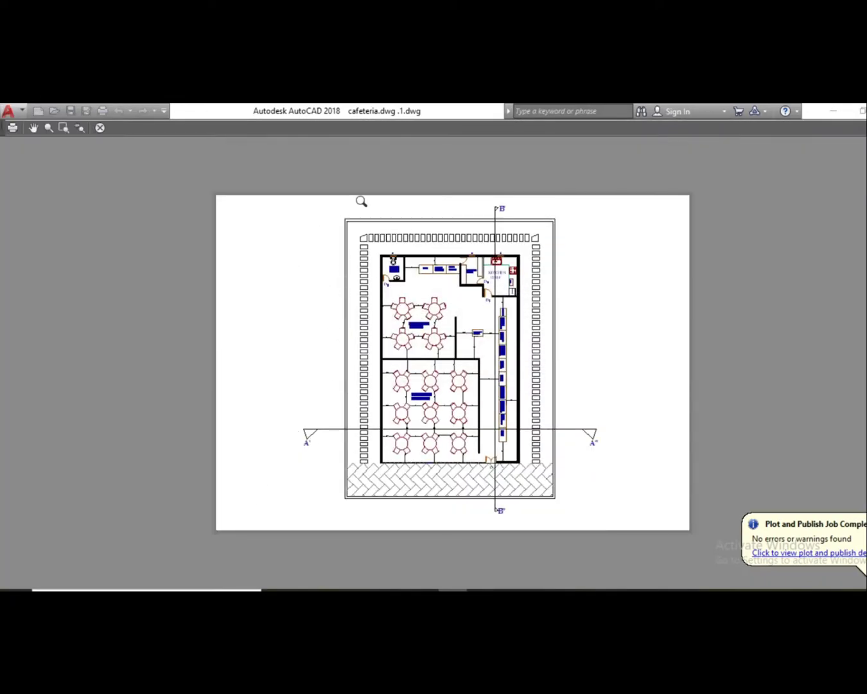
scroll(477, 189, up, 6)
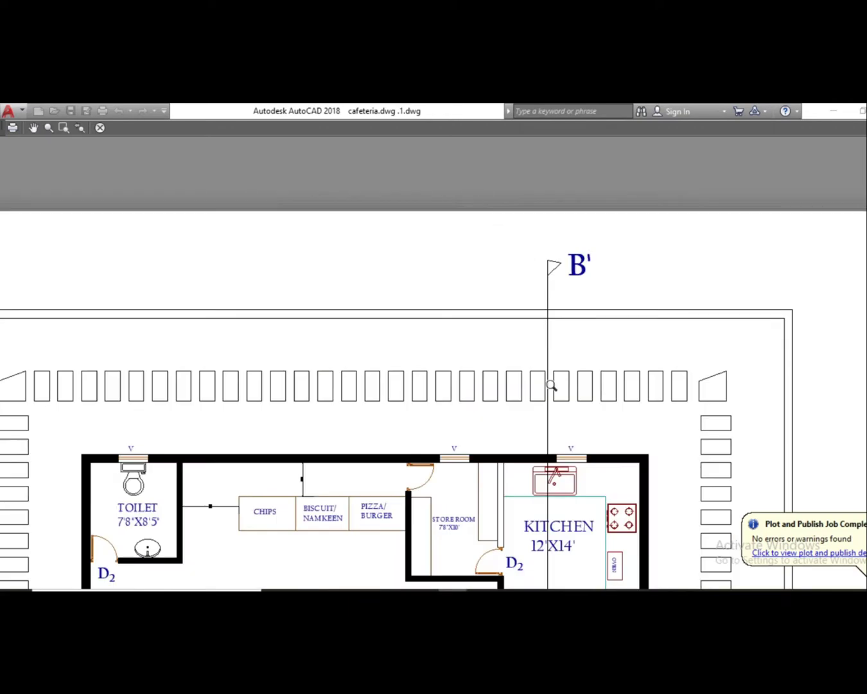
scroll(543, 289, down, 4)
scroll(562, 469, up, 2)
scroll(564, 474, up, 5)
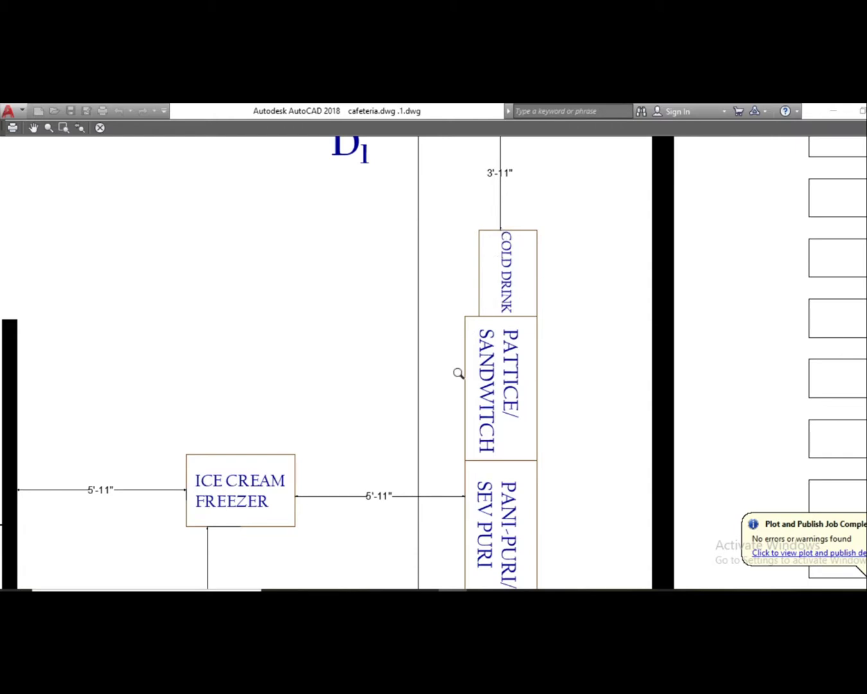
scroll(457, 374, down, 8)
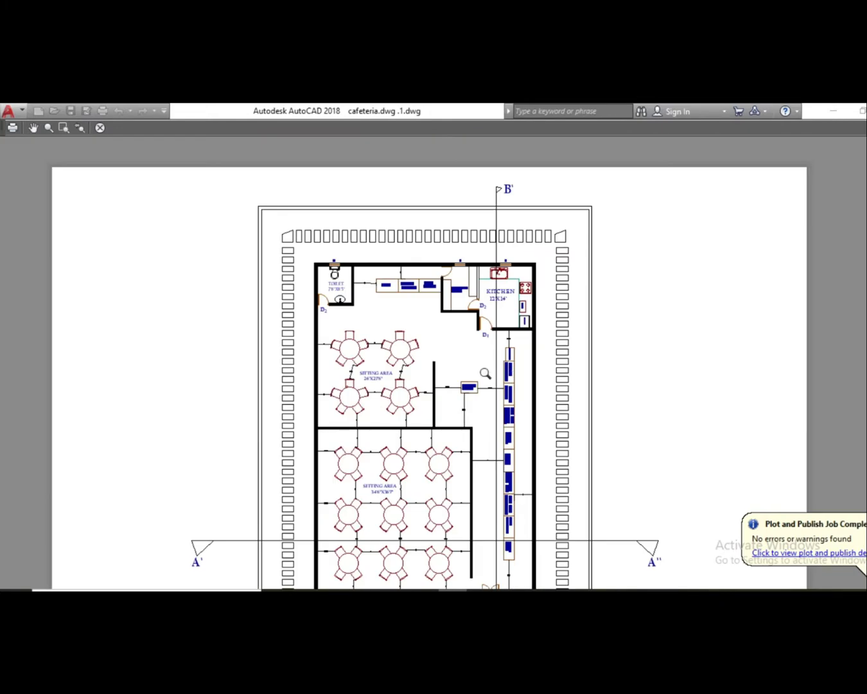
scroll(420, 245, up, 5)
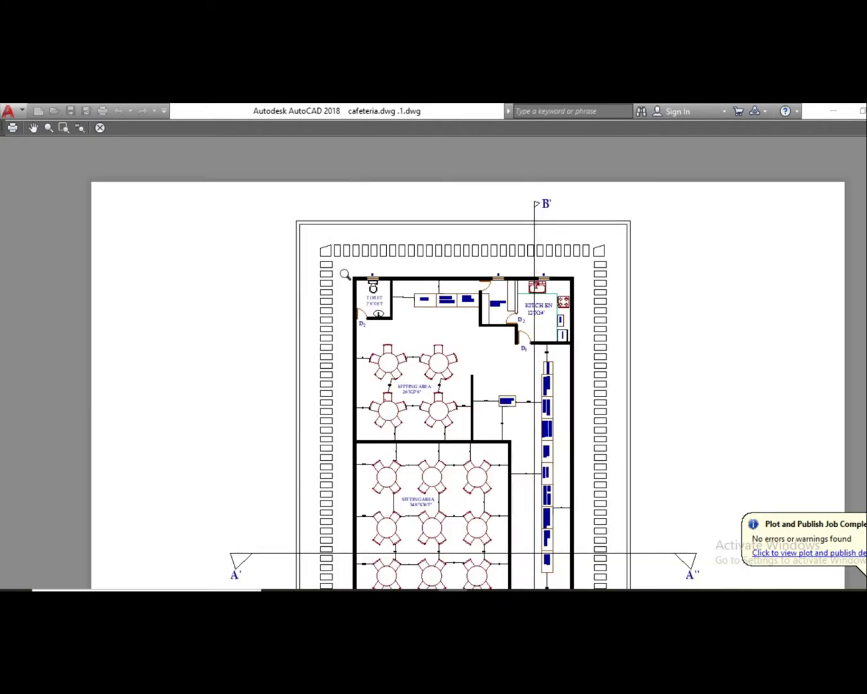
scroll(384, 305, down, 3)
right_click(465, 307)
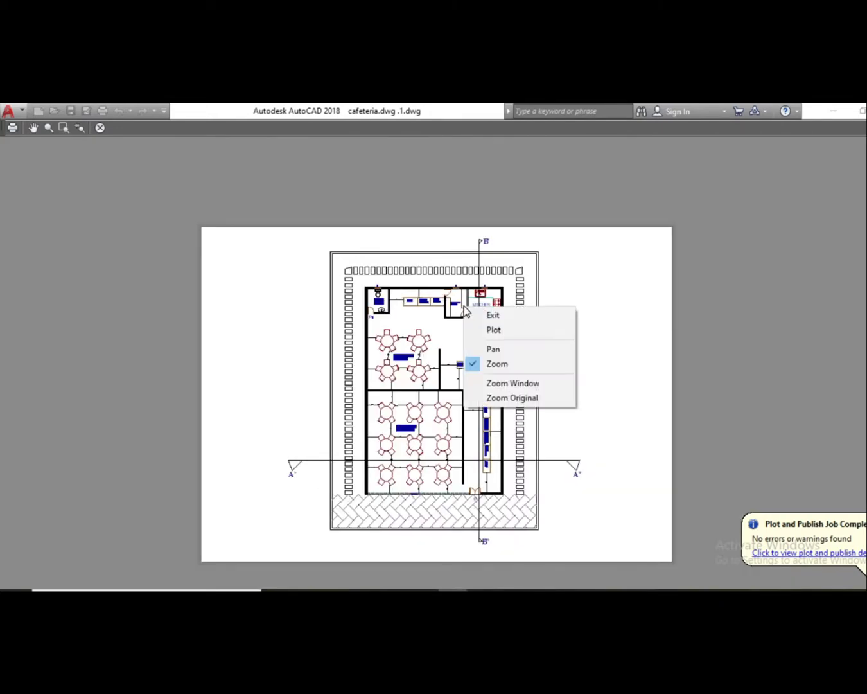
click(494, 315)
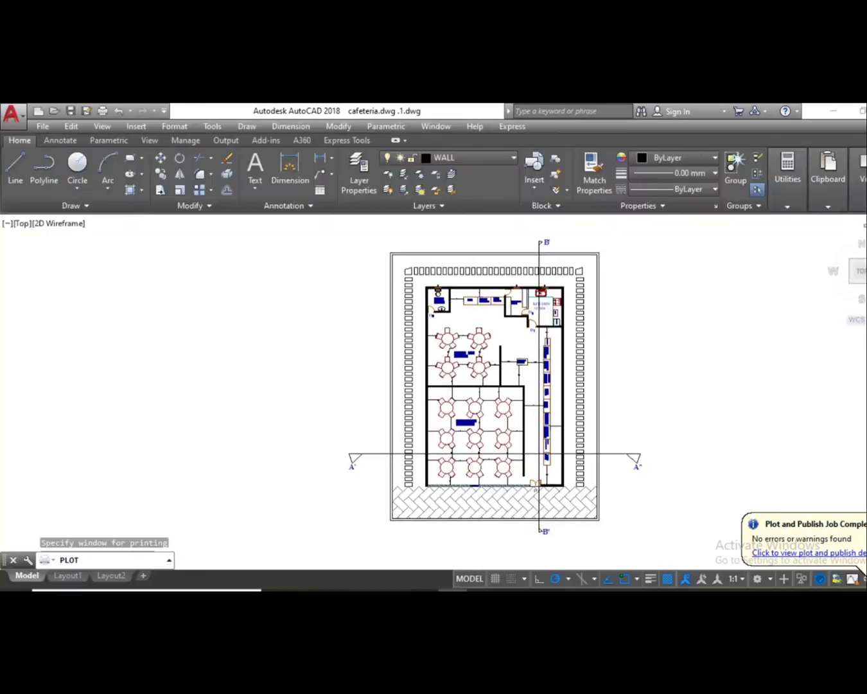
- Apply the plot settings to the layout and plot the plan to the Desktop as cafeteria.dwg .1-Model.pdf
click(445, 388)
click(431, 431)
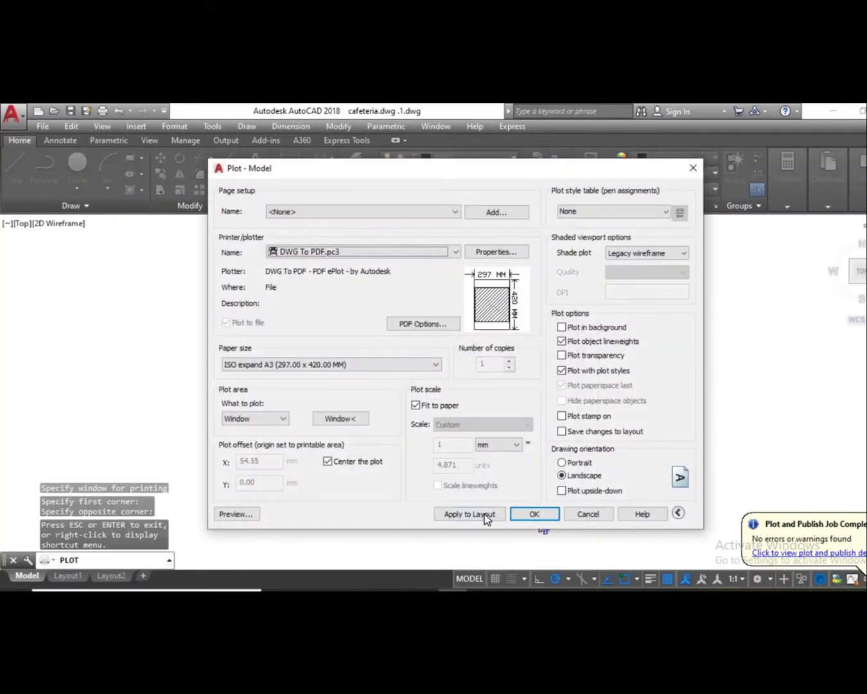
click(485, 514)
click(546, 518)
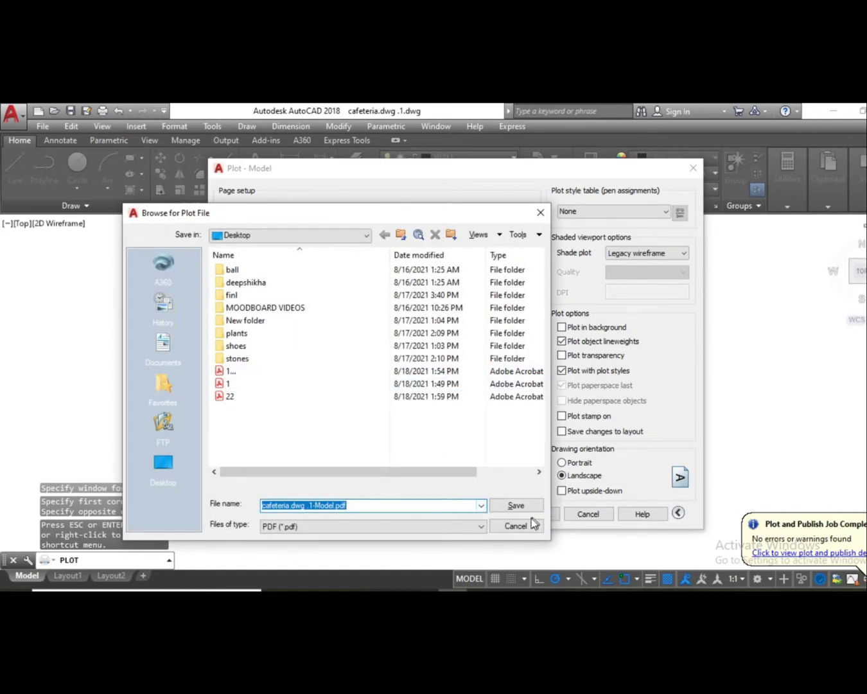
click(515, 505)
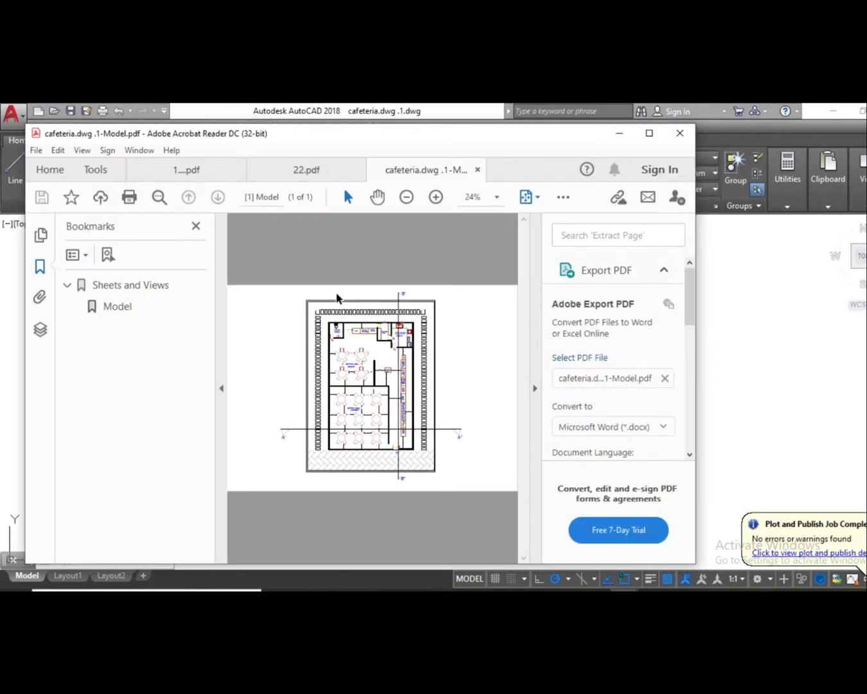
- Leave the plotted PDF and switch to the blank Untitled-1 document in Photoshop
key(alt+Tab)
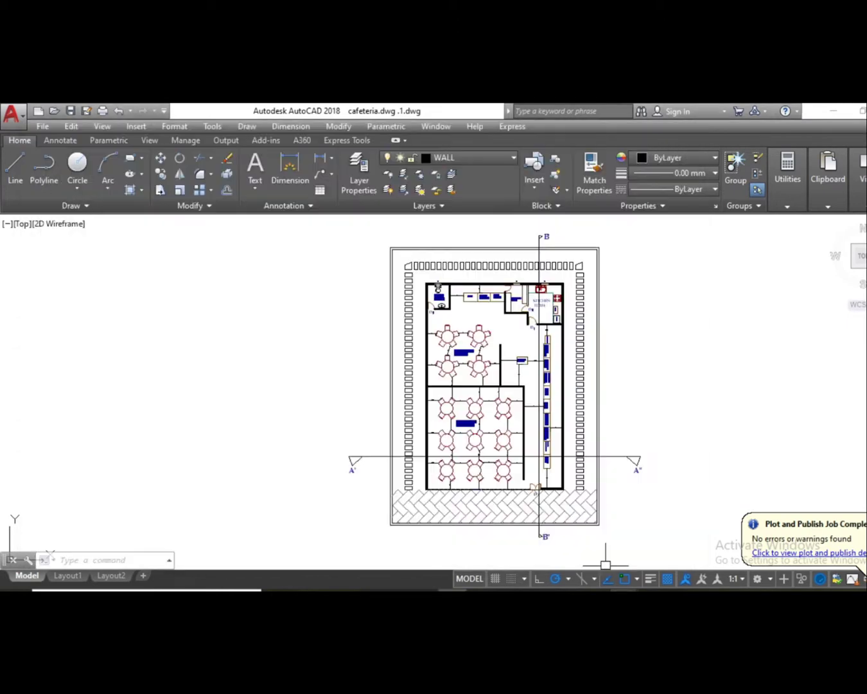
mouse_move(566, 594)
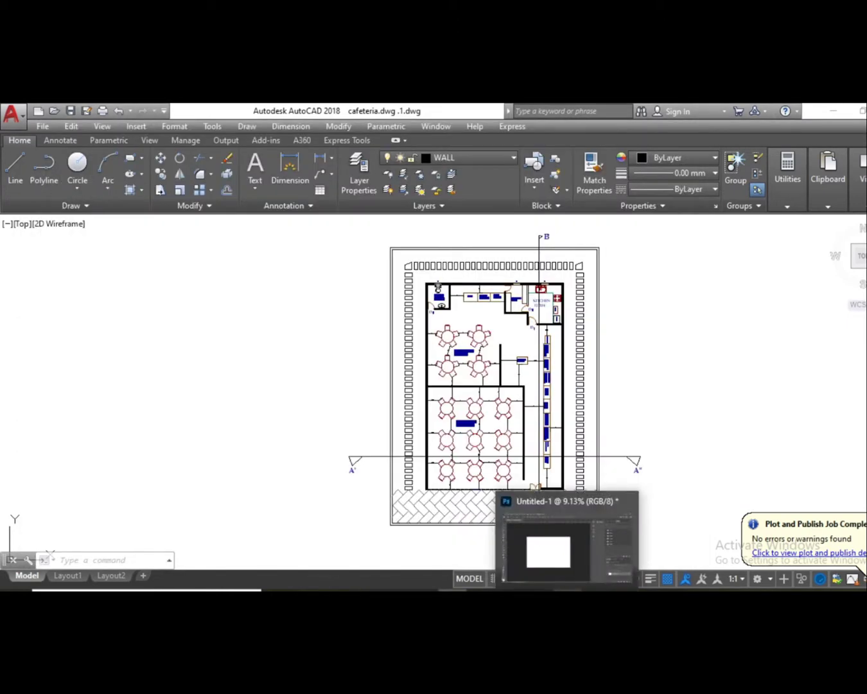
click(551, 546)
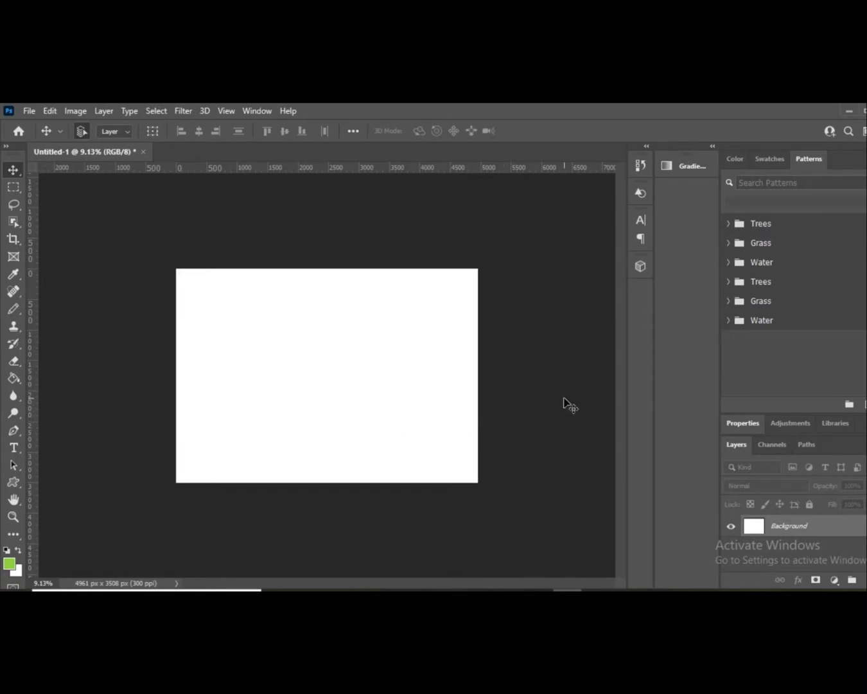
scroll(218, 359, down, 1)
scroll(43, 294, up, 1)
scroll(273, 276, up, 1)
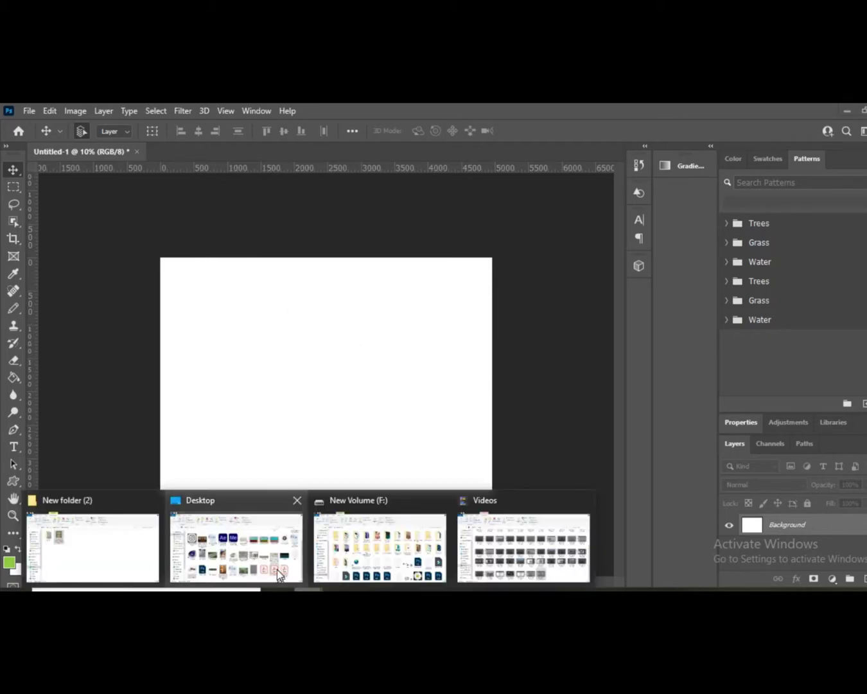
- Bring the cafeteria.dwg .1-Model PDF from the Desktop folder into the Untitled-1 canvas in Photoshop
click(277, 569)
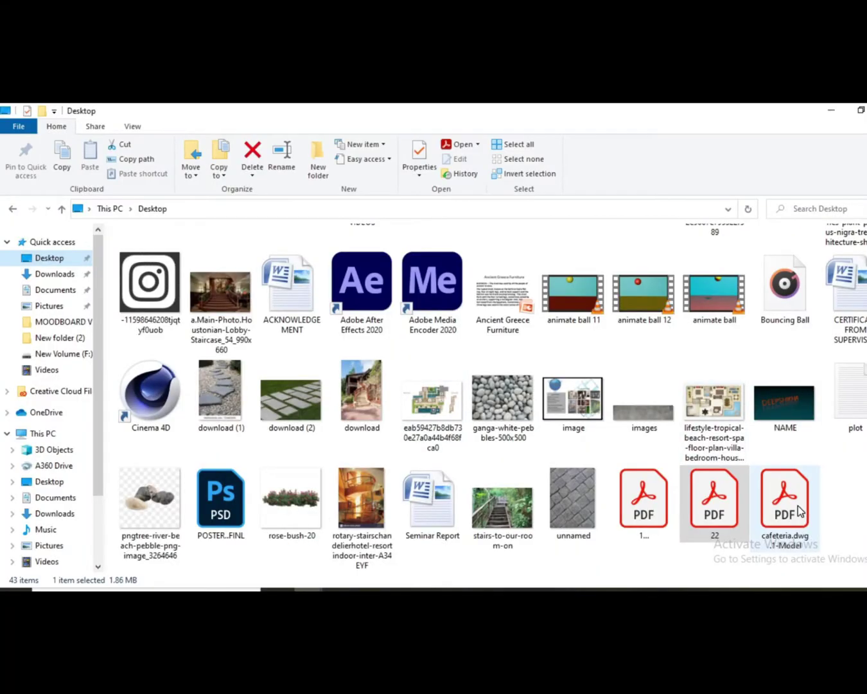
click(784, 498)
drag(715, 544, 338, 337)
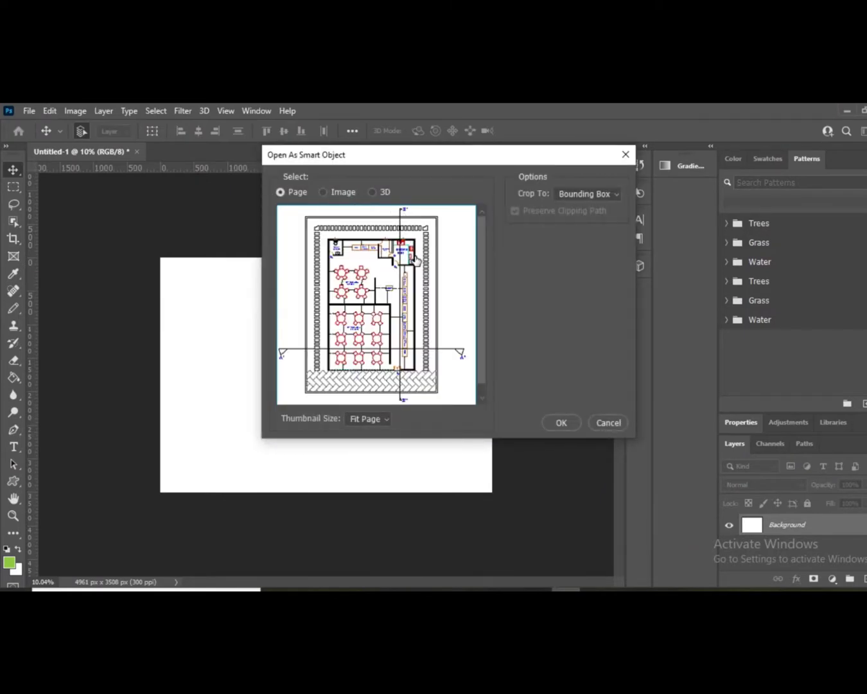
- Try the Small and Large thumbnail sizes for the PDF page and return to Fit Page
click(384, 419)
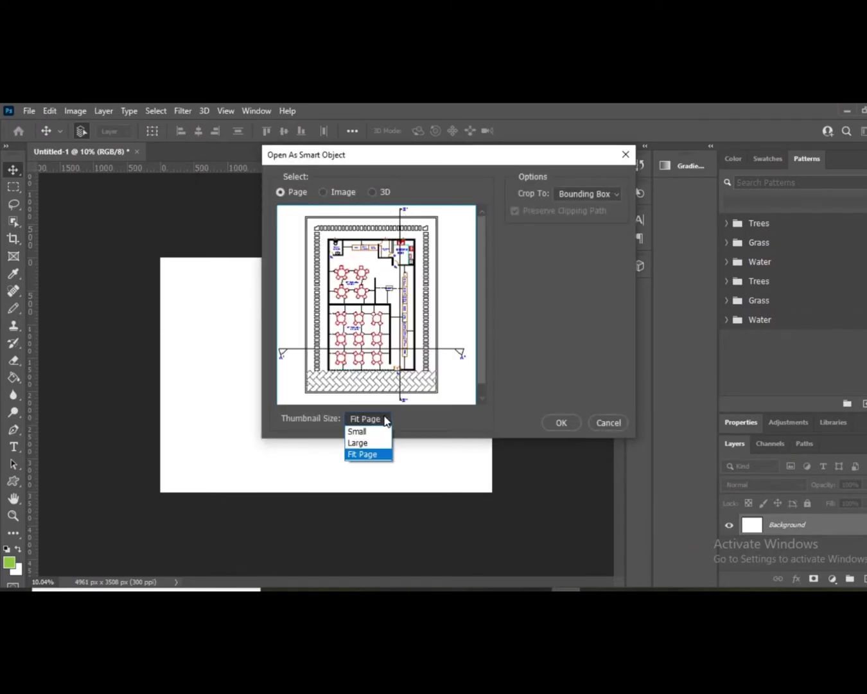
click(378, 431)
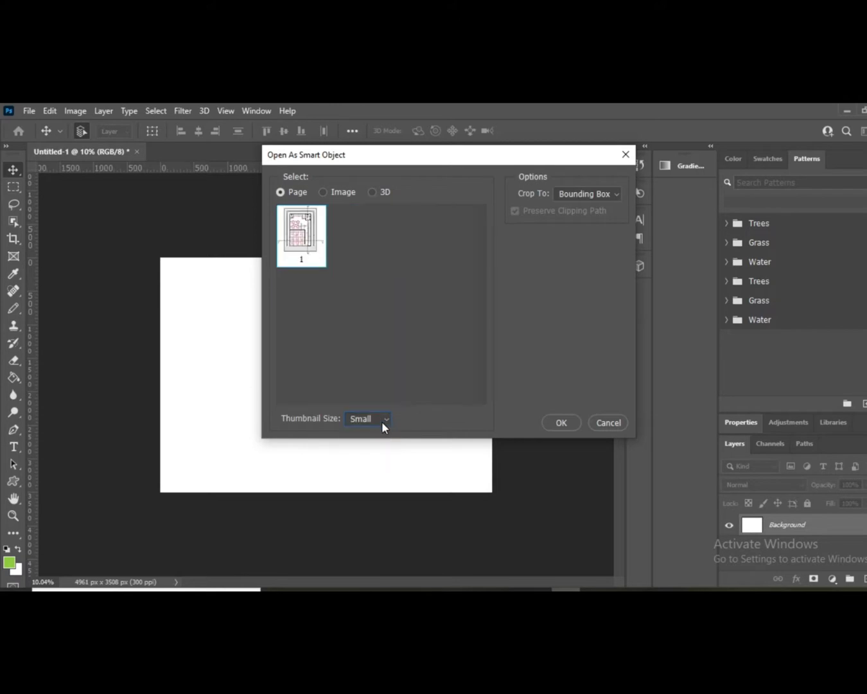
click(381, 422)
click(367, 441)
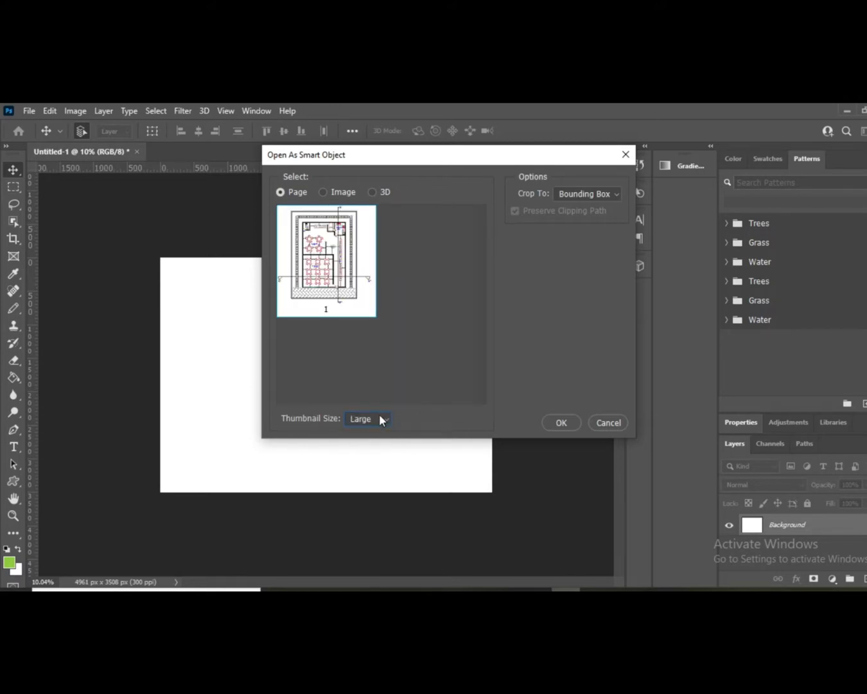
click(380, 420)
click(366, 454)
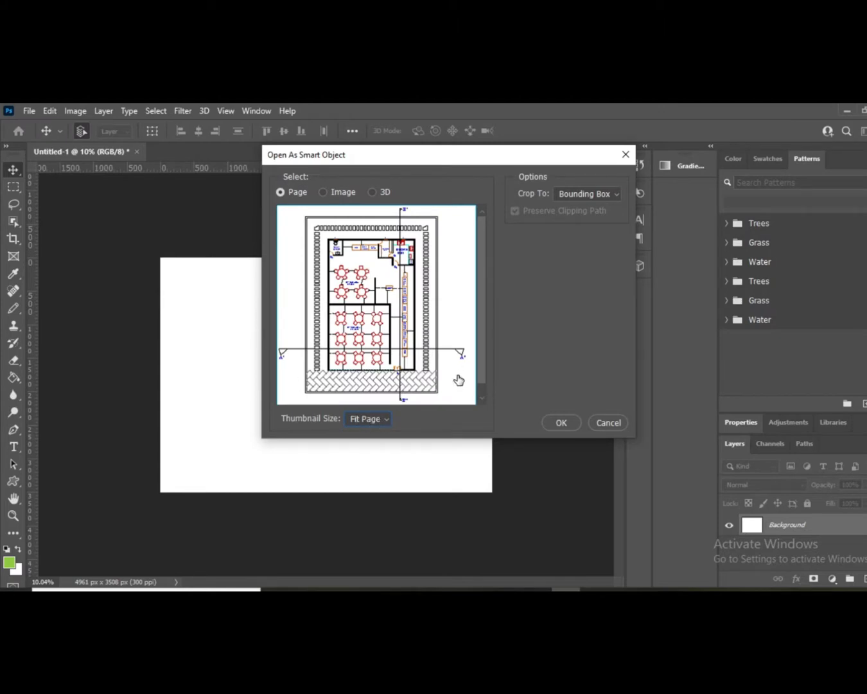
- Check the PDF's Image and 3D import options, return to Page, and keep the crop at Bounding Box
click(346, 193)
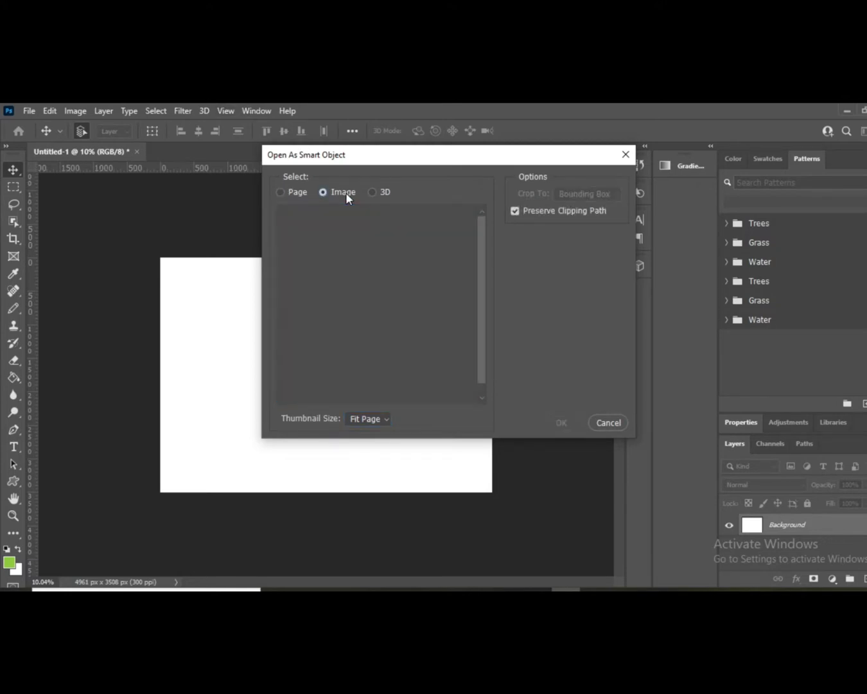
click(379, 191)
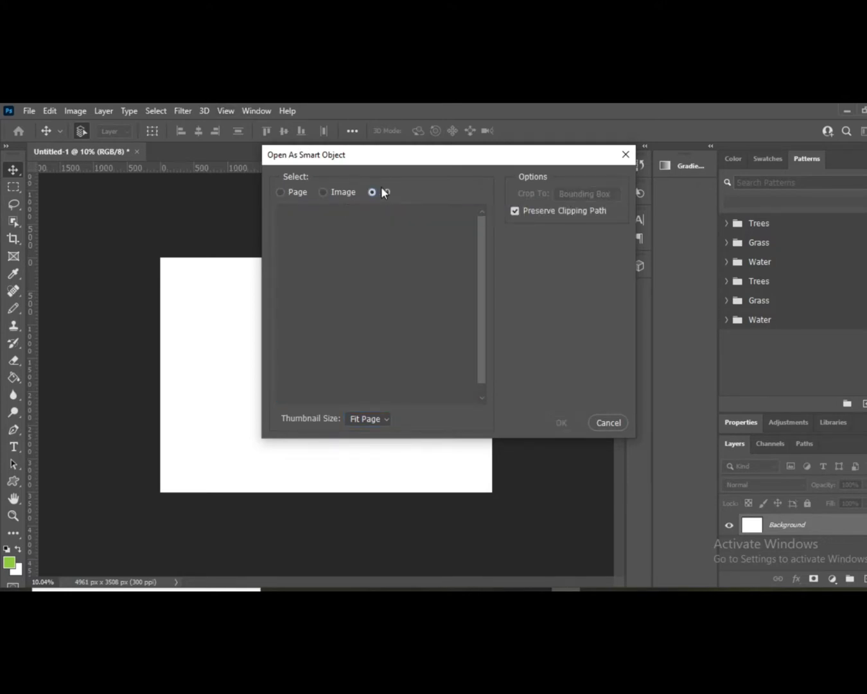
click(299, 190)
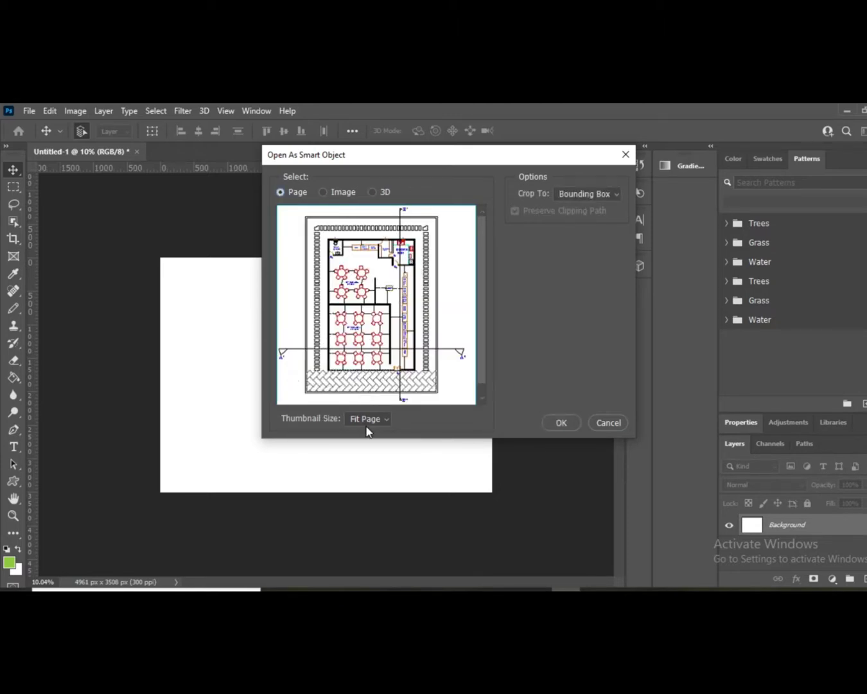
click(617, 197)
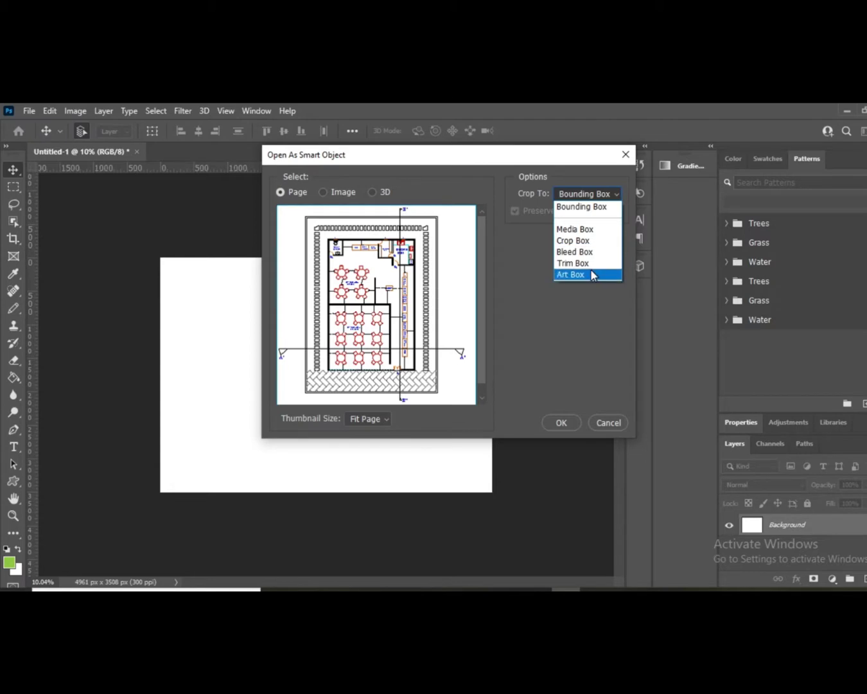
click(612, 200)
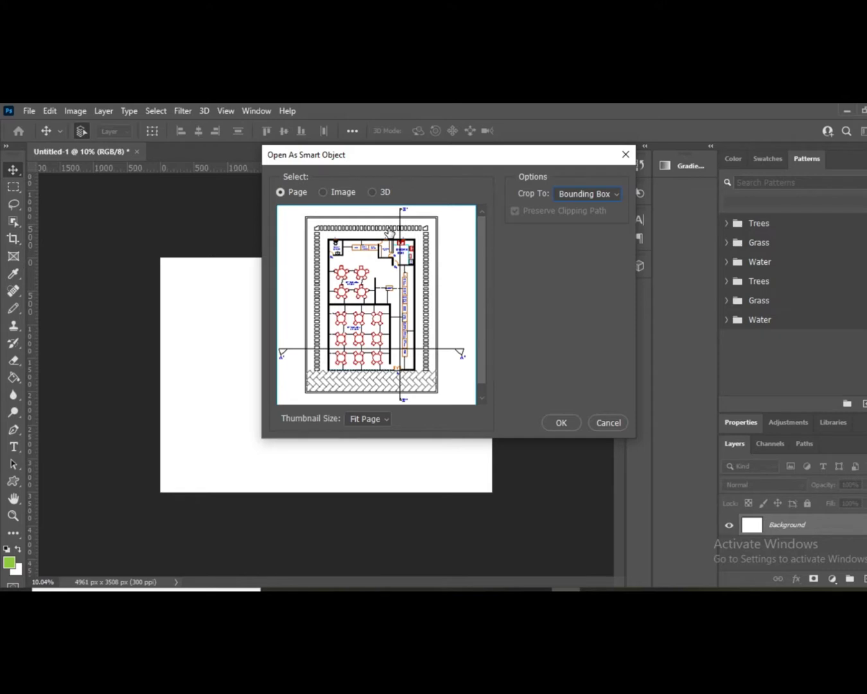
- Place the selected PDF page, cropped to its bounding box, as a smart object in the Untitled-1 document
click(562, 423)
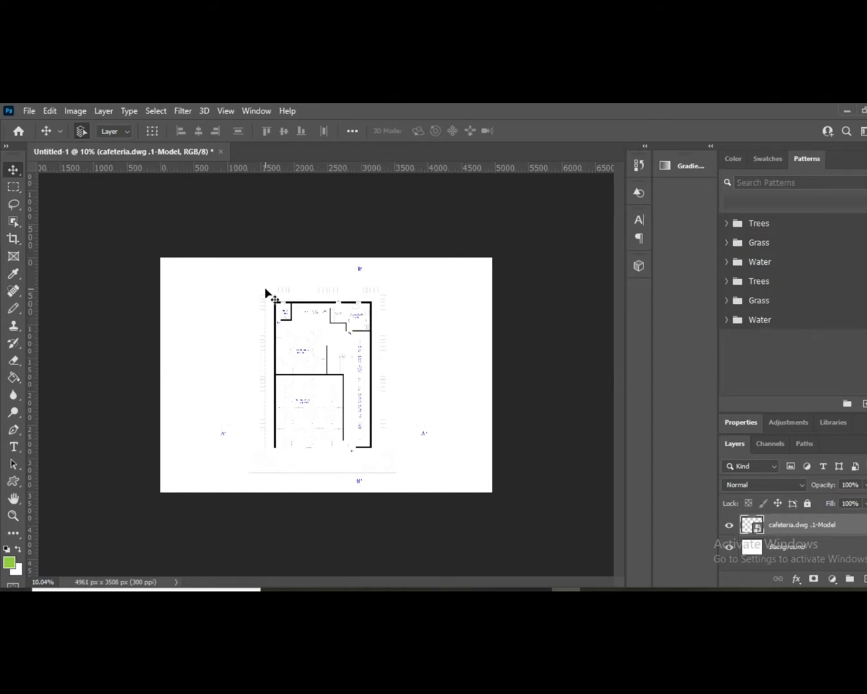
scroll(267, 295, up, 3)
scroll(380, 230, up, 1)
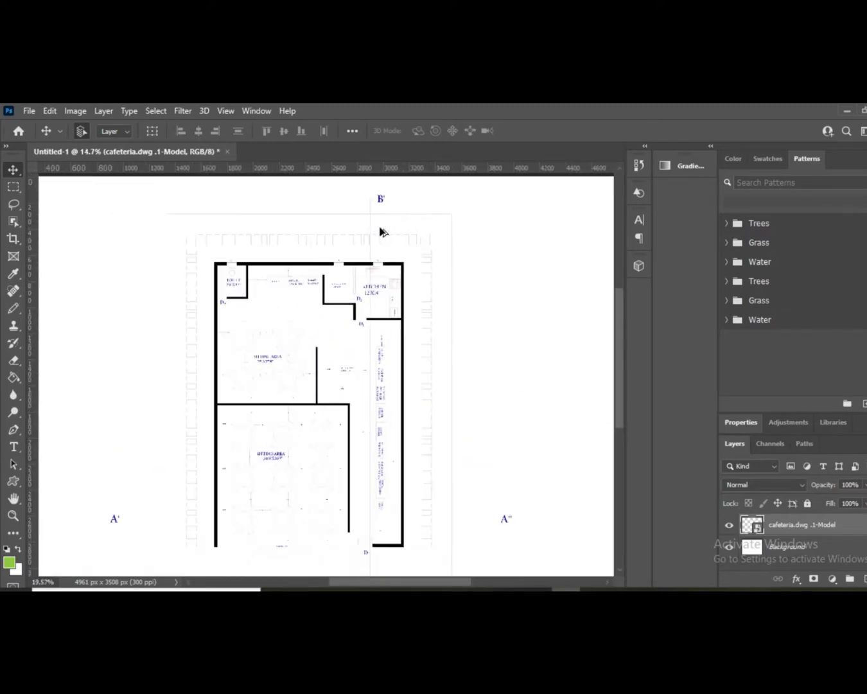
- Examine the placed cafeteria plan's line visibility, comparing the whole sheet with close views of the toilet, kitchen and sitting area
scroll(358, 437, down, 3)
scroll(241, 305, up, 2)
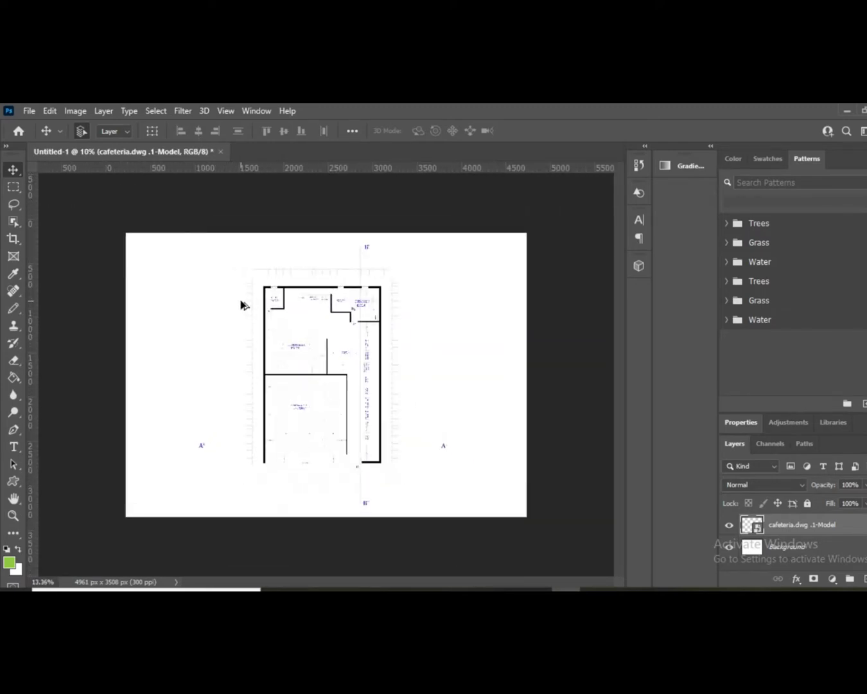
scroll(364, 352, down, 2)
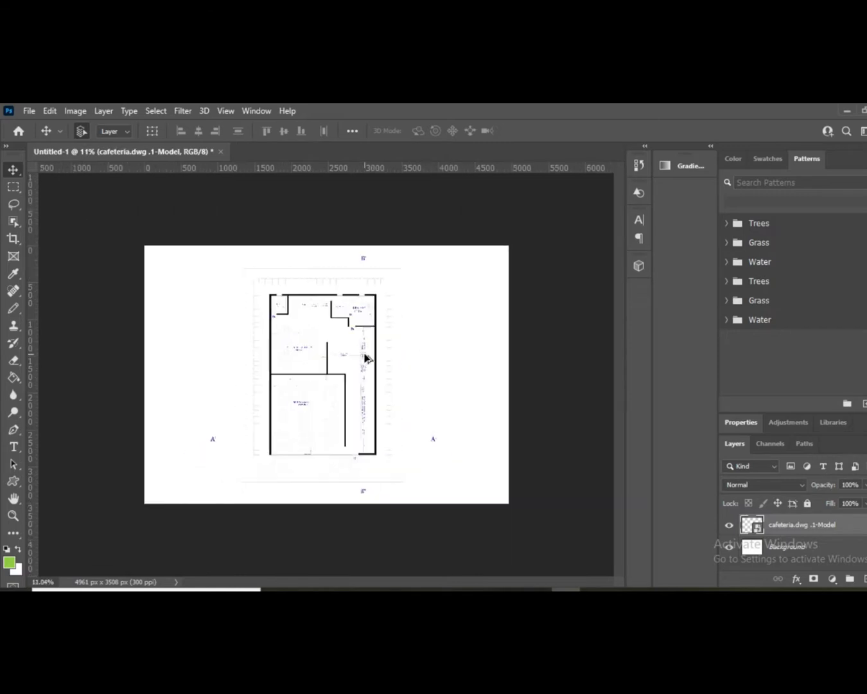
scroll(385, 328, down, 1)
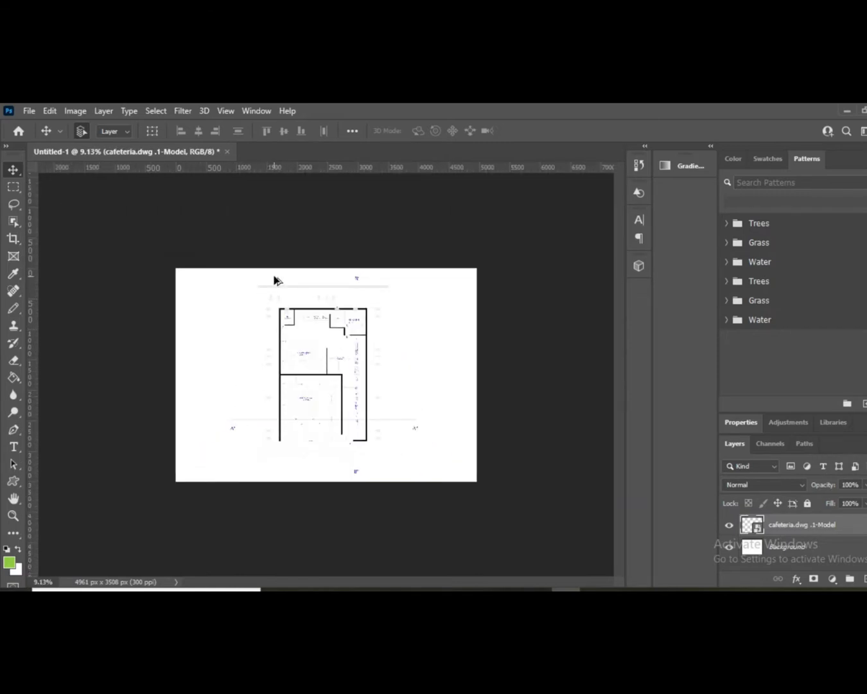
scroll(274, 280, up, 4)
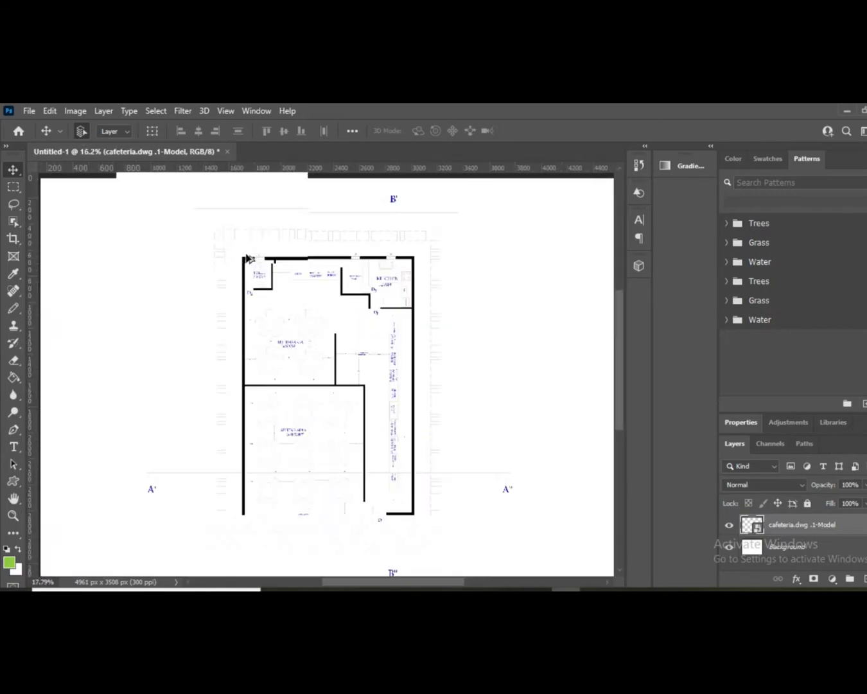
scroll(248, 258, up, 1)
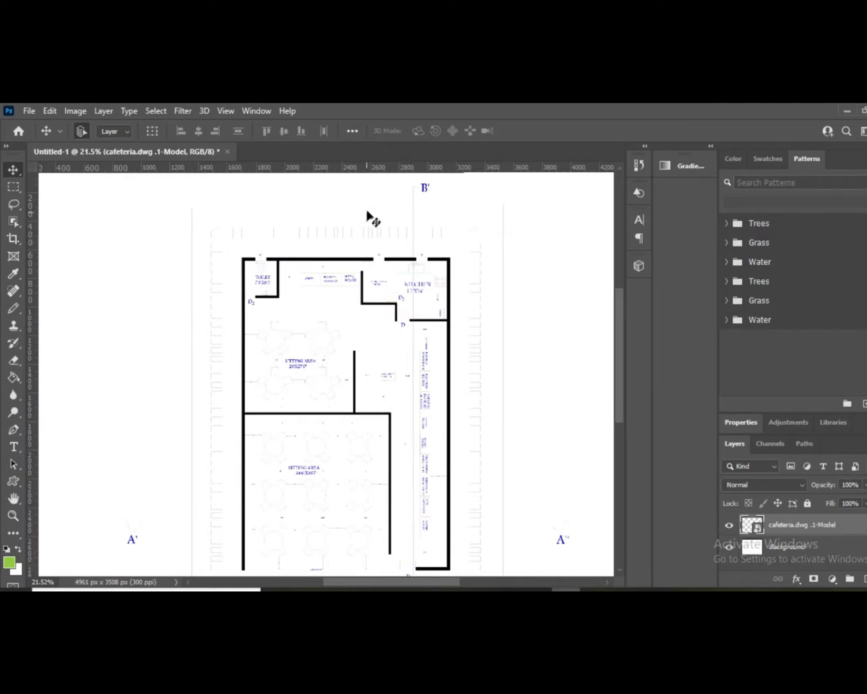
scroll(340, 249, up, 1)
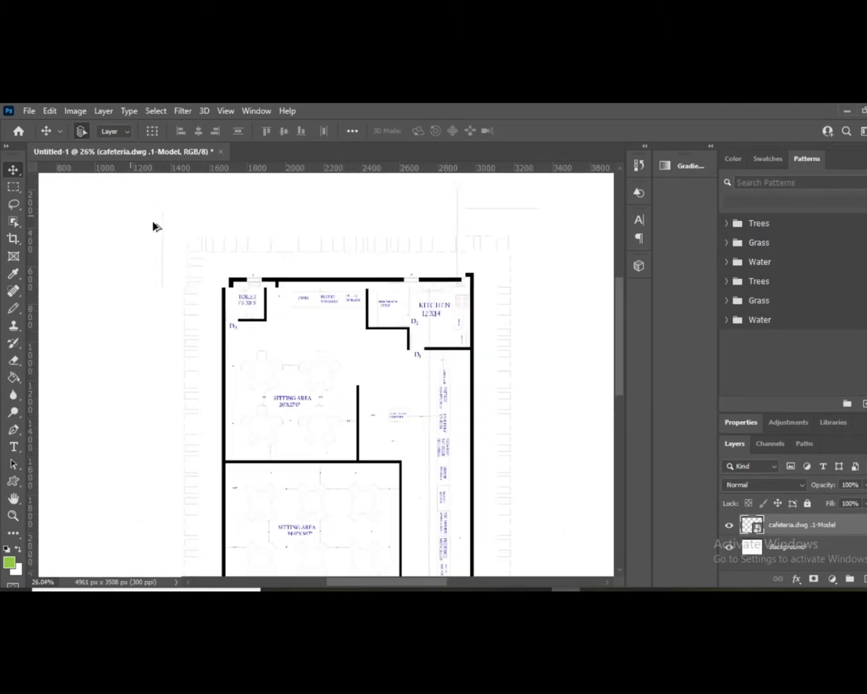
scroll(154, 226, up, 2)
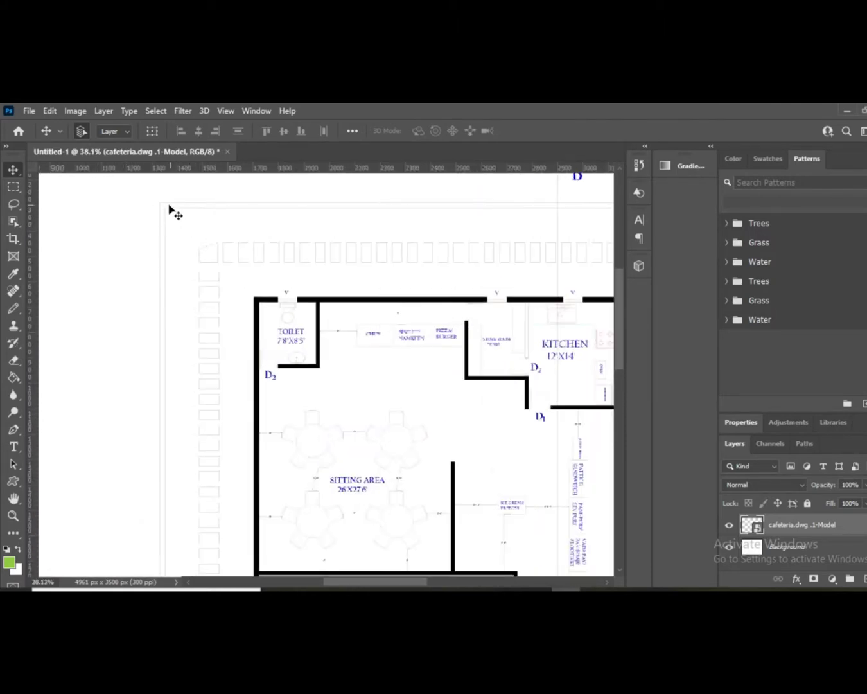
scroll(194, 285, down, 1)
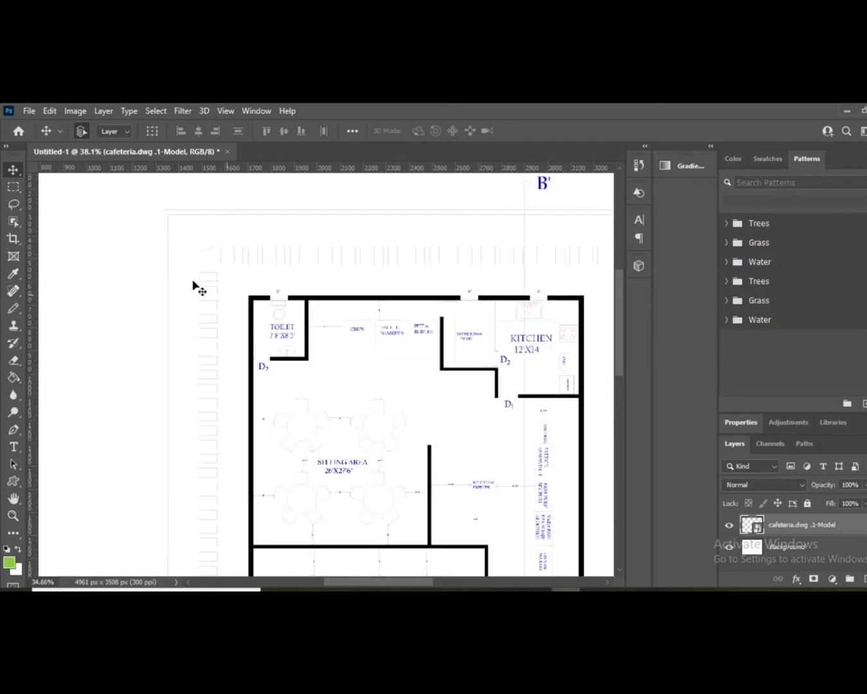
scroll(193, 286, down, 2)
scroll(350, 291, up, 2)
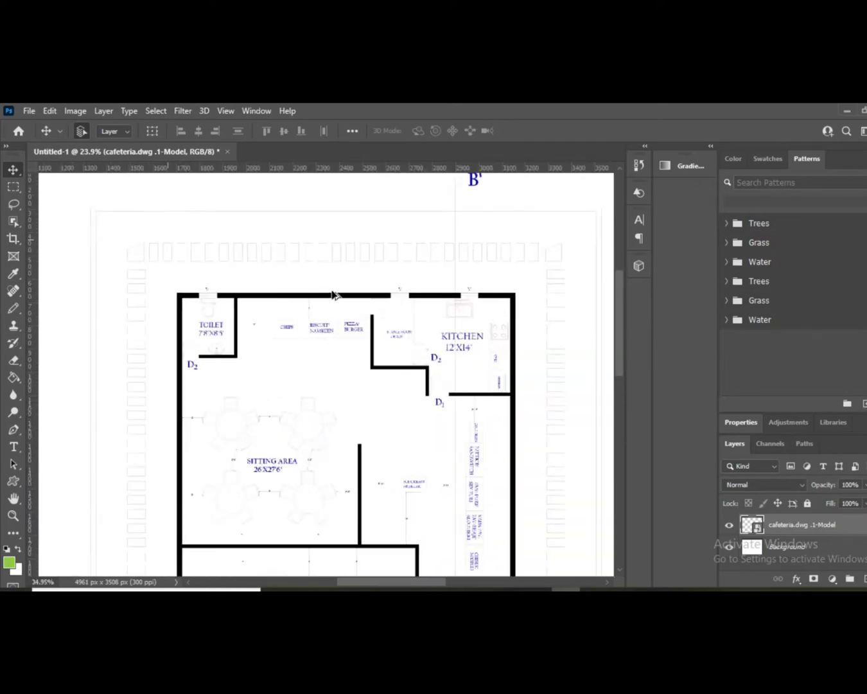
scroll(381, 296, up, 2)
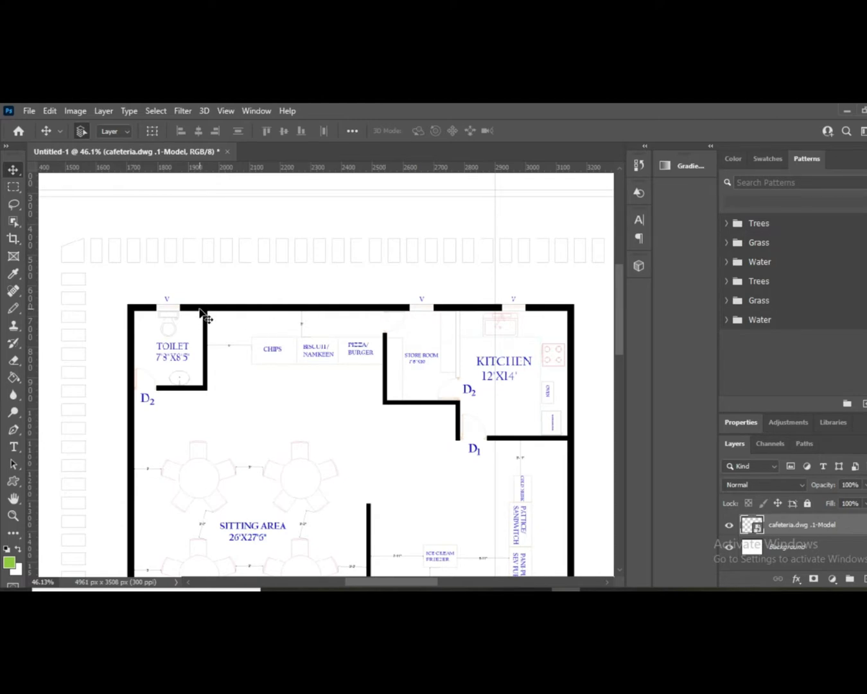
scroll(365, 279, down, 1)
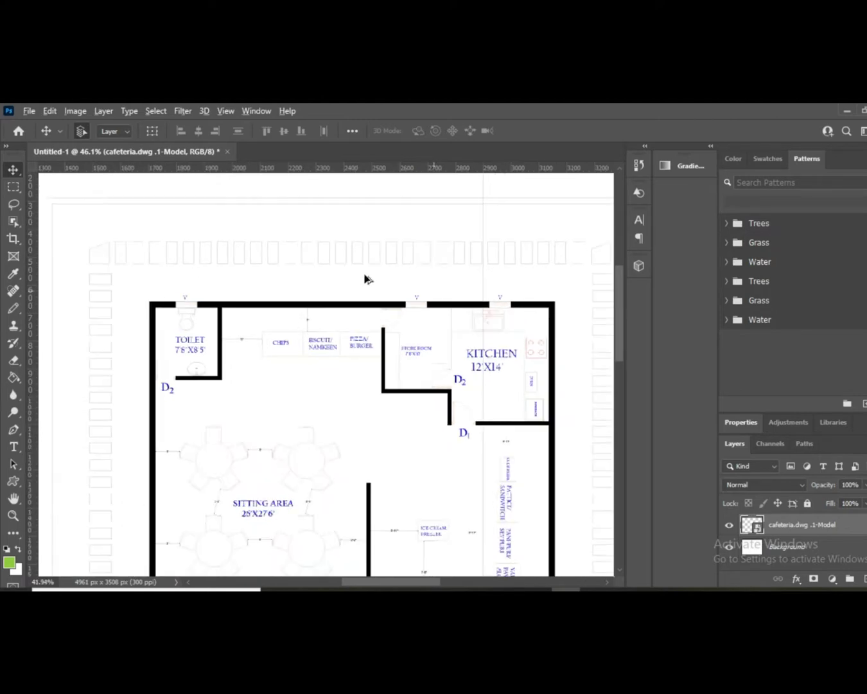
scroll(365, 279, down, 10)
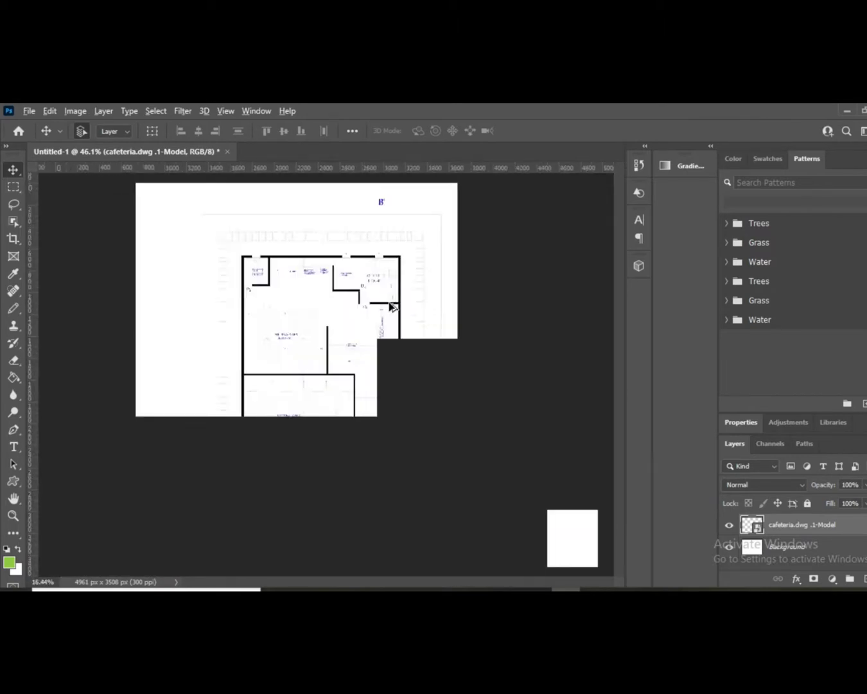
scroll(318, 321, down, 5)
scroll(307, 340, up, 3)
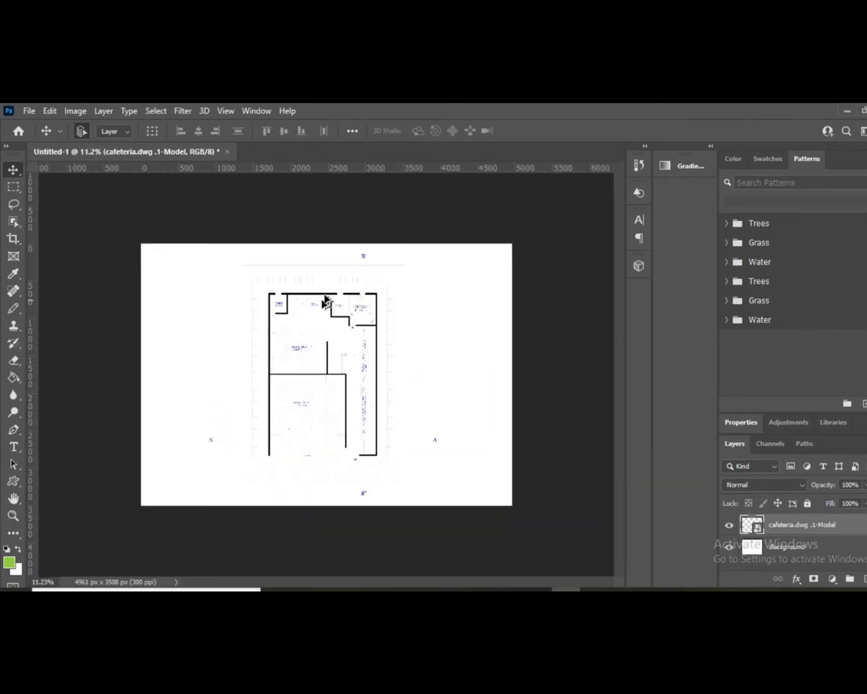
scroll(434, 355, up, 1)
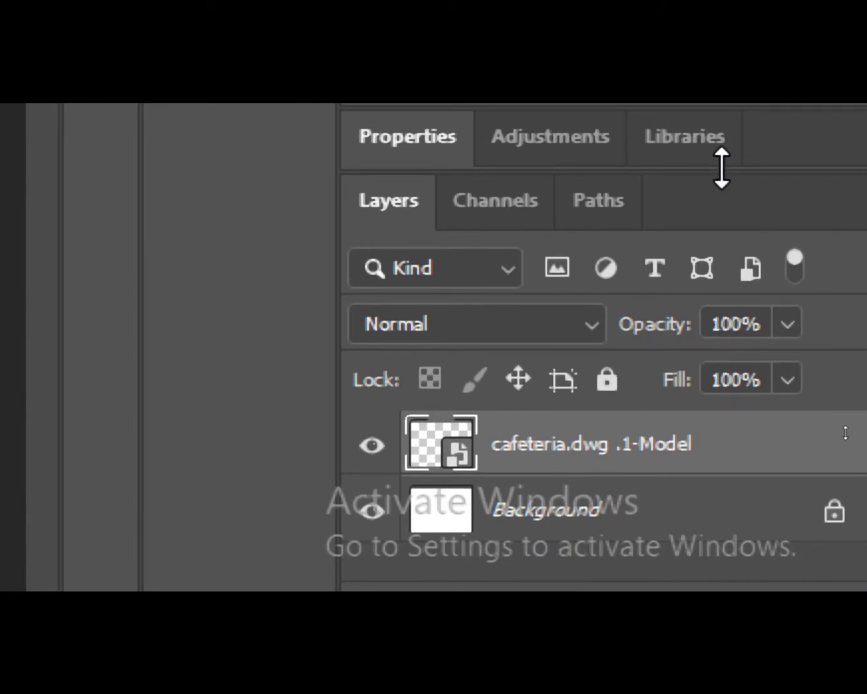
- Duplicate the cafeteria.dwg .1-Model layer six times in place to darken the plan's faint linework
key(ctrl+j)
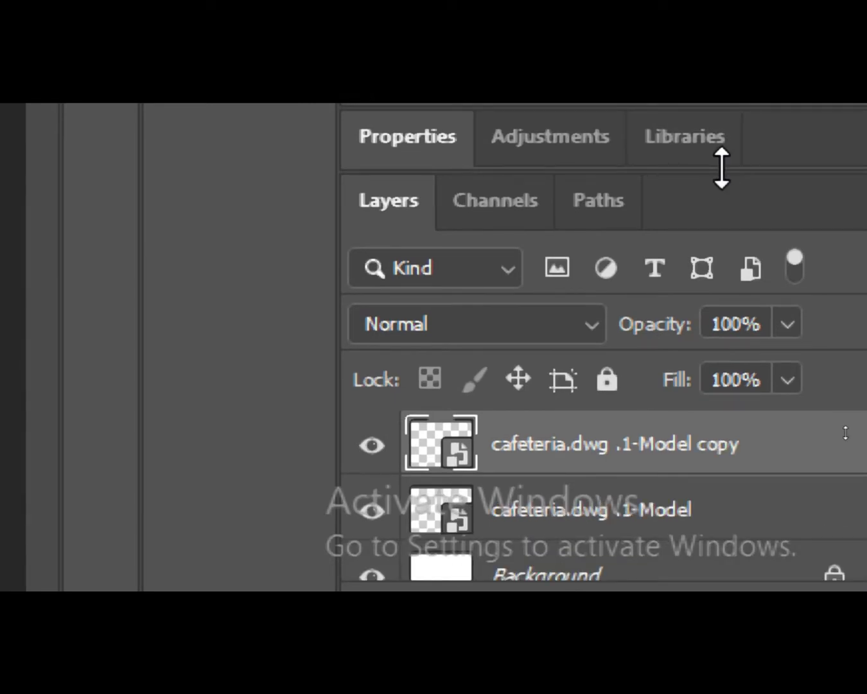
key(ctrl+j)
key(ctrl+j)
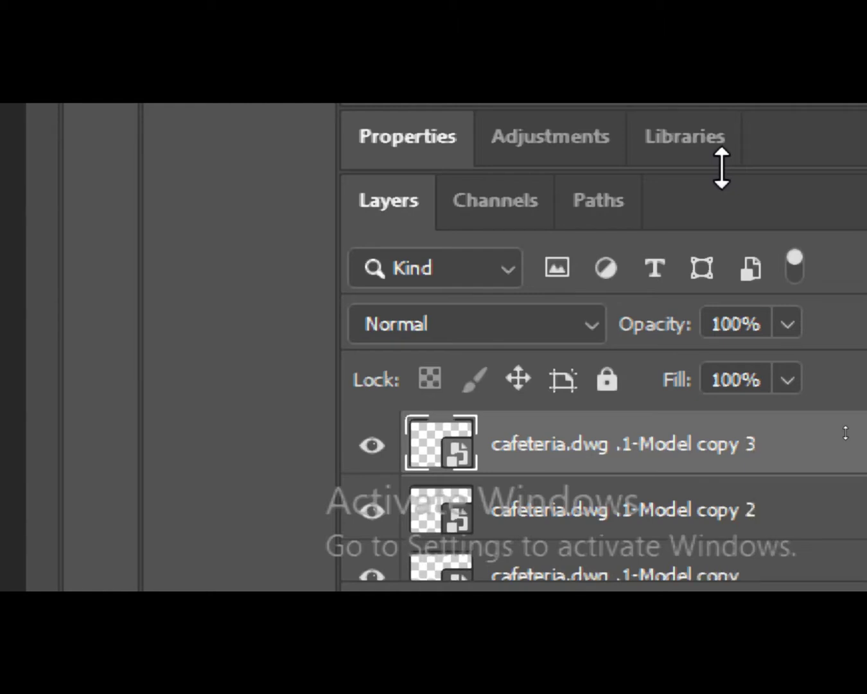
key(ctrl+j)
key(ctrl+j)
key(ctrl+j)
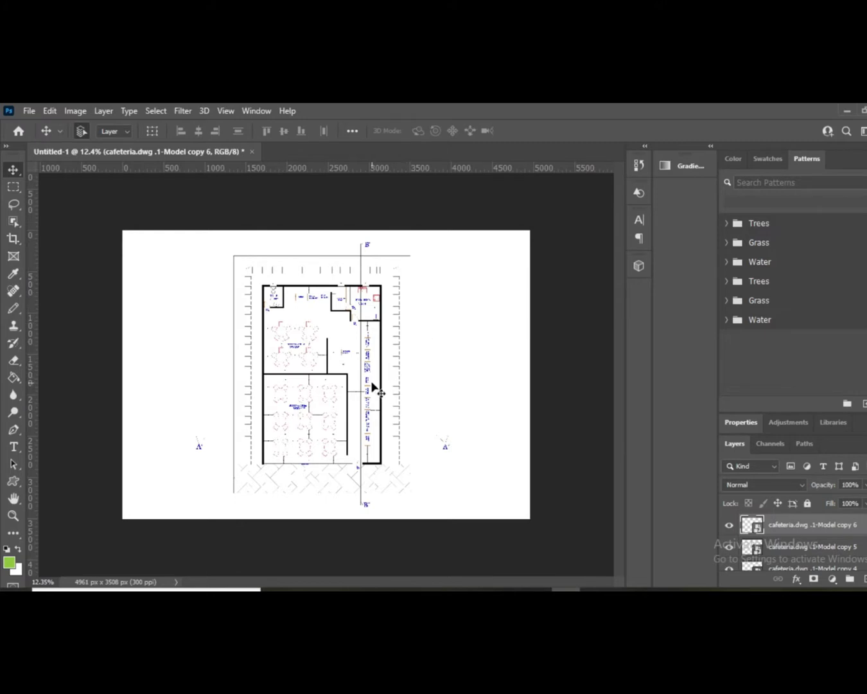
- Check the darkened linework up close and duplicate the topmost cafeteria plan layer two more times in place
scroll(375, 387, down, 1)
scroll(344, 378, up, 4)
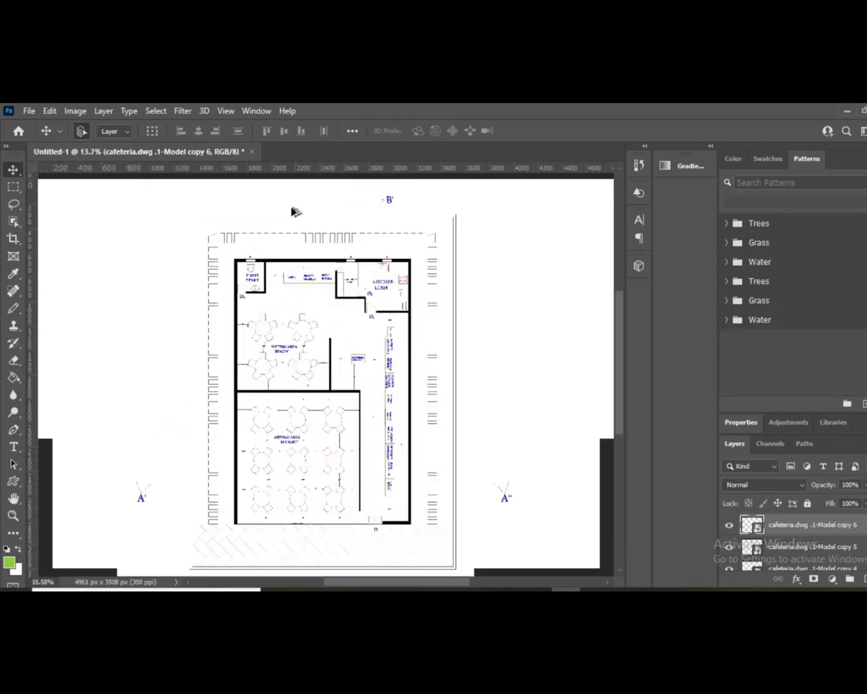
scroll(206, 215, up, 6)
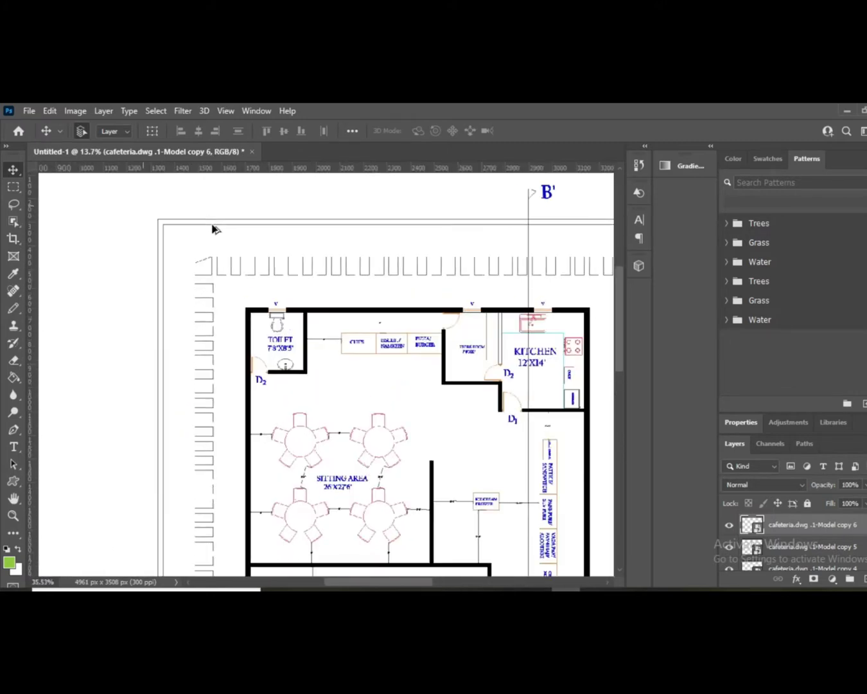
scroll(214, 229, up, 2)
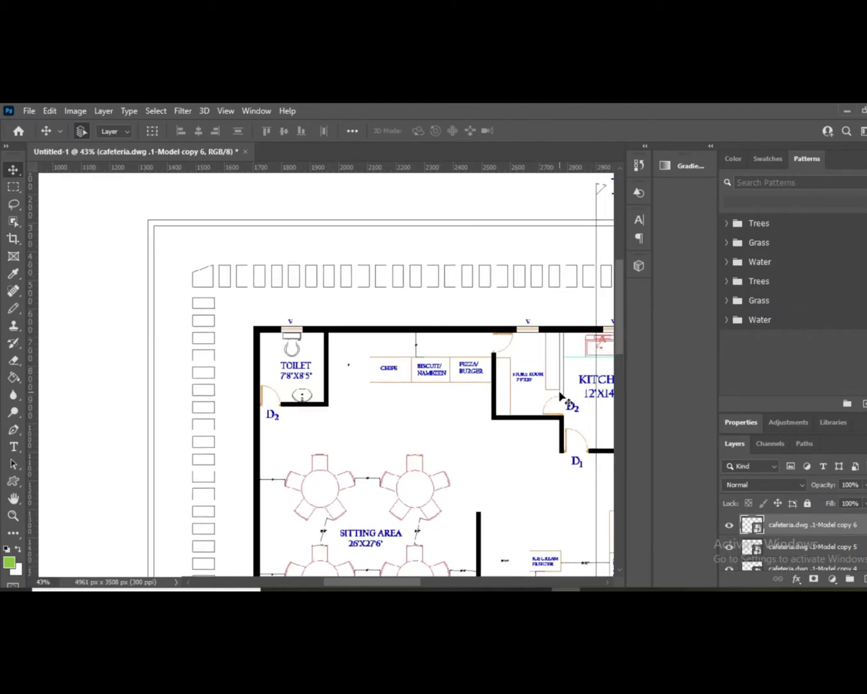
scroll(262, 350, down, 5)
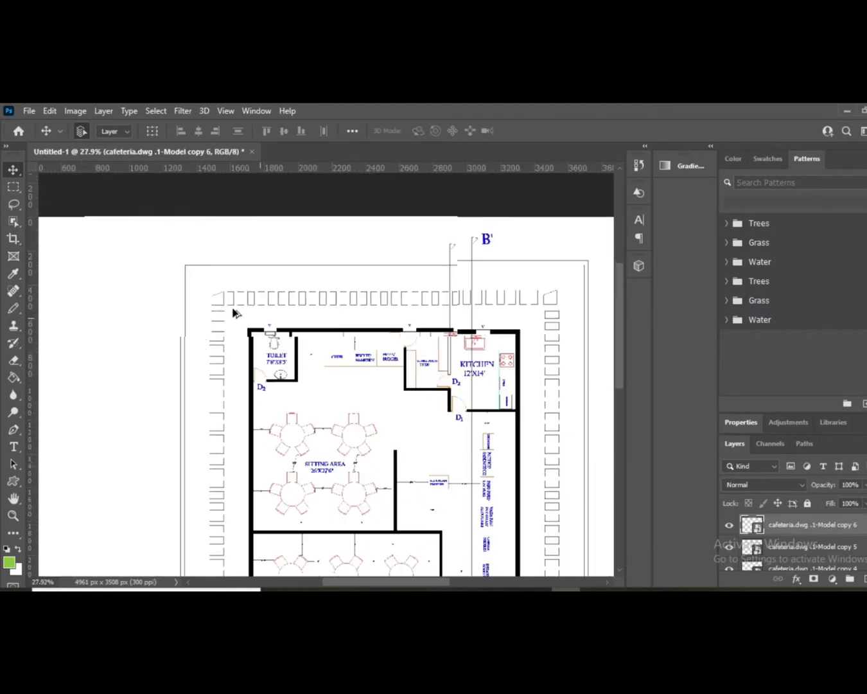
scroll(344, 289, down, 2)
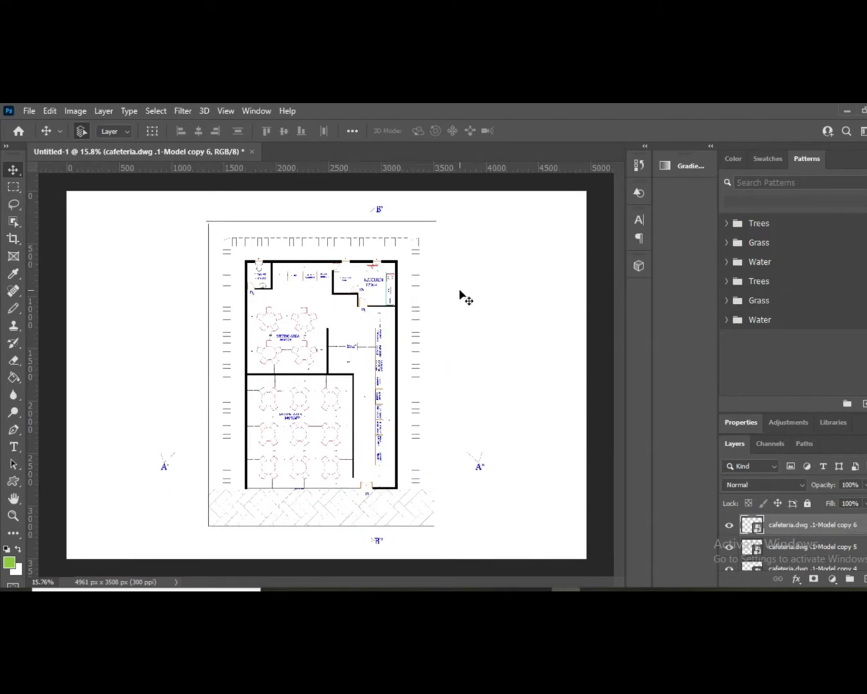
alt+drag(460, 294, 460, 294)
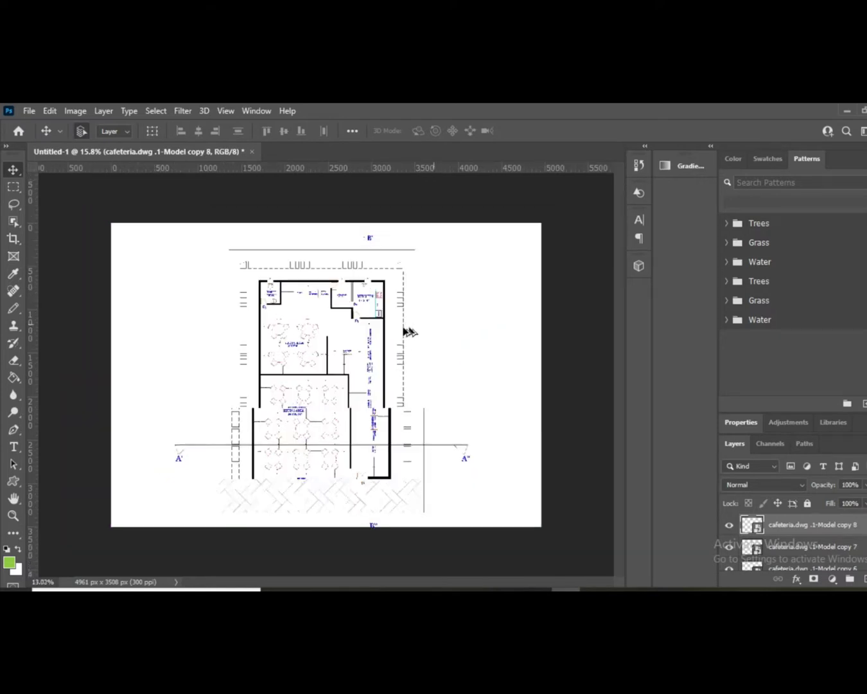
scroll(458, 288, down, 1)
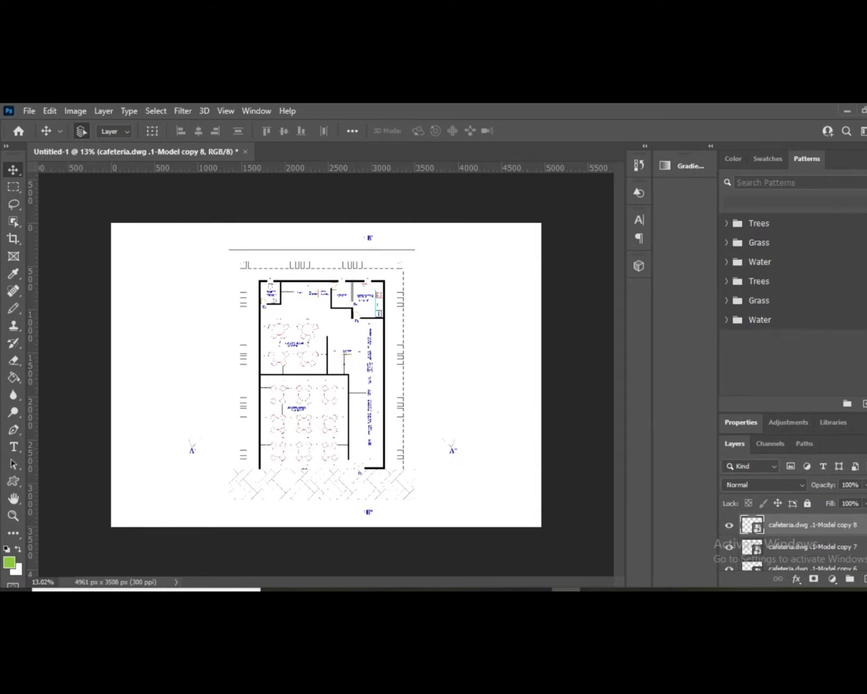
- Open the layer style of the topmost cafeteria plan copy and enable the Stroke effect, keeping the plan in view
double_click(862, 525)
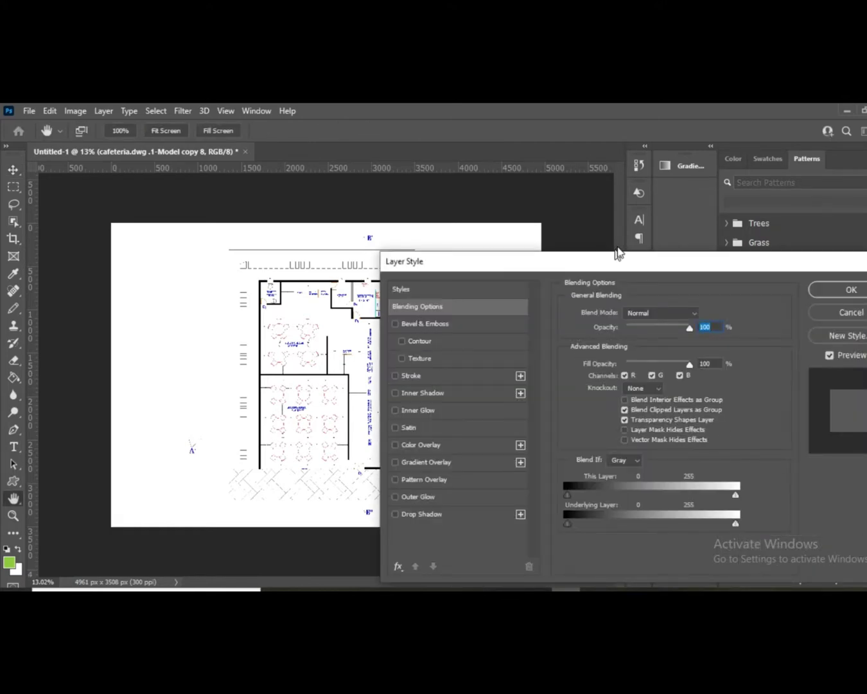
drag(638, 260, 602, 200)
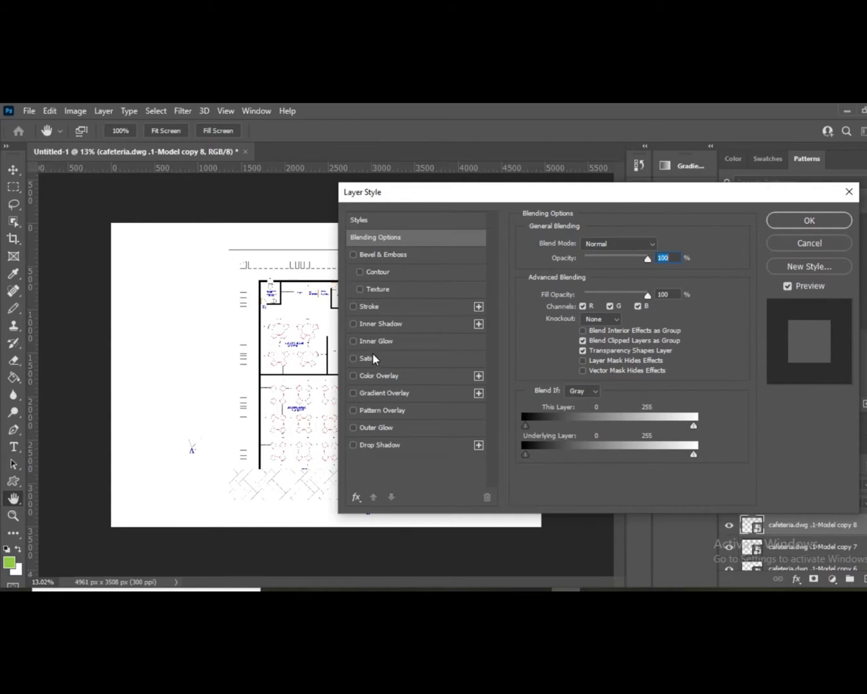
click(371, 307)
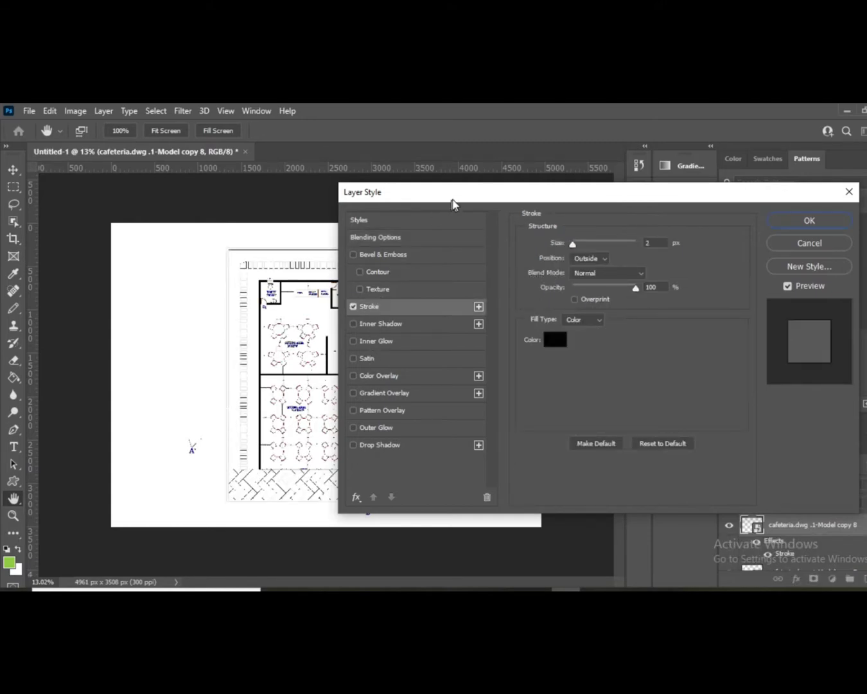
drag(461, 203, 638, 225)
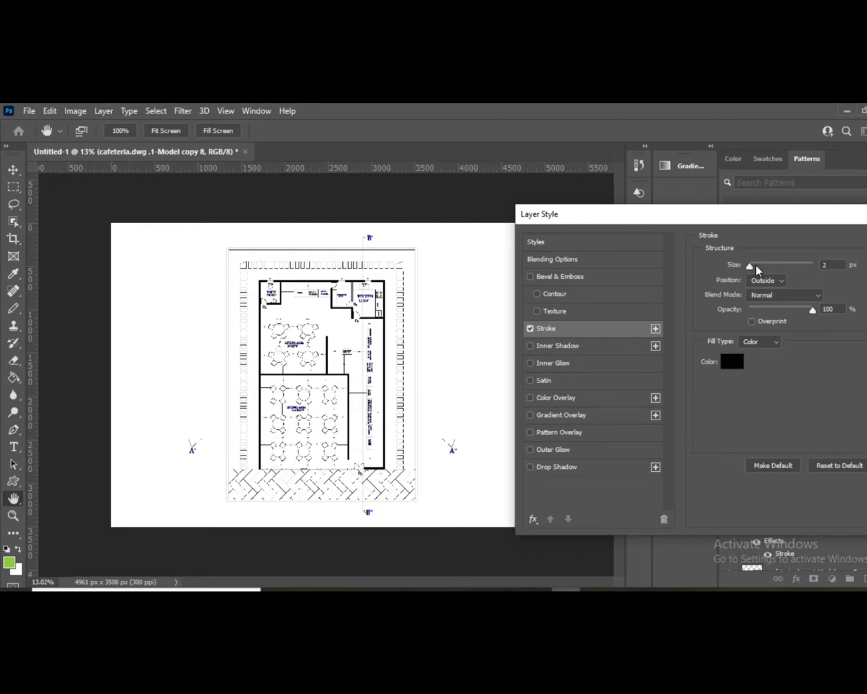
- Try stroke sizes of 9 px and 4 px, settle on 3 px, and apply the layer style
click(756, 266)
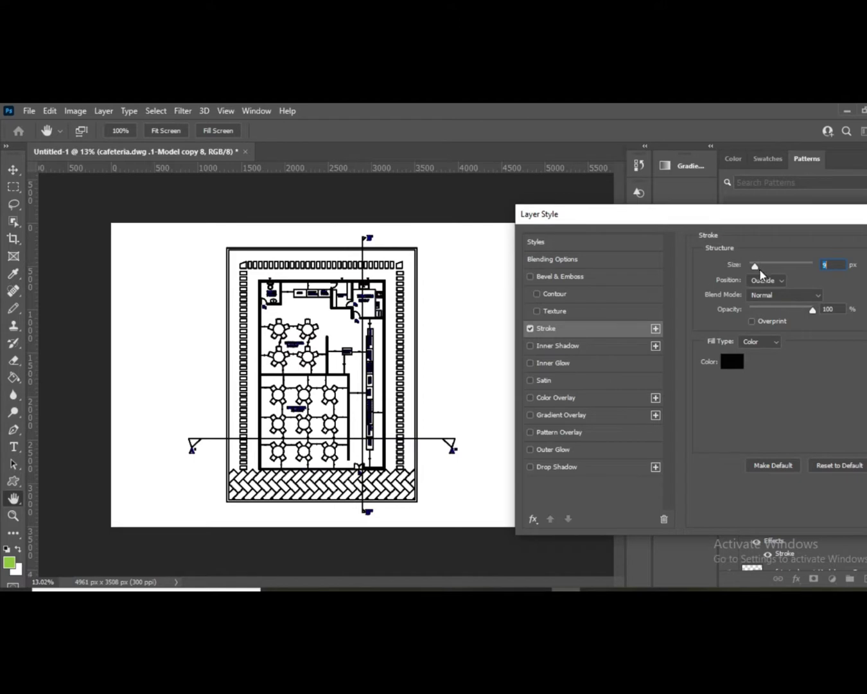
text(4)
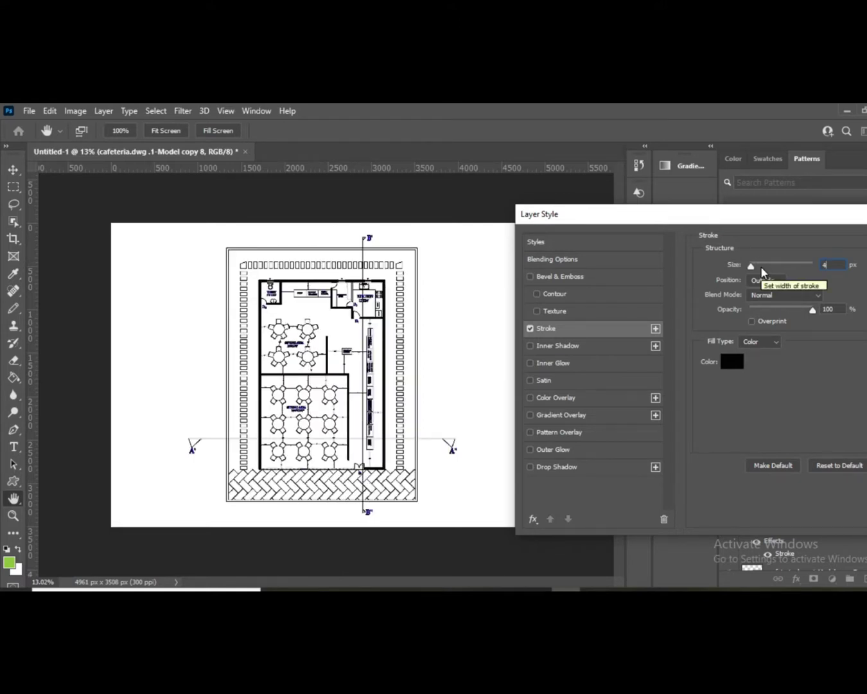
text(3)
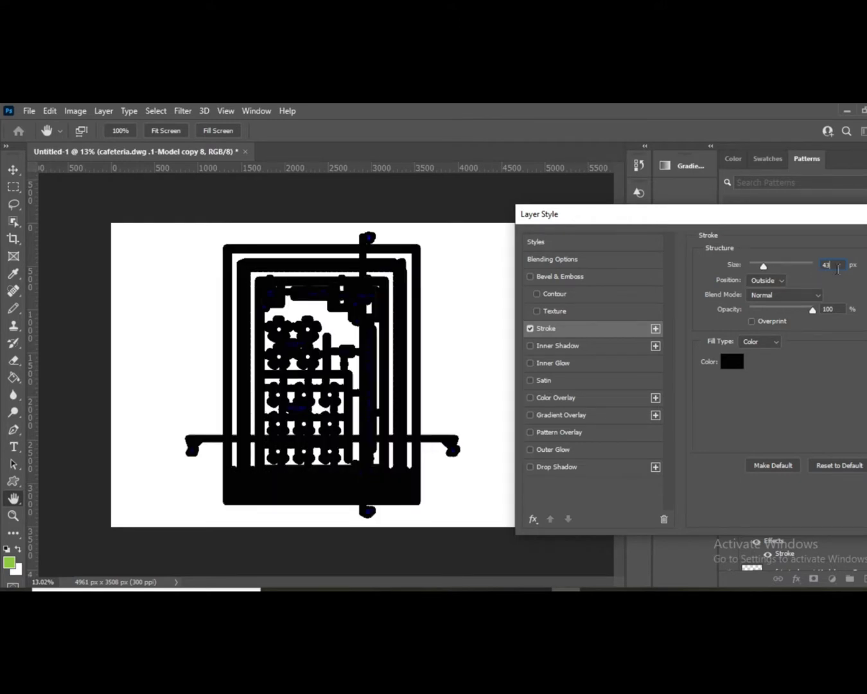
text(3)
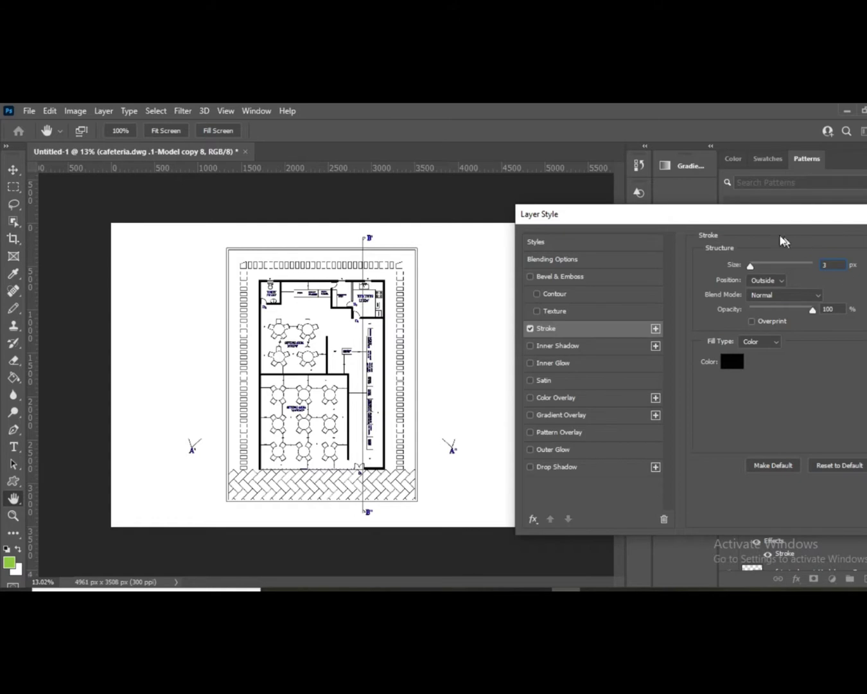
drag(776, 221, 668, 267)
click(838, 287)
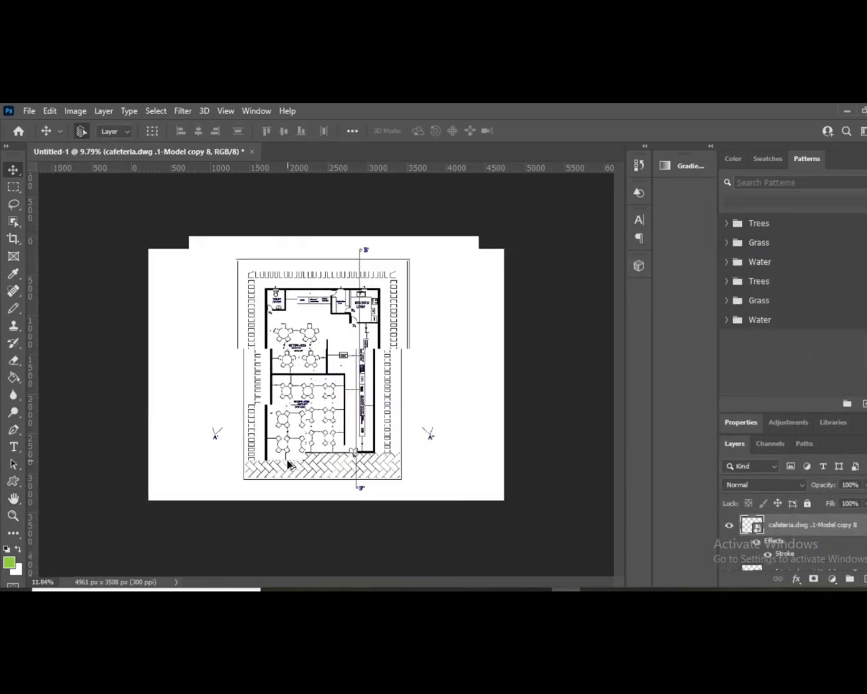
- Save the strengthened cafeteria plan to the Desktop as a JPEG named Untitled-1 at quality 12 with Baseline Optimized format
scroll(244, 442, up, 3)
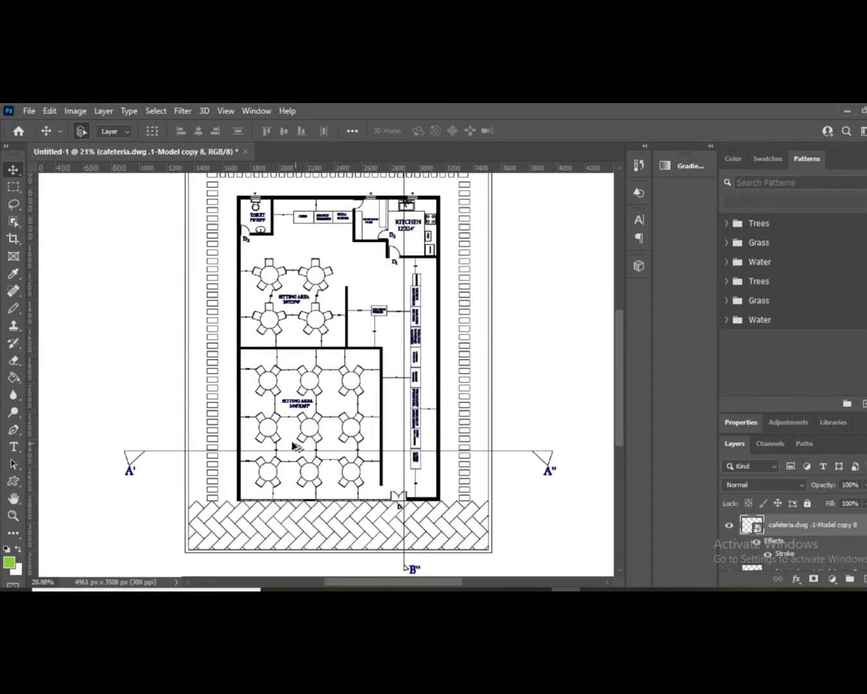
scroll(307, 243, up, 3)
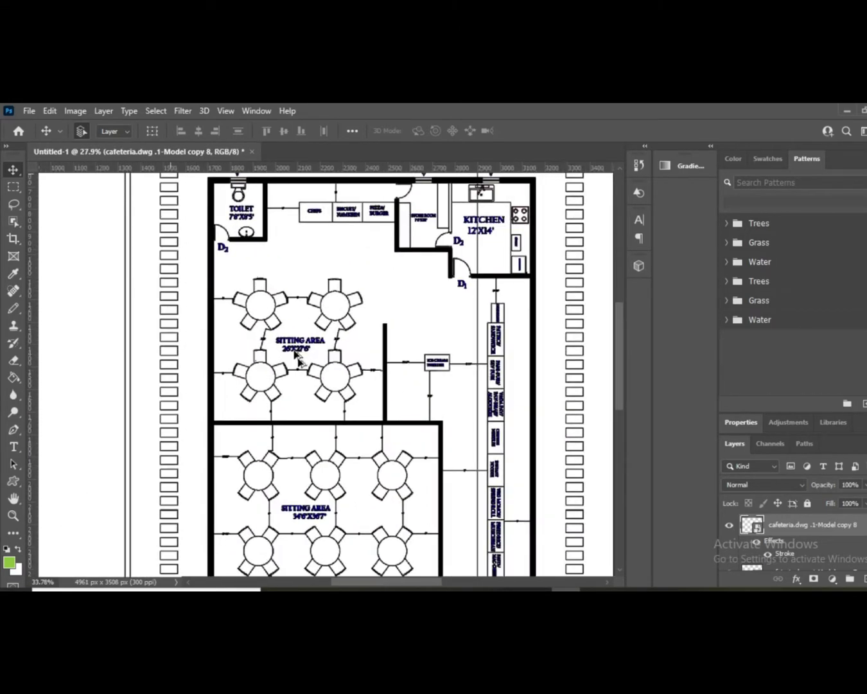
scroll(330, 353, down, 5)
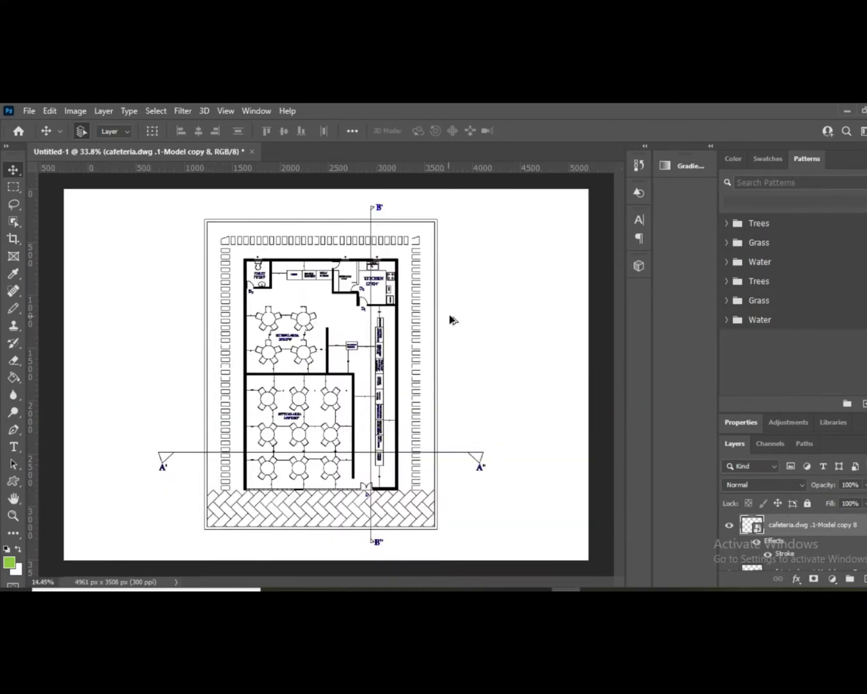
scroll(203, 464, up, 1)
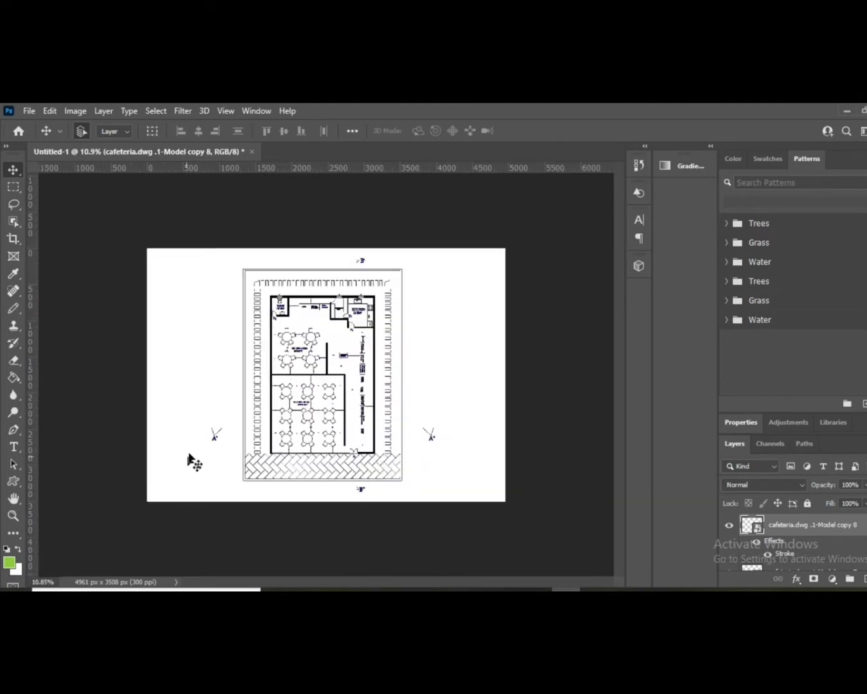
scroll(199, 435, up, 1)
click(29, 111)
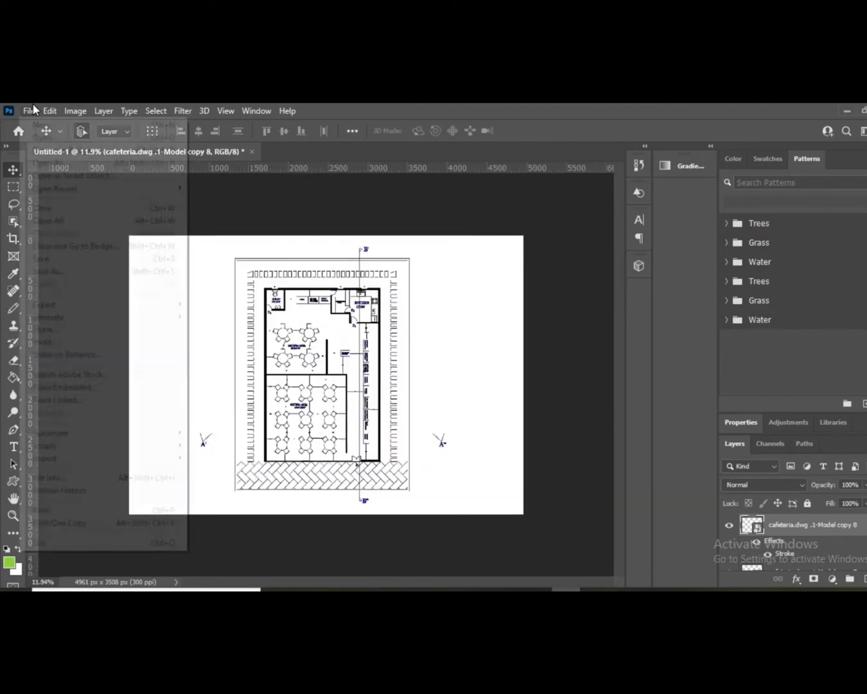
click(64, 272)
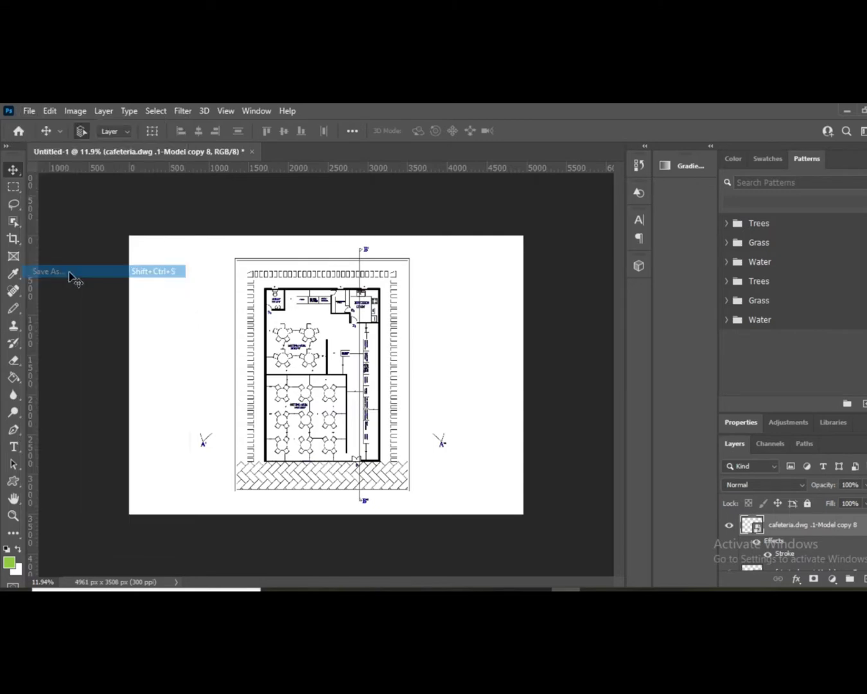
click(580, 468)
click(177, 372)
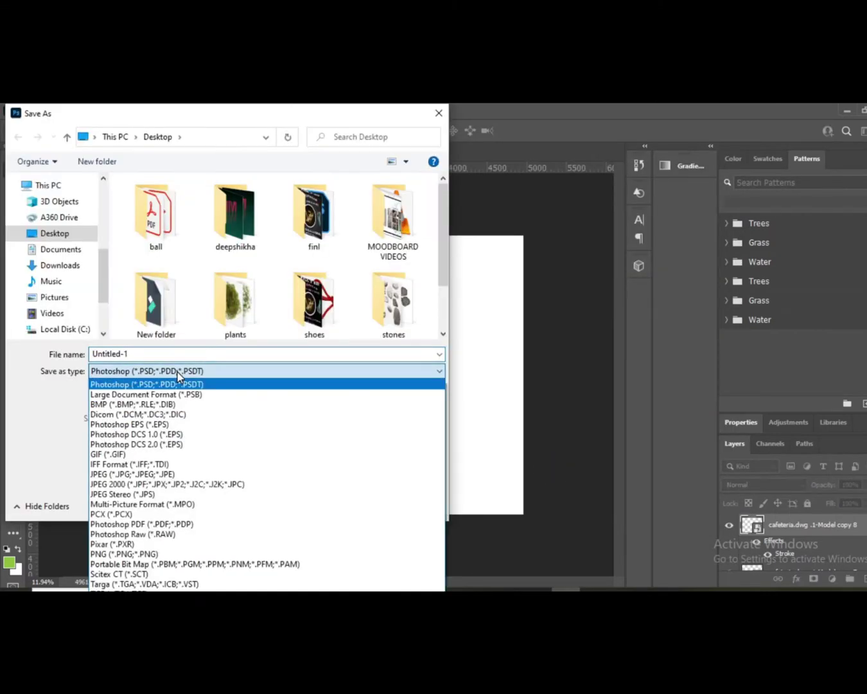
click(123, 475)
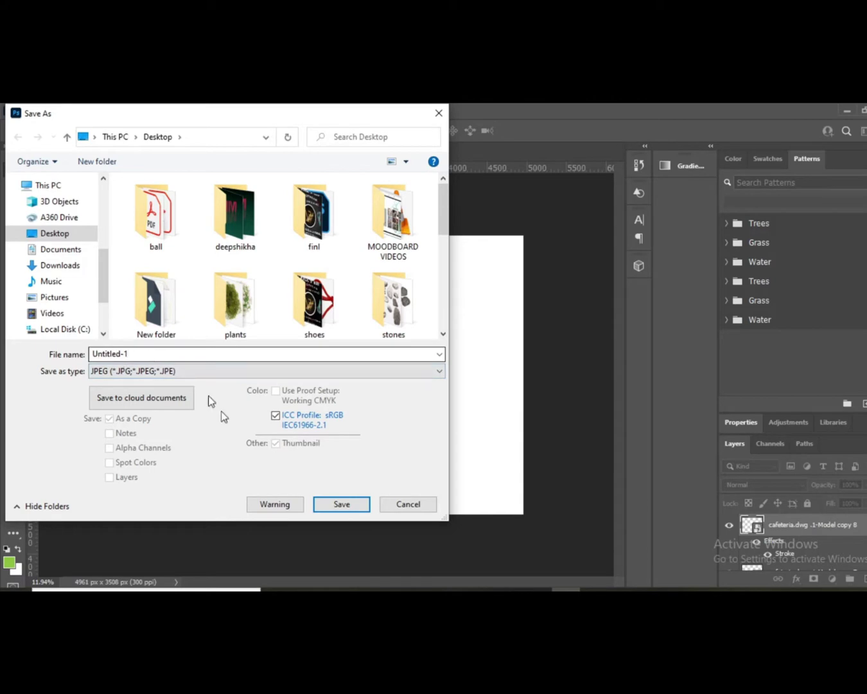
click(343, 505)
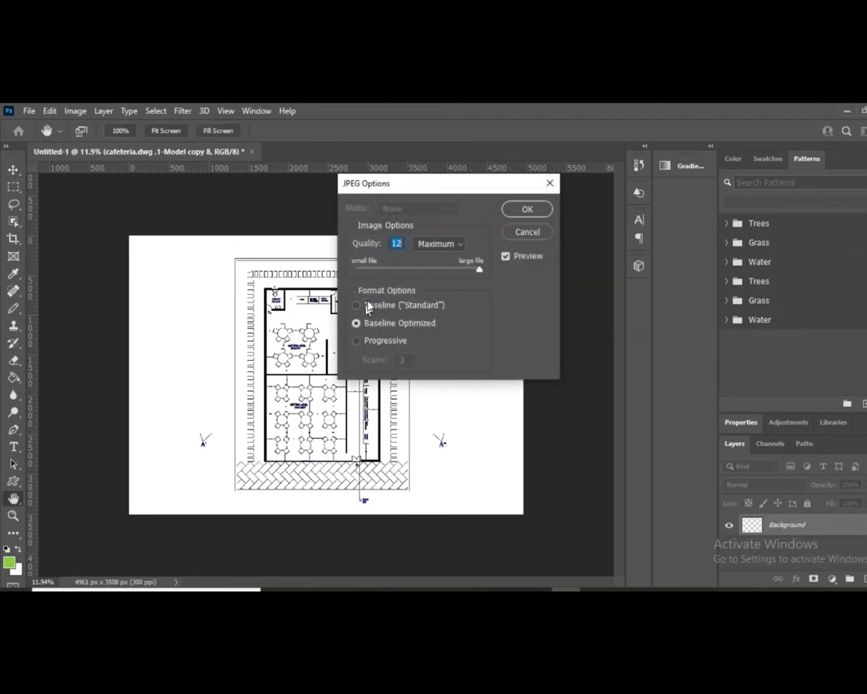
click(525, 209)
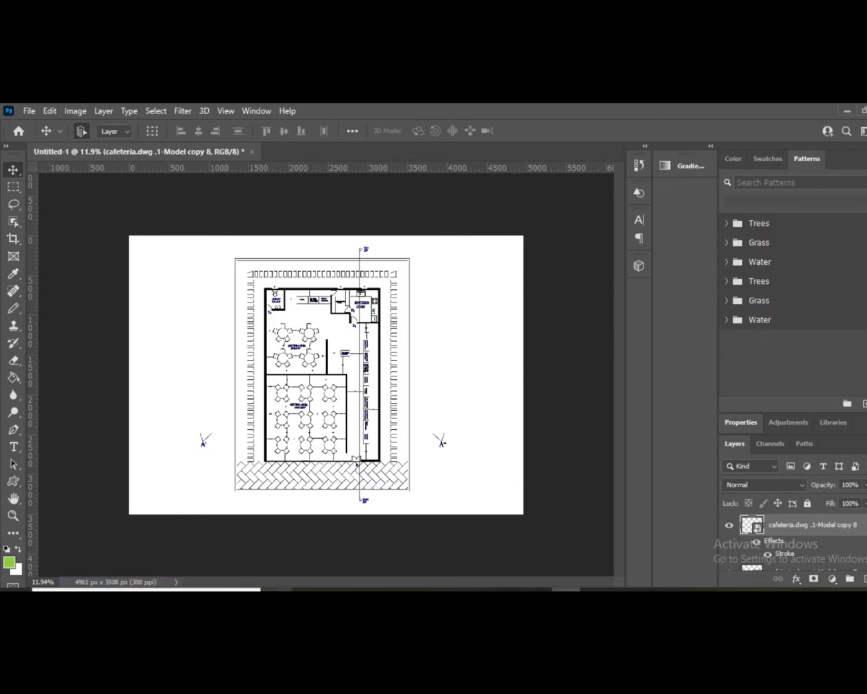
- Switch to the Desktop folder in File Explorer and open the exported Untitled-1 image in Photos
click(224, 529)
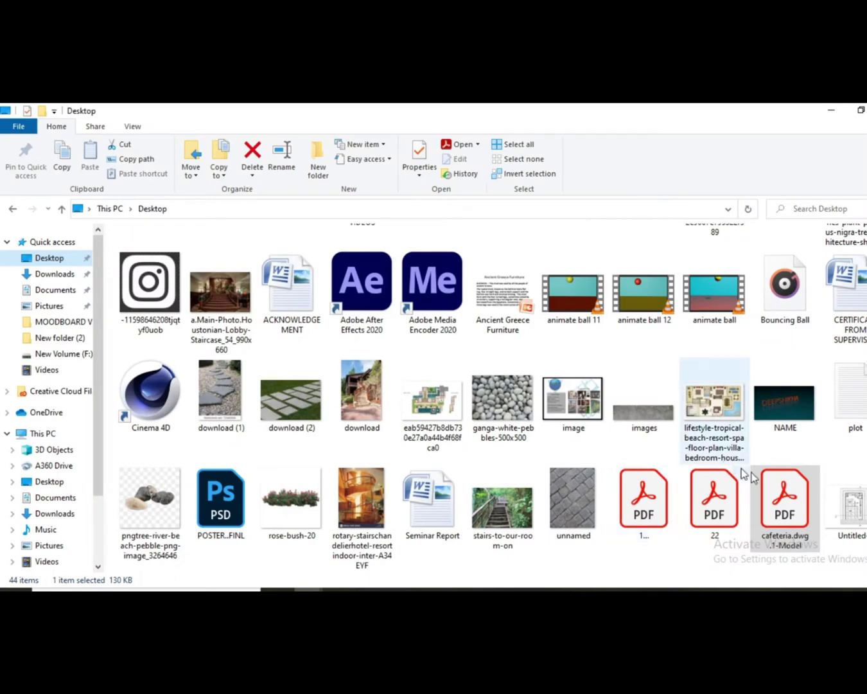
click(851, 508)
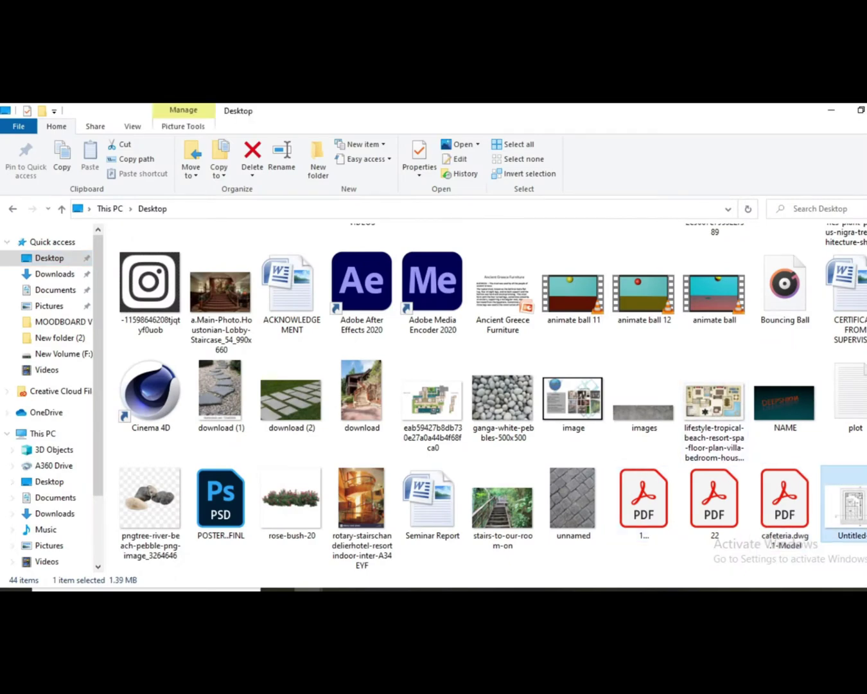
key(Return)
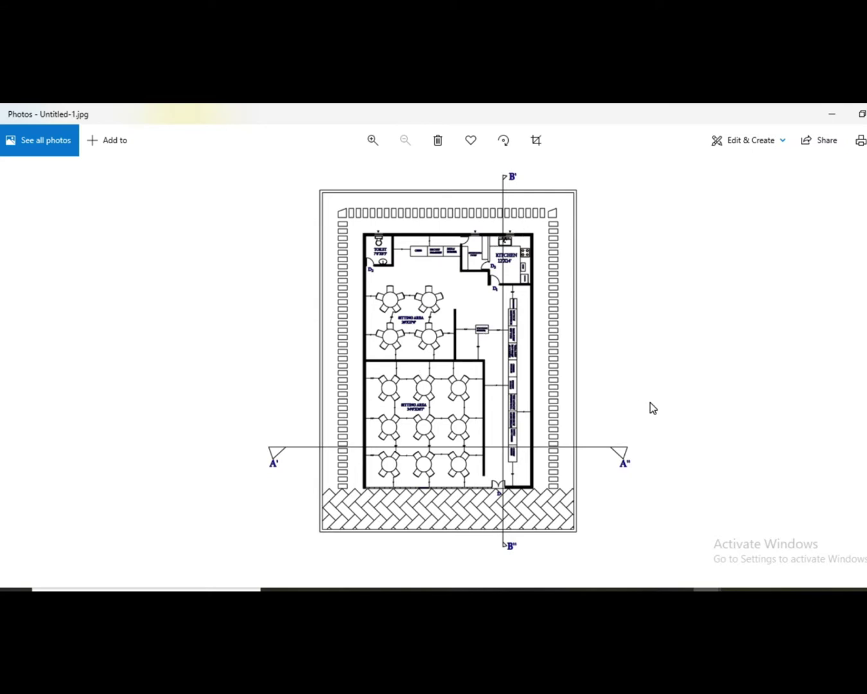
- Examine the exported plan's walls, furniture and labels up close, and return to Photoshop
click(378, 142)
click(377, 142)
click(377, 143)
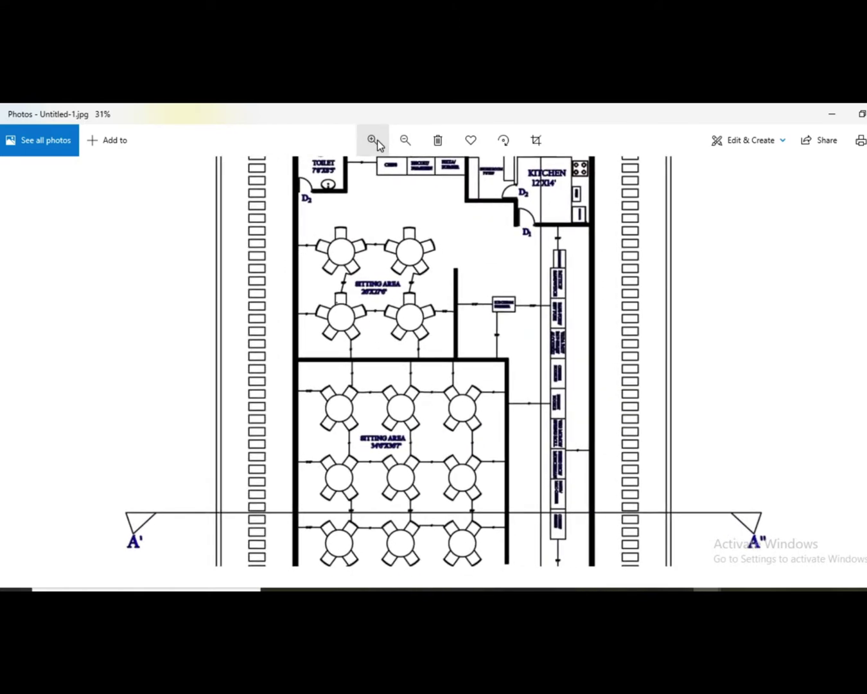
click(376, 142)
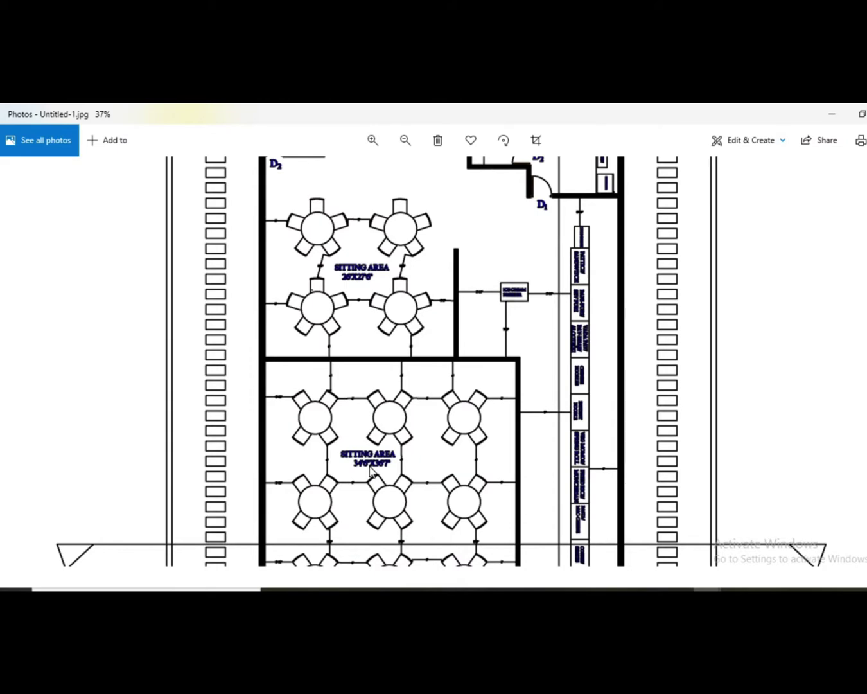
click(412, 129)
click(413, 128)
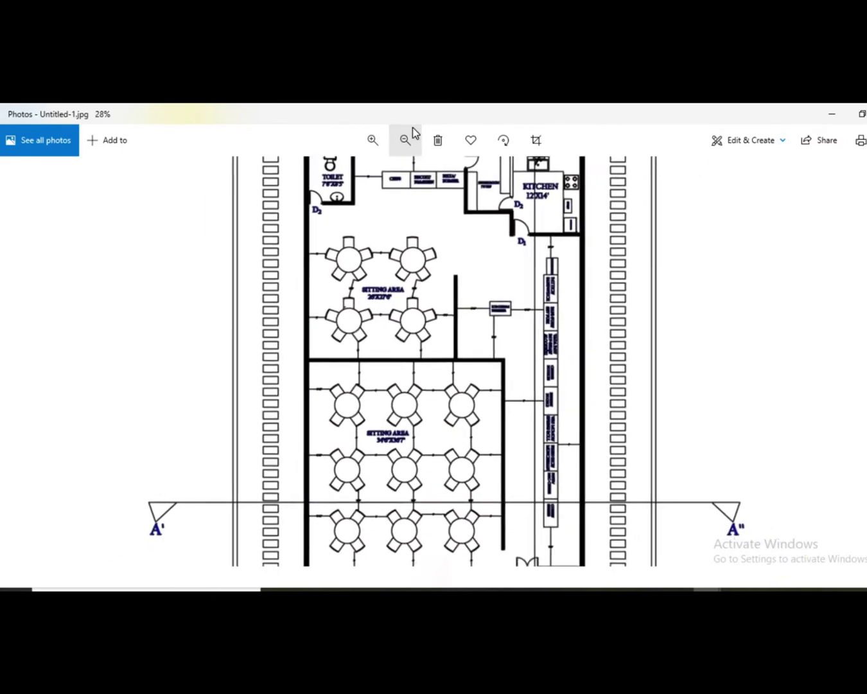
click(412, 128)
click(412, 128)
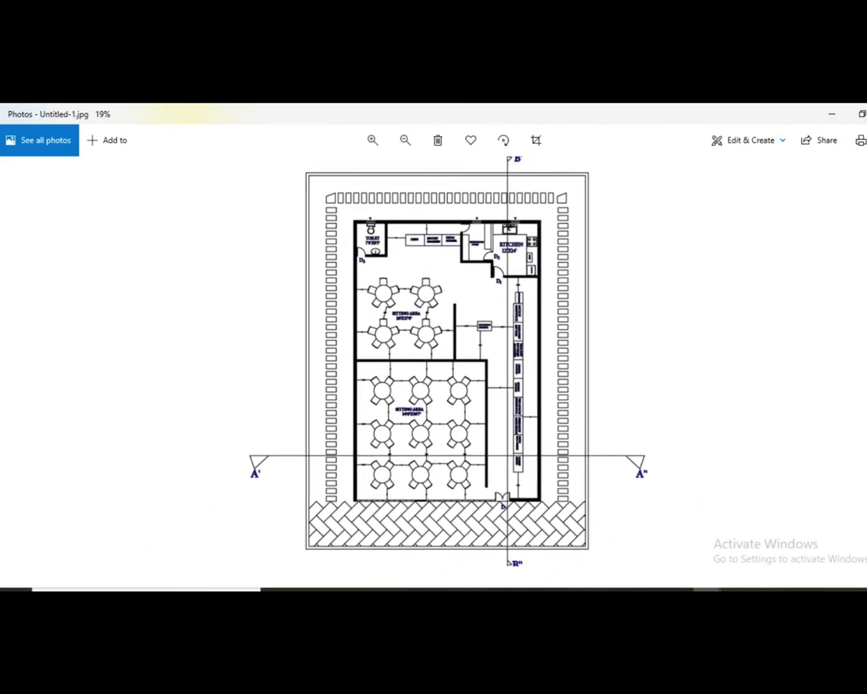
click(861, 113)
click(831, 110)
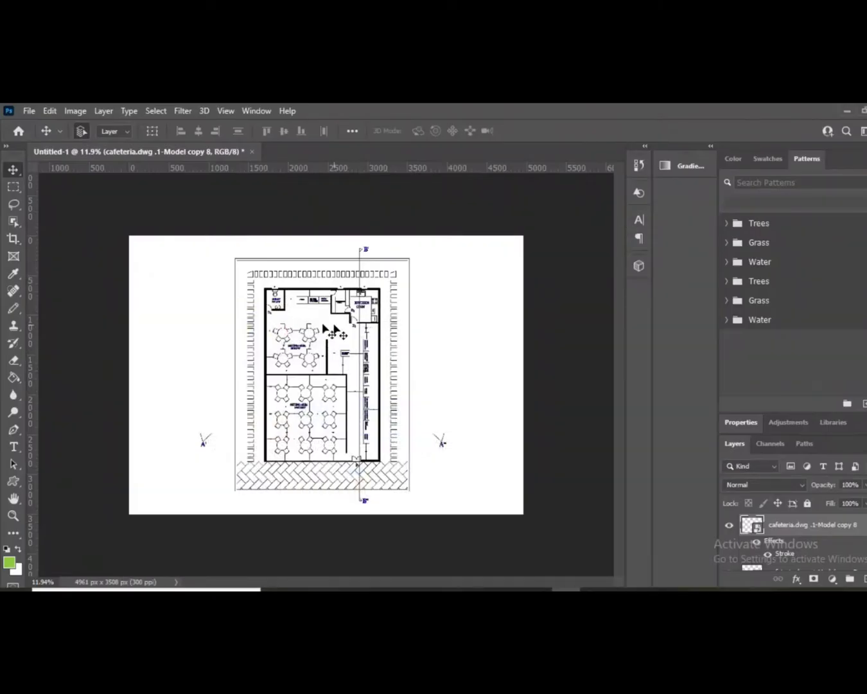
- Examine the plan's wall lines, seating areas, kitchen and paving border both up close and as a whole
scroll(277, 315, up, 5)
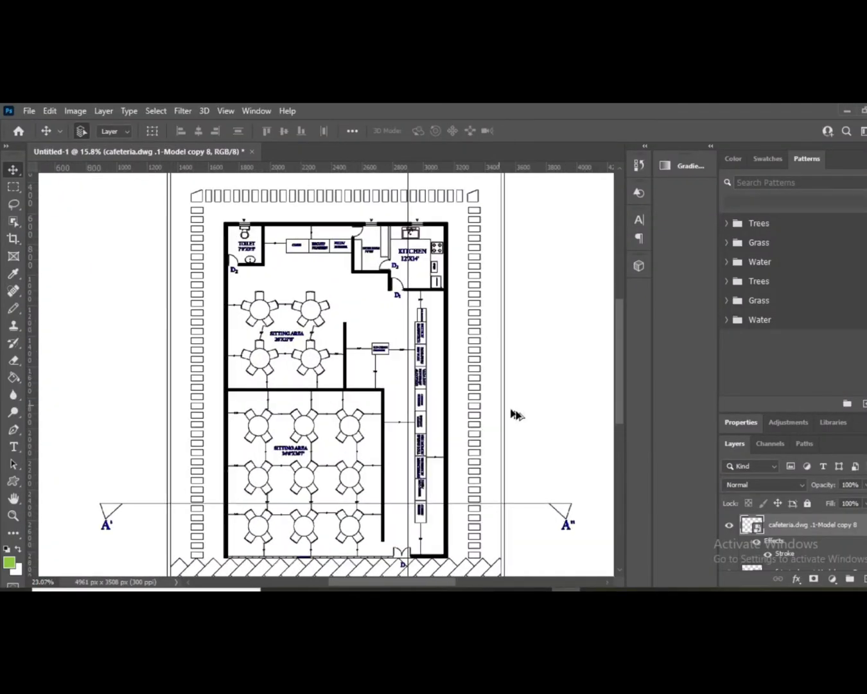
scroll(774, 538, down, 2)
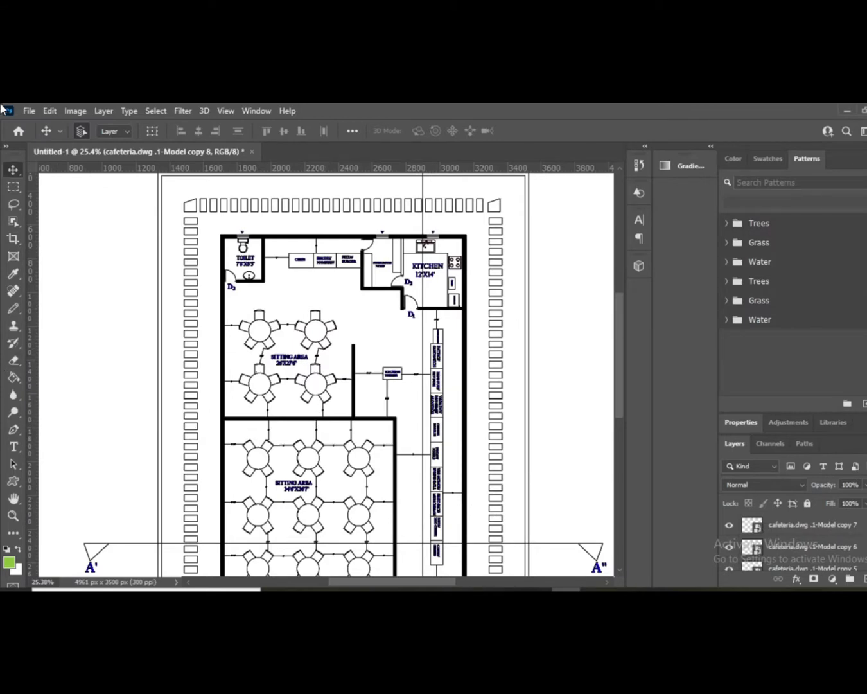
scroll(328, 371, down, 4)
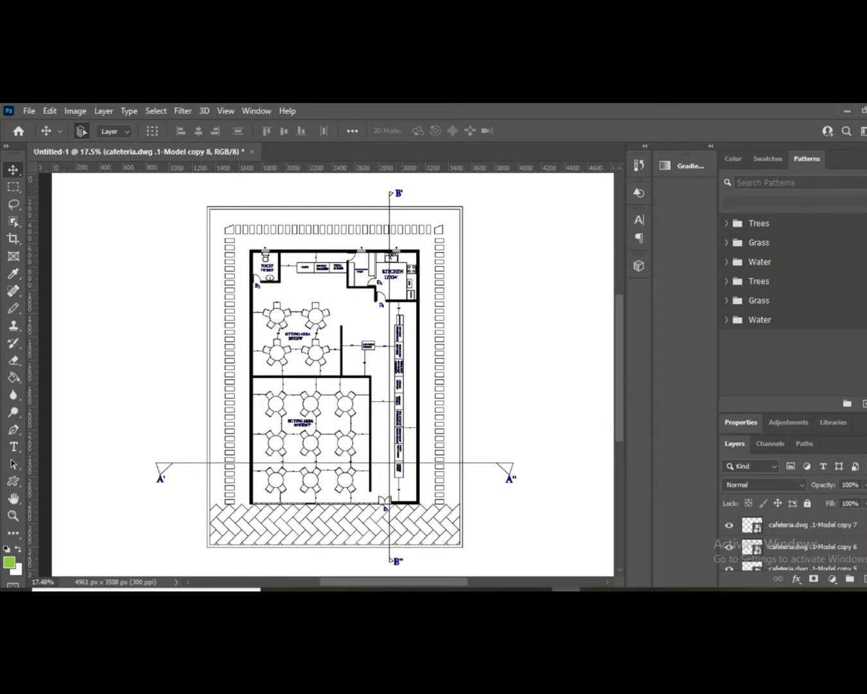
scroll(315, 297, down, 1)
scroll(316, 297, down, 3)
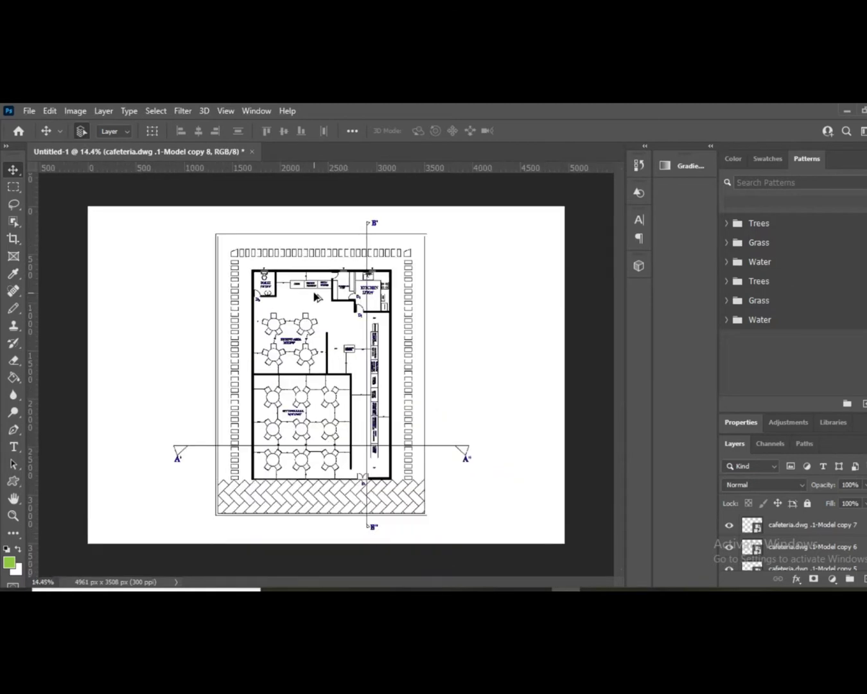
scroll(170, 303, up, 2)
scroll(277, 220, up, 6)
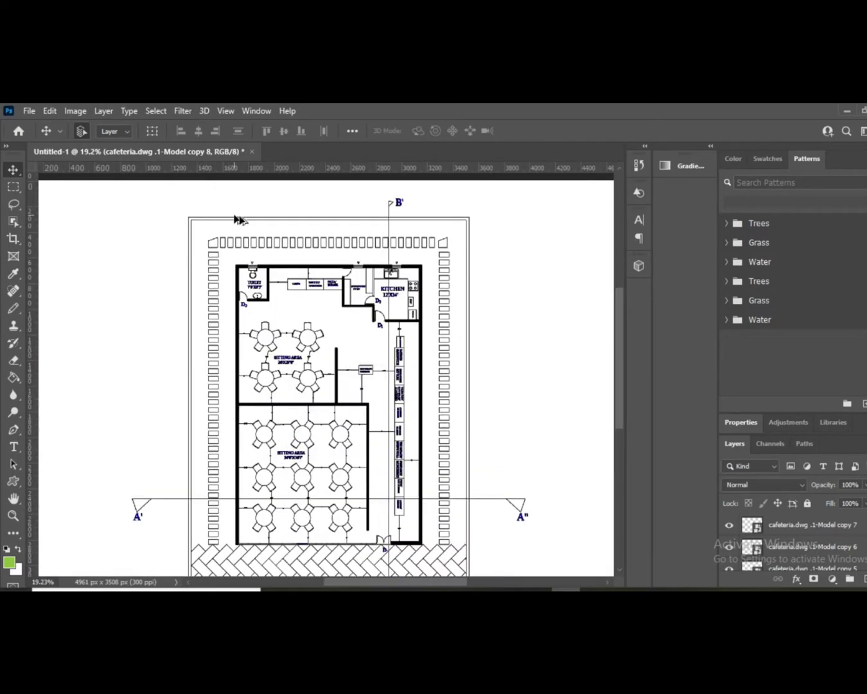
scroll(347, 318, down, 3)
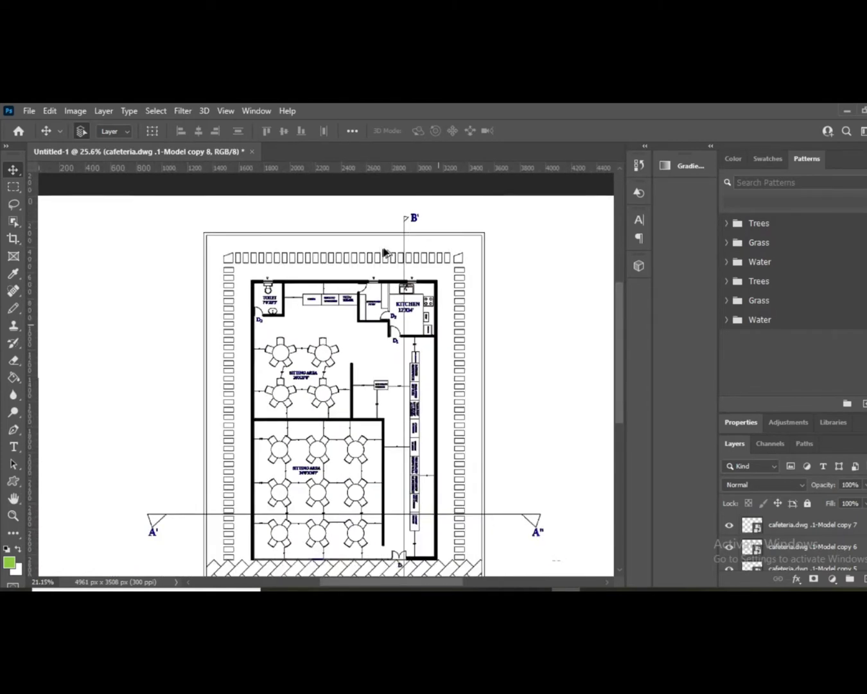
scroll(431, 262, down, 2)
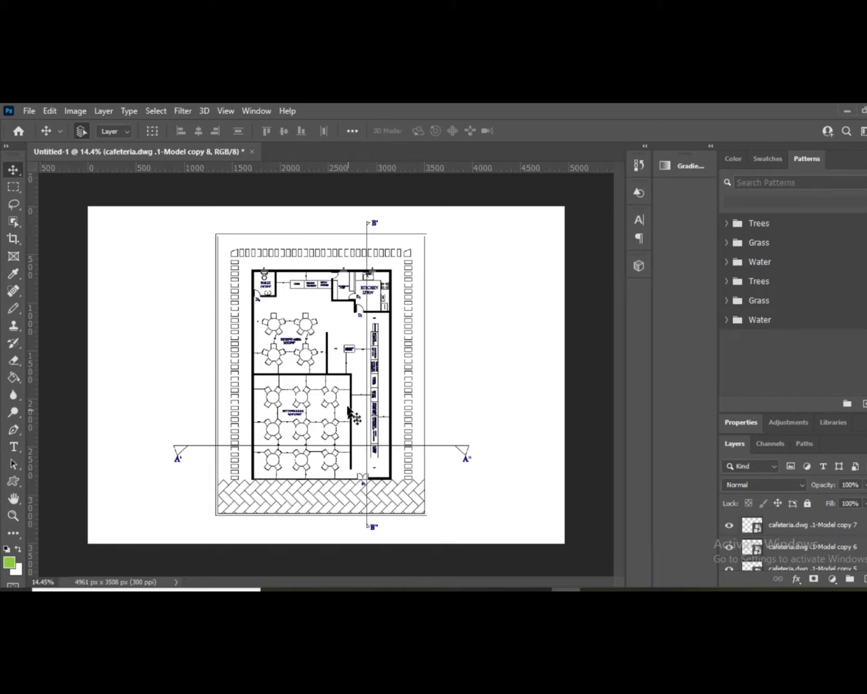
scroll(275, 282, up, 1)
scroll(274, 282, up, 8)
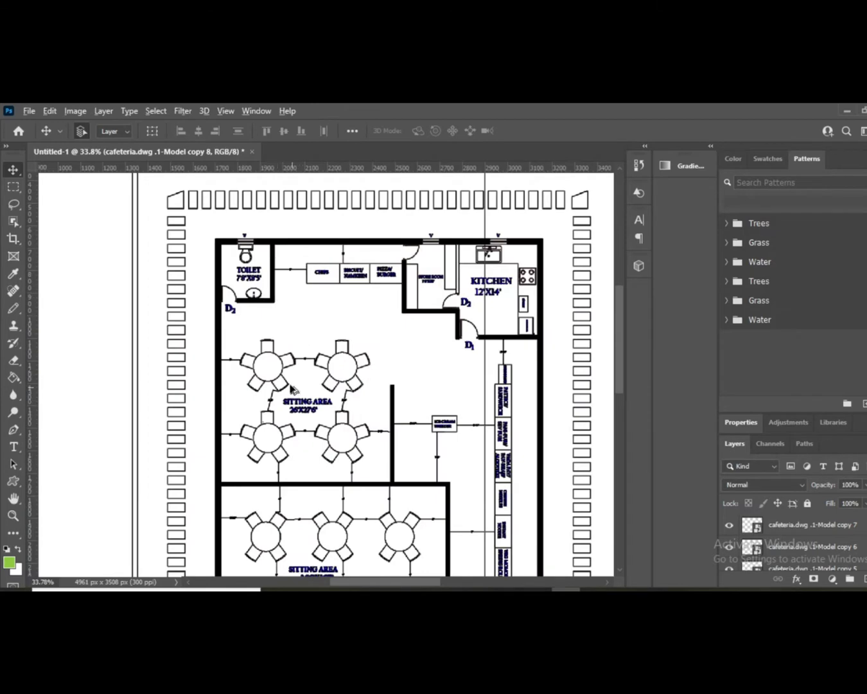
scroll(288, 377, down, 2)
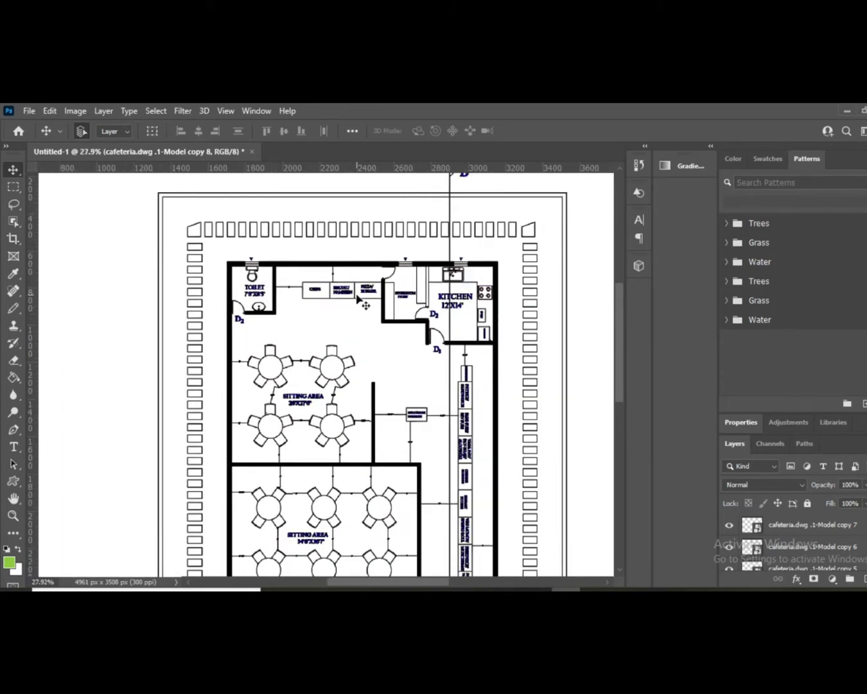
scroll(331, 274, down, 3)
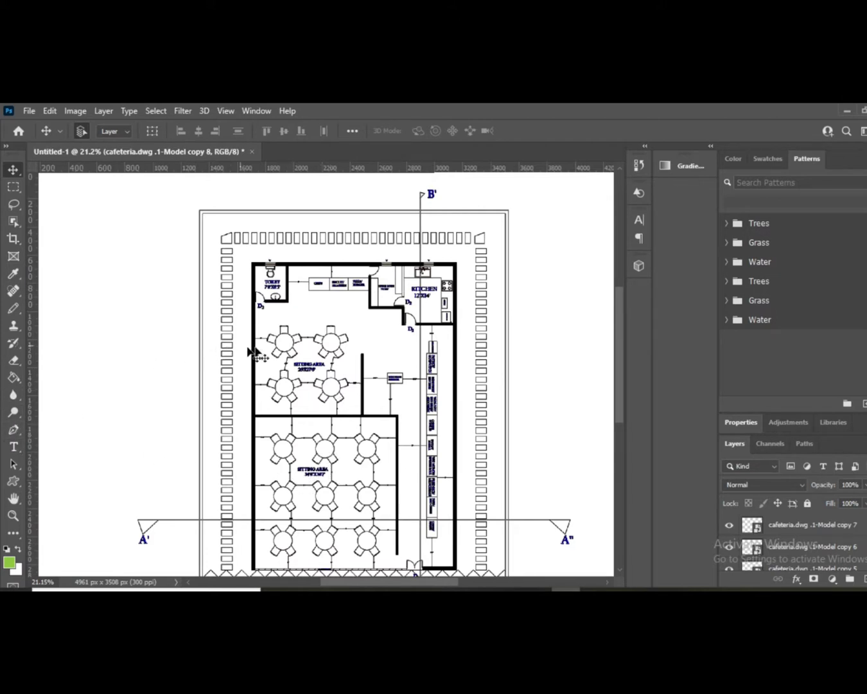
- Delete the original cafeteria.dwg .1-Model layer just above the Background layer
scroll(759, 558, down, 5)
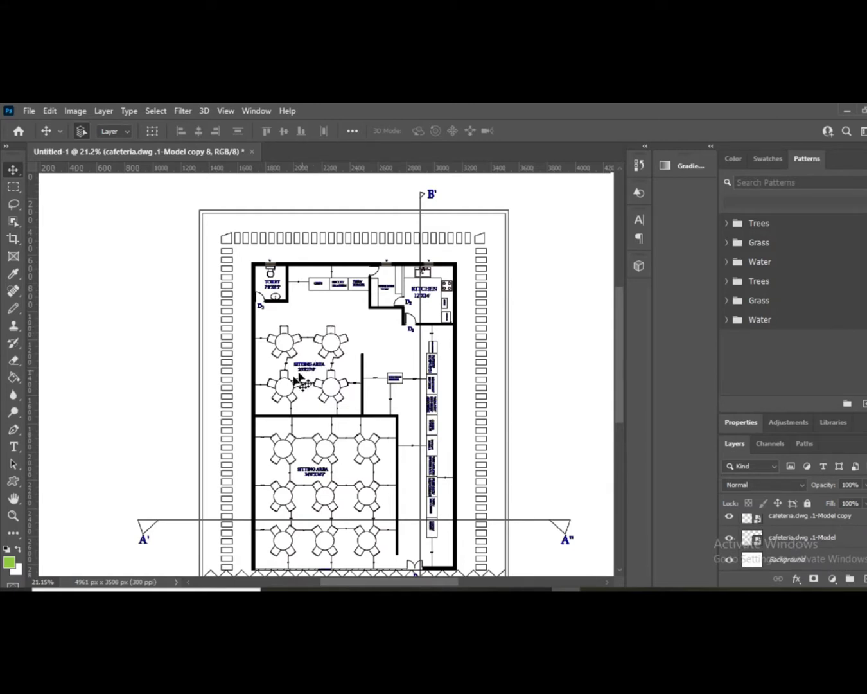
scroll(324, 414, down, 3)
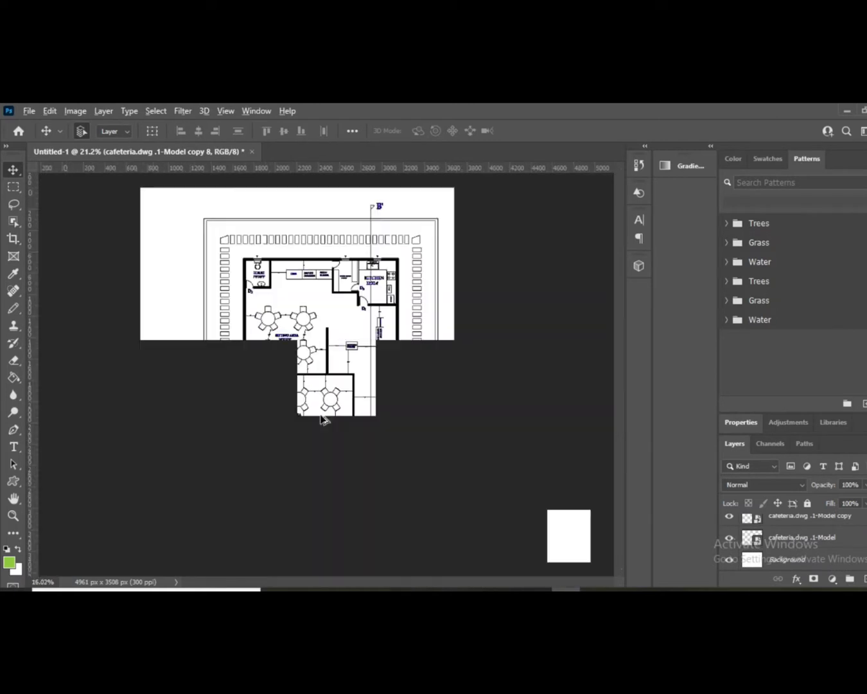
scroll(189, 489, up, 1)
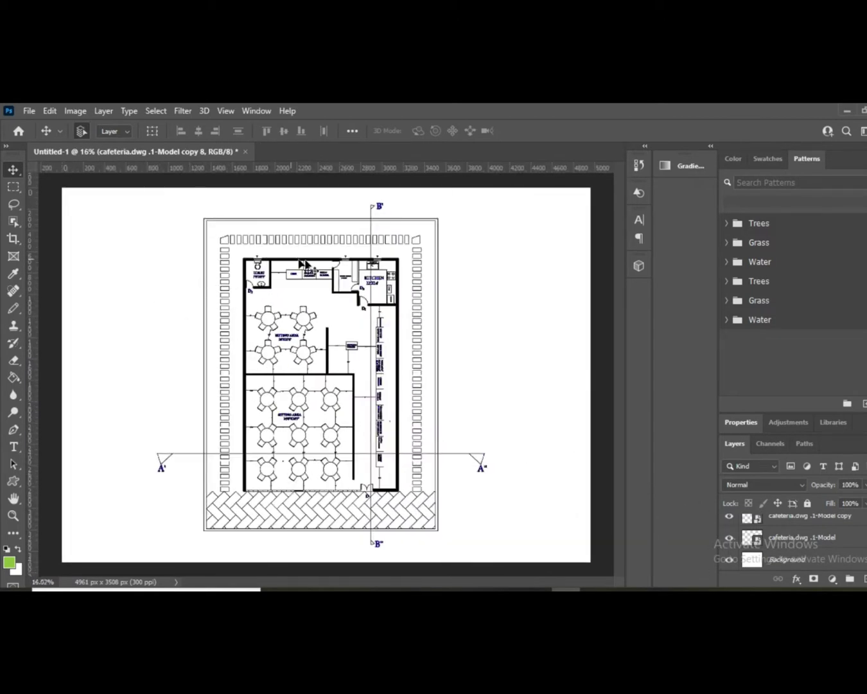
click(818, 543)
key(Delete)
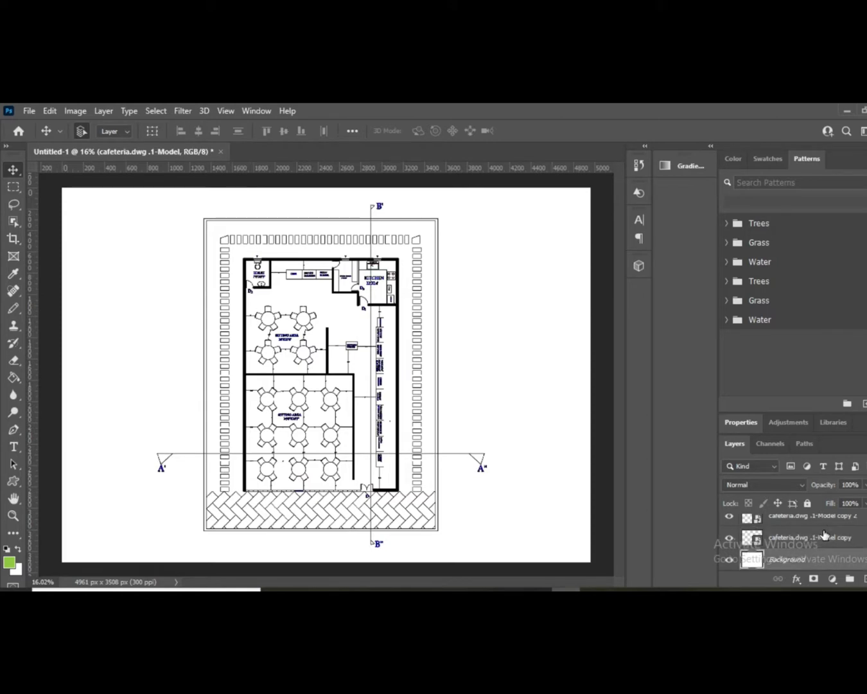
key(Delete)
key(Delete)
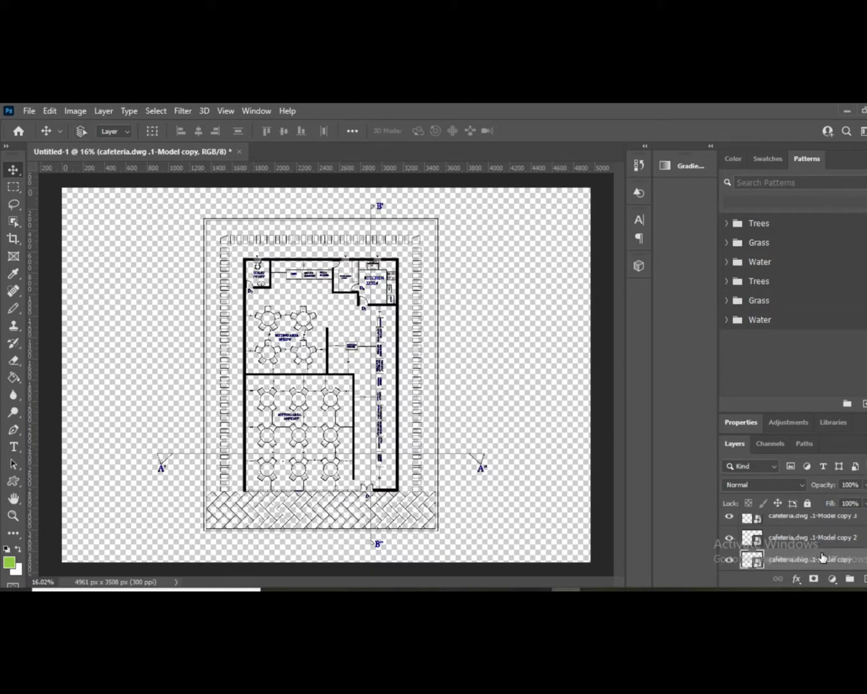
key(ctrl+z)
key(ctrl+z)
- Delete the cafeteria.dwg .1-Model copy layer and the Background layer beneath it
click(818, 539)
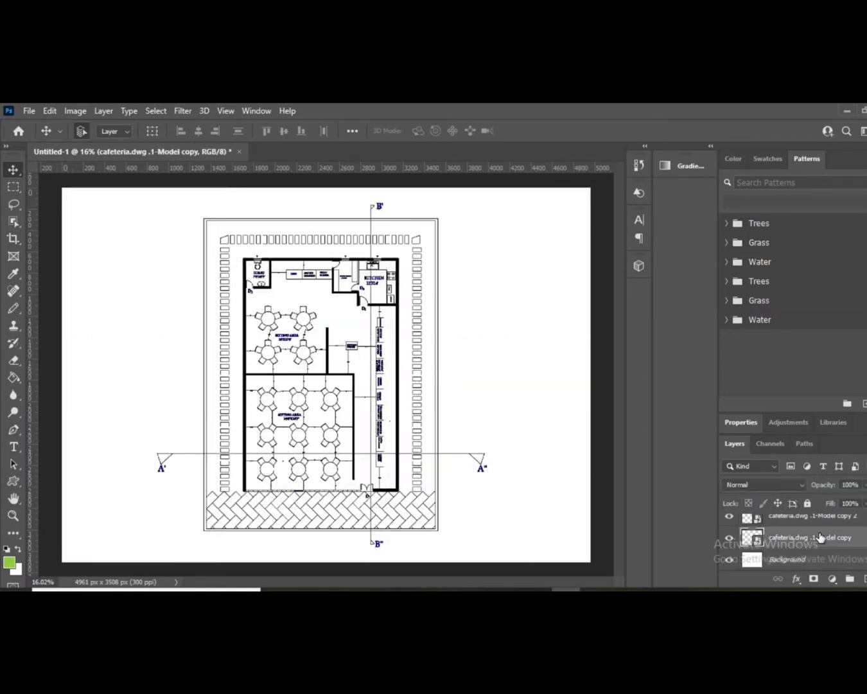
key(Delete)
key(Delete)
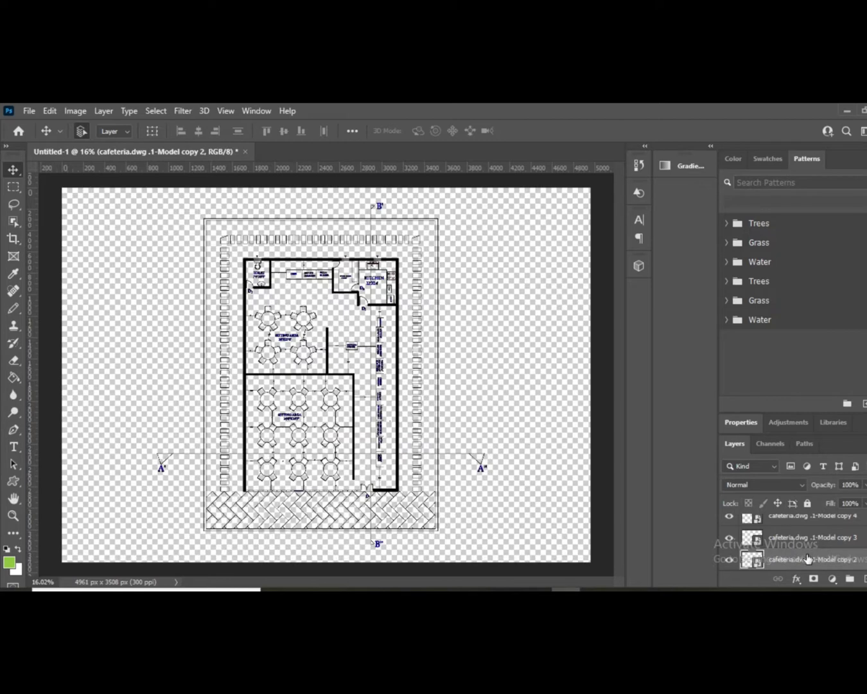
- Undo the Background layer's deletion and delete all remaining cafeteria.dwg .1-Model copy layers above it
key(ctrl+z)
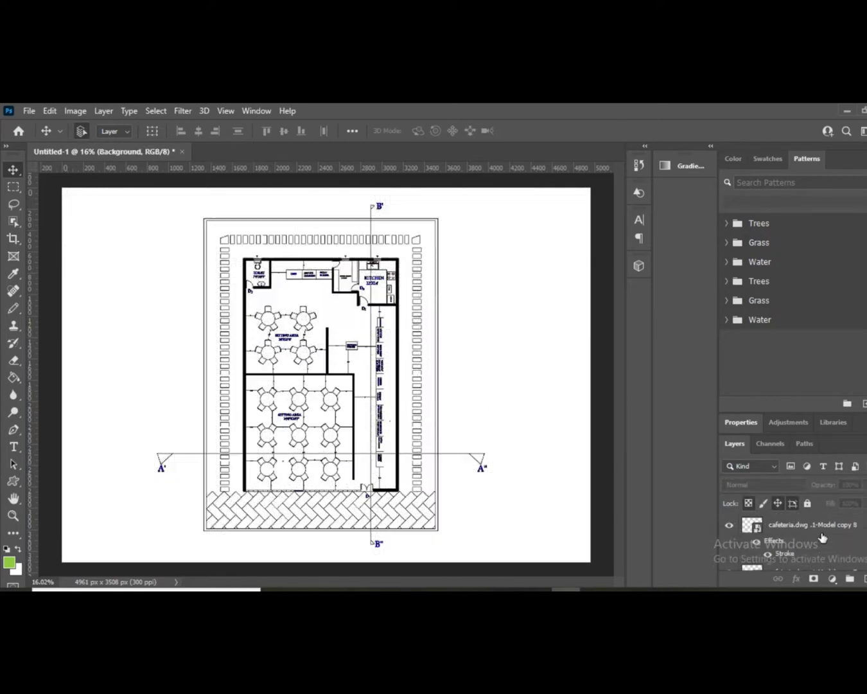
click(828, 526)
key(Delete)
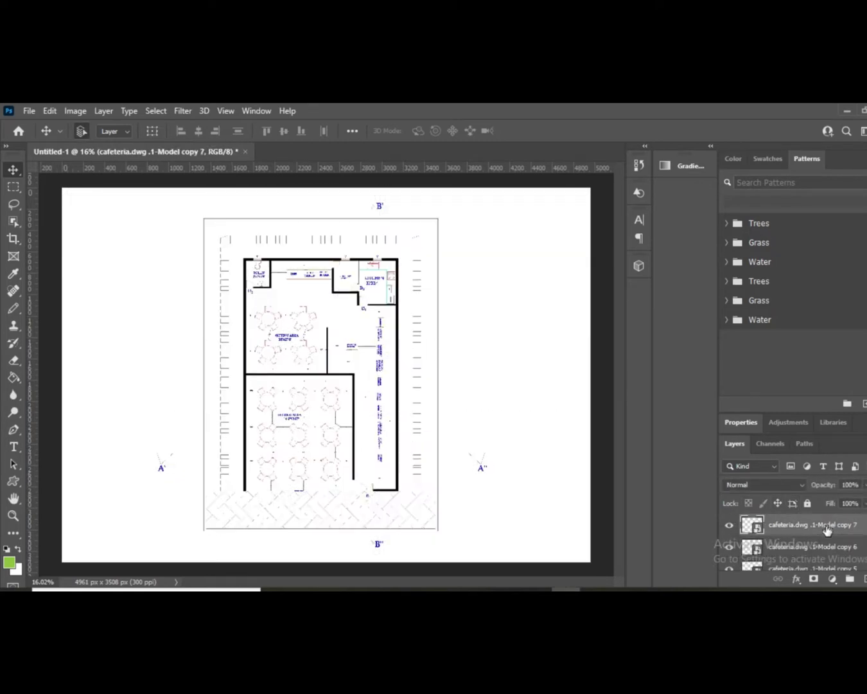
key(Delete)
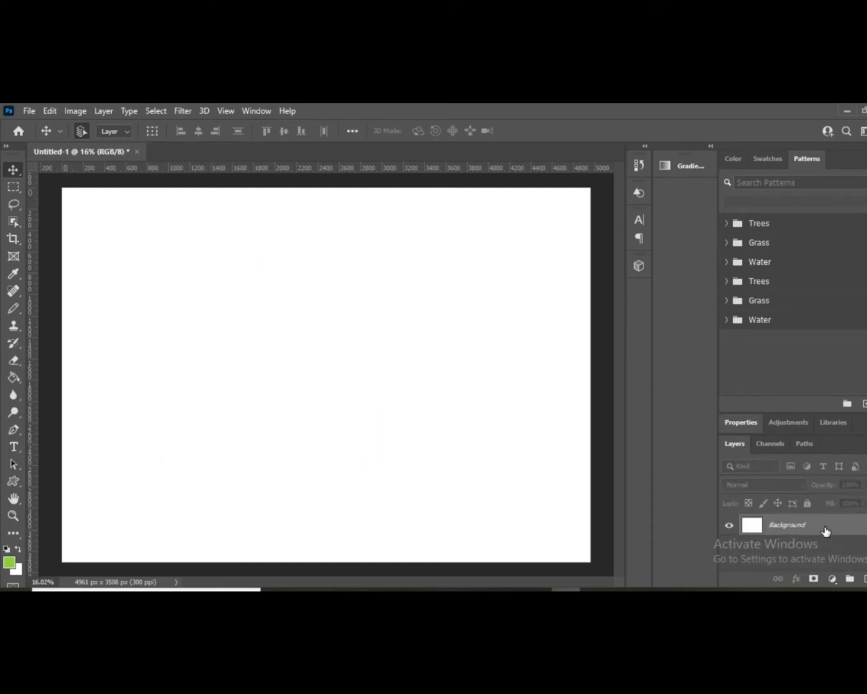
scroll(301, 445, down, 2)
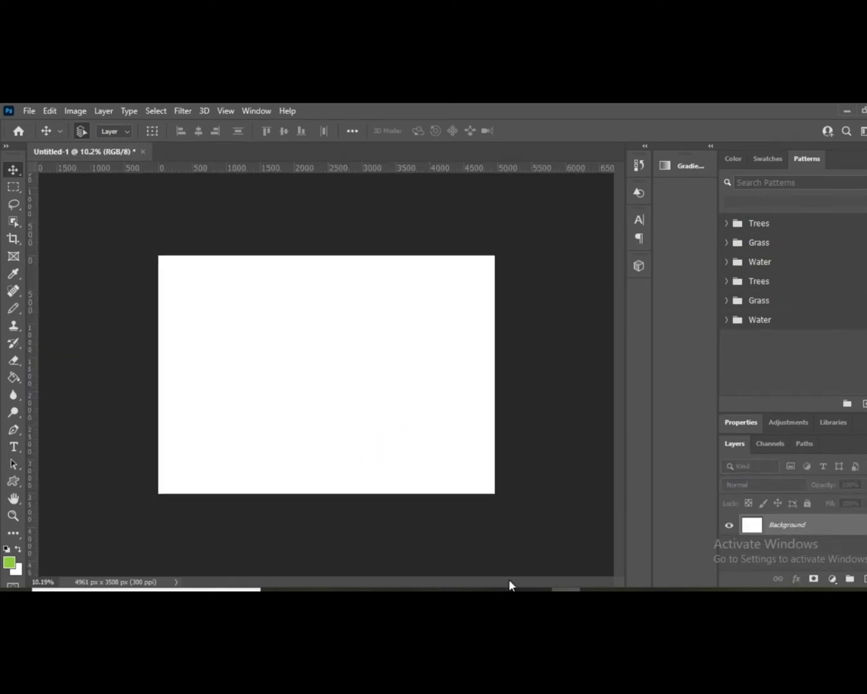
- Switch to AutoCAD and locate the cafeteria plan with the green planted border among the drawings in cafeteria.dwg .1.dwg
mouse_move(452, 589)
click(452, 589)
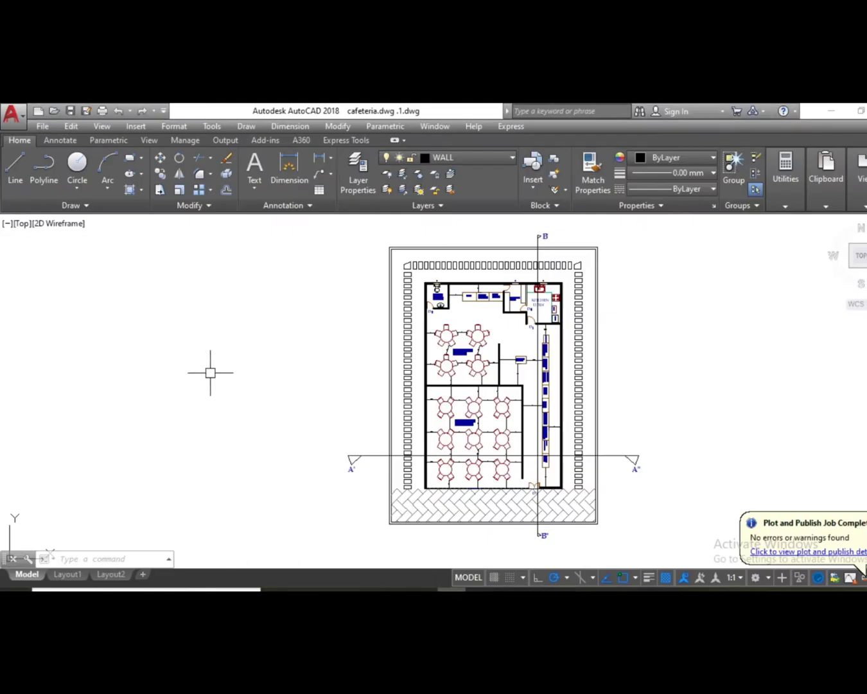
drag(580, 387, 227, 364)
scroll(246, 346, down, 4)
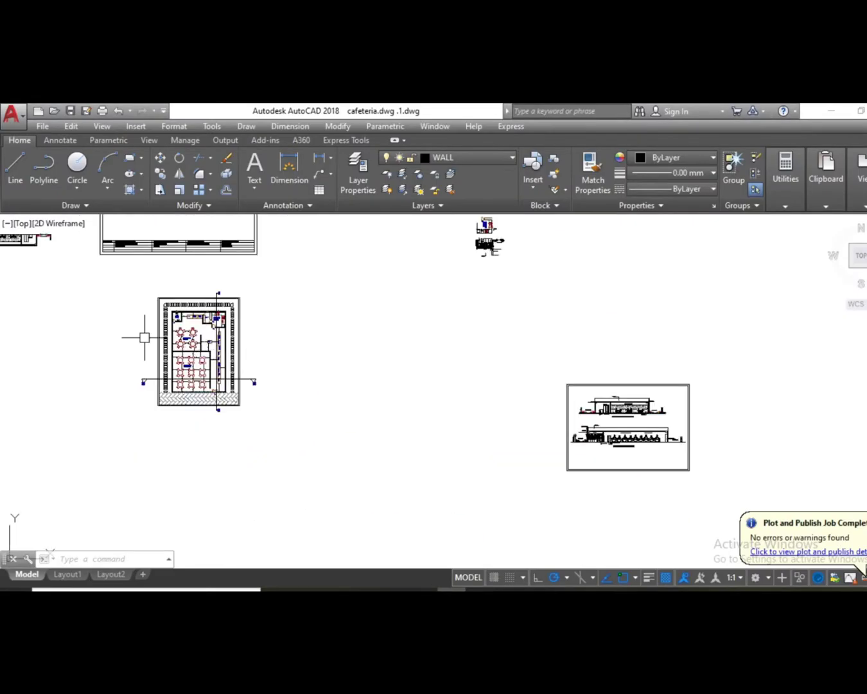
scroll(273, 377, down, 2)
scroll(294, 374, down, 2)
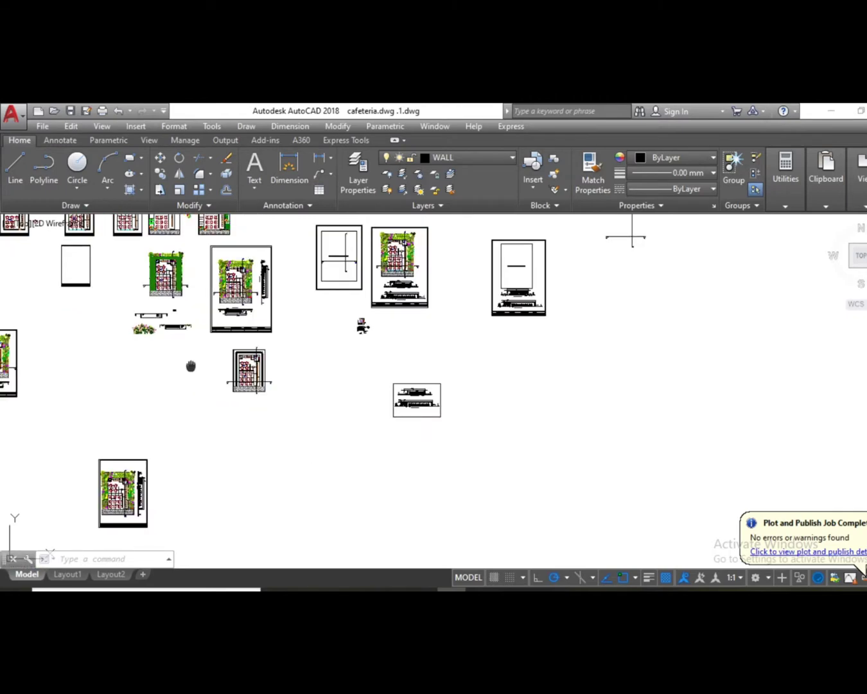
drag(294, 375, 578, 486)
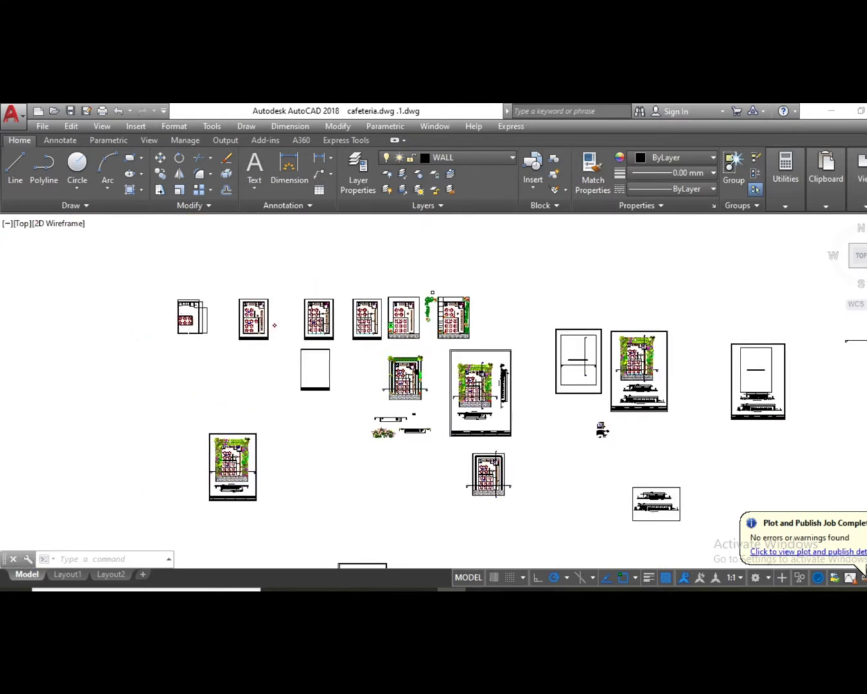
scroll(427, 376, up, 6)
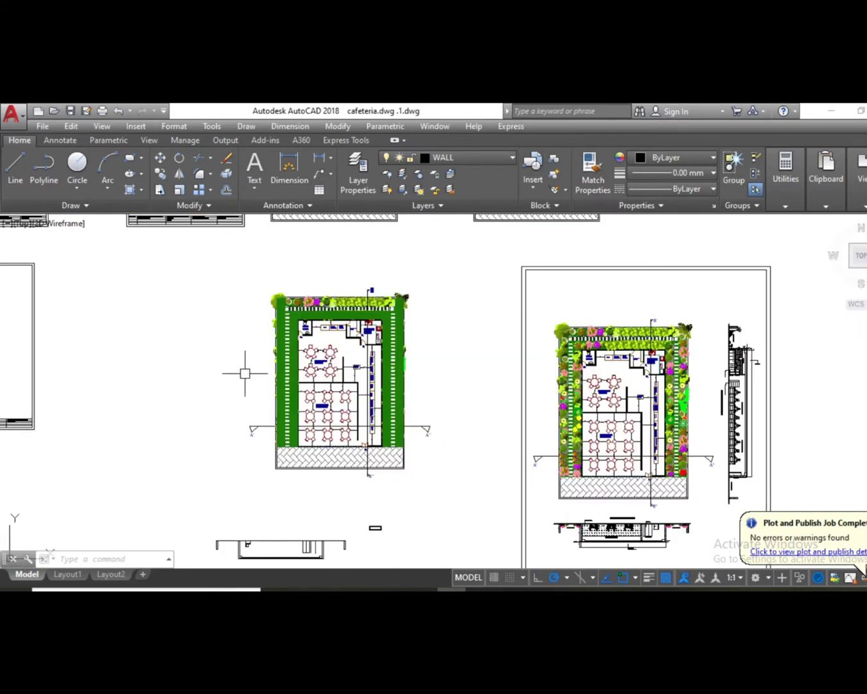
scroll(235, 361, up, 2)
scroll(353, 400, down, 2)
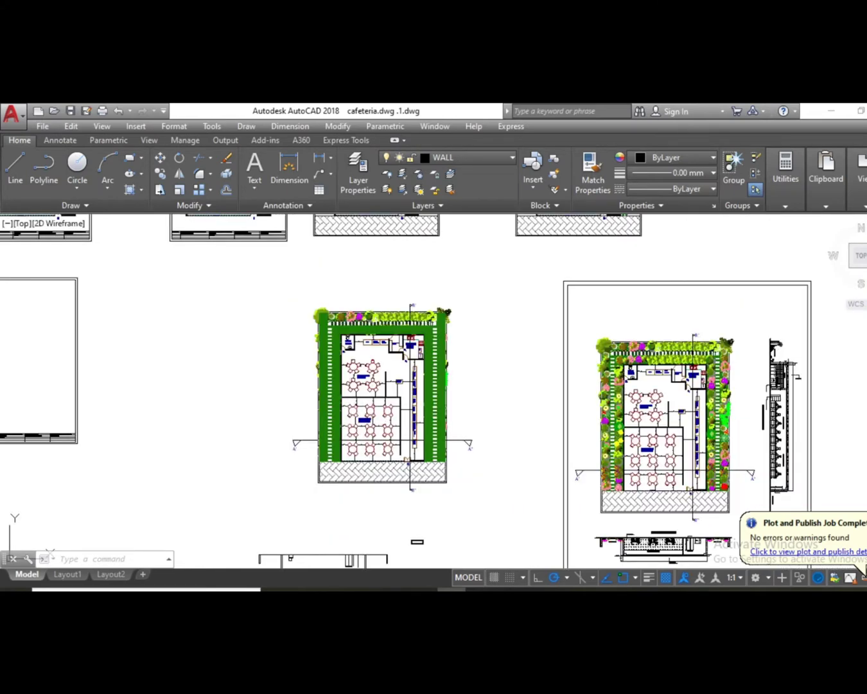
- Start a plot with the previous plot's page setup and set its plot window around the plan with the green border
key(ctrl+p)
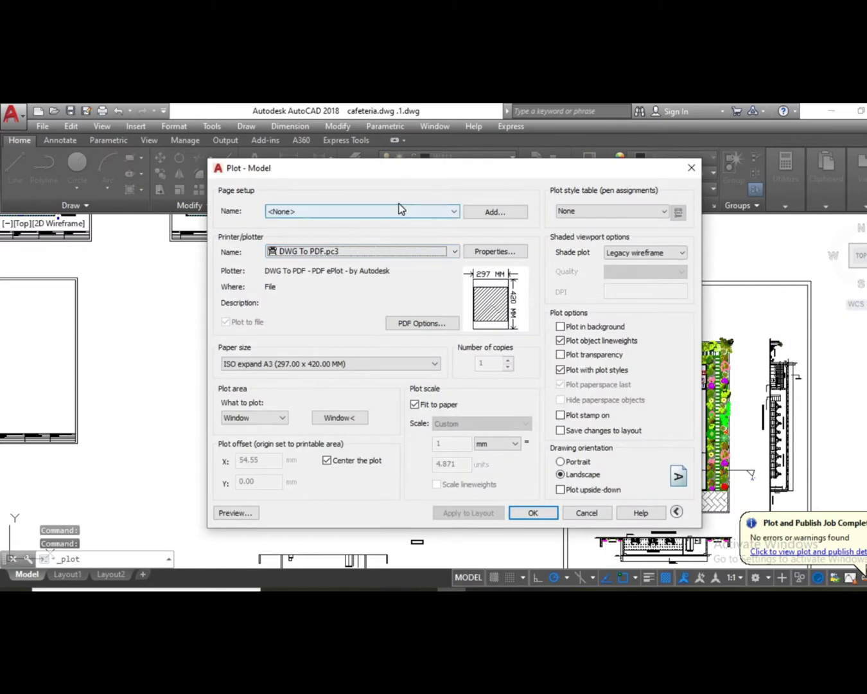
click(398, 211)
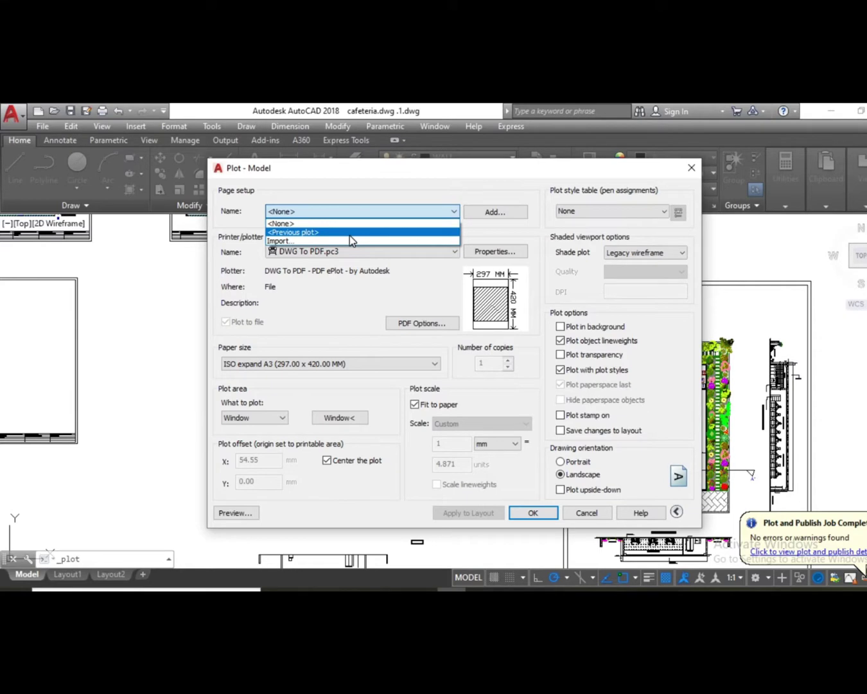
click(350, 233)
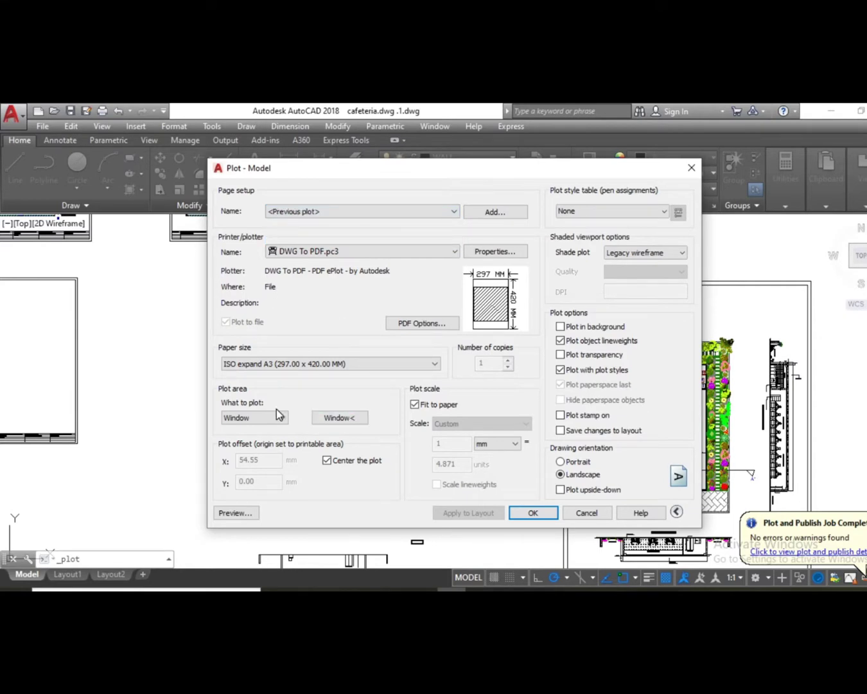
click(343, 416)
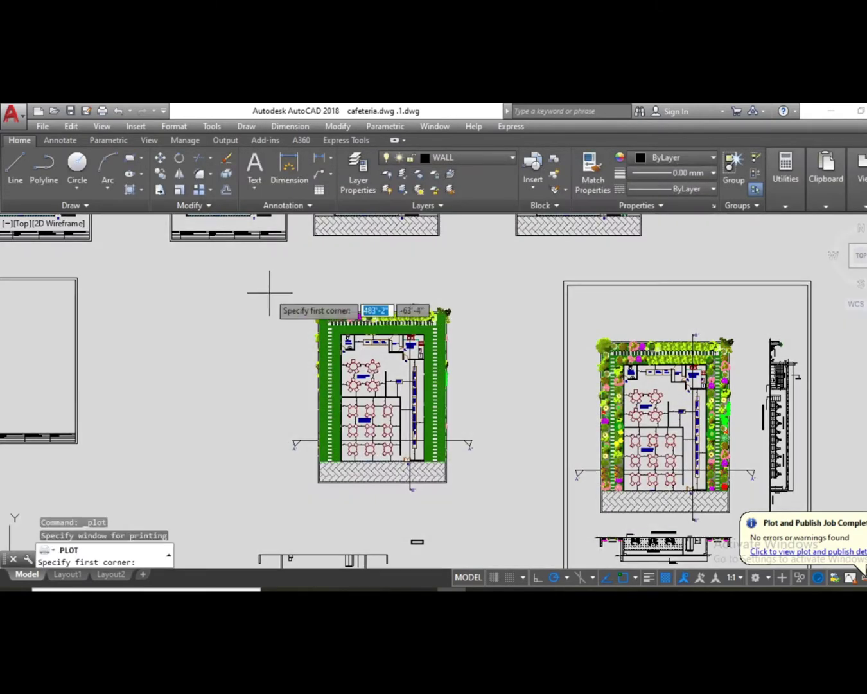
click(273, 291)
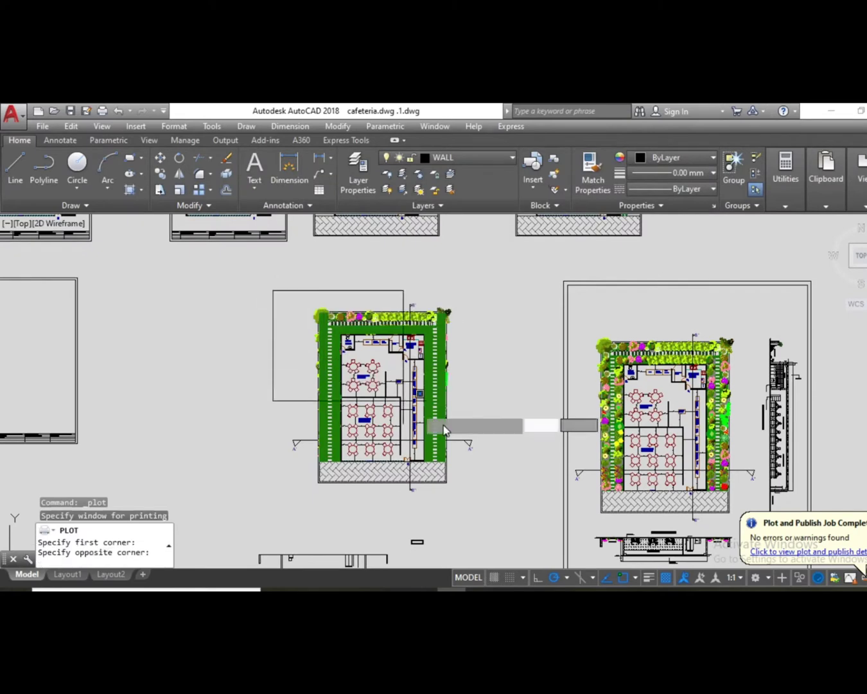
click(494, 509)
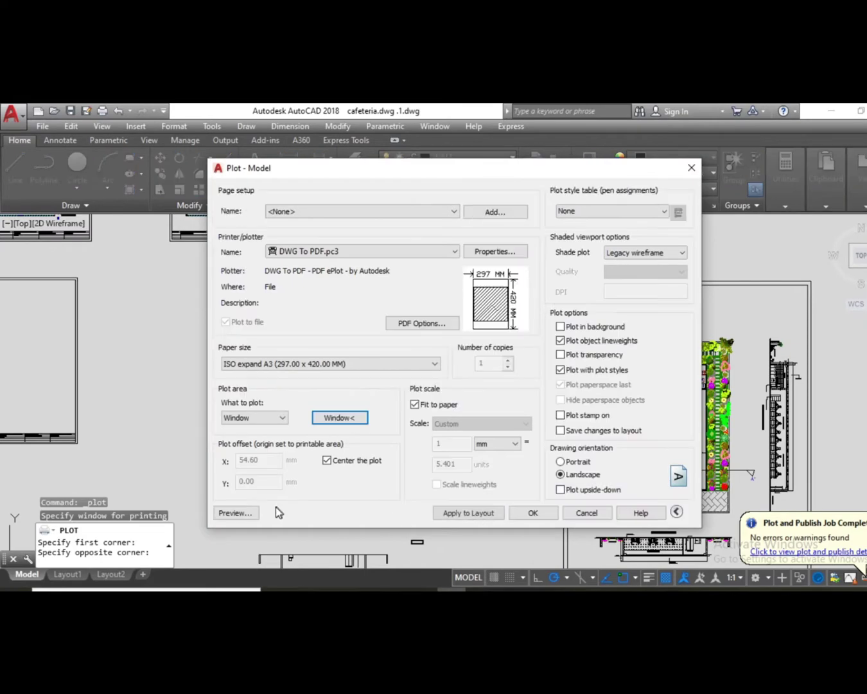
- Preview the plot of the planted plan and return to the plot settings
click(233, 517)
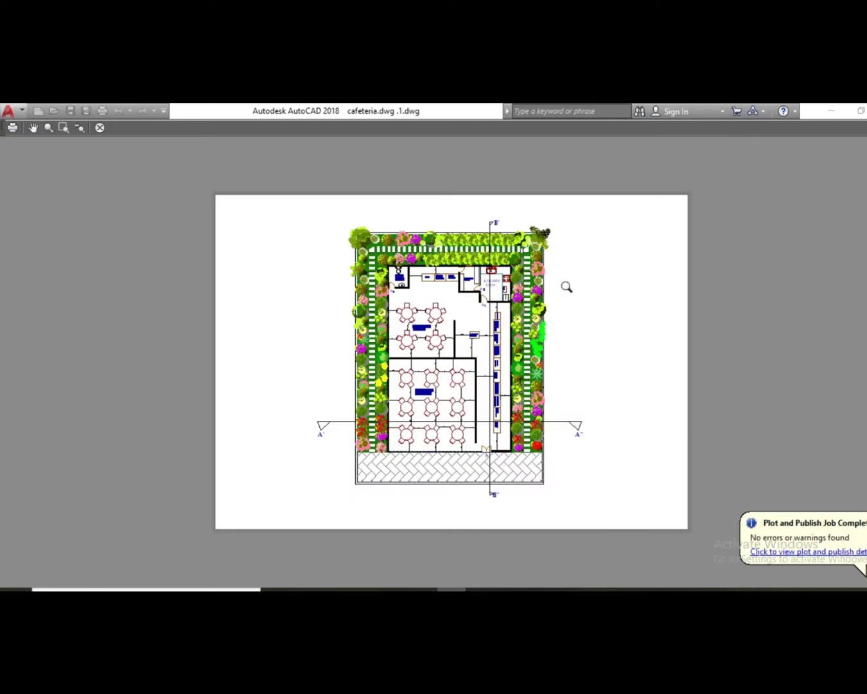
right_click(633, 259)
click(650, 272)
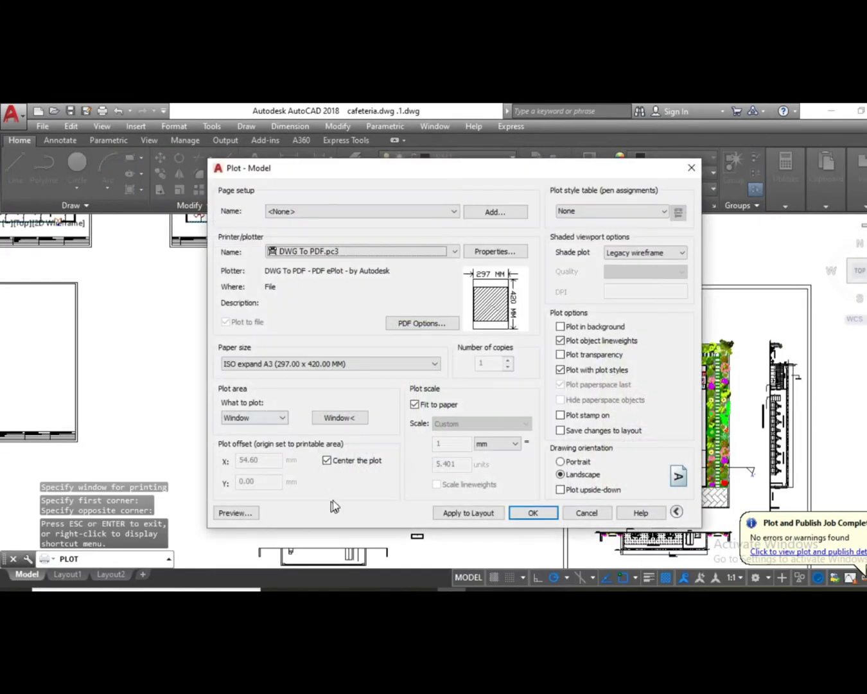
- Plot the planted plan to a PDF on the Desktop named cafeteria.dwg .2-Model
click(535, 513)
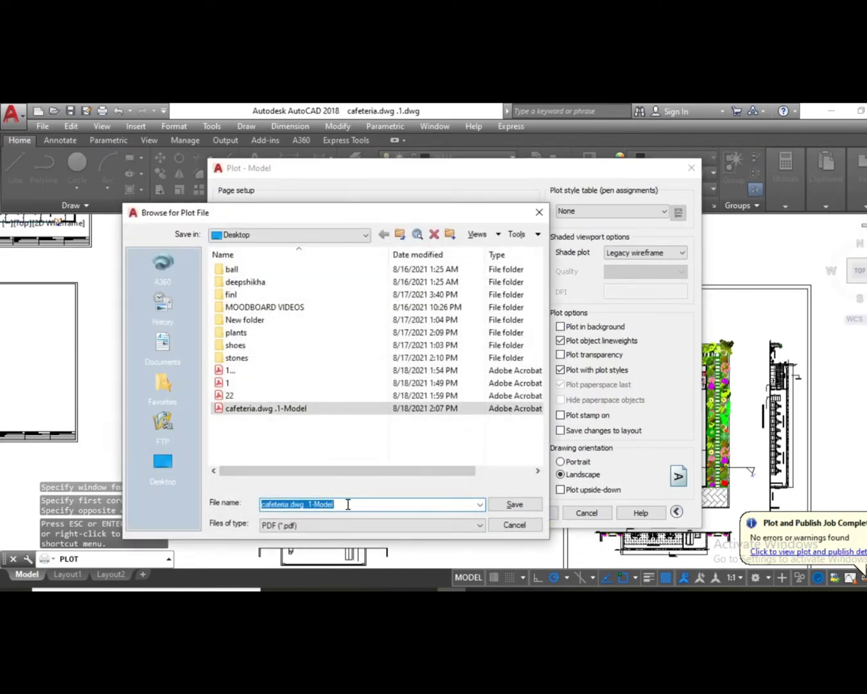
click(311, 504)
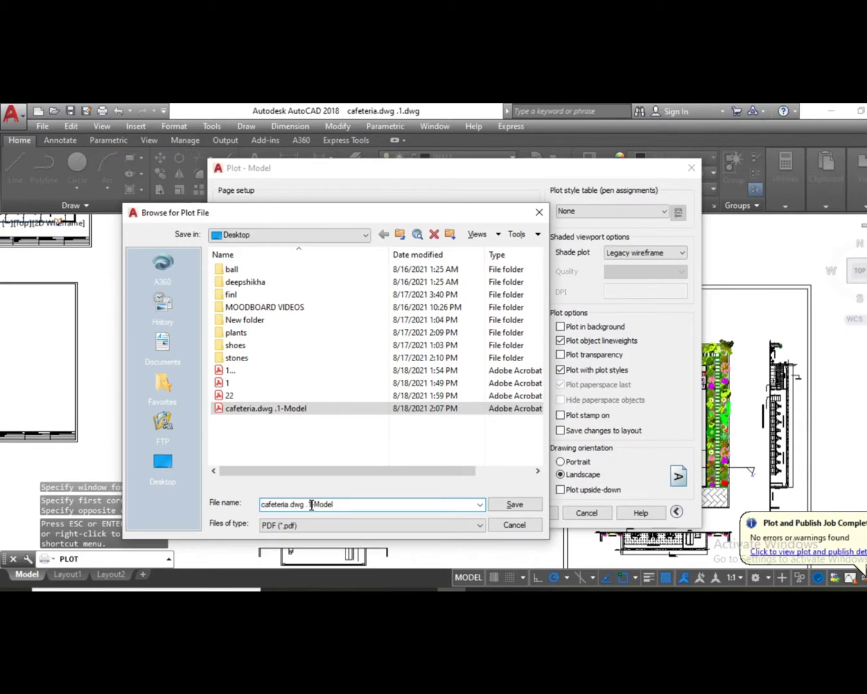
text(2)
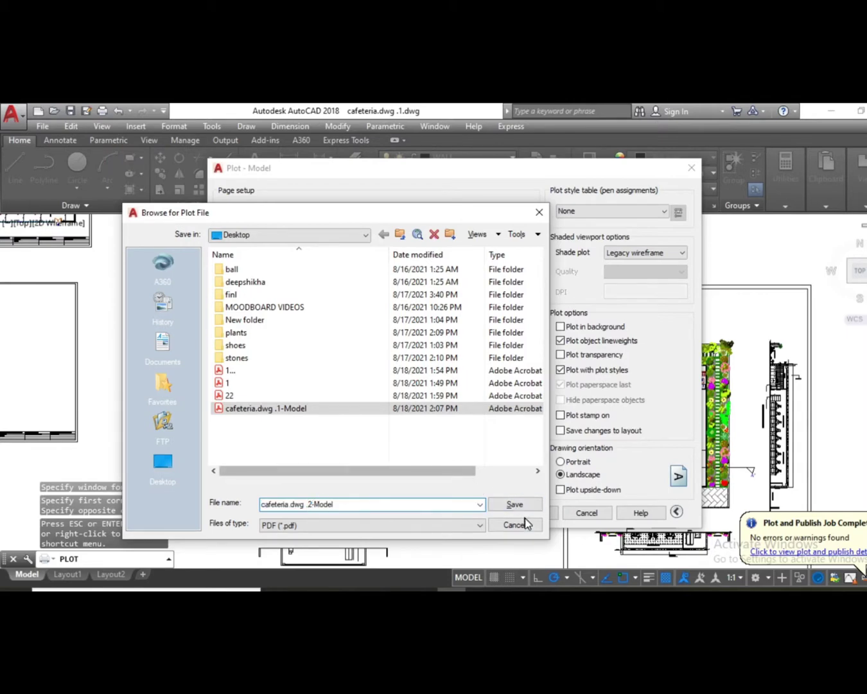
click(532, 504)
click(531, 504)
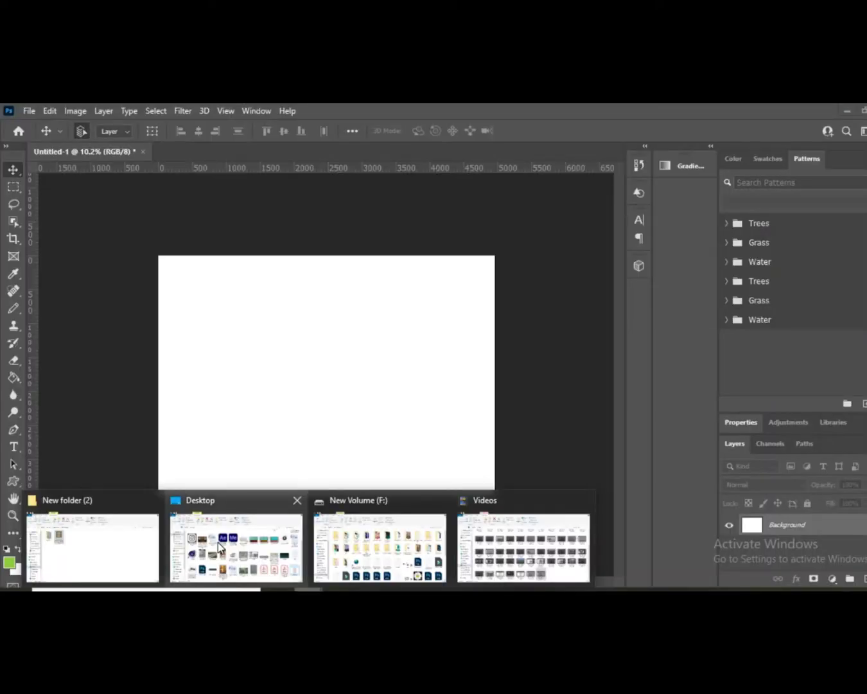
- Place the cafeteria.dwg .2-Model PDF from the Desktop into the Photoshop document as a smart object cropped to its bounding box
click(217, 542)
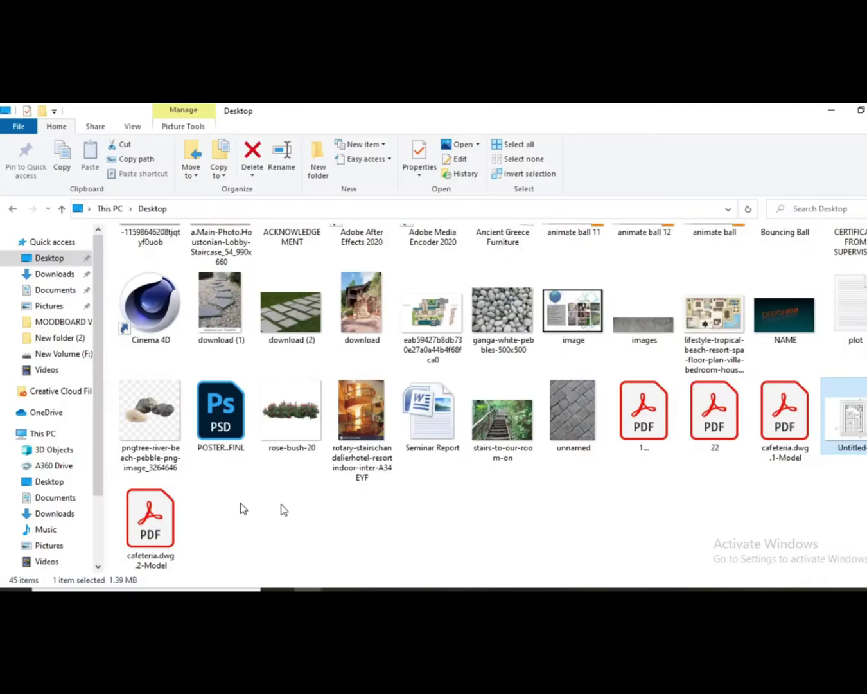
drag(158, 541, 312, 368)
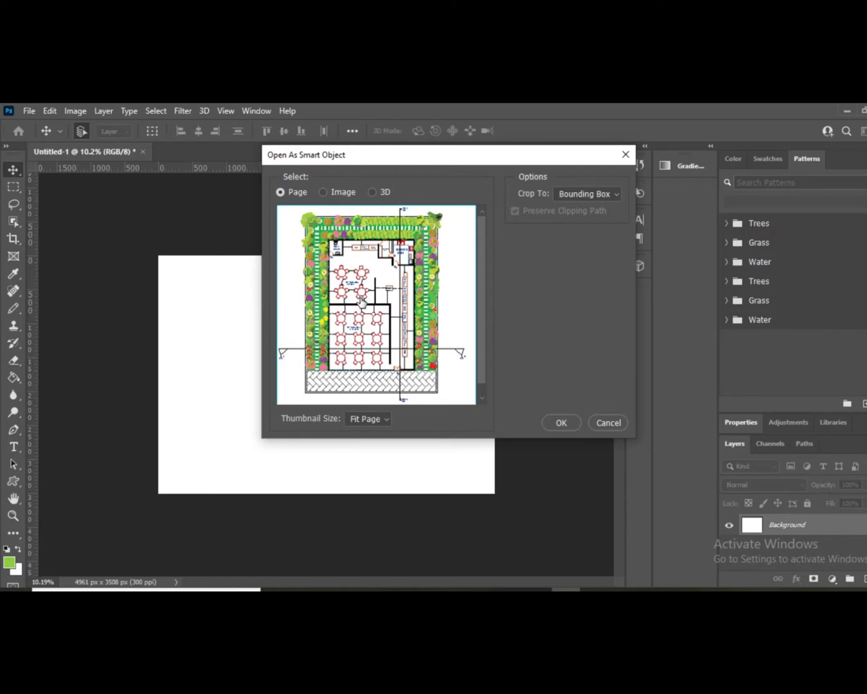
click(564, 422)
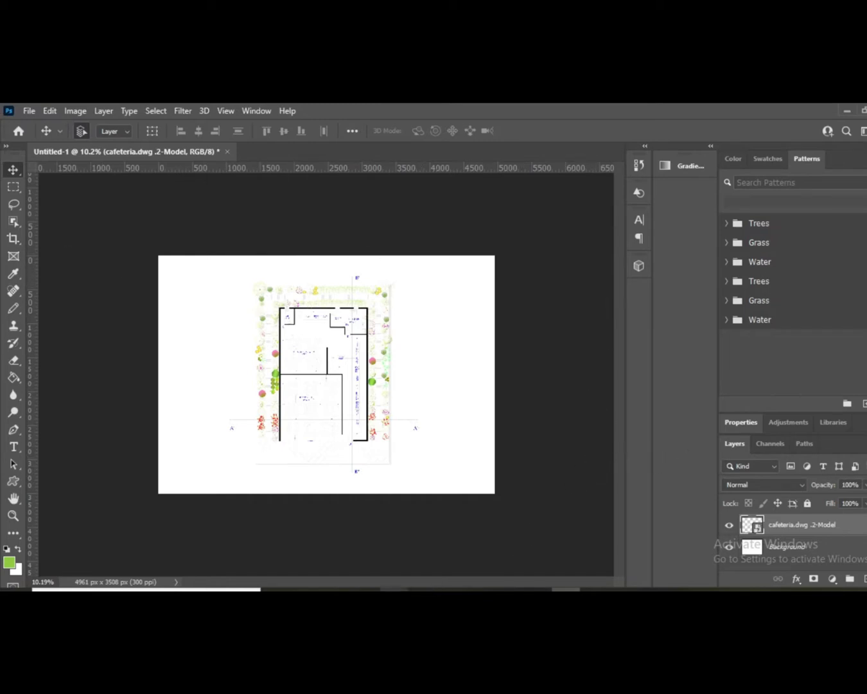
- Duplicate the cafeteria.dwg .2-Model layer twelve times to strengthen its linework and planting colours
key(ctrl+j)
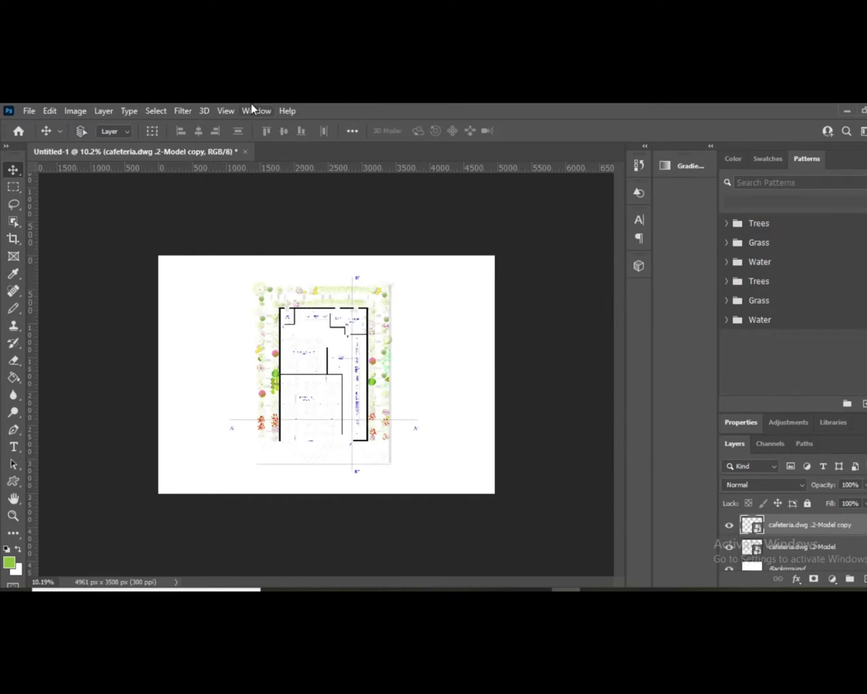
key(ctrl+j)
key(ctrl+j)
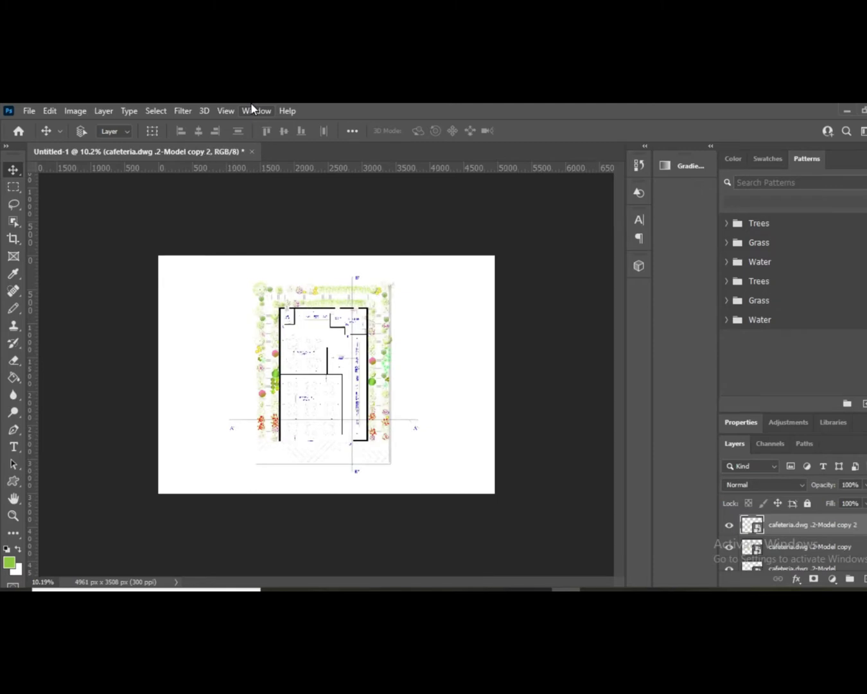
key(ctrl+j)
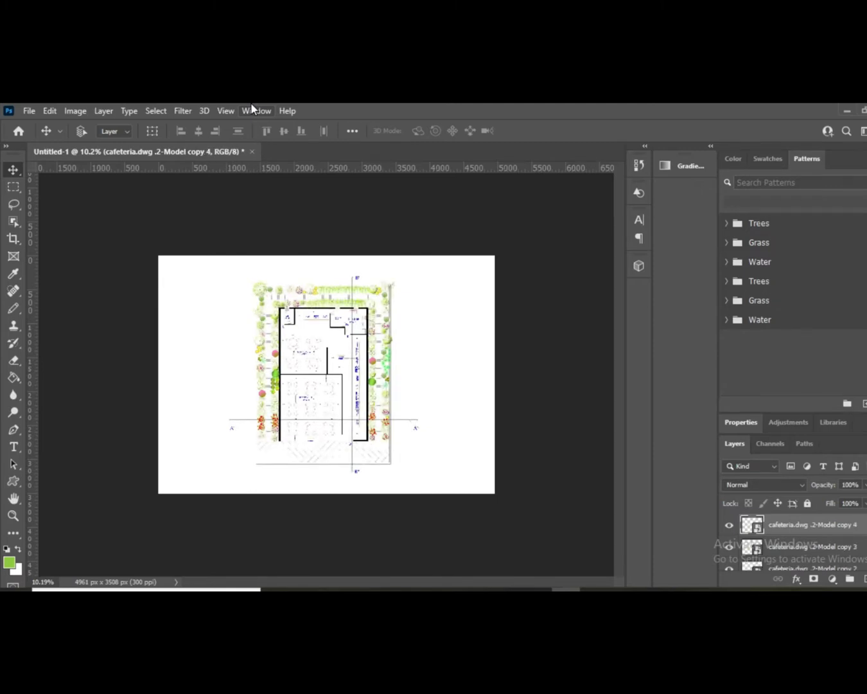
key(ctrl+j)
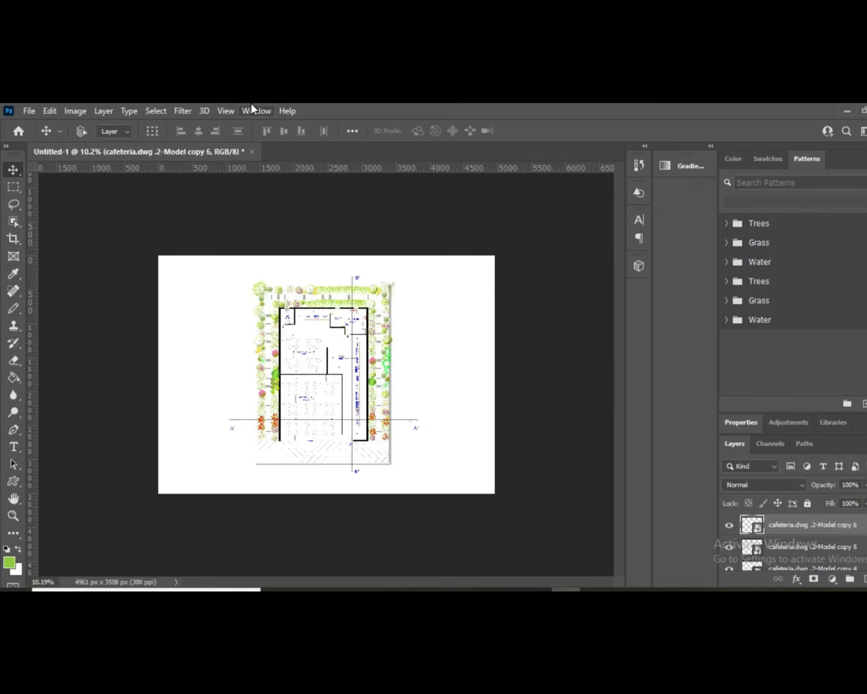
key(ctrl+j)
key(ctrl+j)
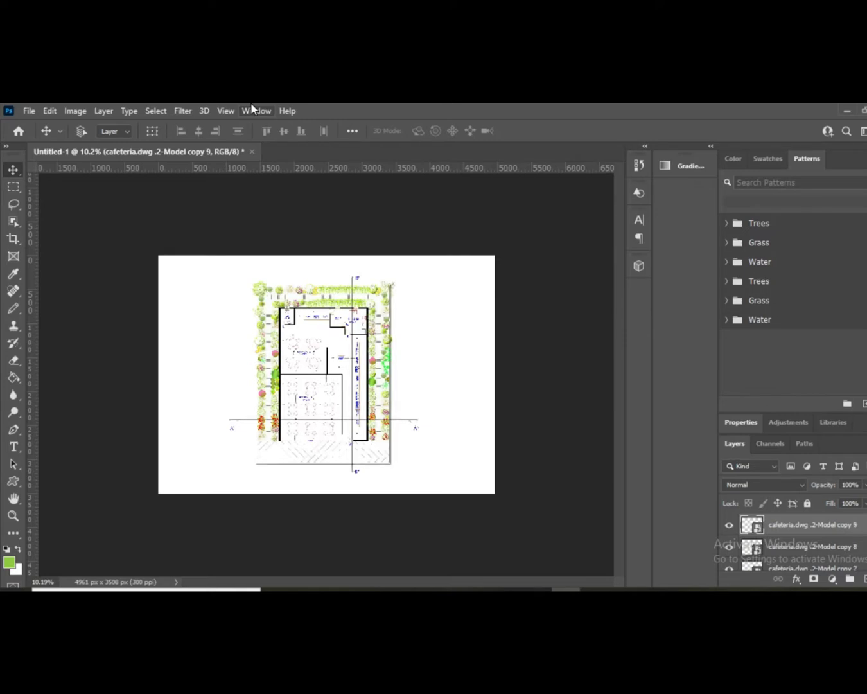
key(ctrl+j)
key(ctrl+j)
key(ctrl+j)
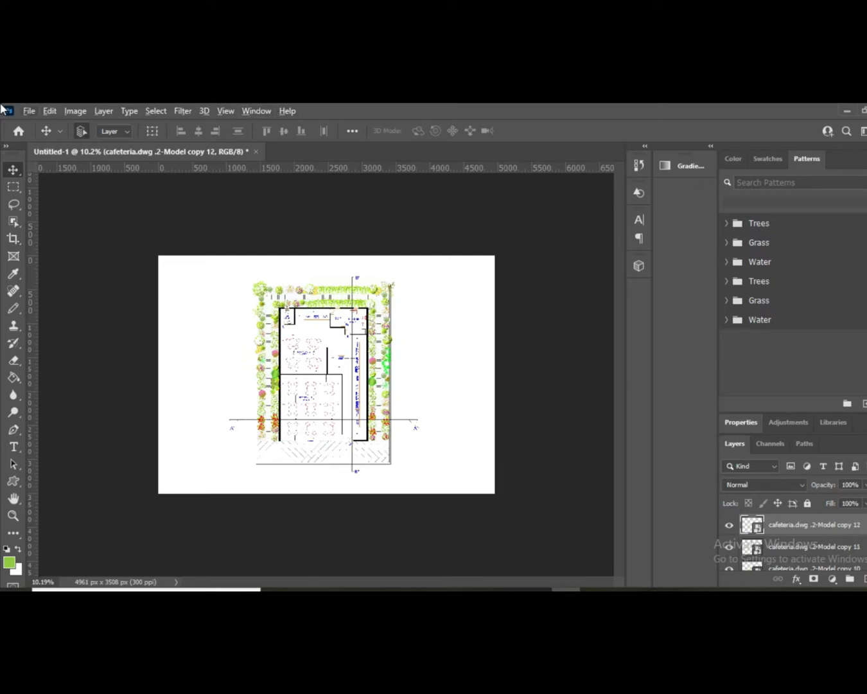
- Examine the strengthened plan's planting border, paving, toilet, kitchen and sitting areas up close
scroll(238, 240, up, 5)
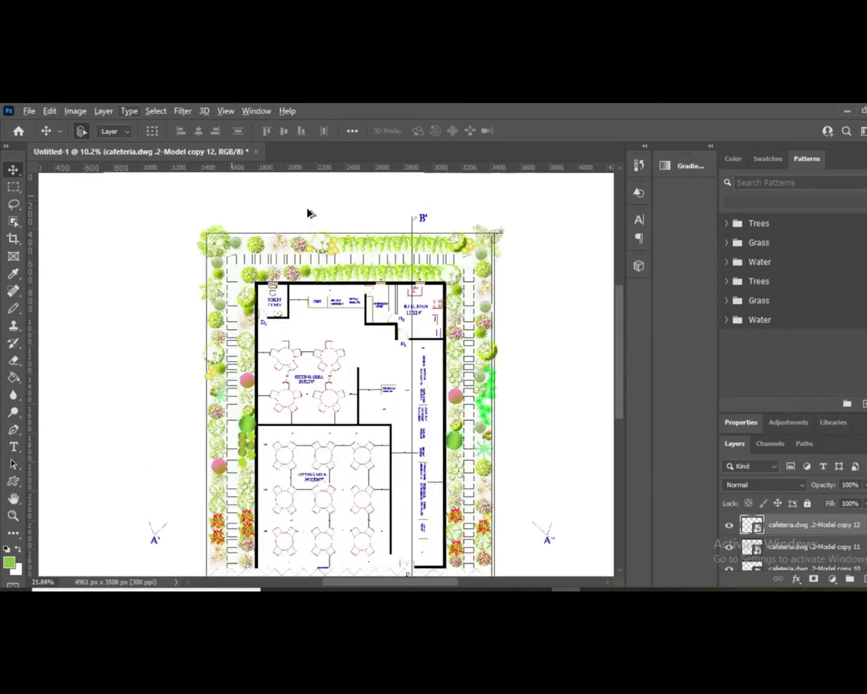
scroll(242, 267, up, 5)
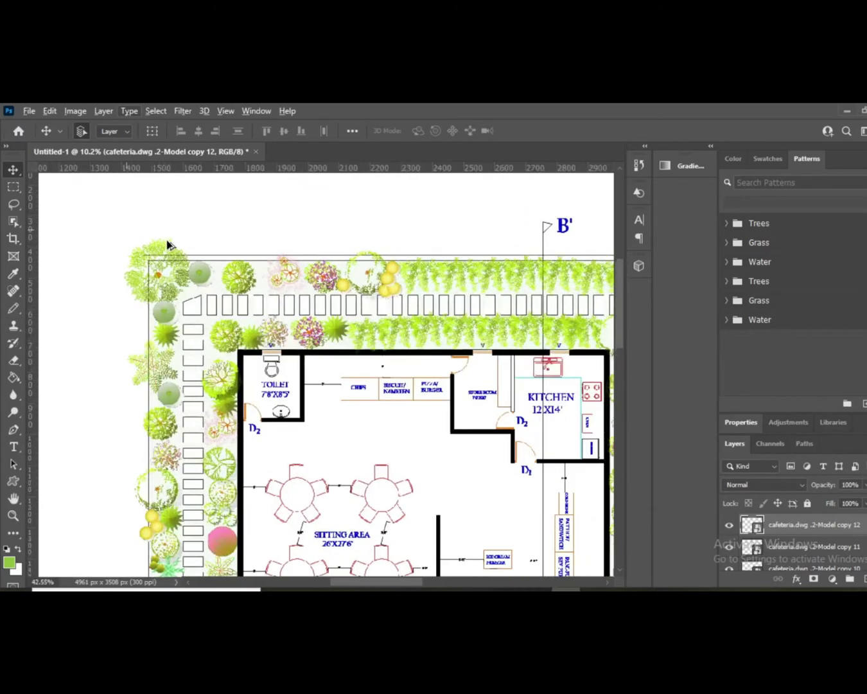
scroll(160, 250, down, 3)
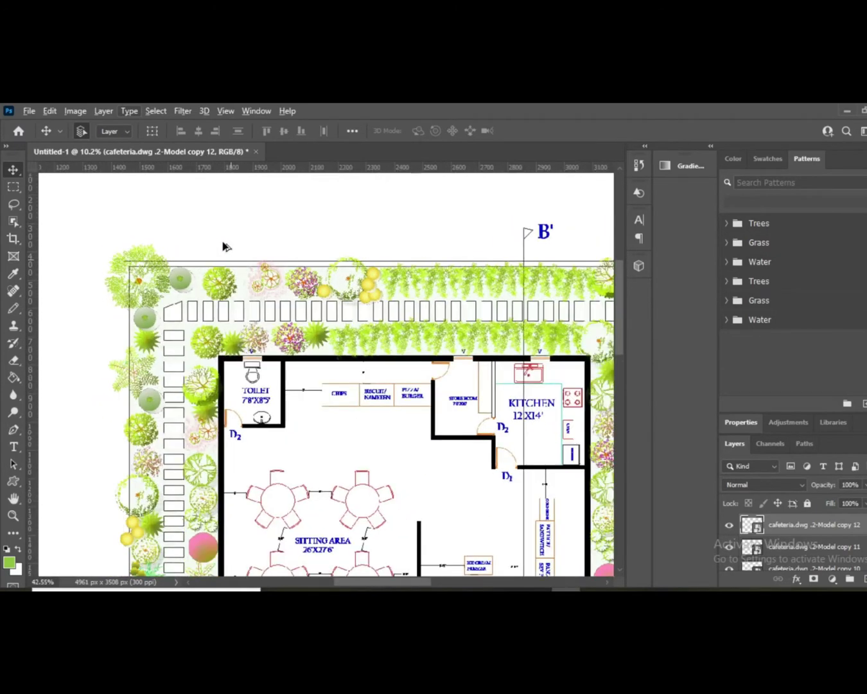
scroll(237, 260, down, 4)
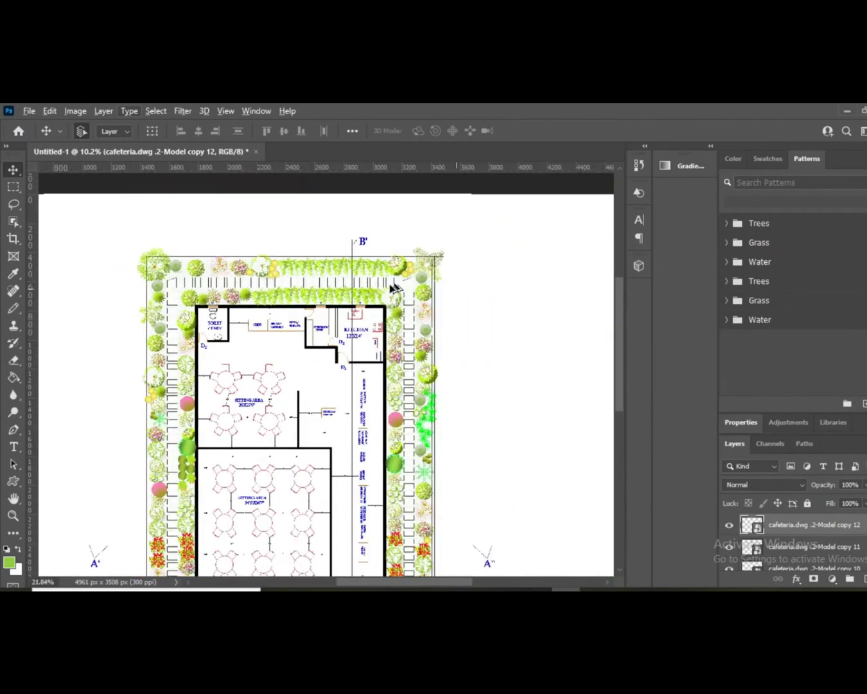
- Save a JPEG copy of the plan to the Desktop as cafeteria 22, with quality 12 (Maximum) and the Baseline Optimized format
scroll(287, 315, down, 5)
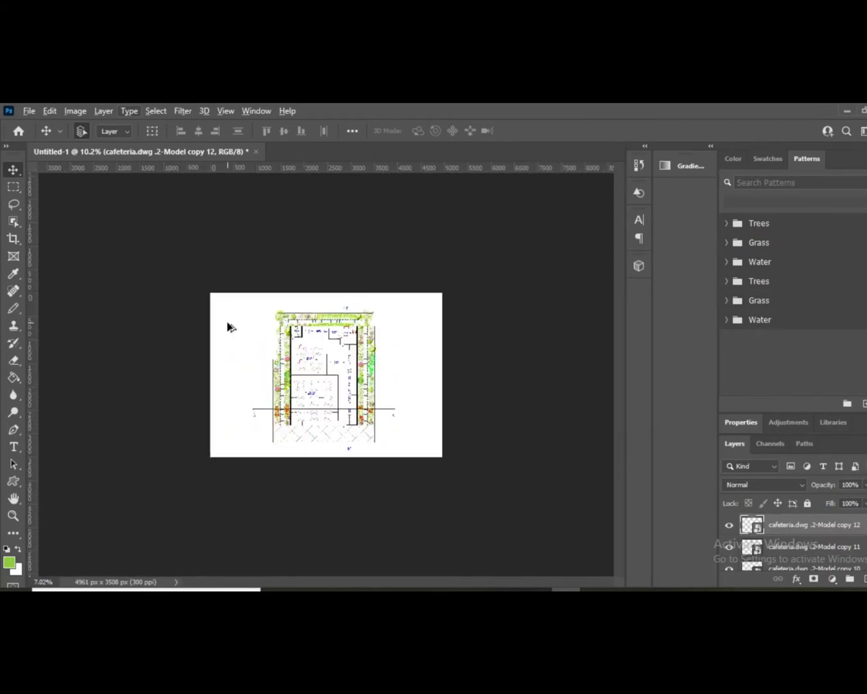
scroll(278, 336, up, 5)
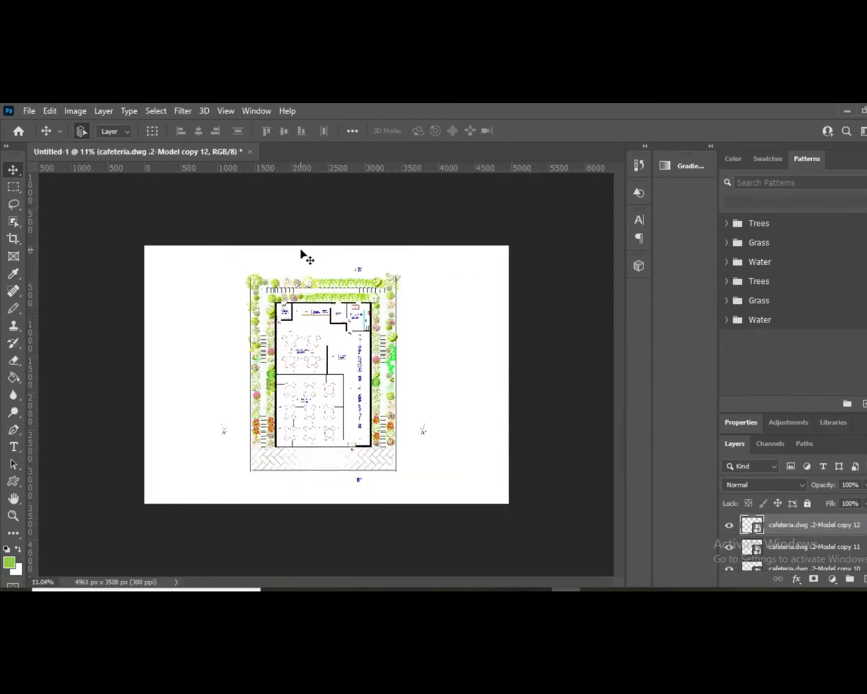
click(29, 111)
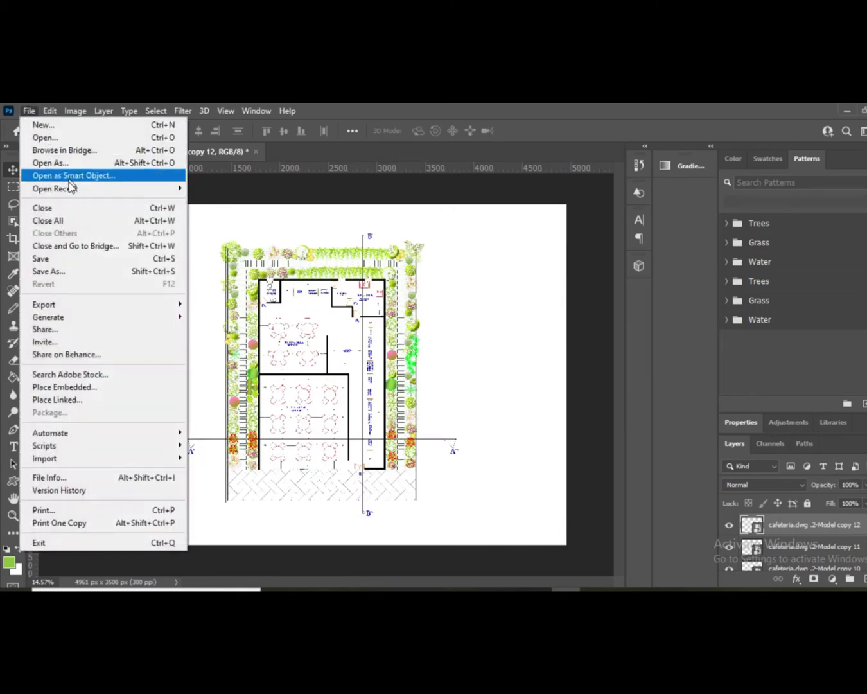
click(62, 273)
click(548, 467)
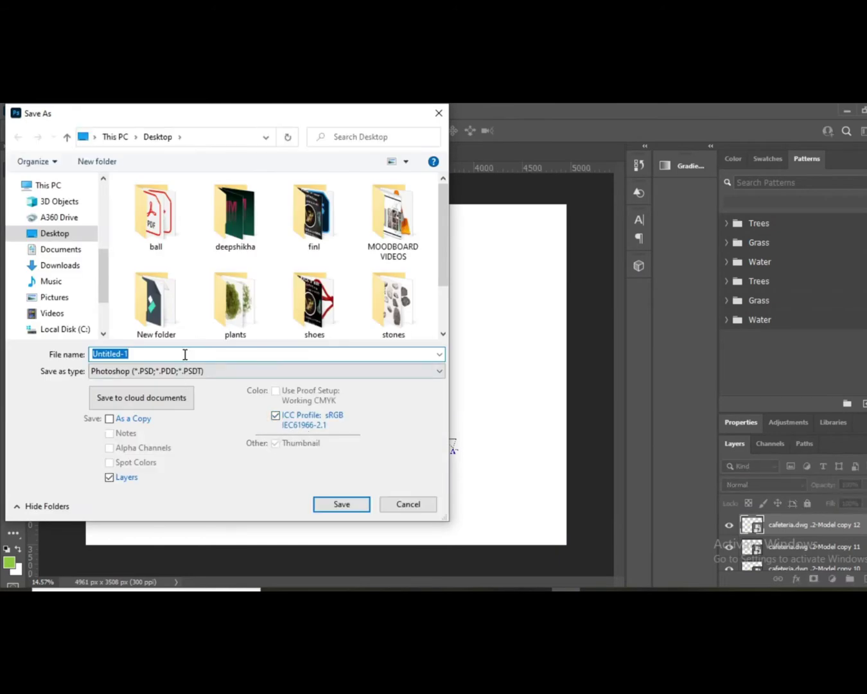
click(180, 372)
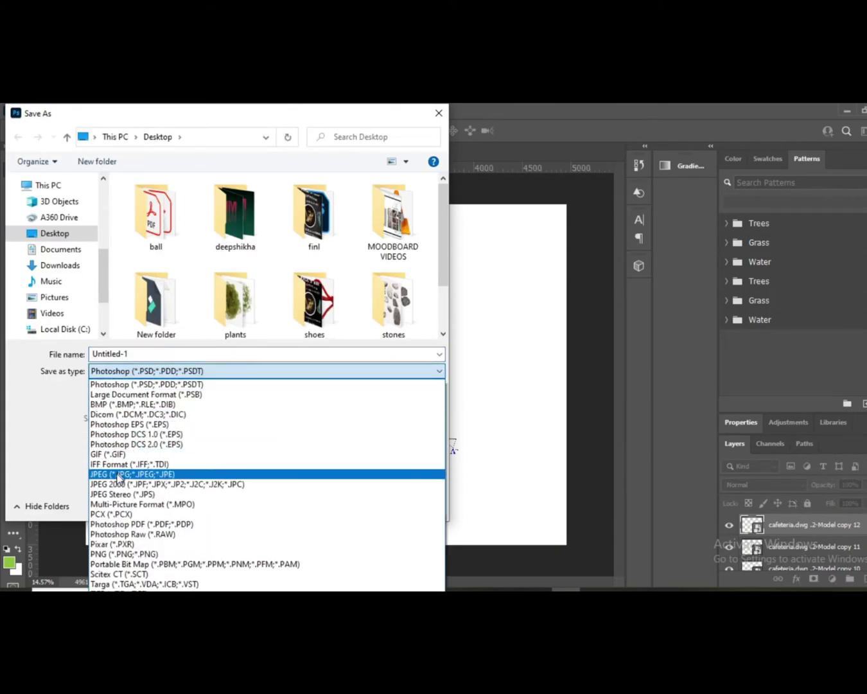
click(117, 476)
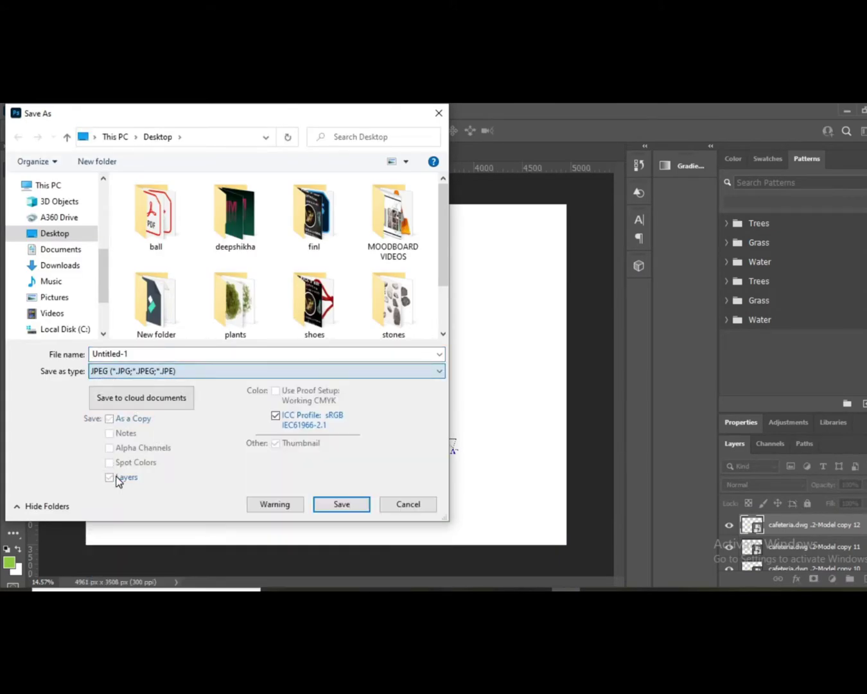
double_click(139, 354)
text(ca)
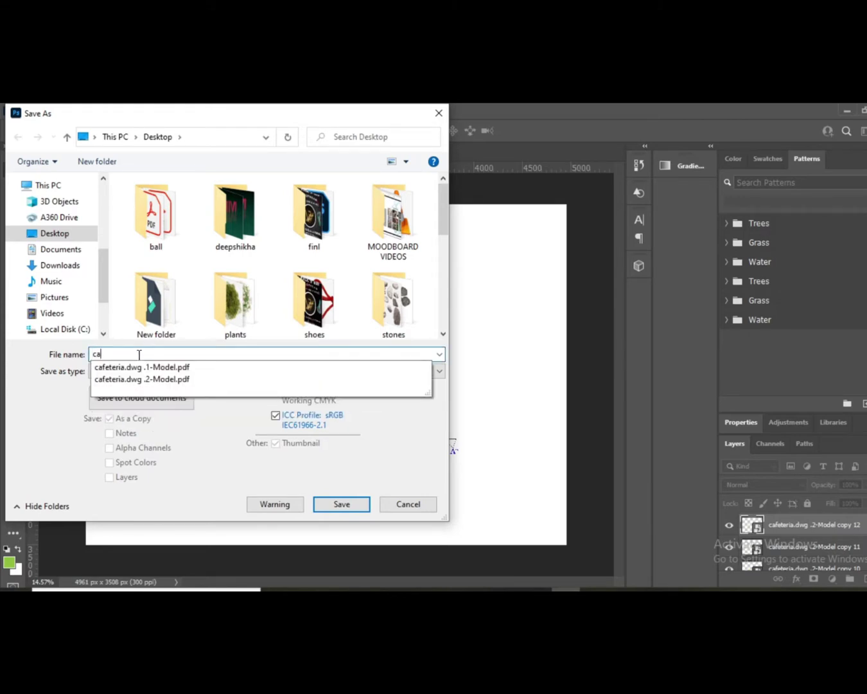
text(fee)
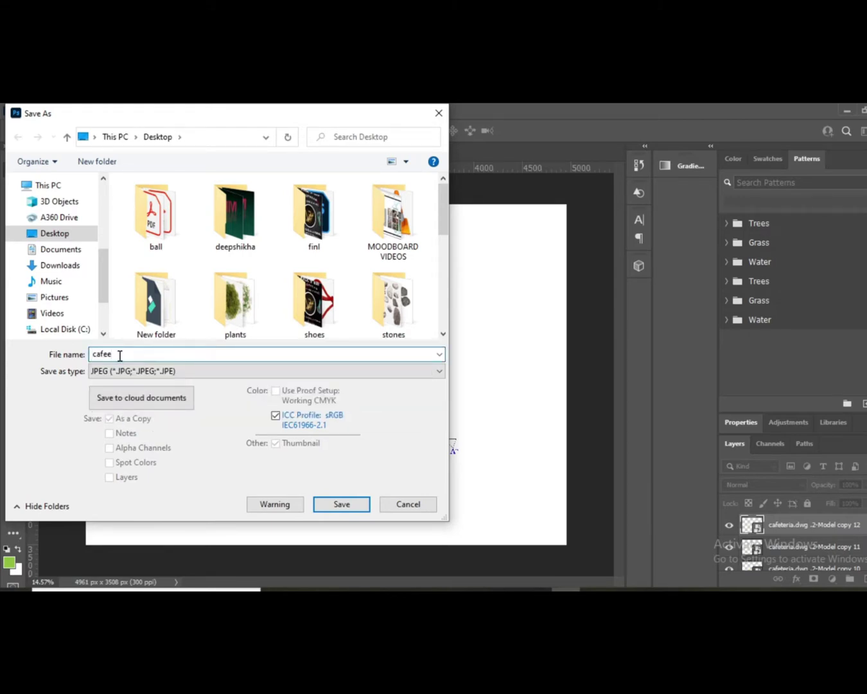
key(BackSpace)
text(teri)
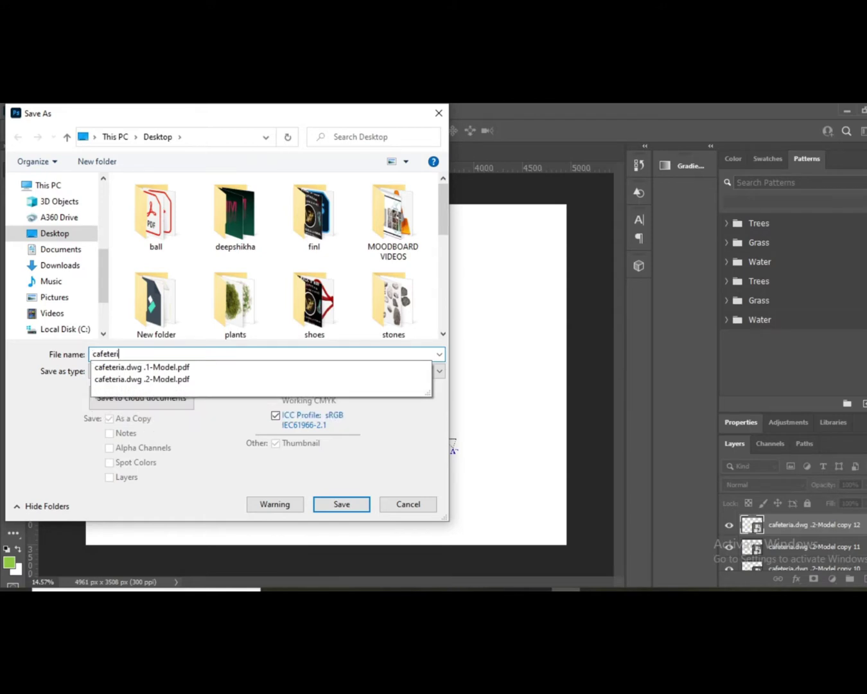
text(a 22)
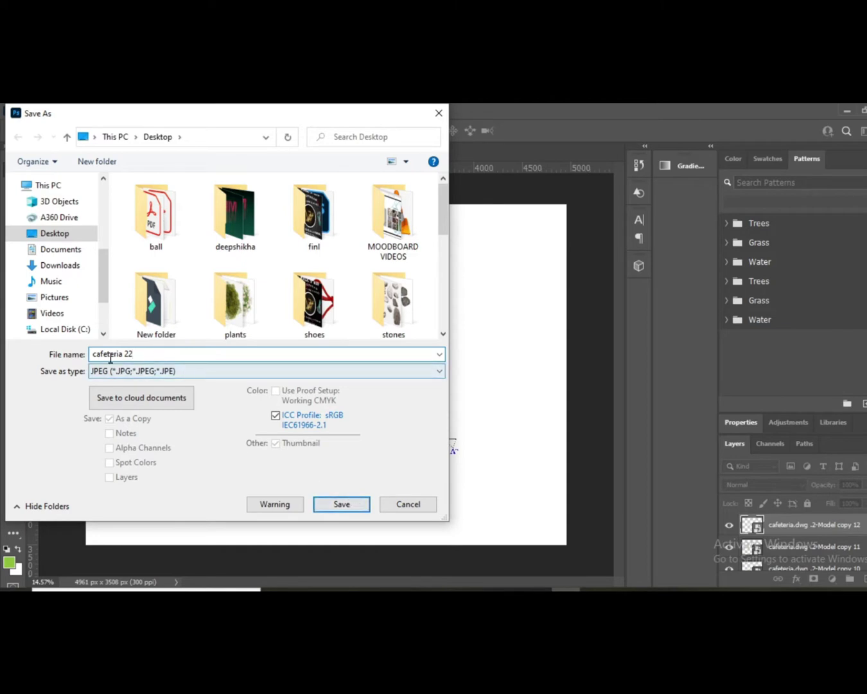
click(342, 504)
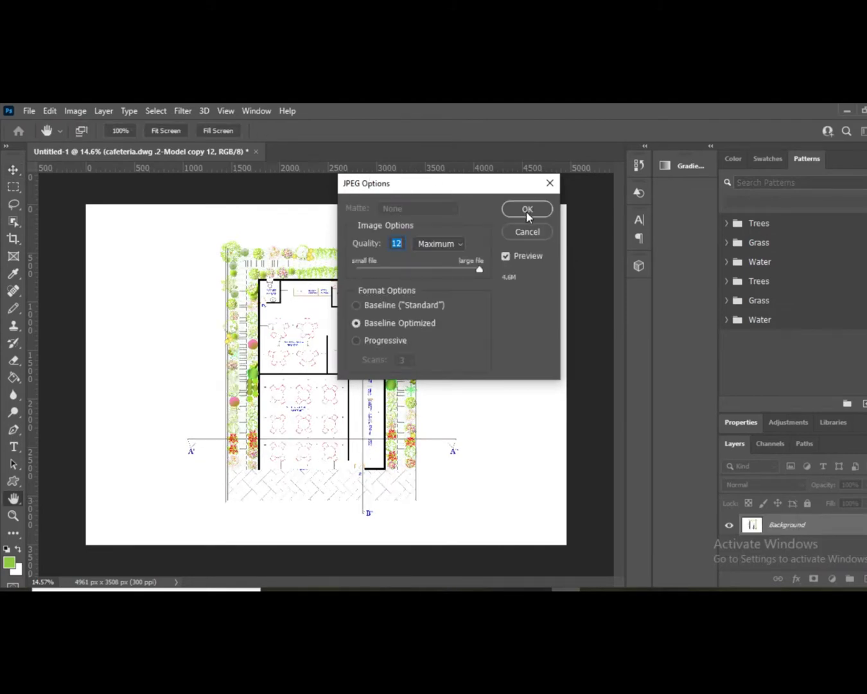
click(526, 211)
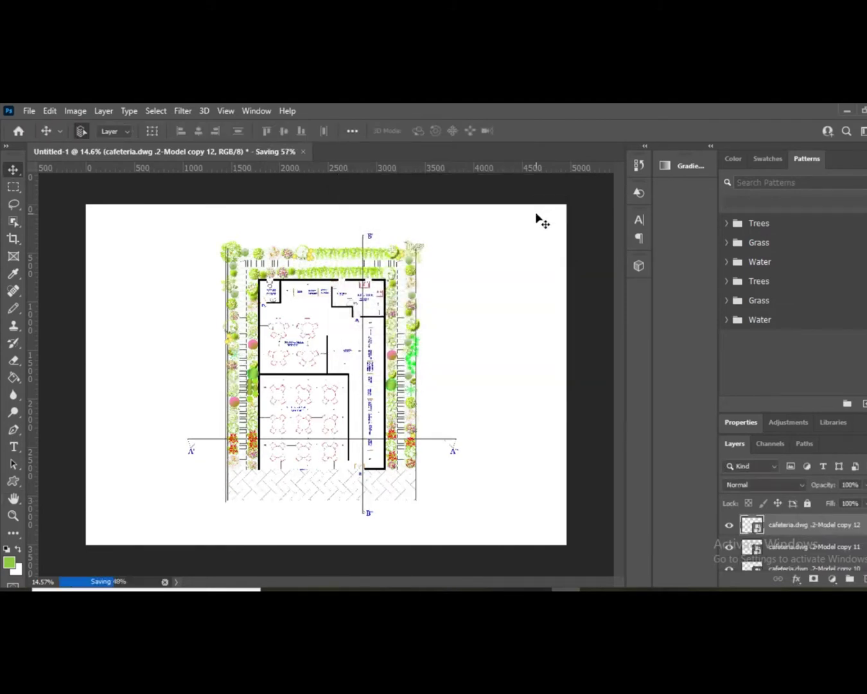
- Switch to the Desktop folder in File Explorer and open the exported cafeteria 22 image for viewing
mouse_move(308, 597)
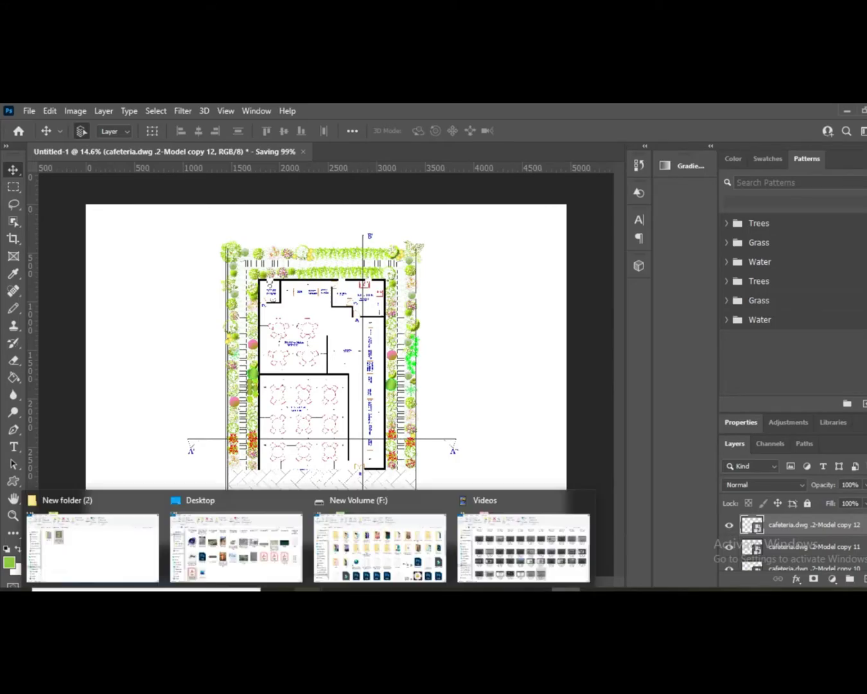
click(269, 540)
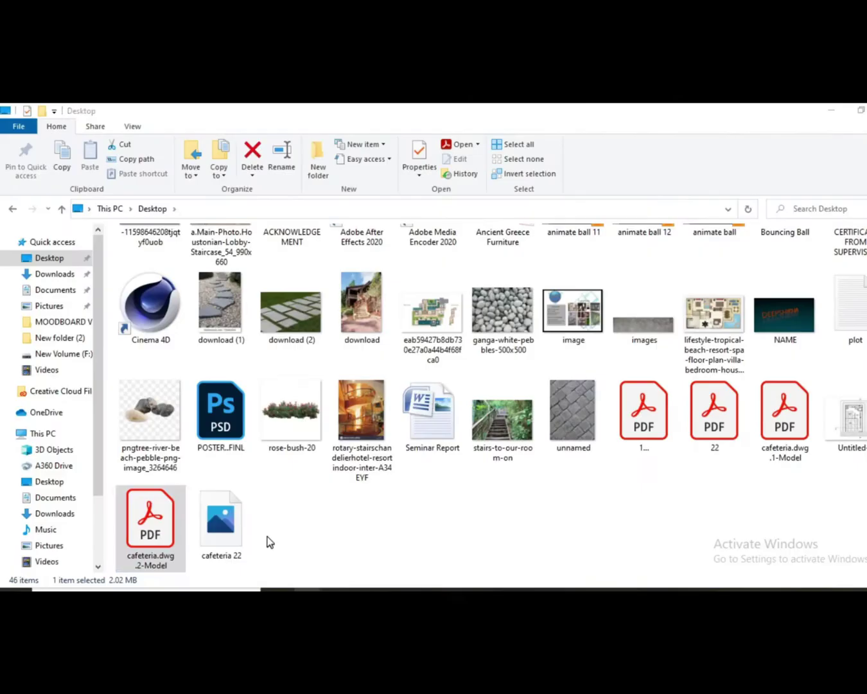
double_click(206, 526)
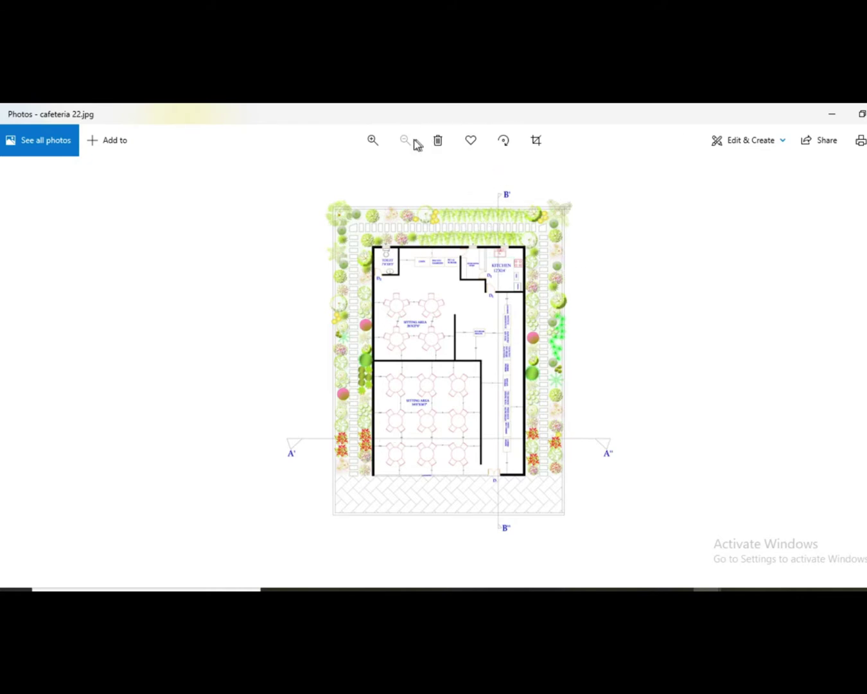
- Examine the exported image's side planting borders, stepping-stone paths, ice cream freezer area and toilet corner up close
click(375, 148)
click(375, 147)
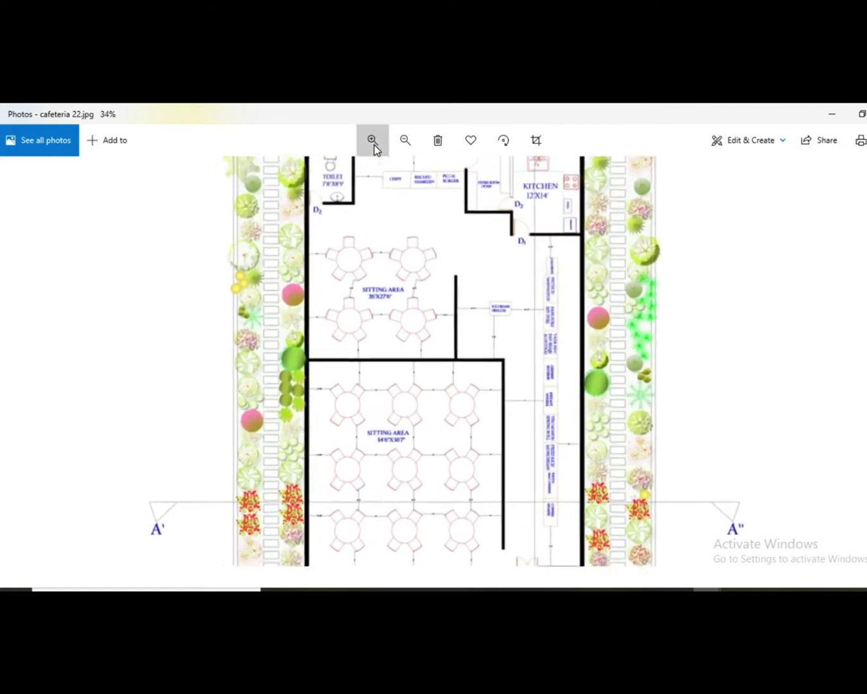
click(376, 146)
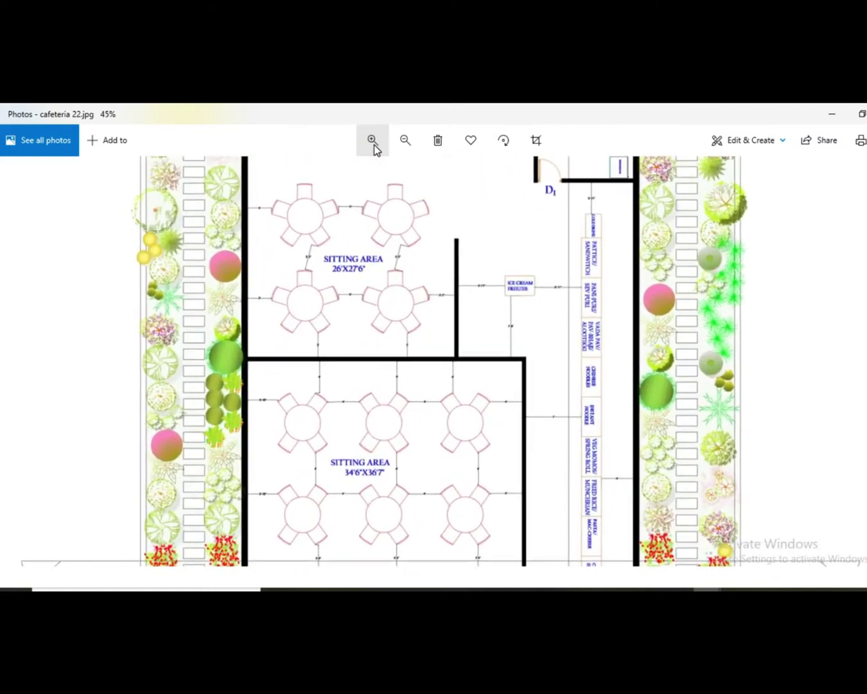
scroll(643, 312, up, 5)
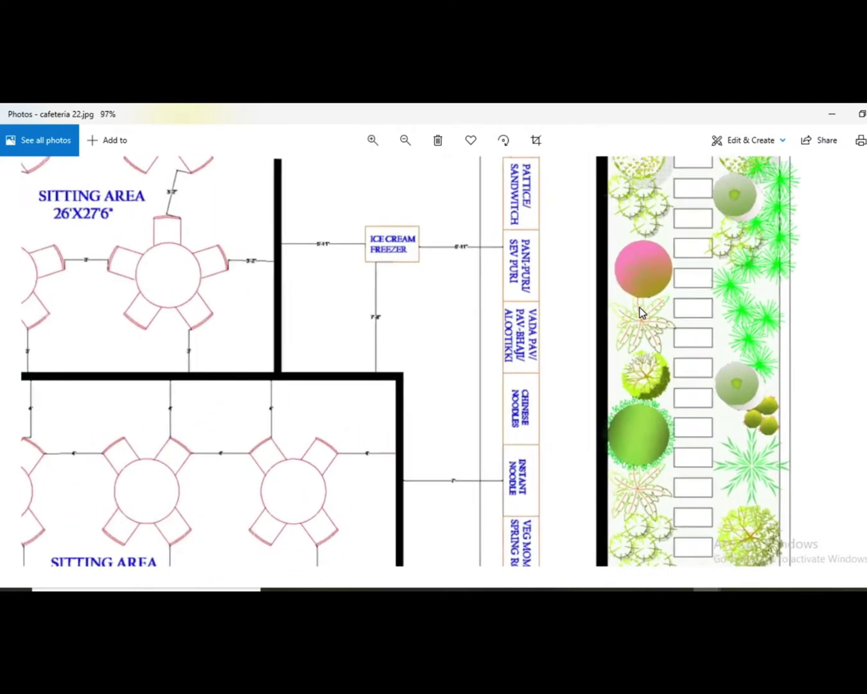
scroll(823, 288, up, 1)
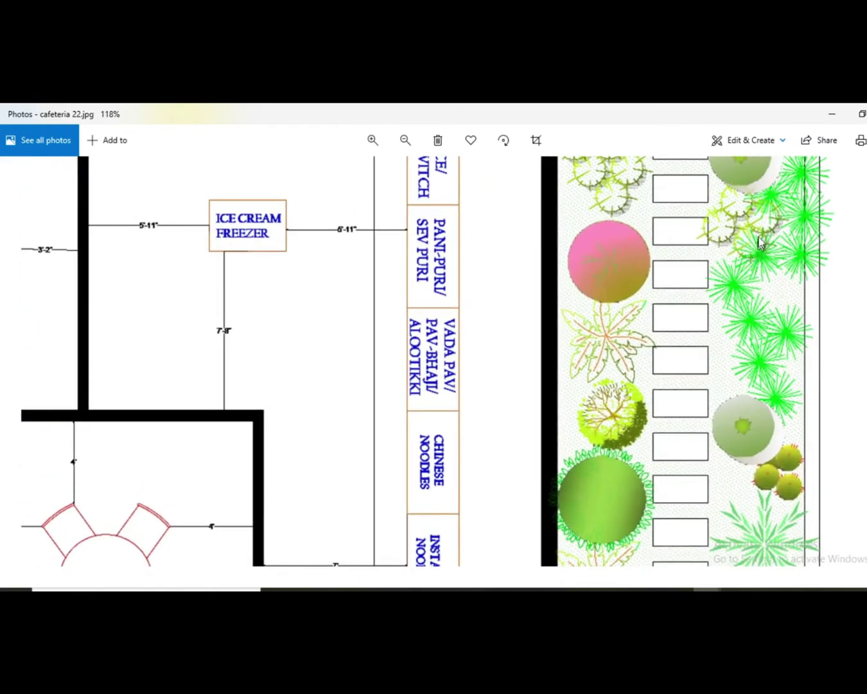
scroll(703, 313, down, 3)
scroll(697, 317, down, 4)
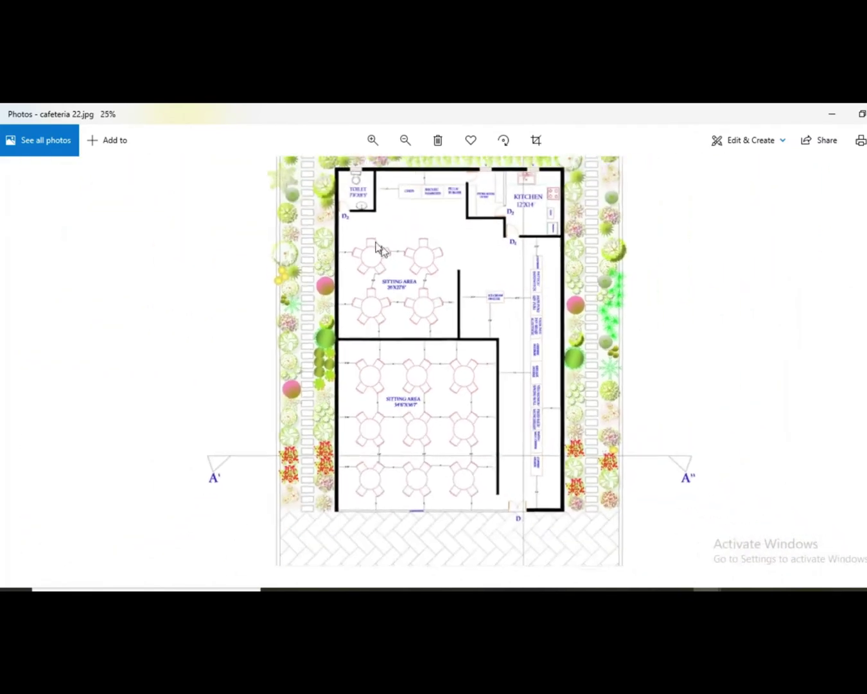
scroll(296, 194, up, 4)
scroll(297, 189, up, 2)
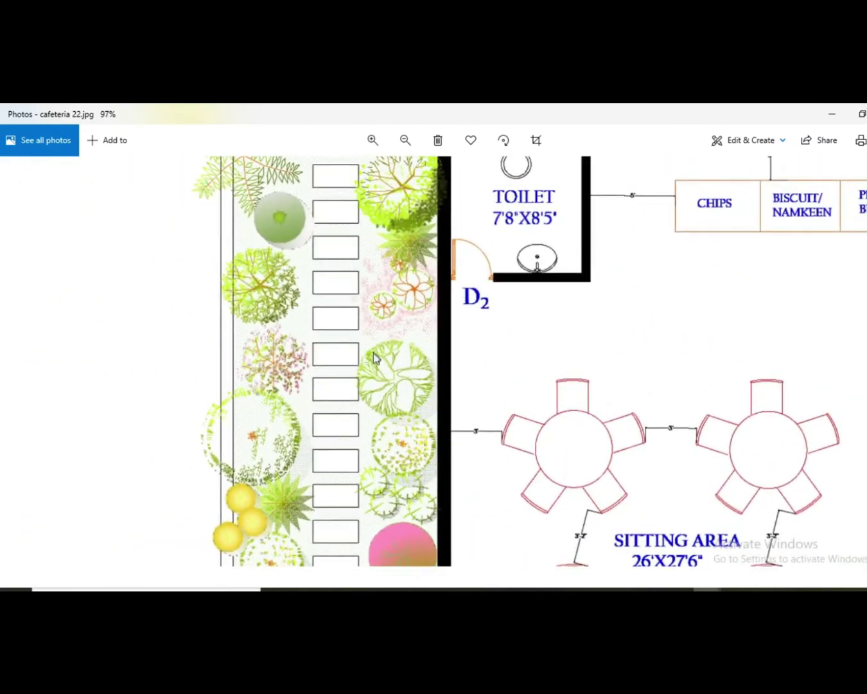
scroll(391, 365, down, 4)
scroll(391, 365, down, 3)
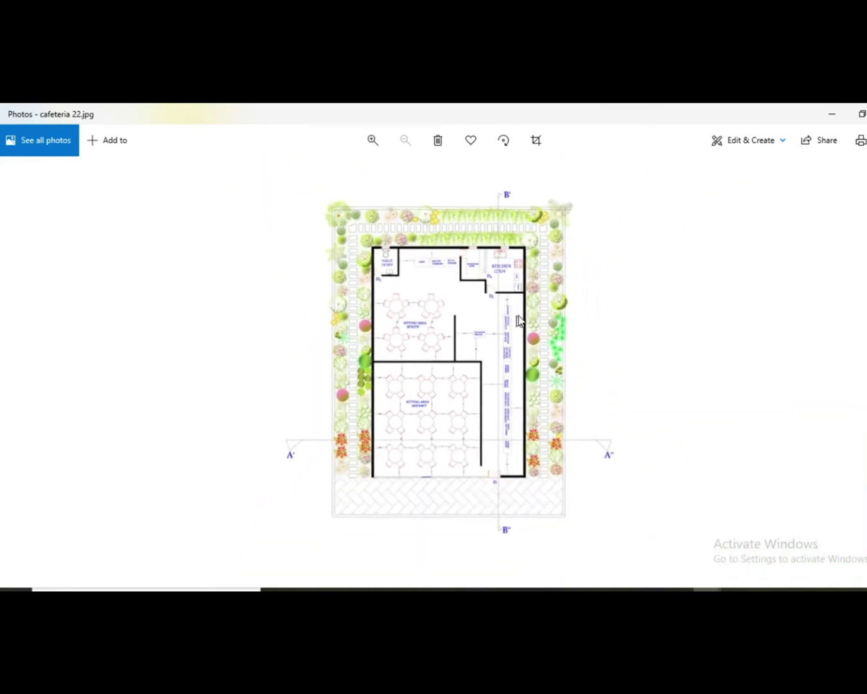
- Inspect the exported plan's front paving, glass partition, lower sitting area and noodle counters in detail
scroll(407, 518, up, 1)
scroll(407, 518, up, 7)
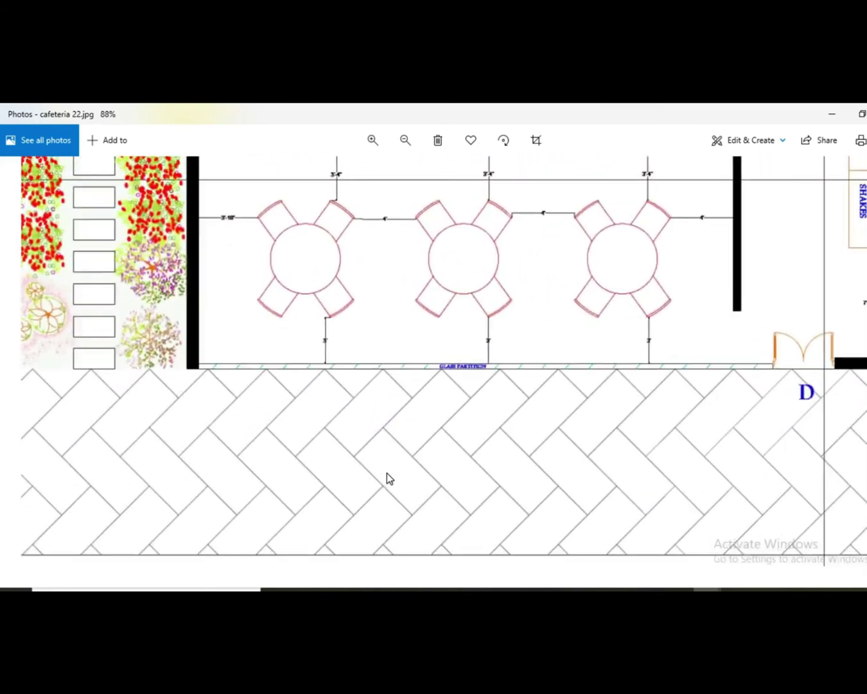
scroll(501, 339, up, 2)
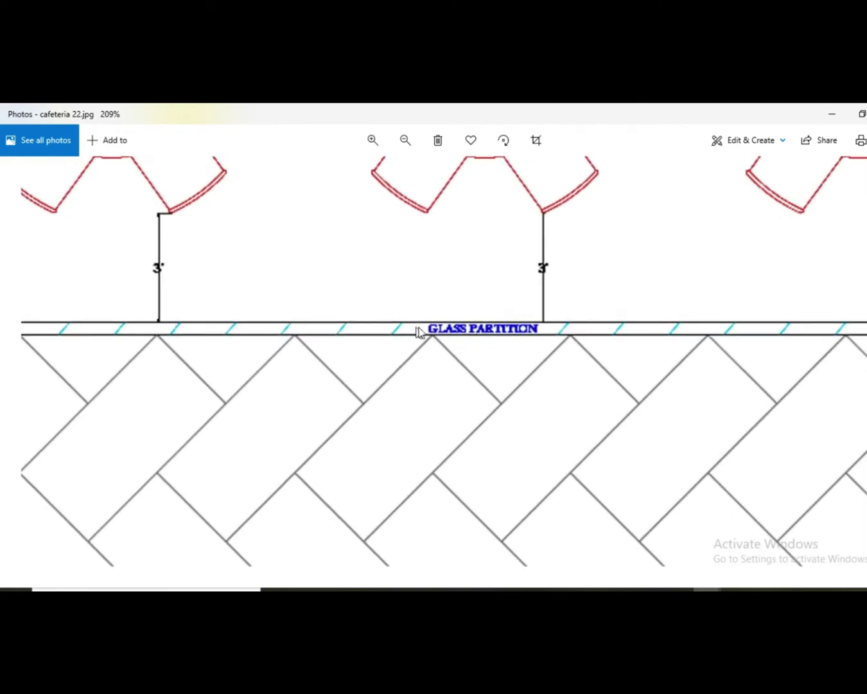
scroll(484, 339, down, 1)
scroll(477, 358, down, 5)
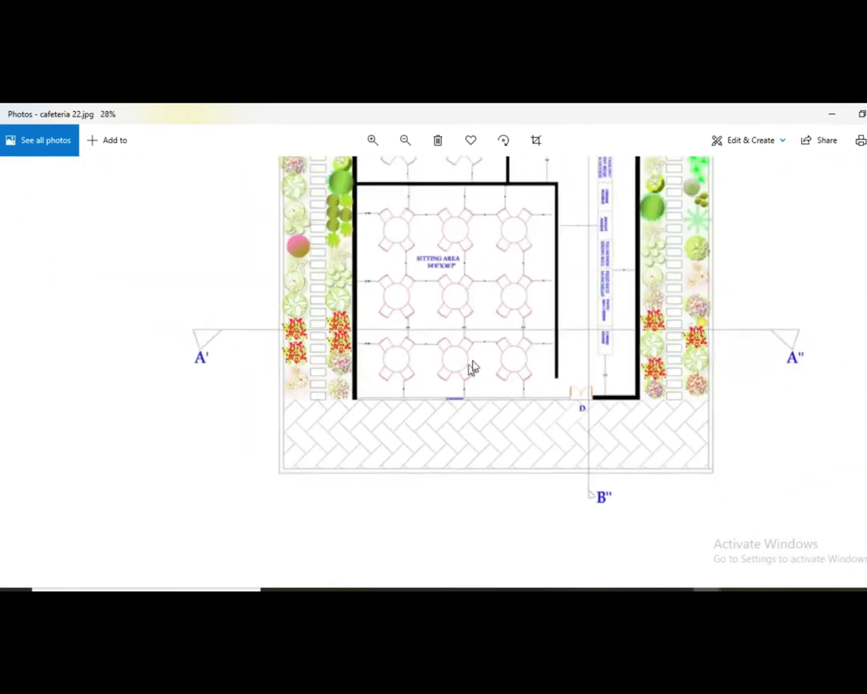
scroll(550, 253, up, 3)
scroll(549, 254, up, 4)
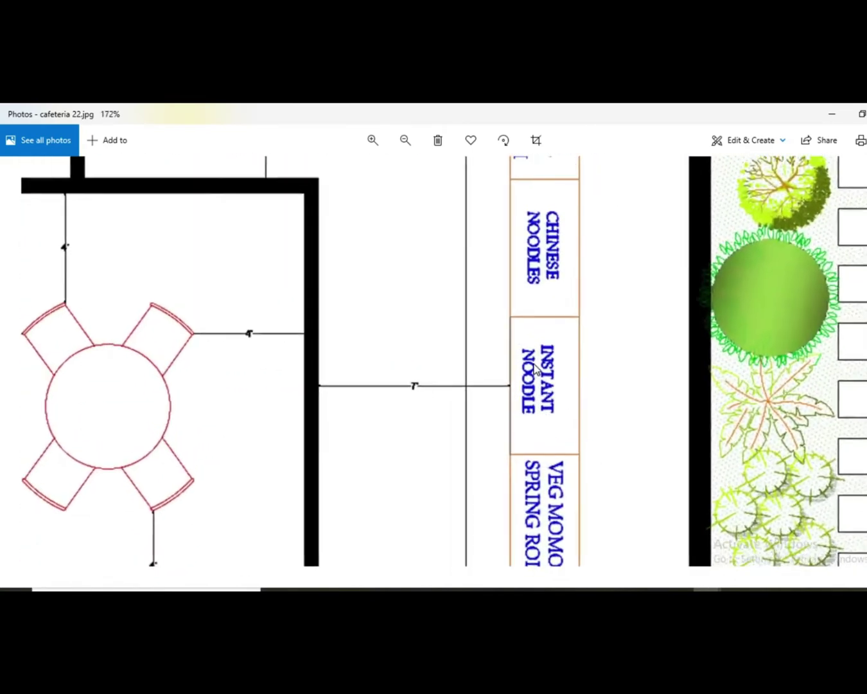
scroll(519, 339, down, 5)
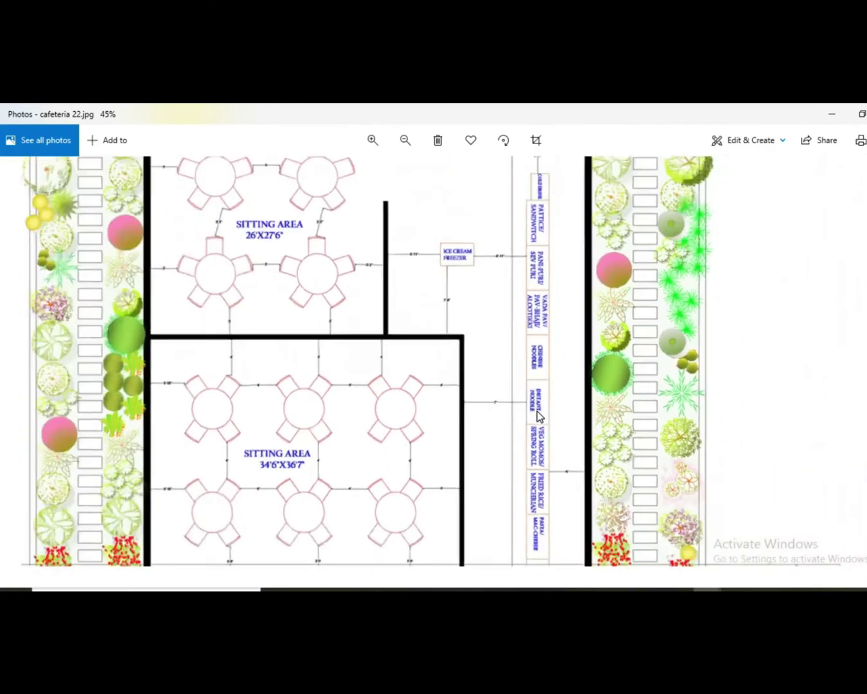
- Check the exported plan's toilet, snack counters, store room, kitchen and cold drink counter up close, and minimize the image viewer
scroll(475, 171, up, 4)
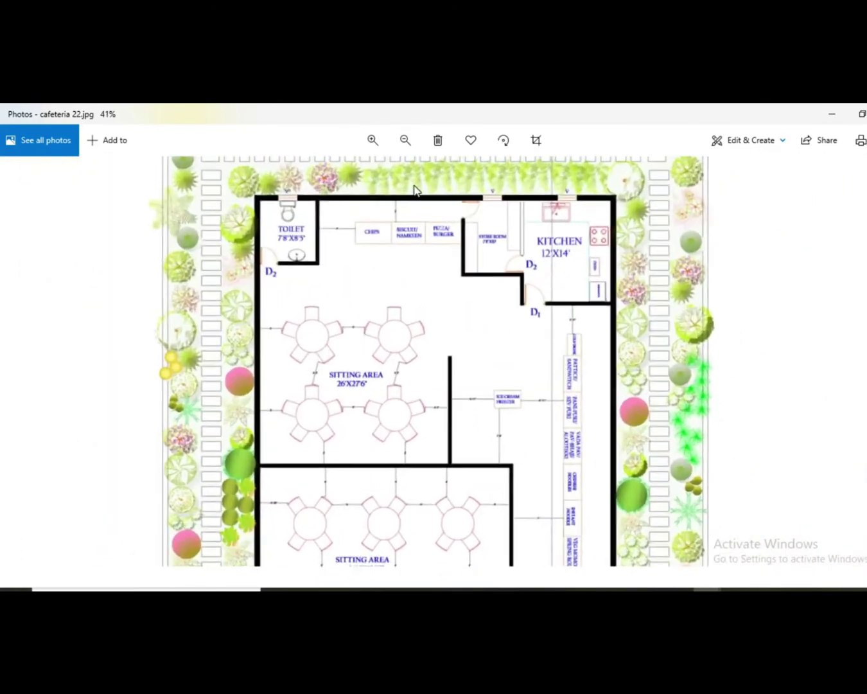
scroll(64, 299, up, 1)
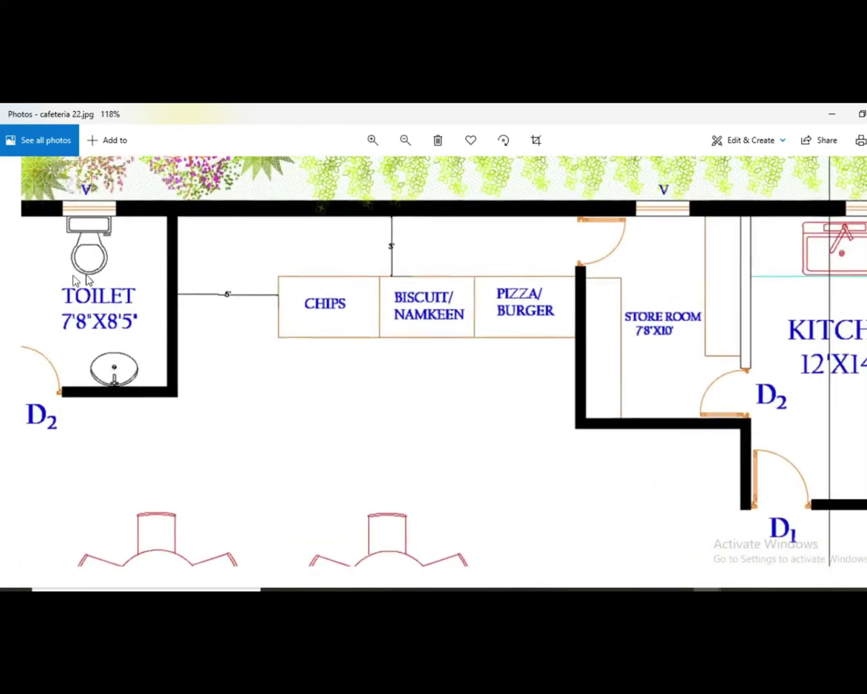
scroll(311, 303, down, 2)
scroll(674, 295, down, 1)
scroll(674, 294, up, 5)
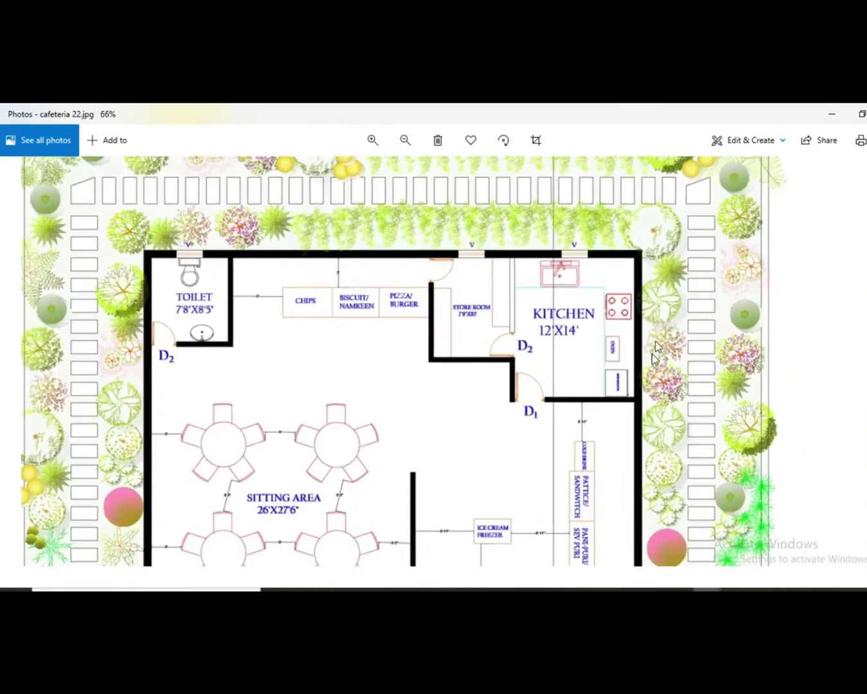
scroll(592, 341, down, 4)
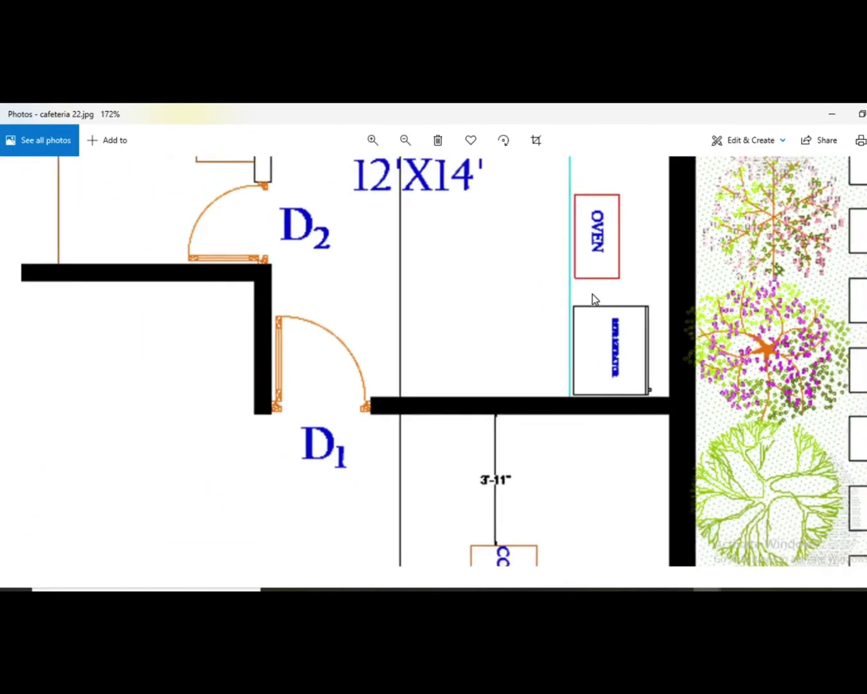
scroll(603, 305, down, 2)
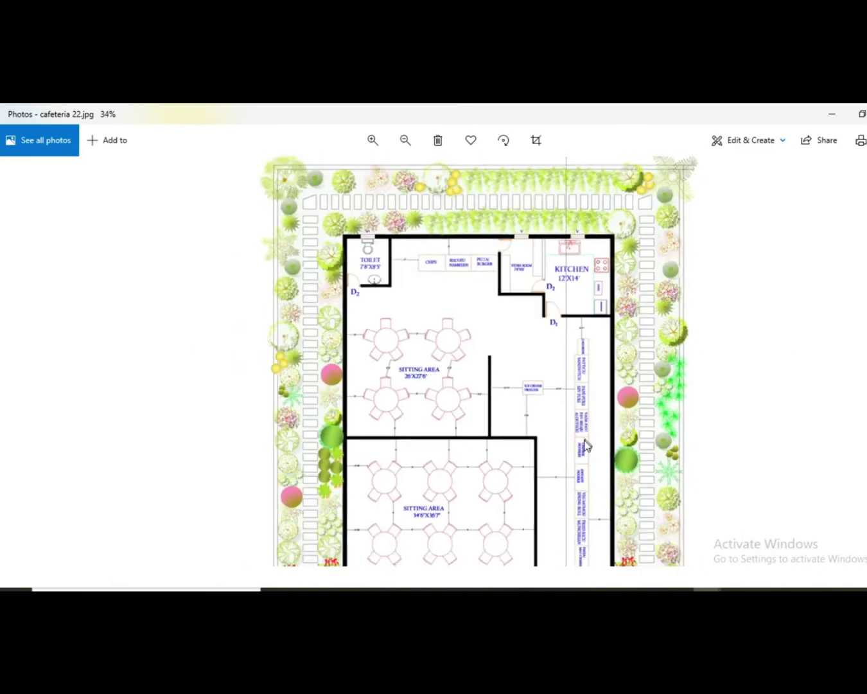
scroll(601, 301, up, 3)
scroll(600, 297, up, 1)
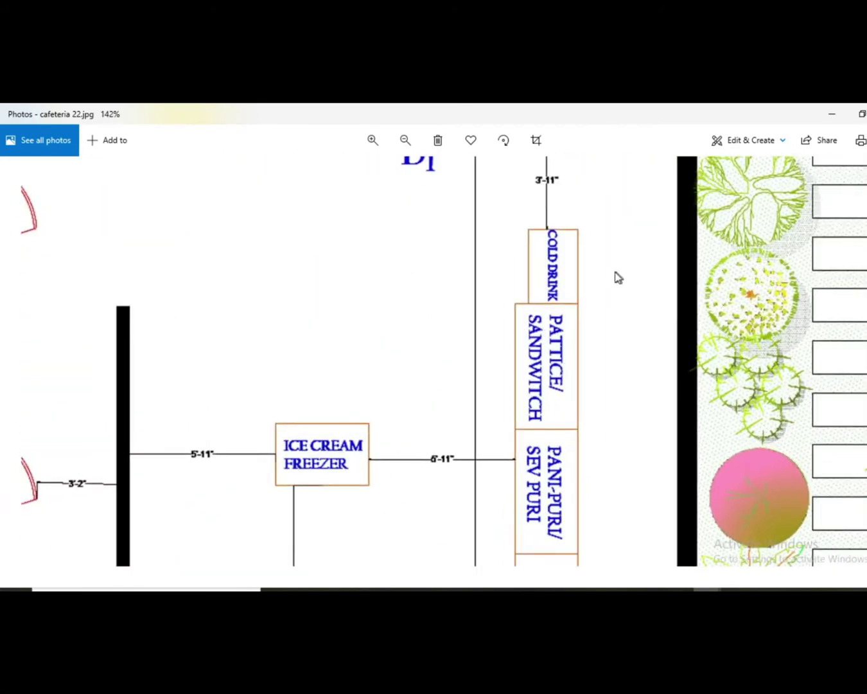
scroll(611, 282, down, 4)
scroll(571, 302, down, 2)
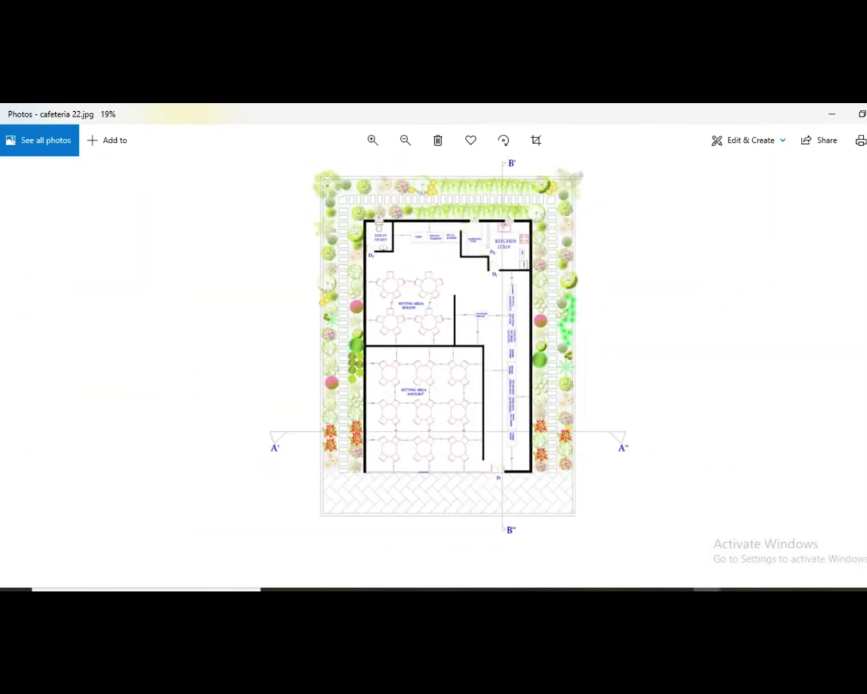
click(831, 113)
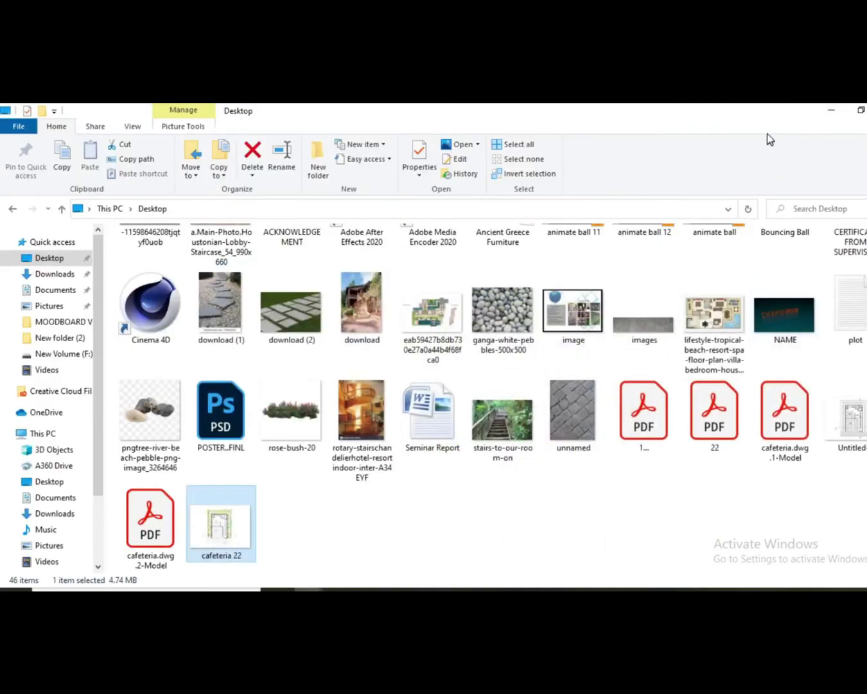
- Switch back to the Photoshop document and duplicate the top cafeteria plan layer 36 more times to strengthen its lines
click(828, 110)
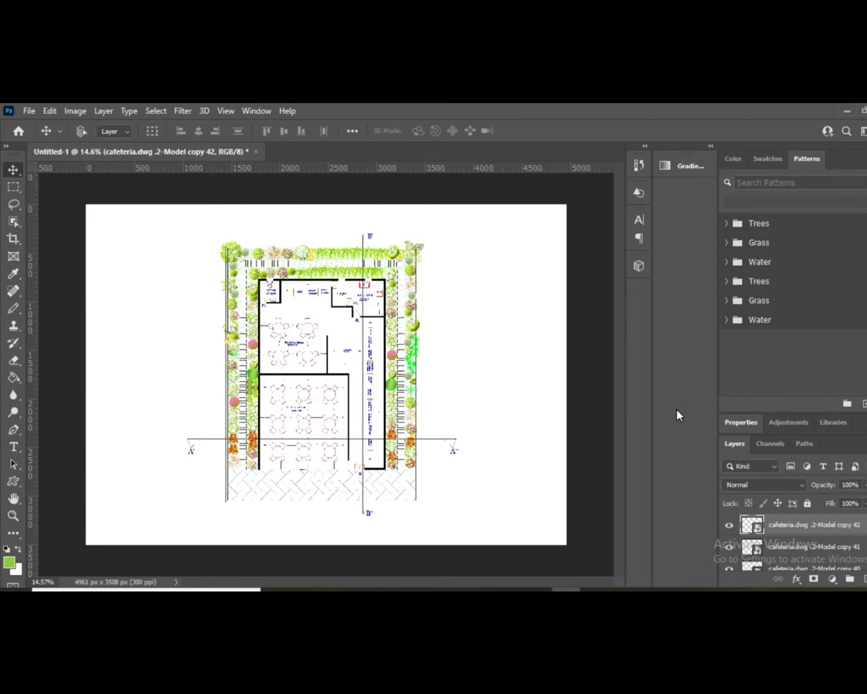
key(ctrl+j)
key(ctrl+j)
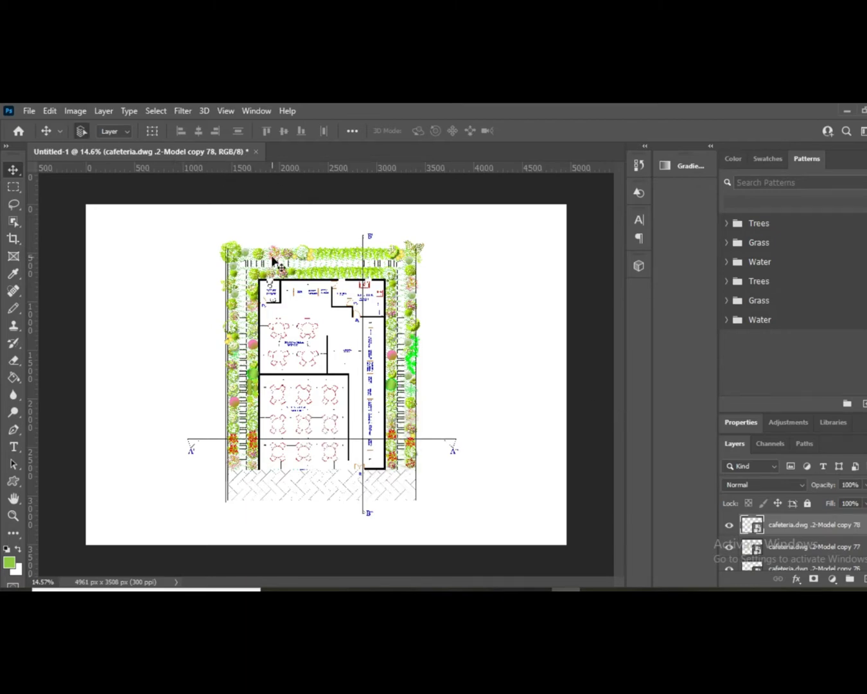
- Examine the plan's rear planting, kitchen, sitting areas, side borders and front paving up close and as a whole
scroll(247, 242, up, 3)
scroll(327, 216, up, 5)
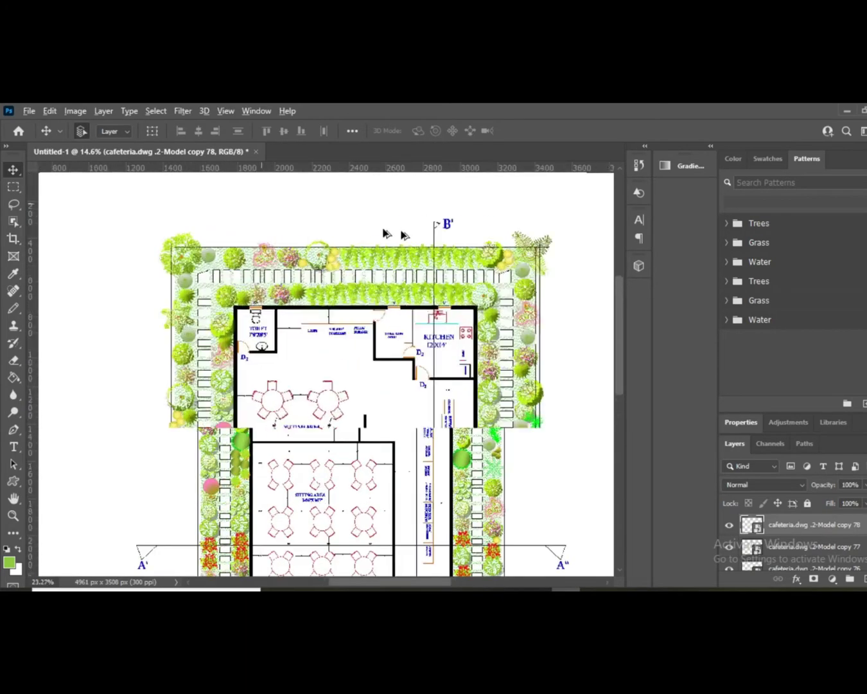
scroll(256, 292, down, 5)
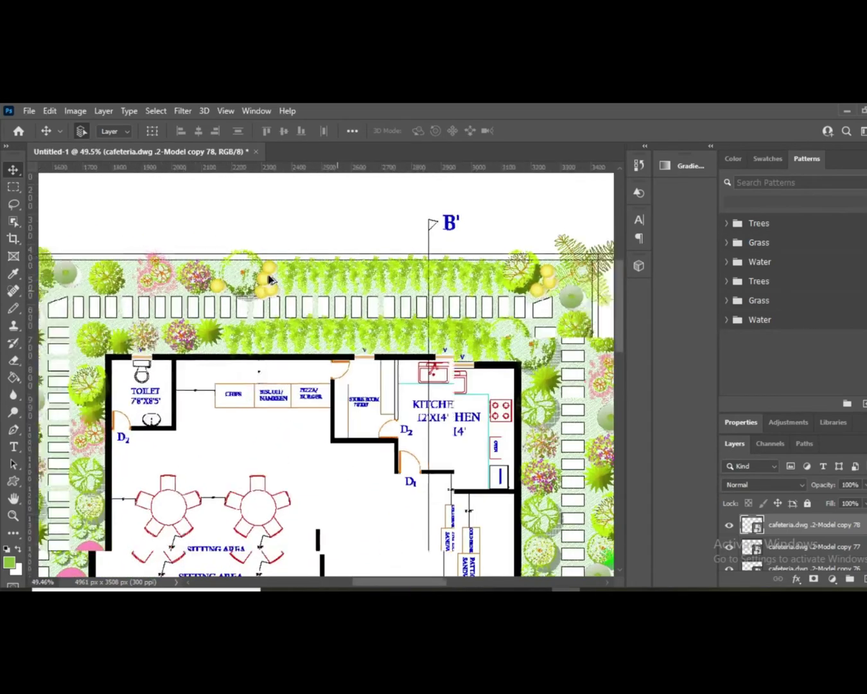
scroll(350, 358, down, 6)
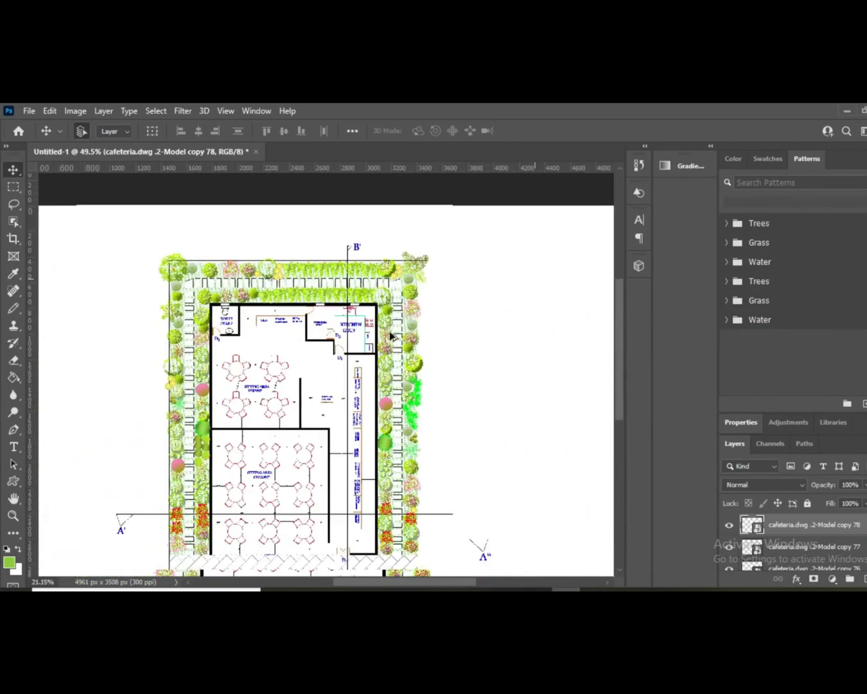
scroll(324, 469, up, 1)
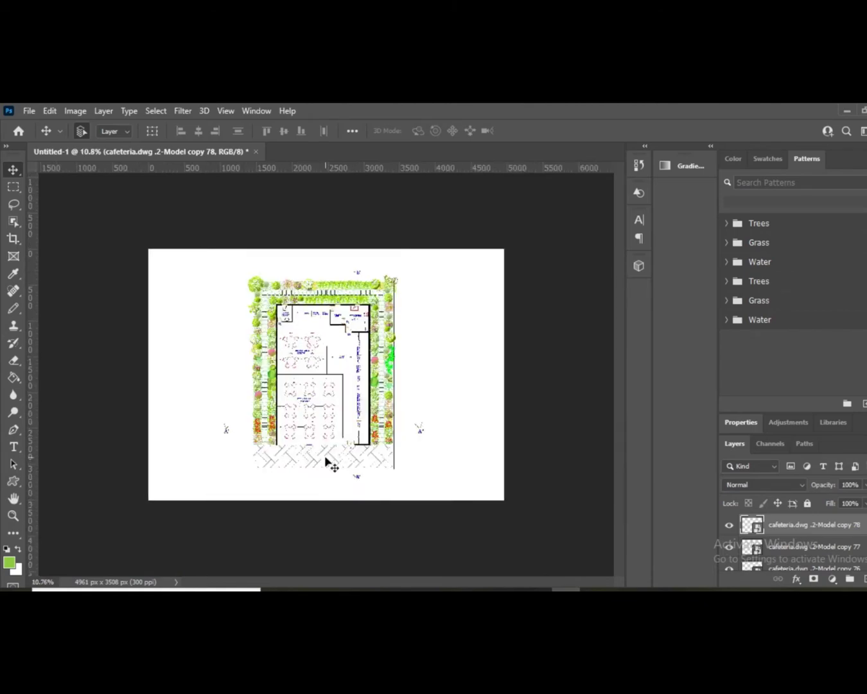
scroll(305, 480, up, 3)
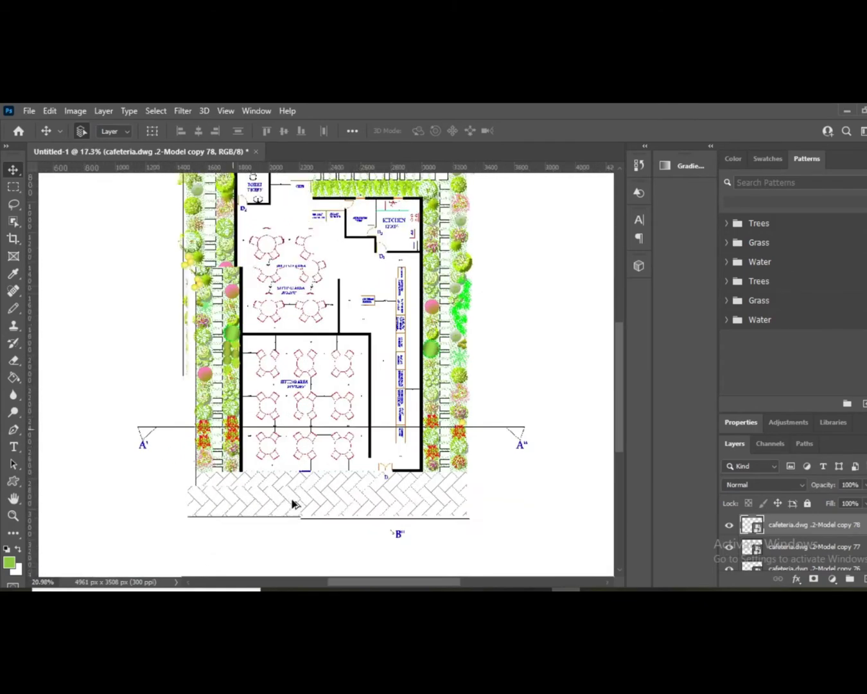
scroll(332, 474, up, 2)
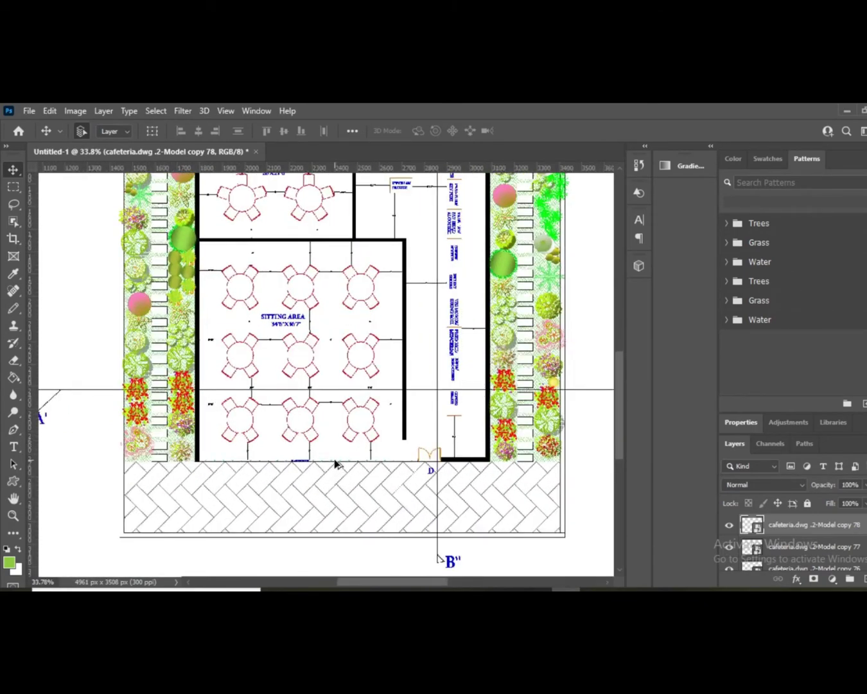
scroll(311, 450, up, 3)
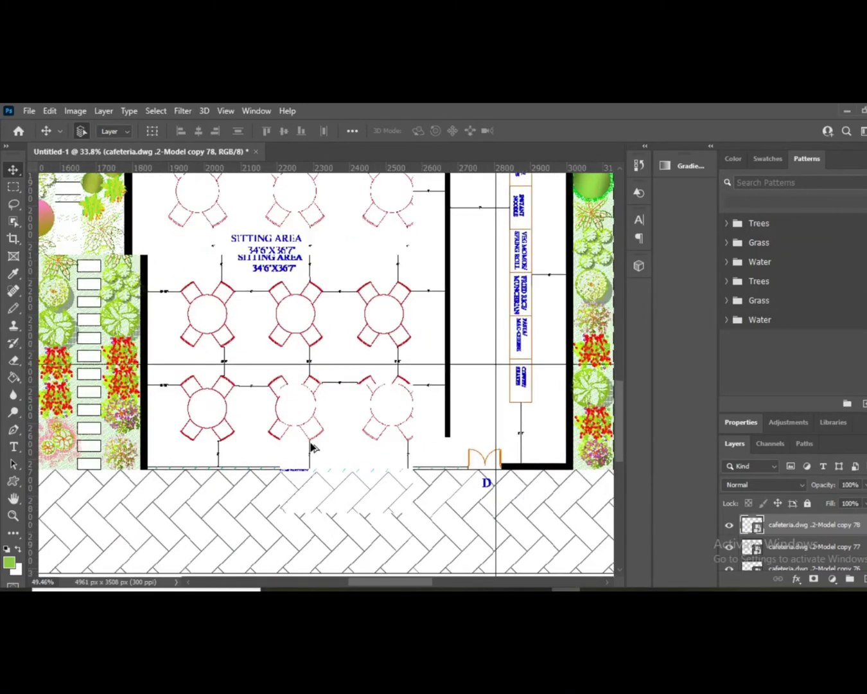
scroll(312, 445, down, 1)
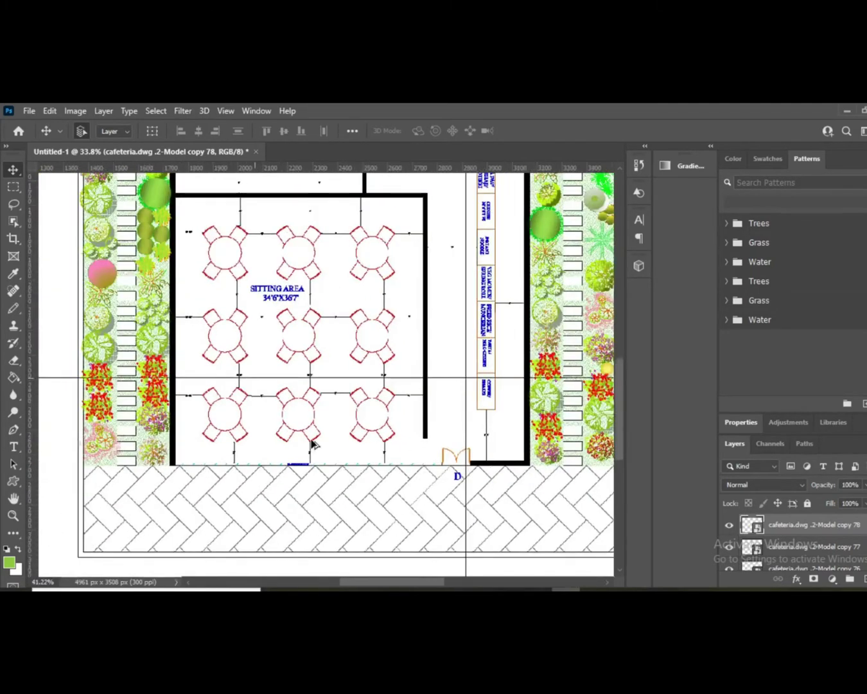
scroll(312, 444, down, 6)
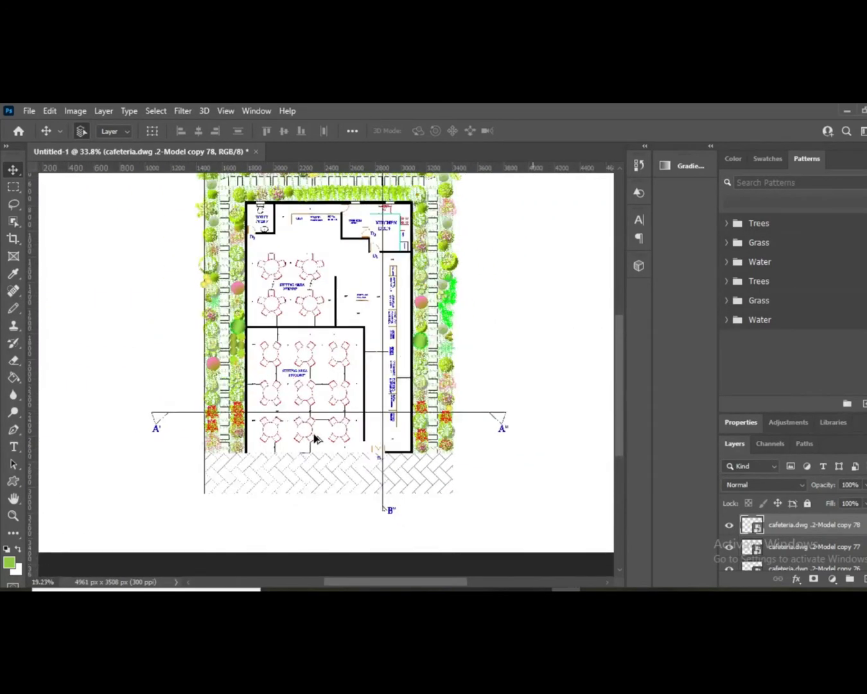
scroll(315, 438, down, 8)
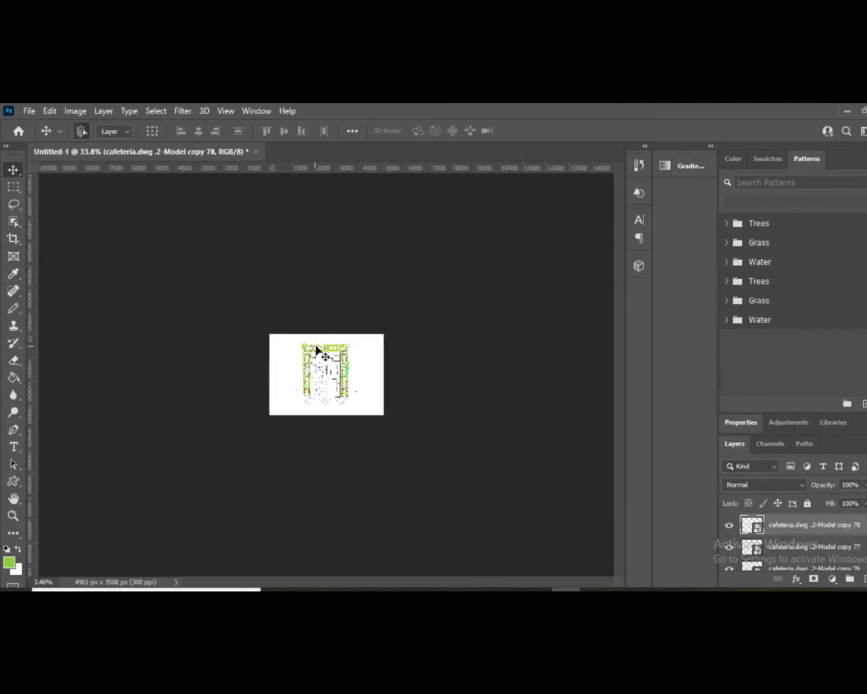
scroll(317, 351, up, 6)
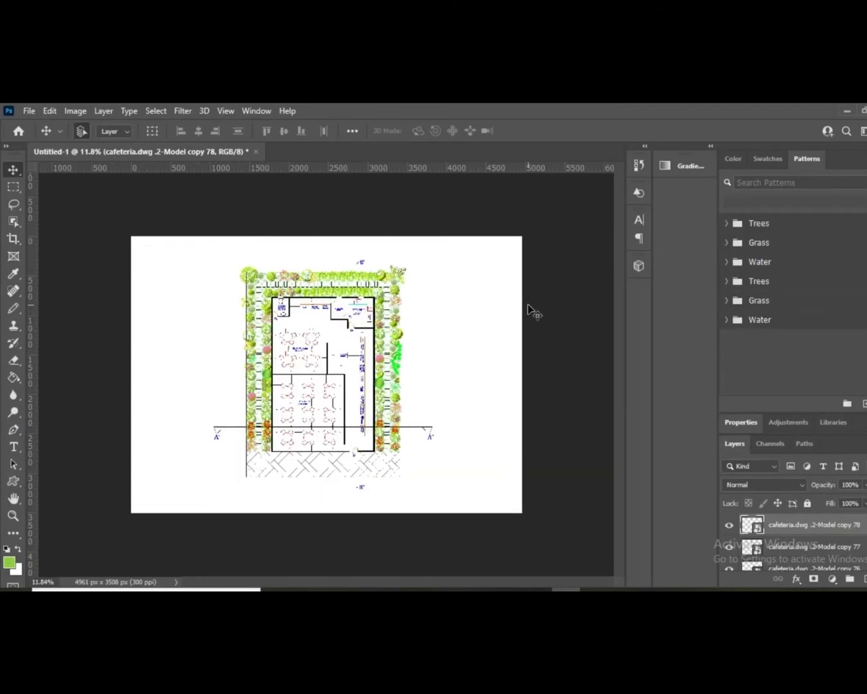
- Duplicate the top cafeteria plan layer another 12 times to darken the linework further
key(alt+Up)
key(alt+Up)
key(alt+Up)
key(alt+Up)
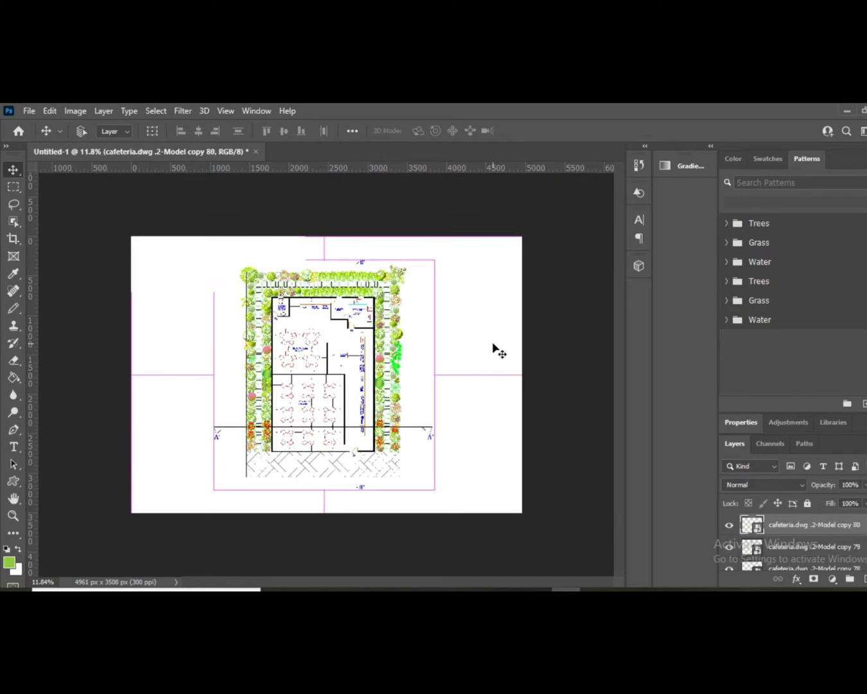
key(alt+Up)
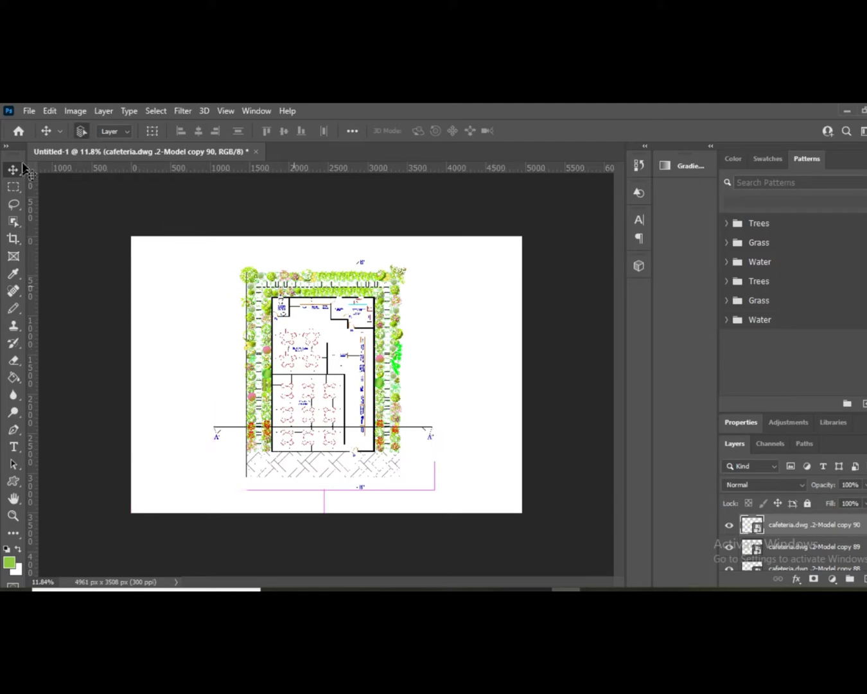
- Save a JPEG copy of the plan to the Desktop as 333, using Maximum quality 12 and Baseline Optimized format
click(29, 110)
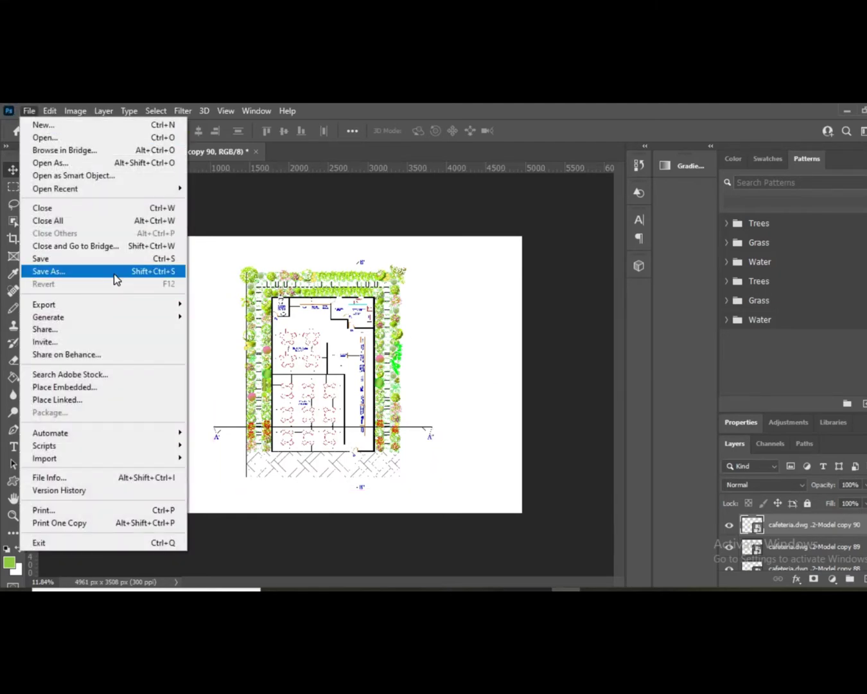
click(115, 275)
click(557, 477)
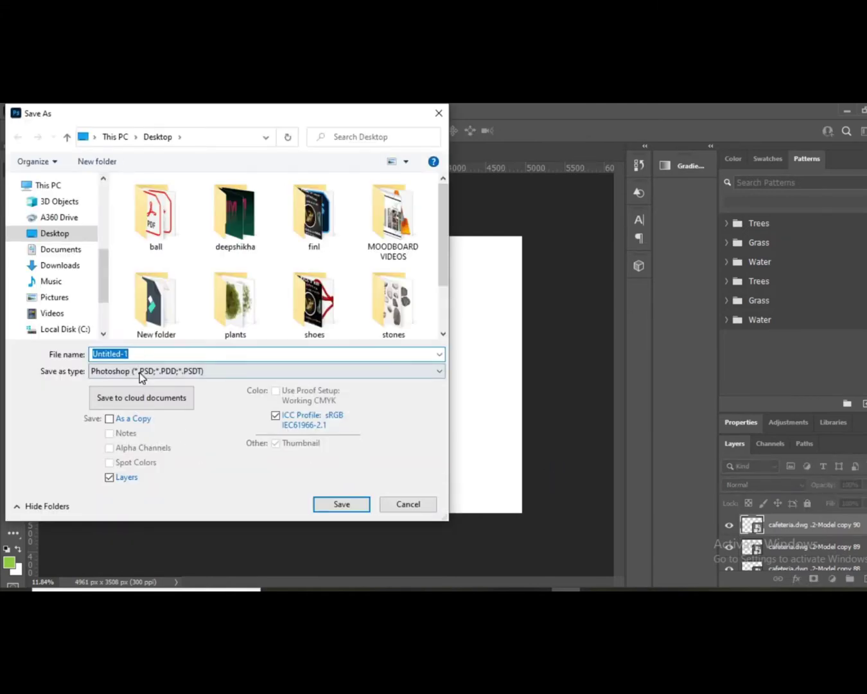
click(139, 373)
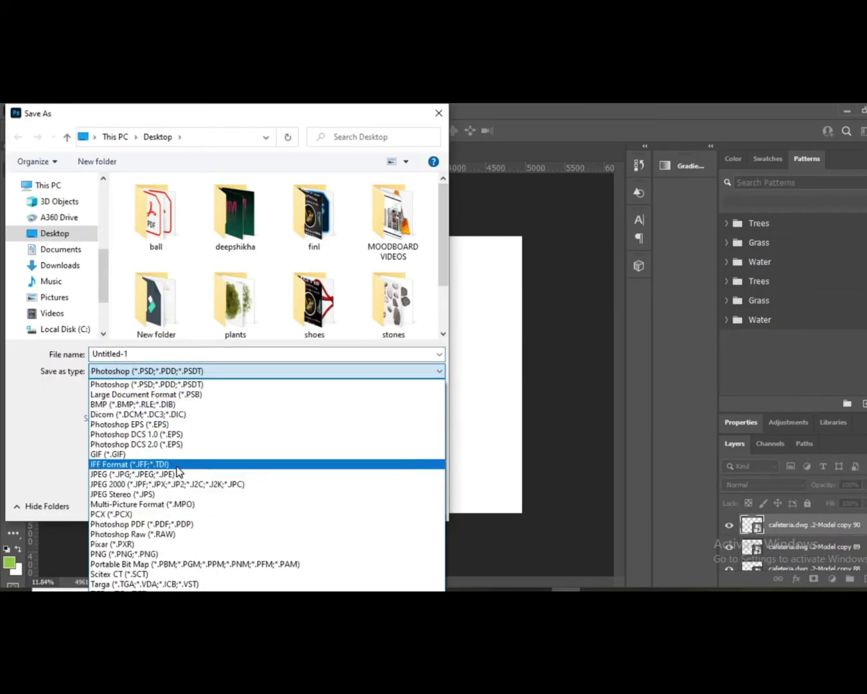
click(175, 474)
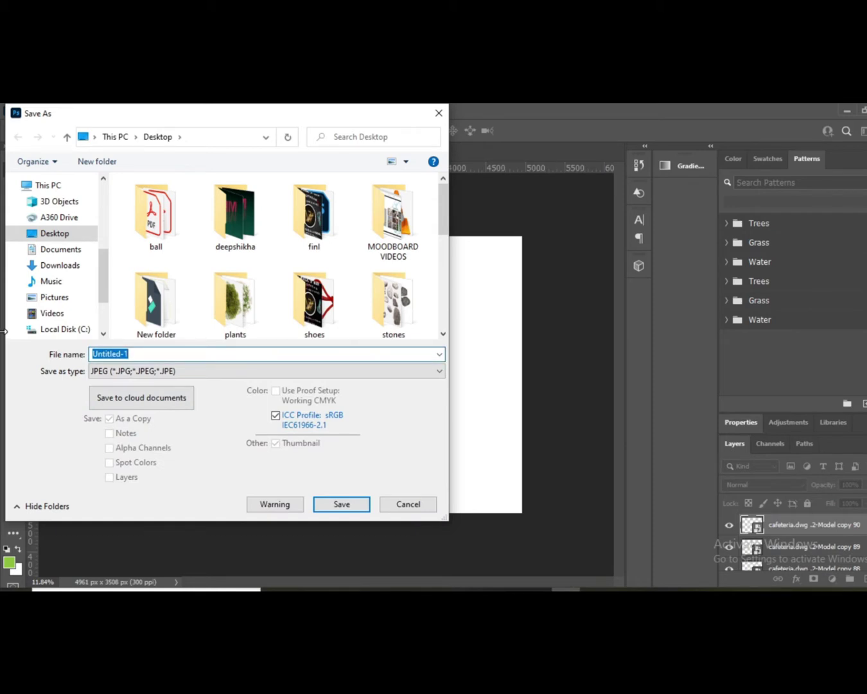
text(c)
key(BackSpace)
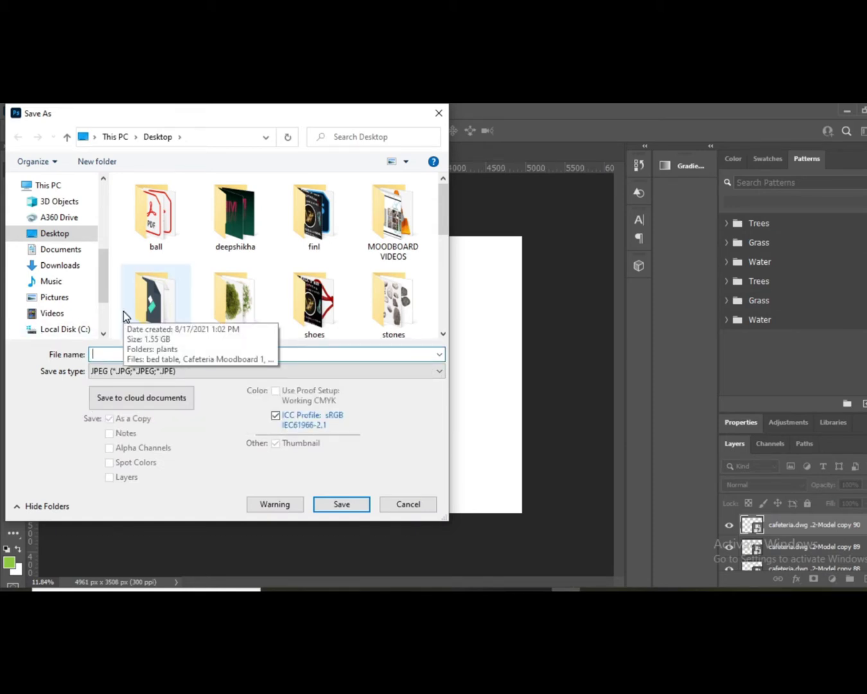
text(333)
click(347, 508)
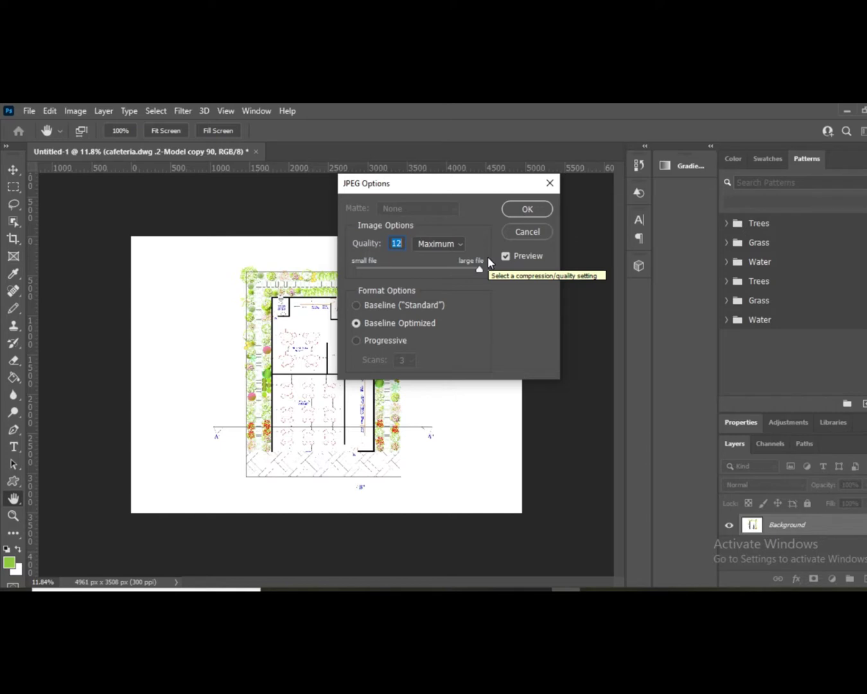
click(527, 210)
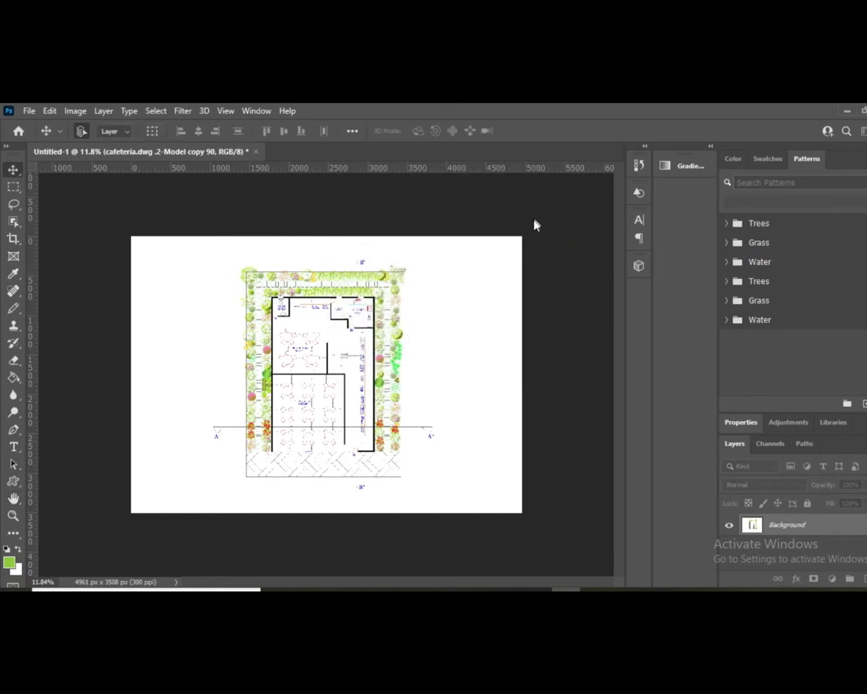
- Look over the strengthened floor plan's linework, furniture layout and planting borders while the JPEG is saving
scroll(322, 346, up, 1)
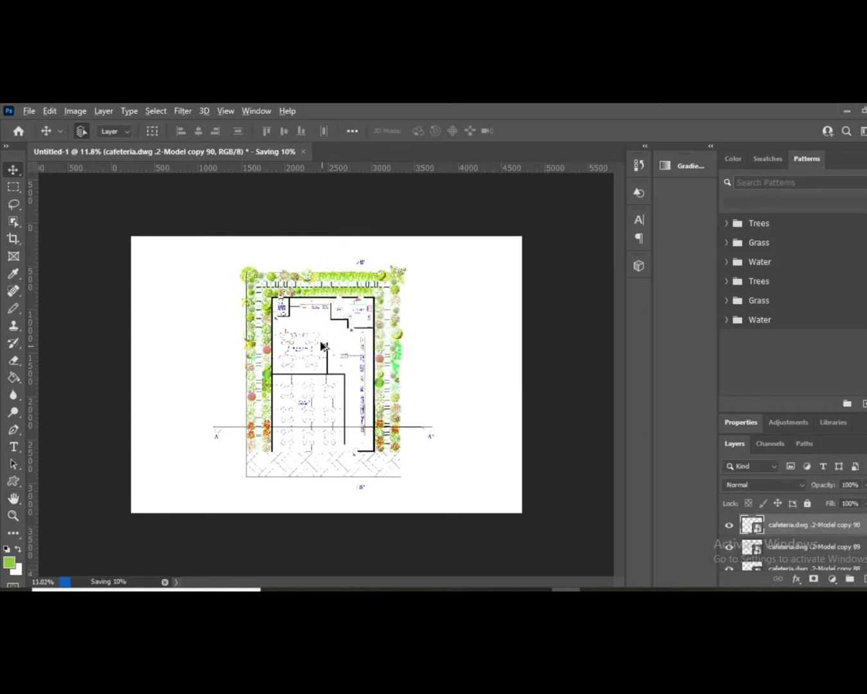
scroll(332, 289, up, 1)
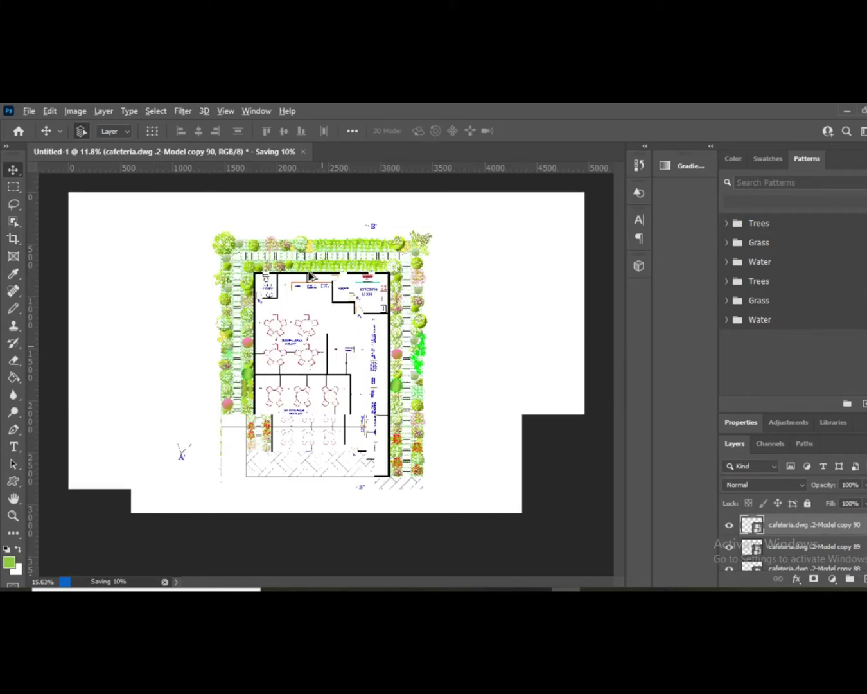
scroll(328, 341, up, 1)
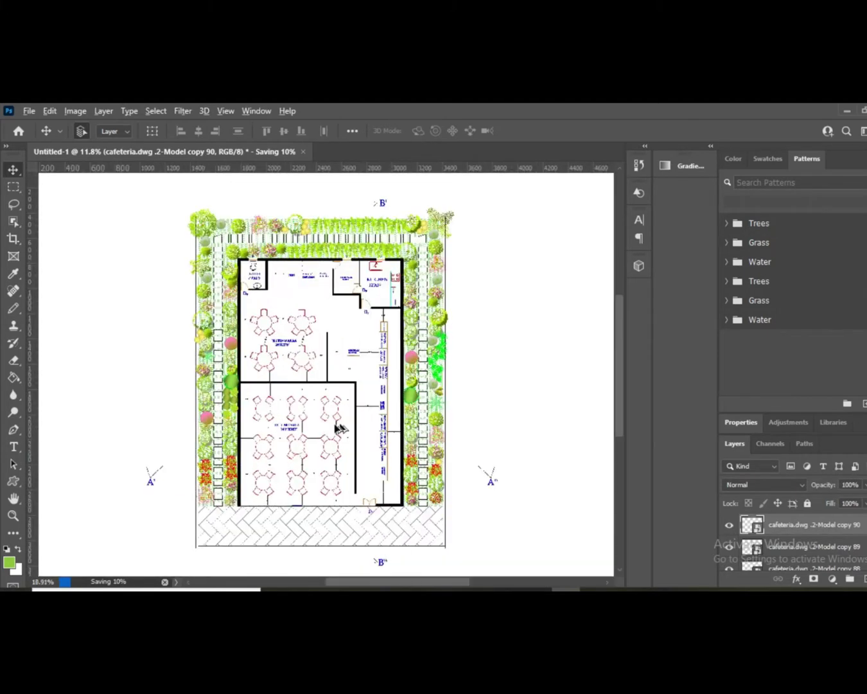
scroll(302, 357, up, 1)
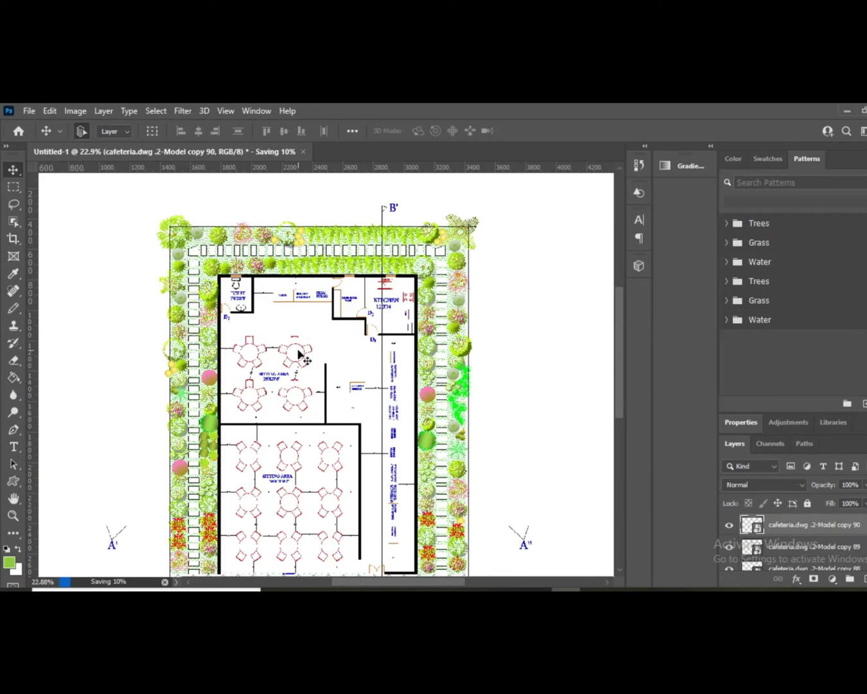
scroll(301, 354, down, 3)
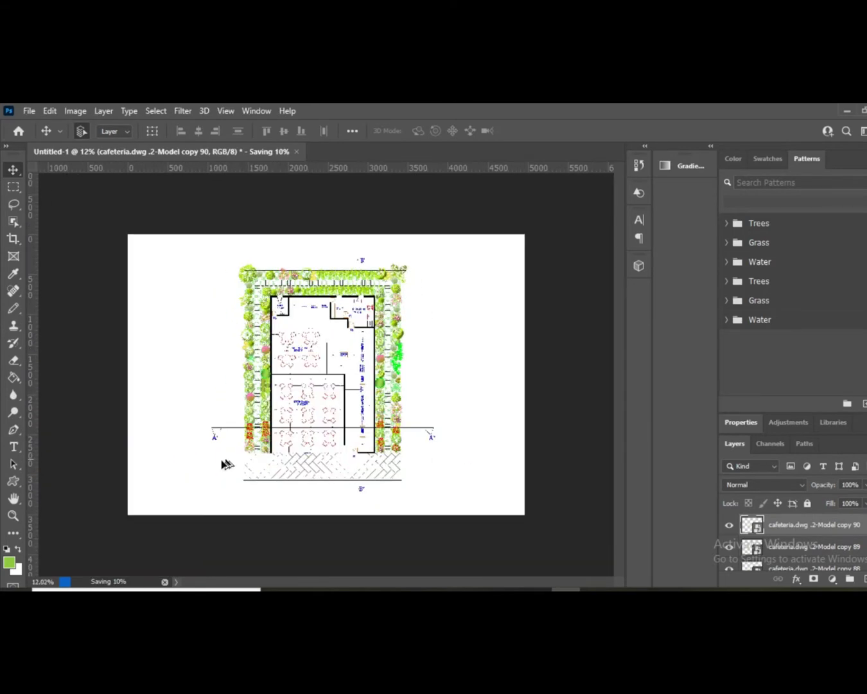
scroll(266, 443, up, 1)
scroll(266, 443, up, 1)
scroll(404, 240, down, 2)
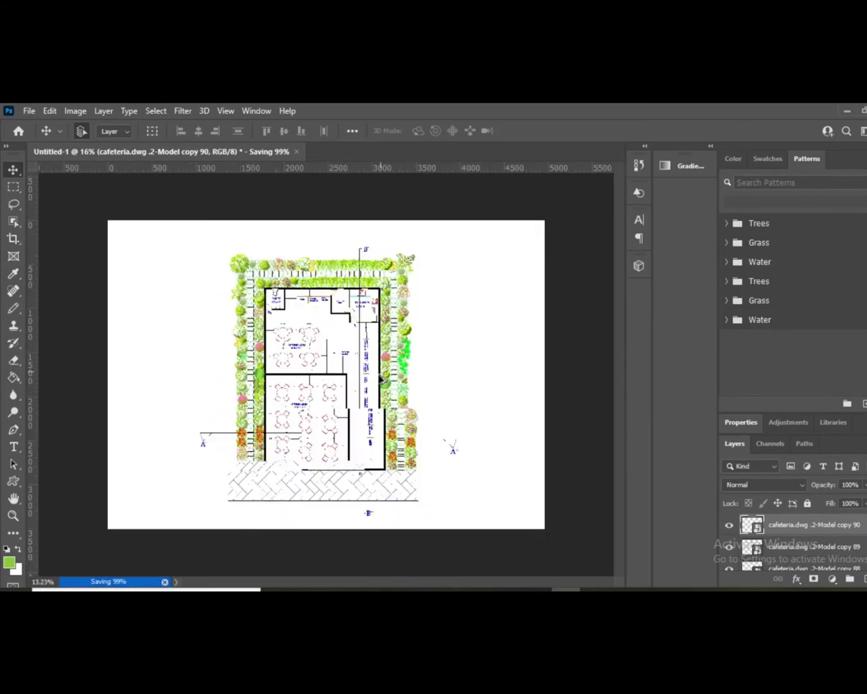
scroll(280, 440, up, 2)
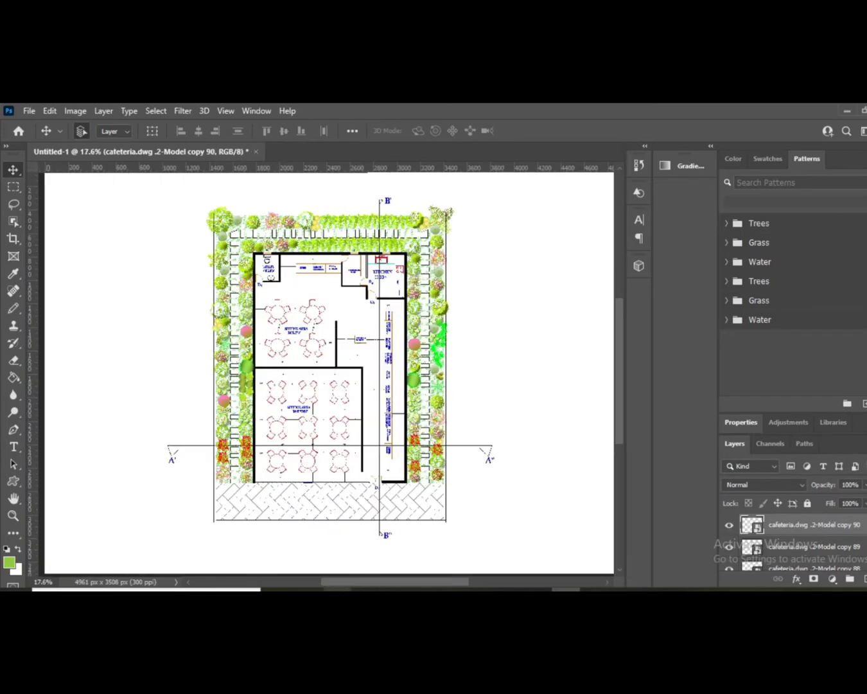
- Switch to the Desktop folder in File Explorer and open the exported 333 image for viewing
mouse_move(308, 590)
click(197, 546)
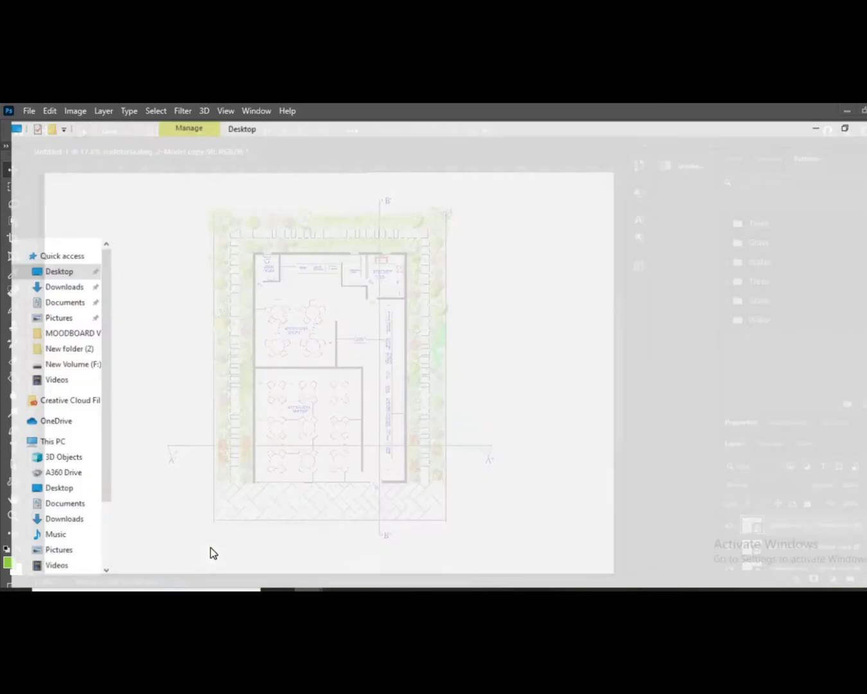
click(303, 520)
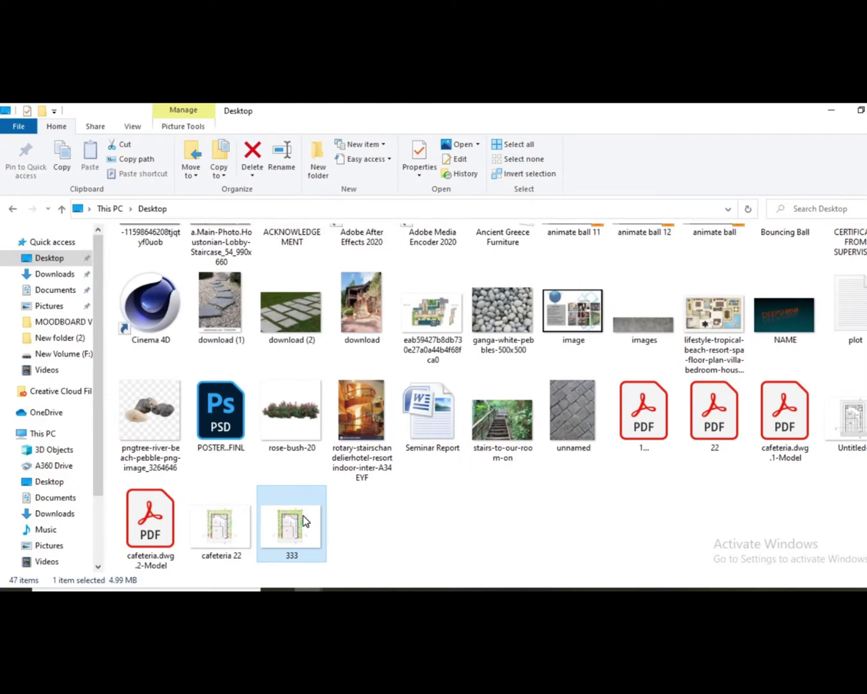
double_click(303, 521)
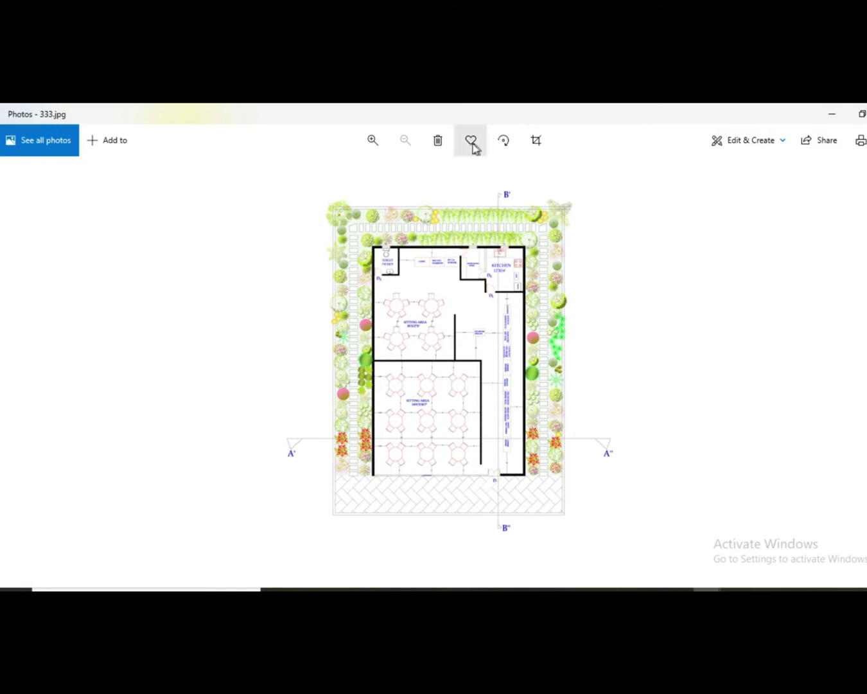
- Examine the exported 333 image up close, checking the sitting areas, food counters and planting borders
click(371, 142)
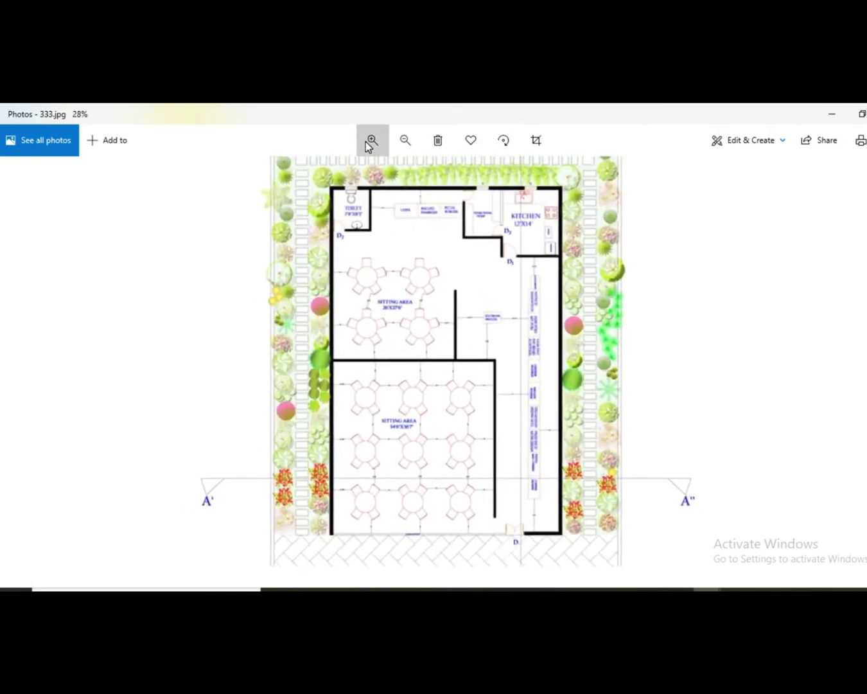
click(366, 142)
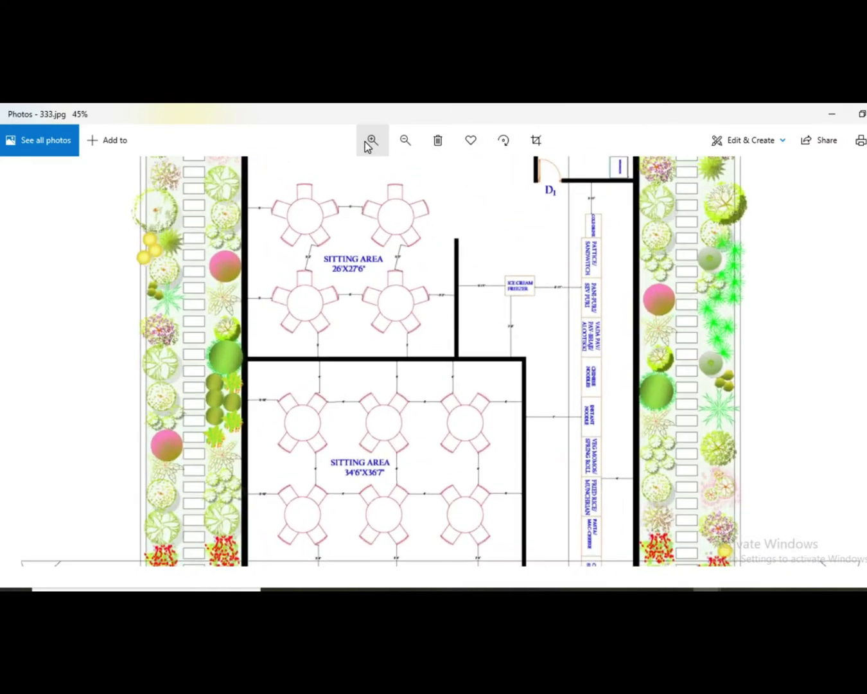
click(402, 141)
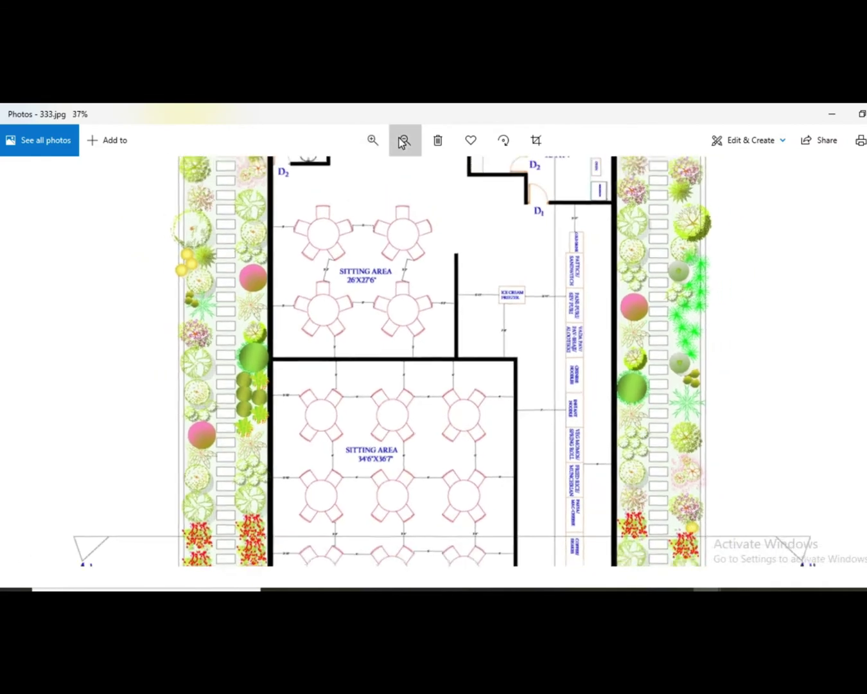
click(402, 142)
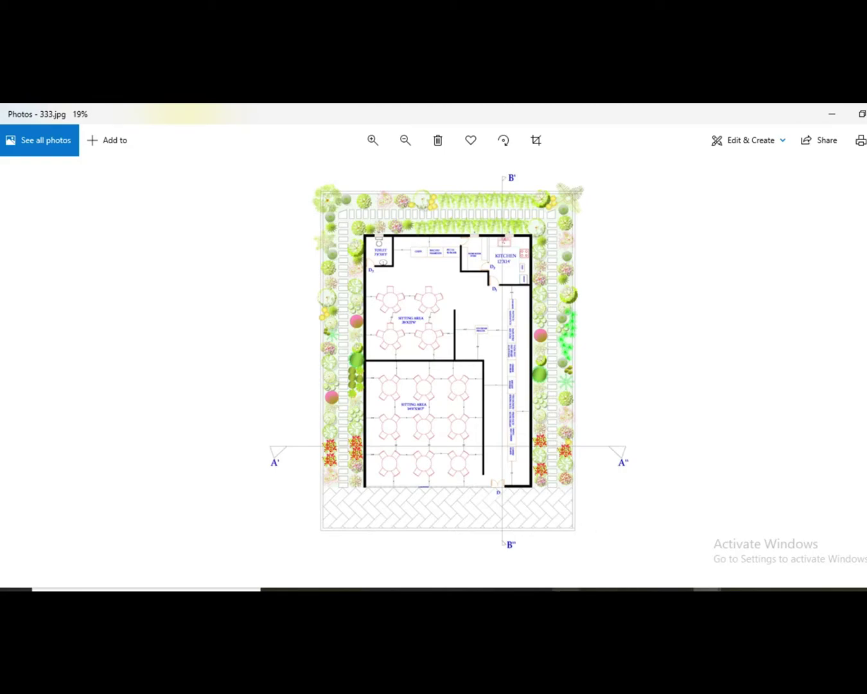
- Switch back to Photoshop and give the top cafeteria plan layer a 2 px black outside Stroke at 100% opacity
key(alt+Tab)
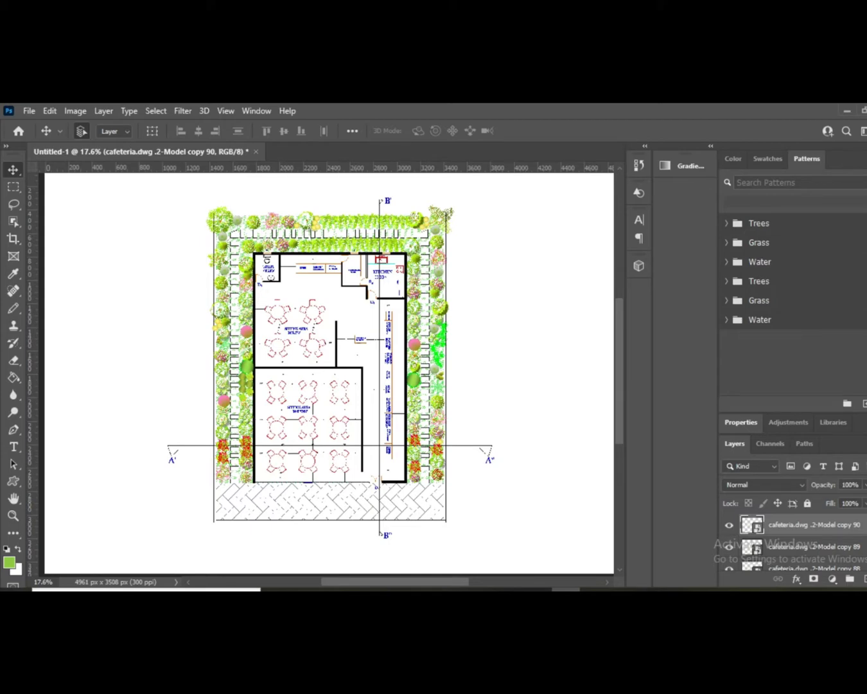
double_click(829, 524)
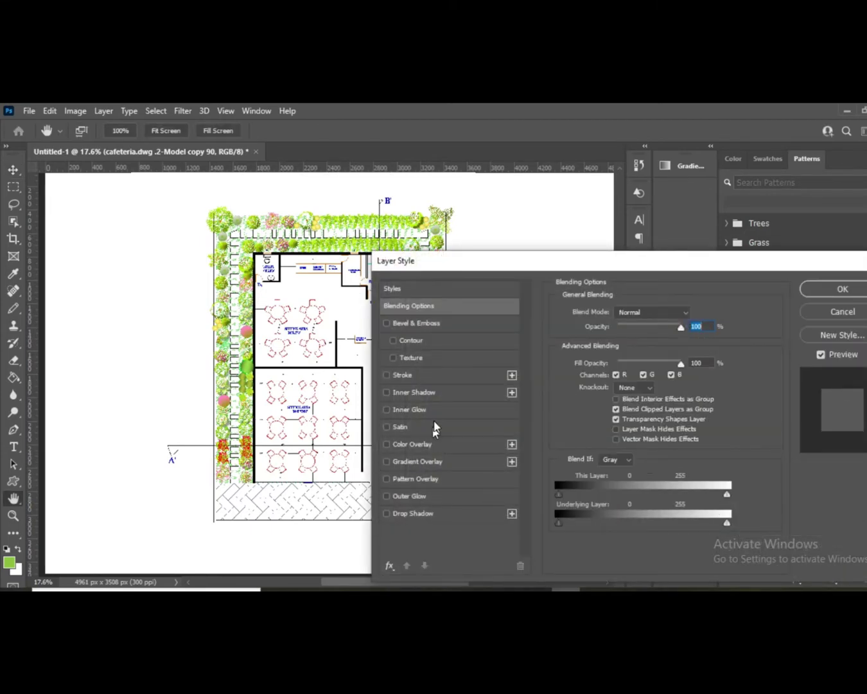
click(431, 375)
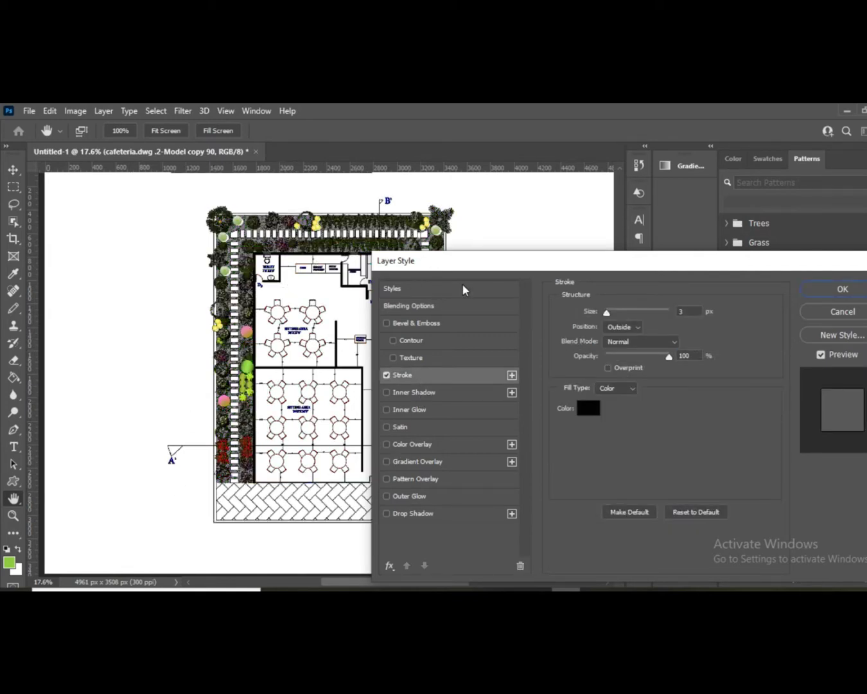
double_click(698, 310)
text(2)
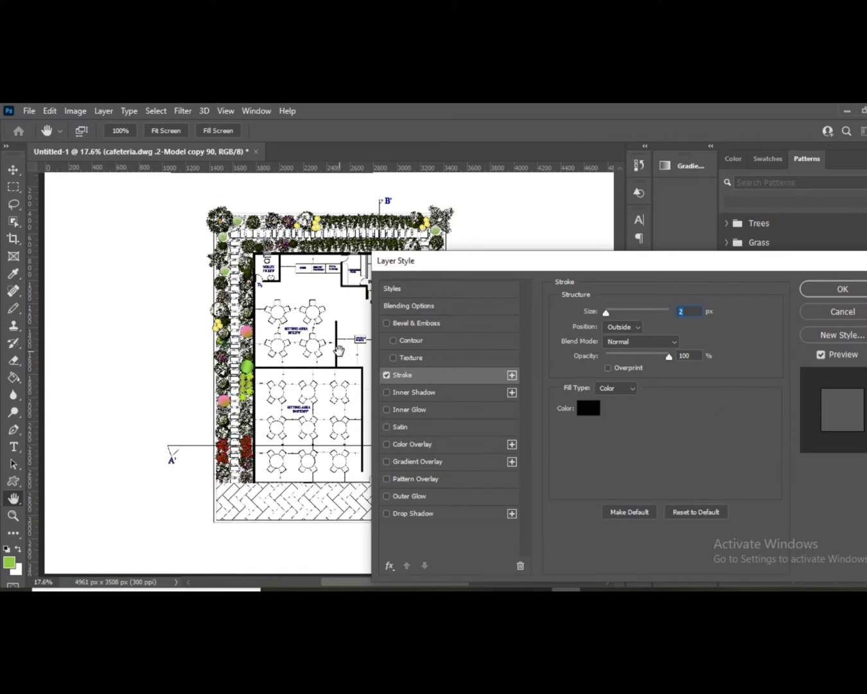
drag(526, 264, 470, 280)
click(788, 303)
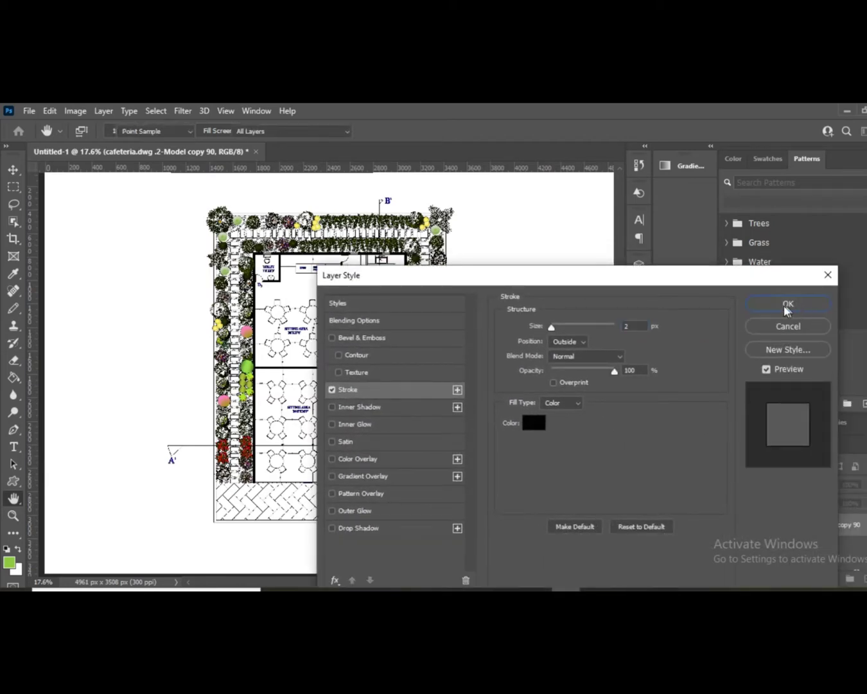
- Examine the stroked plan up close around the kitchen, sitting areas and planting borders, and as a whole
scroll(324, 331, up, 4)
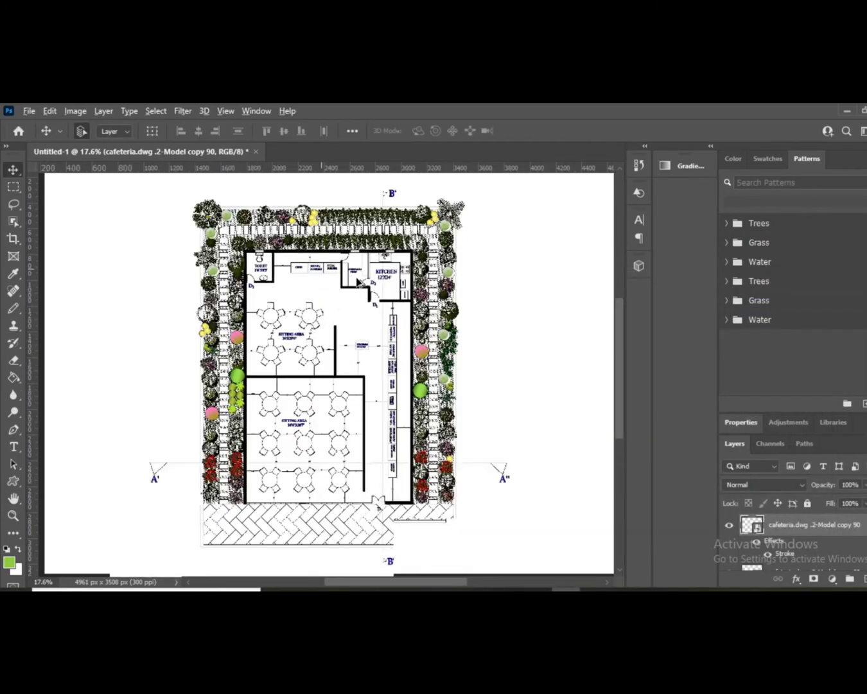
scroll(430, 211, up, 3)
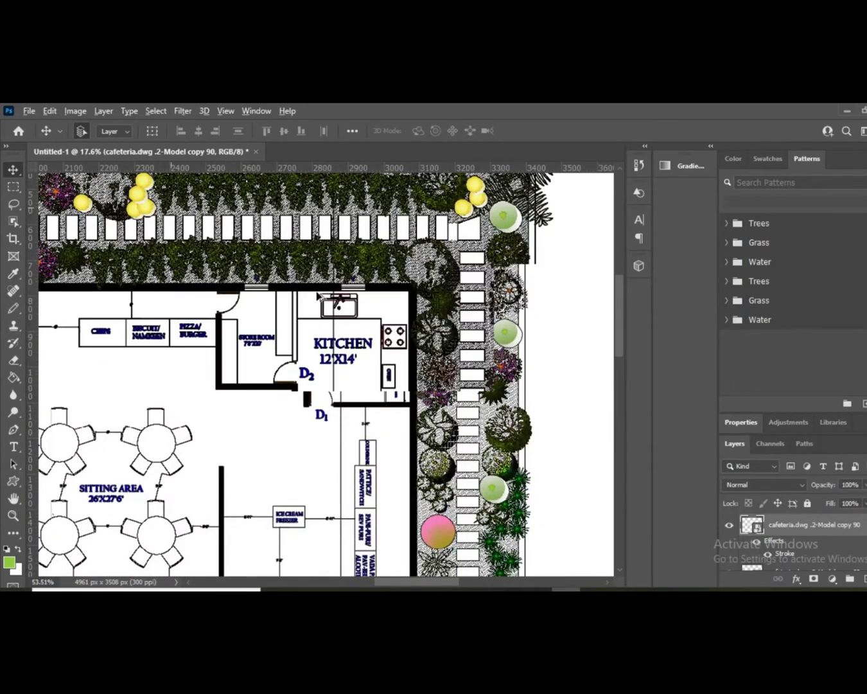
scroll(467, 280, up, 1)
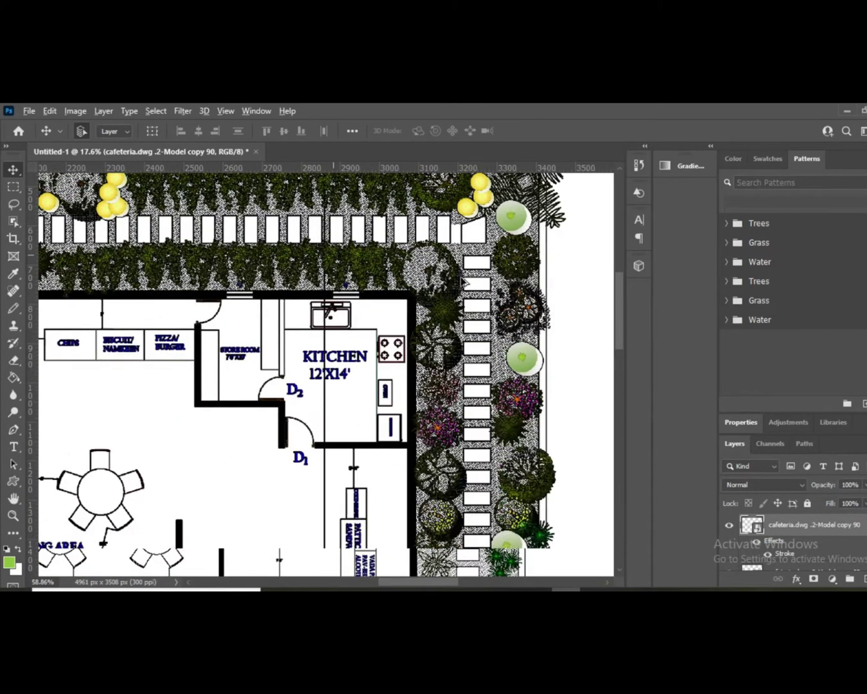
scroll(464, 282, up, 1)
scroll(464, 281, up, 4)
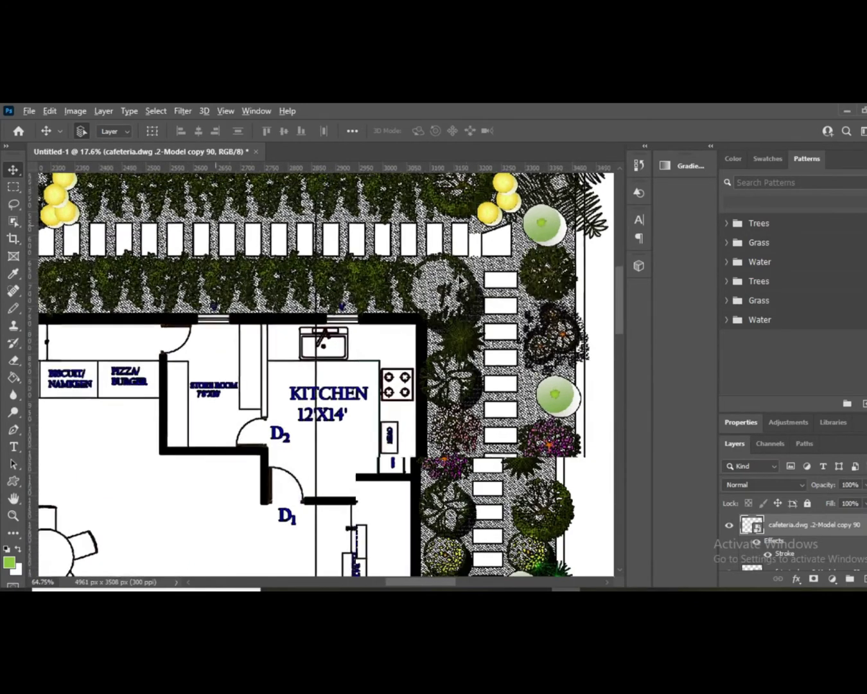
scroll(446, 280, down, 6)
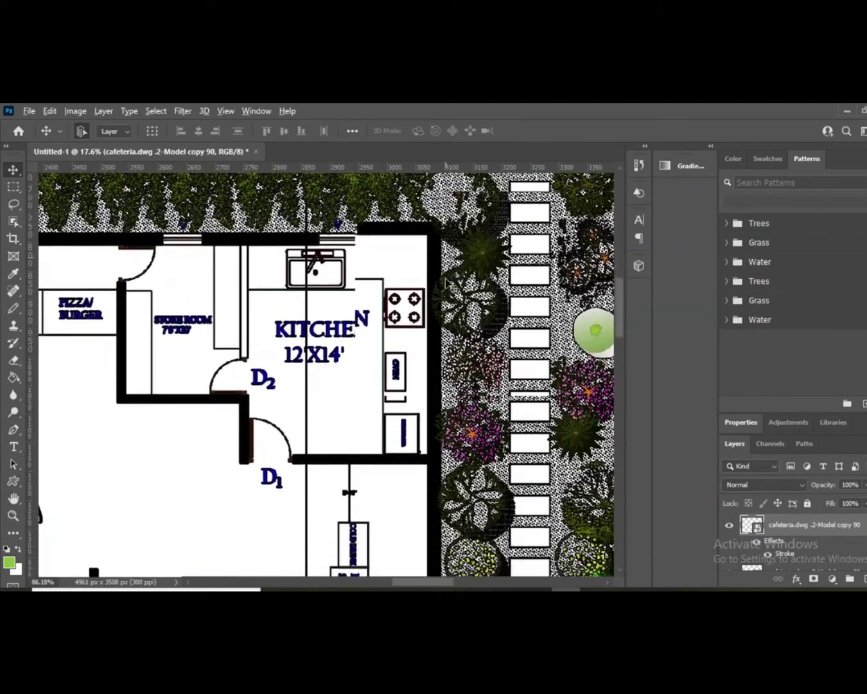
scroll(445, 277, down, 8)
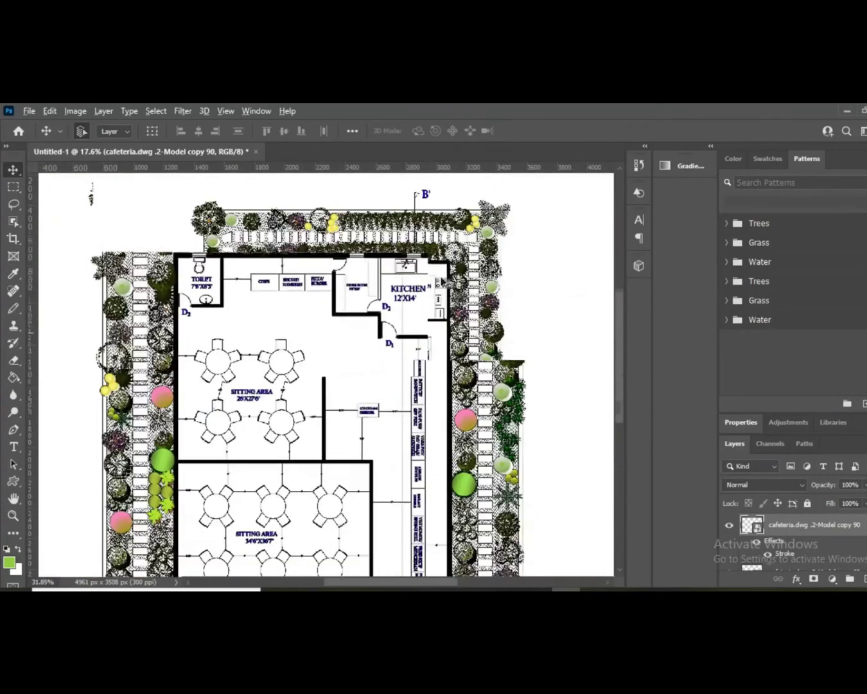
scroll(267, 499, up, 4)
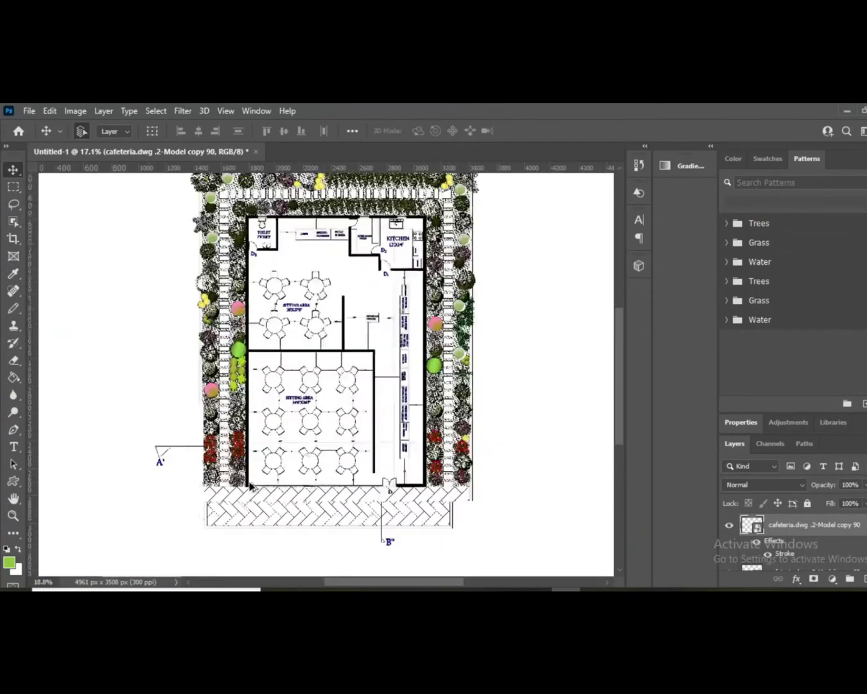
scroll(308, 375, up, 2)
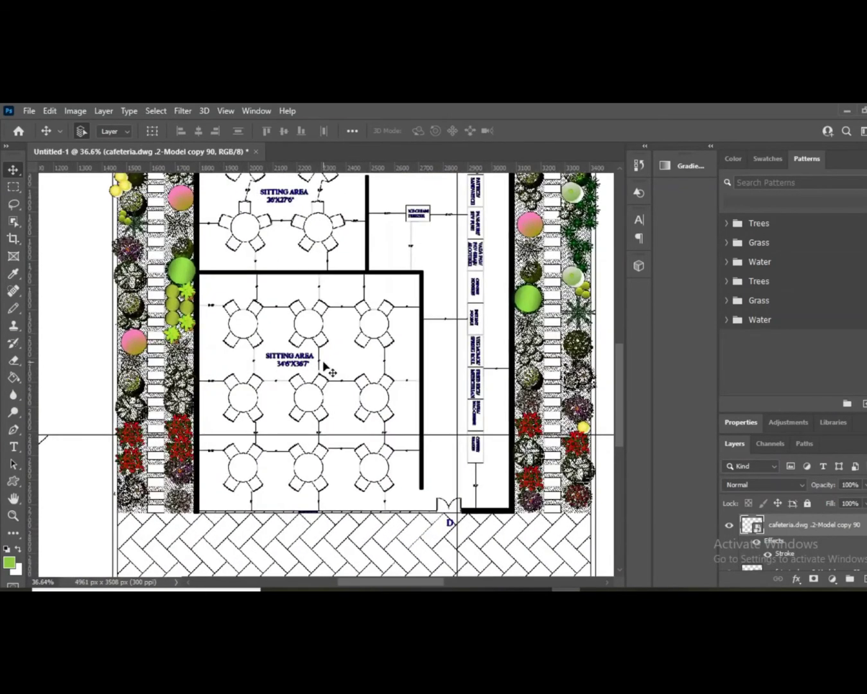
scroll(325, 365, down, 5)
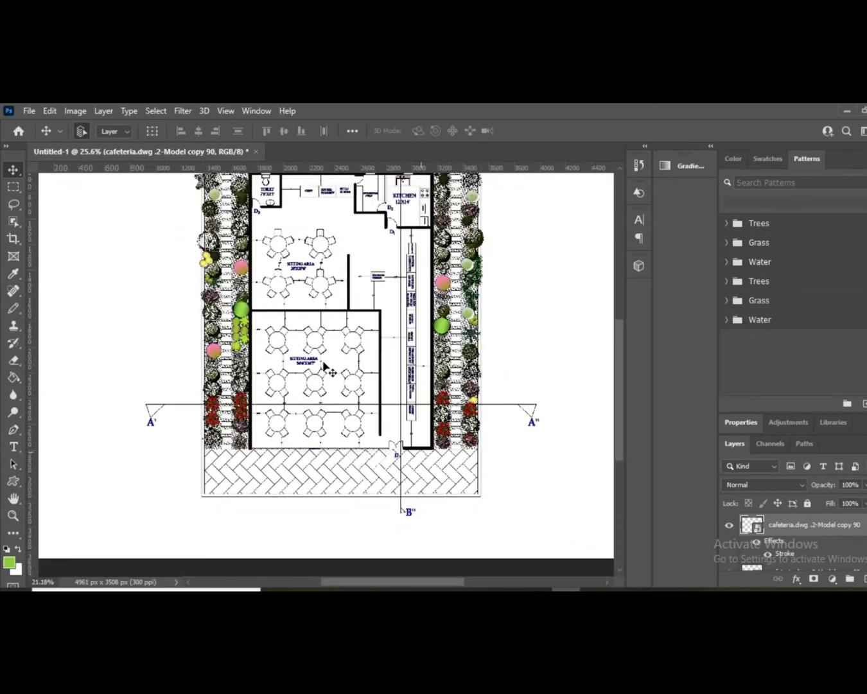
scroll(325, 366, down, 2)
scroll(385, 321, up, 2)
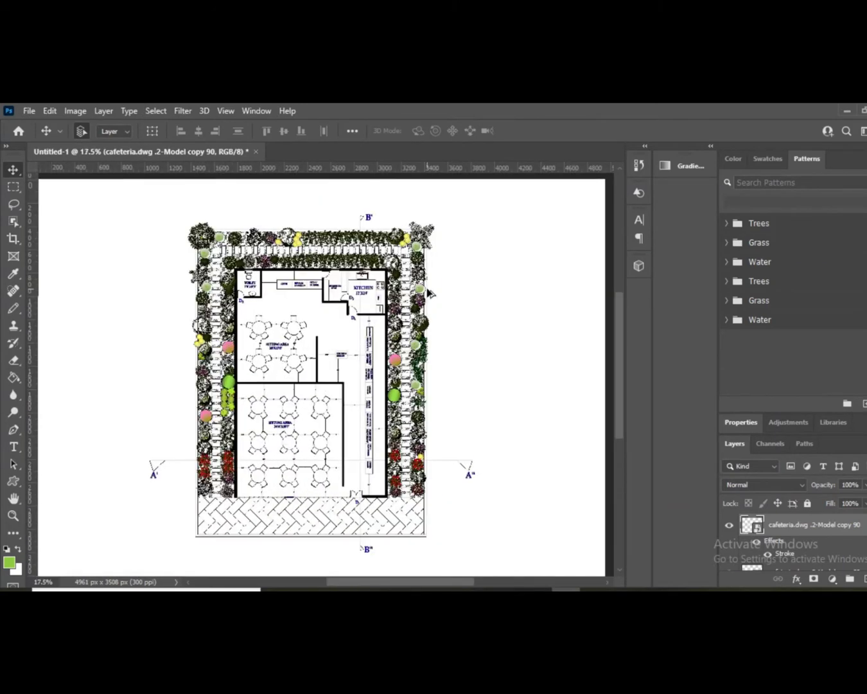
scroll(429, 292, down, 1)
scroll(172, 395, up, 1)
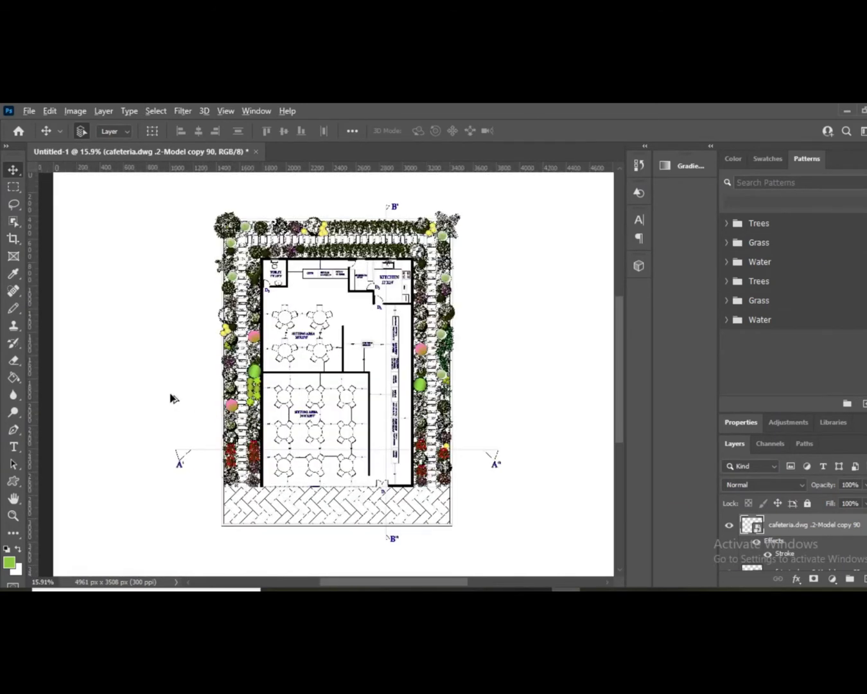
- Begin saving the cafeteria plan as a new file on the computer in JPEG format
scroll(177, 393, down, 1)
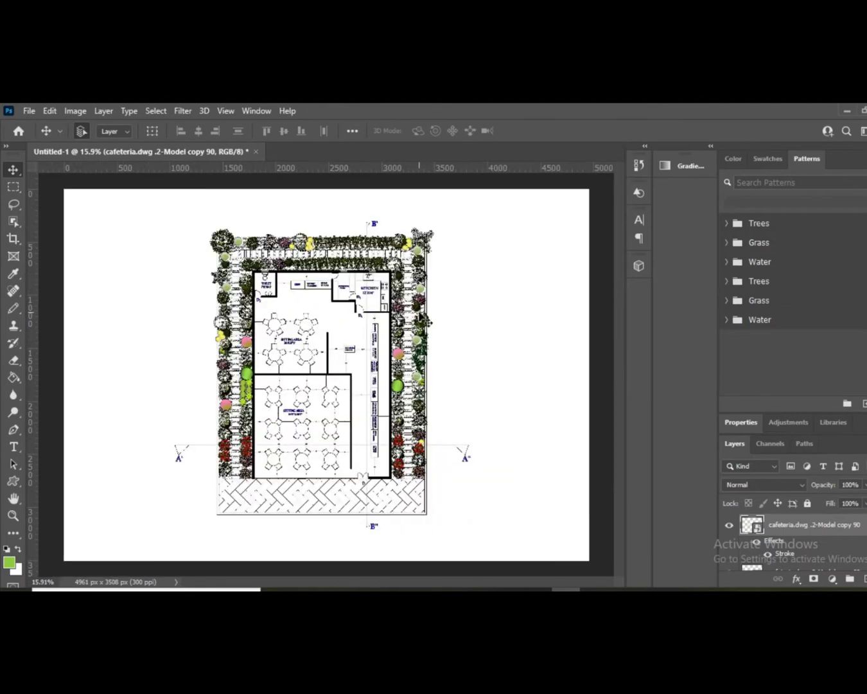
click(30, 110)
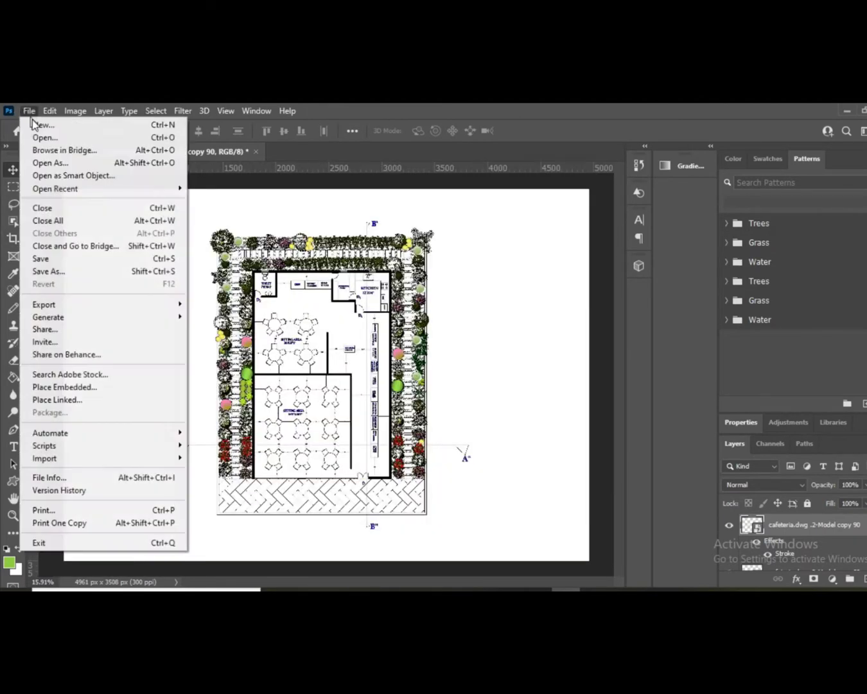
click(64, 274)
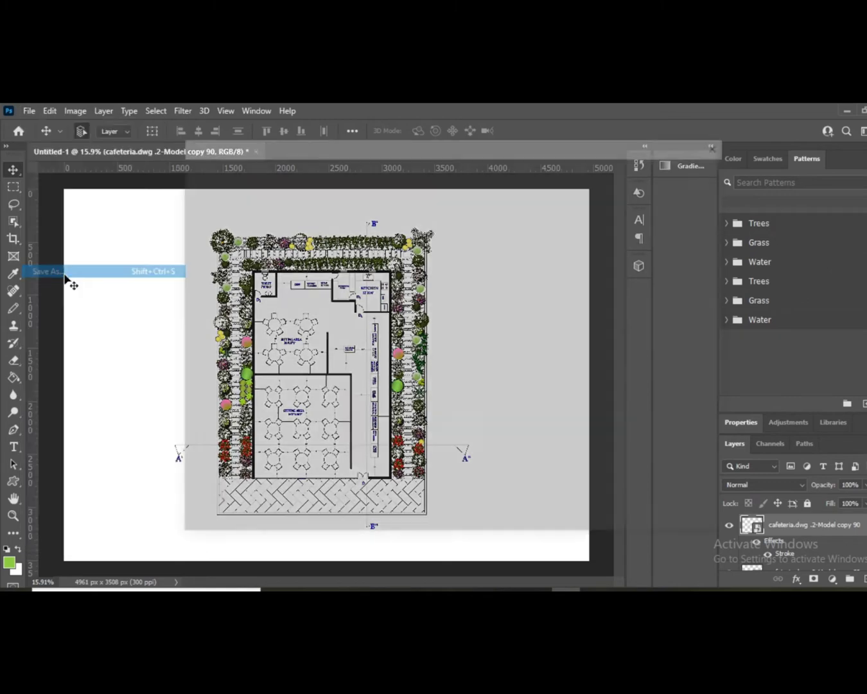
click(573, 467)
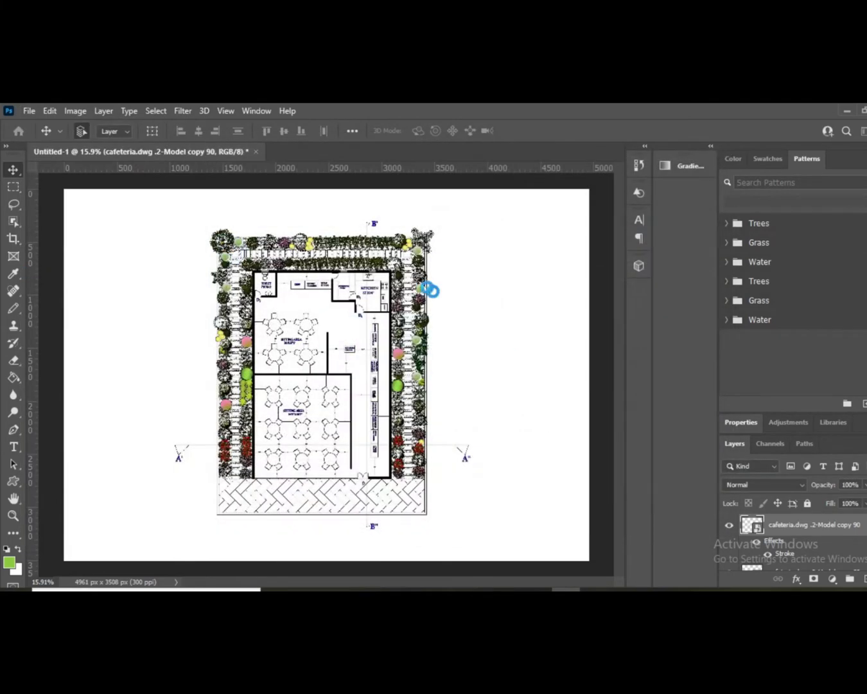
click(206, 373)
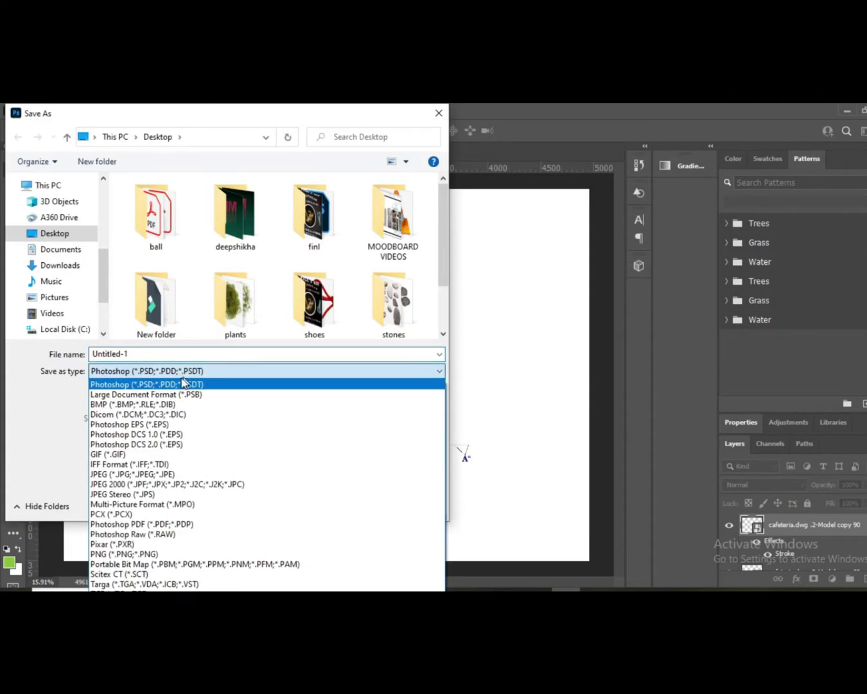
click(122, 474)
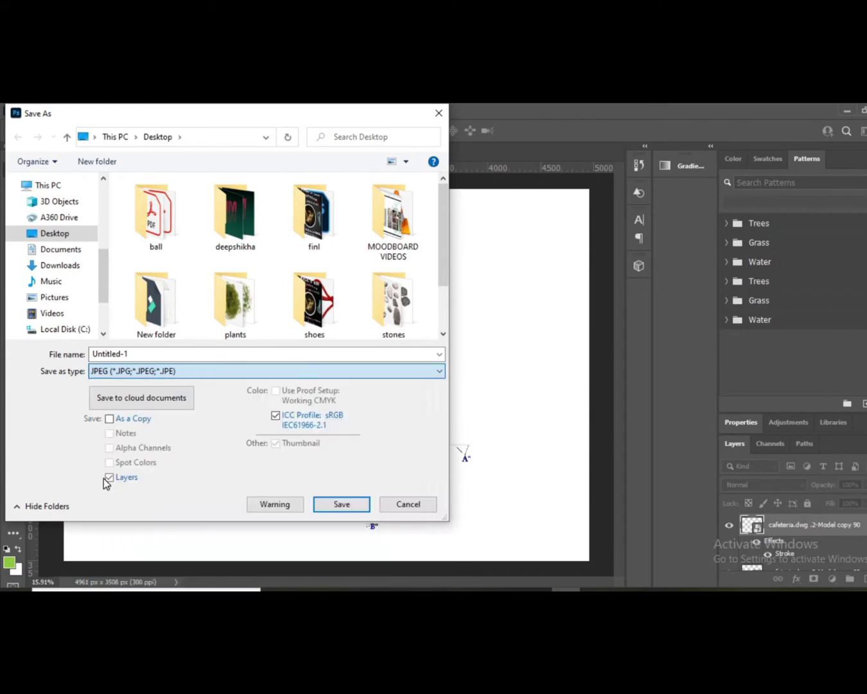
- Name the JPEG cafeteria 11 and save it to the Desktop at quality 12 (Maximum) with Baseline Optimized
click(147, 353)
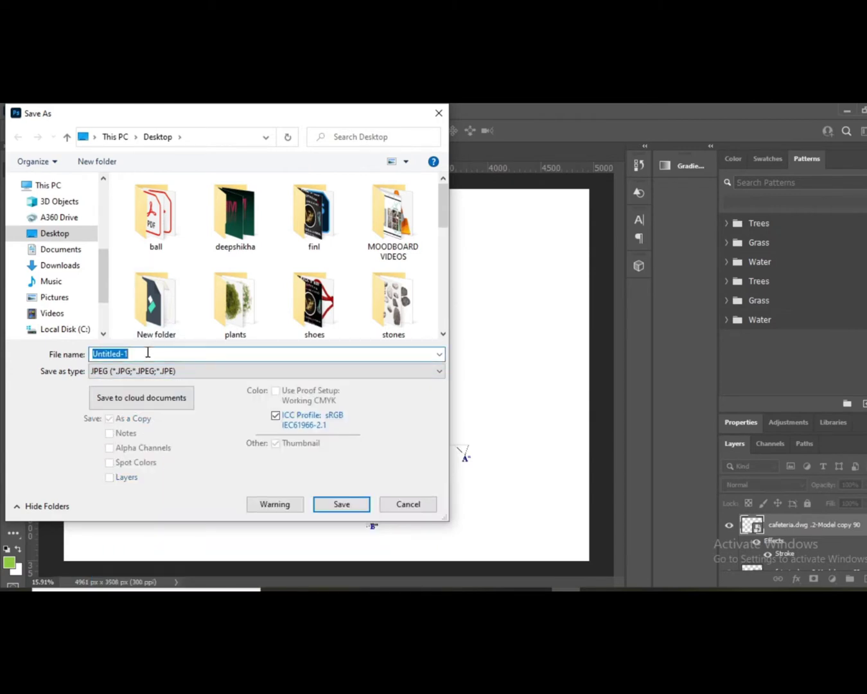
text(ca)
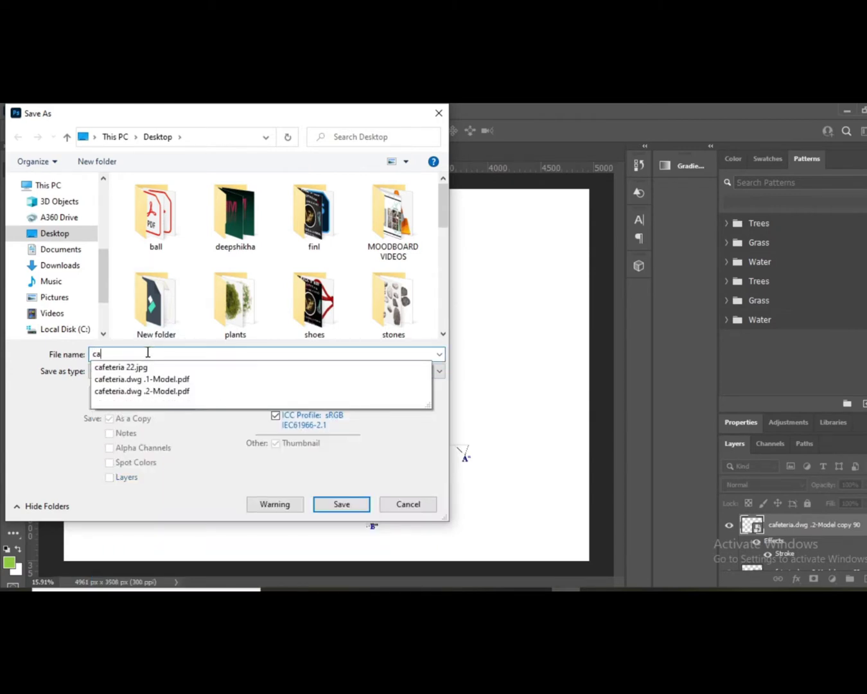
text(feteria 11)
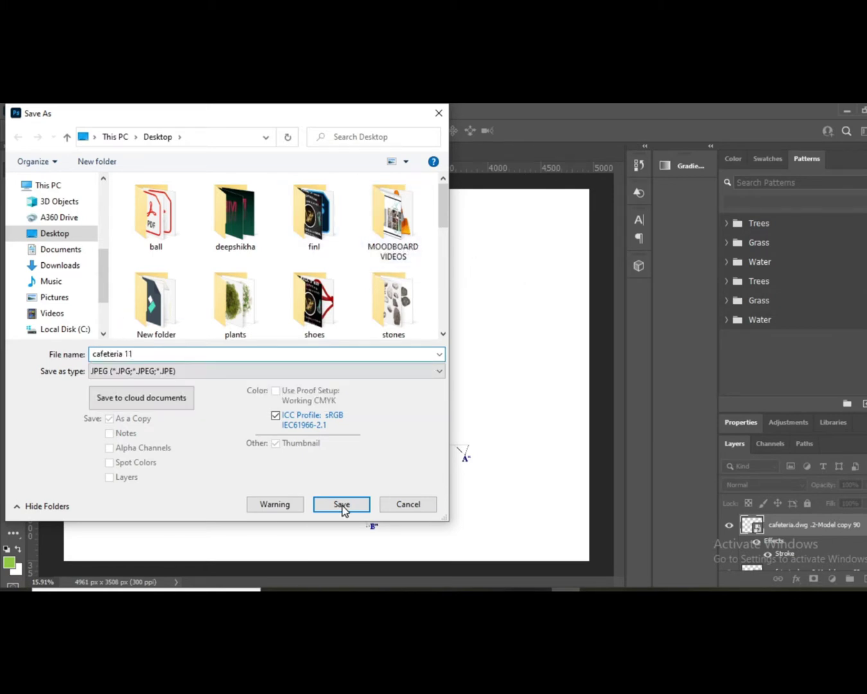
click(342, 504)
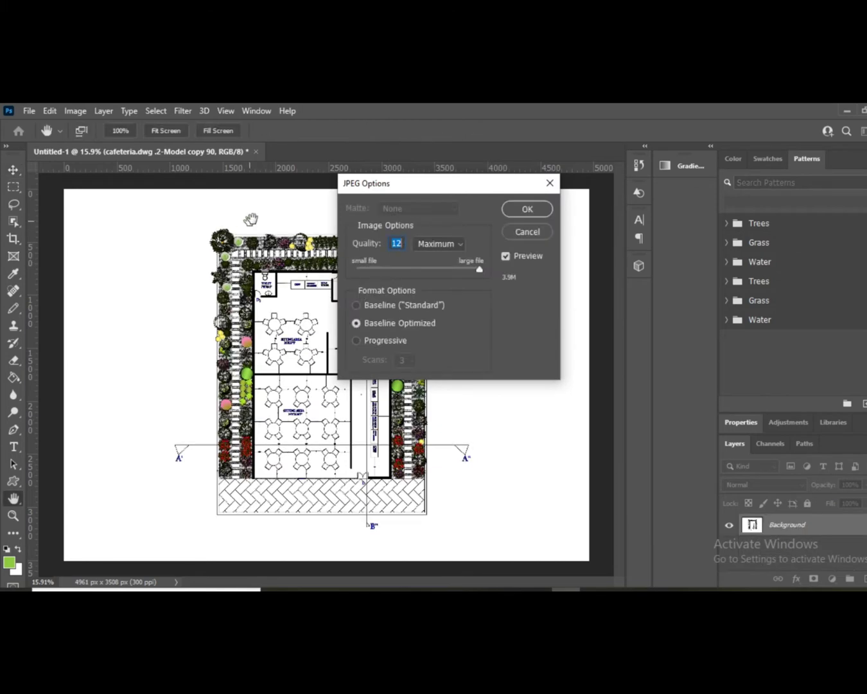
click(538, 209)
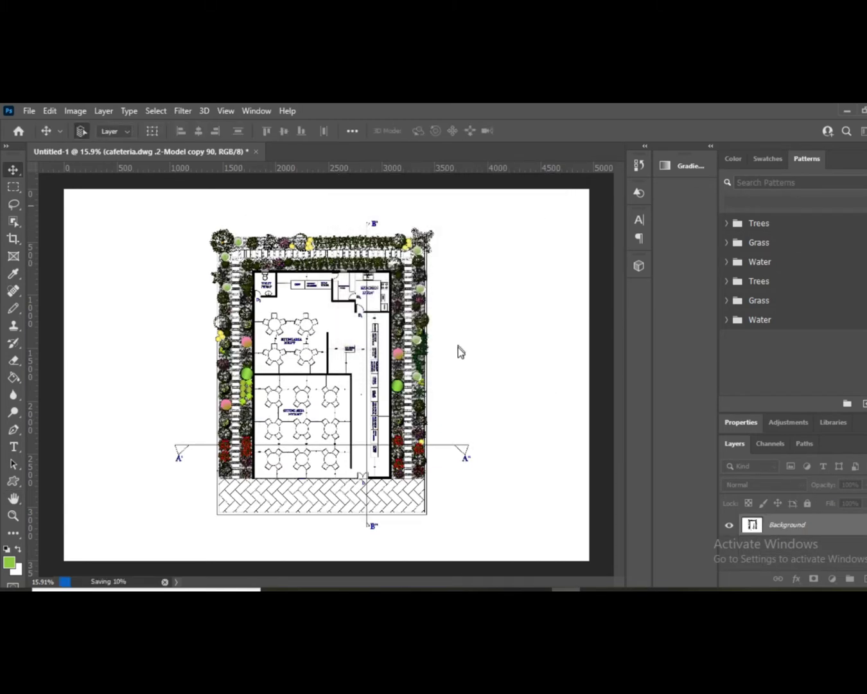
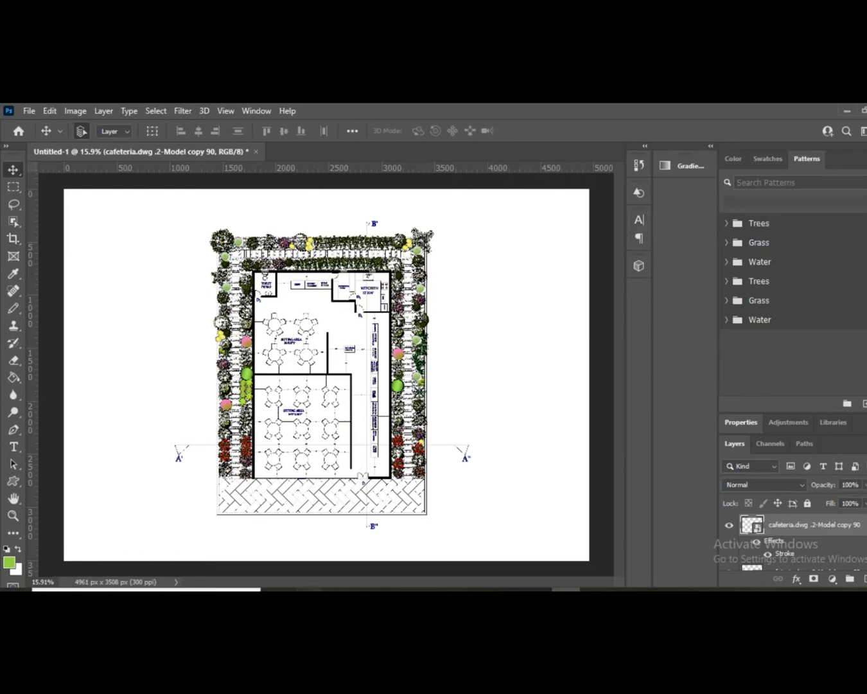
- Switch to the Desktop folder in File Explorer and open the exported cafeteria 11 image in Photos
mouse_move(311, 587)
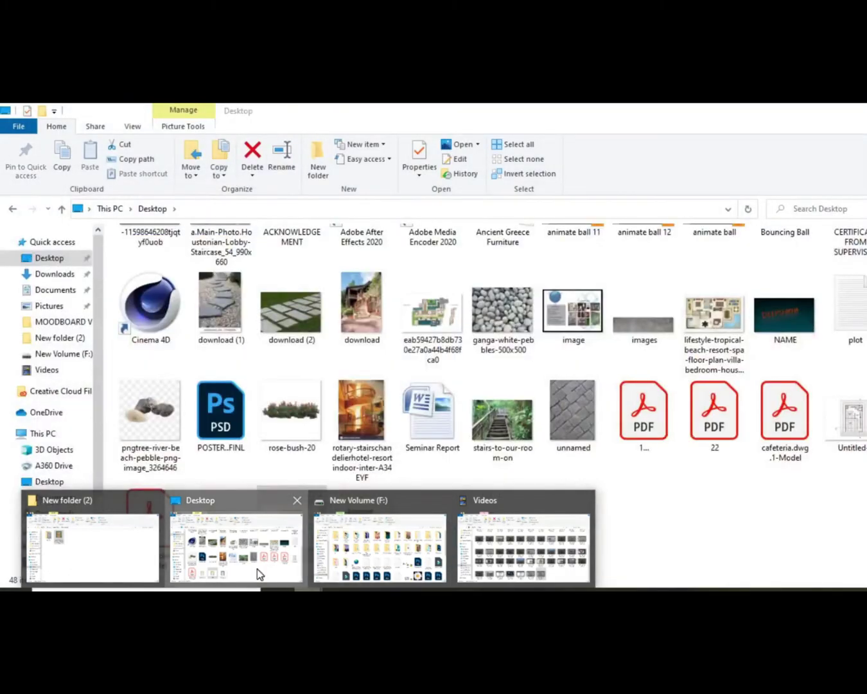
click(257, 568)
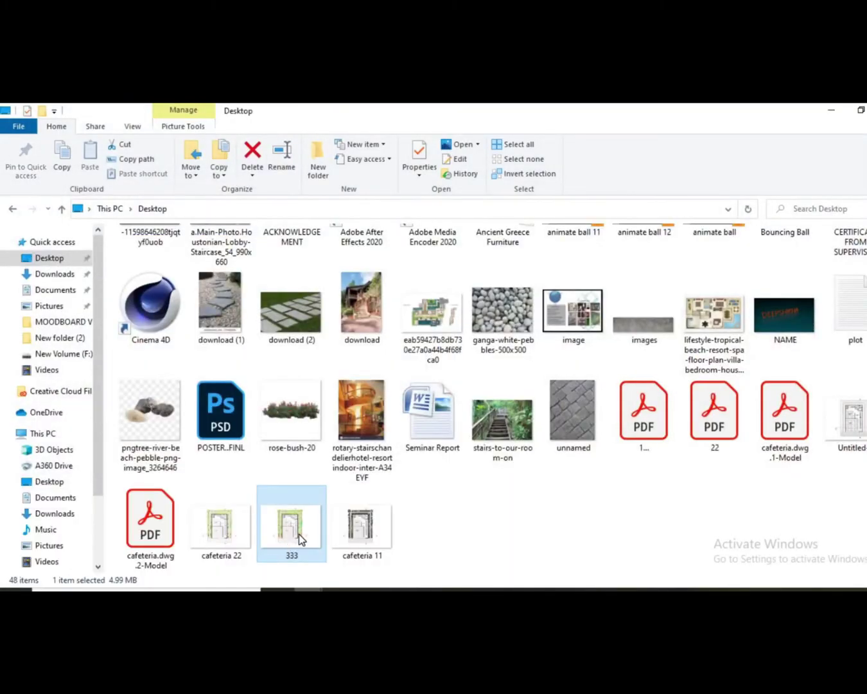
click(360, 541)
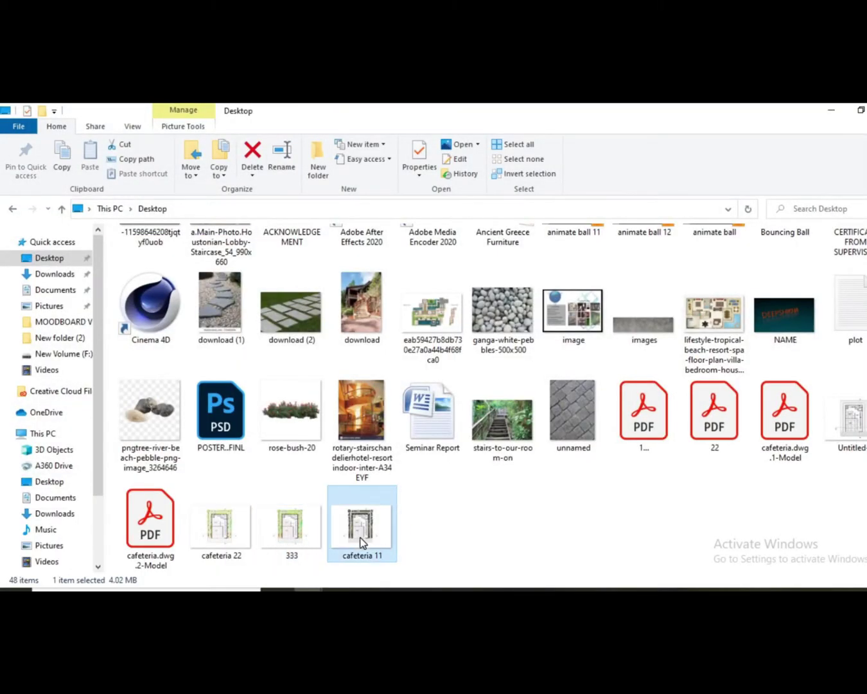
double_click(360, 541)
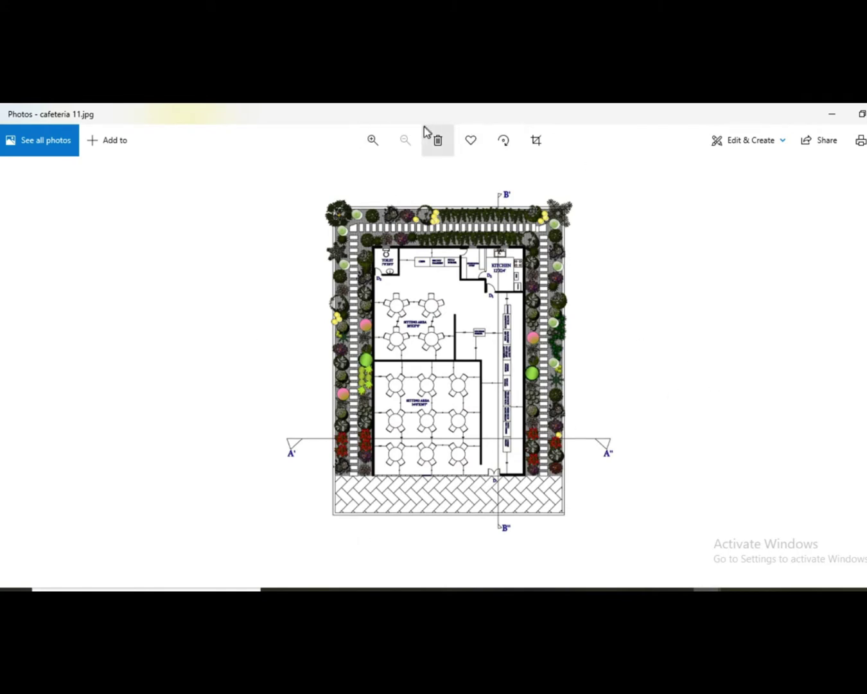
- Inspect the exported plan up close, from the sitting areas to the planting strip behind the toilet and kitchen
click(371, 141)
click(372, 141)
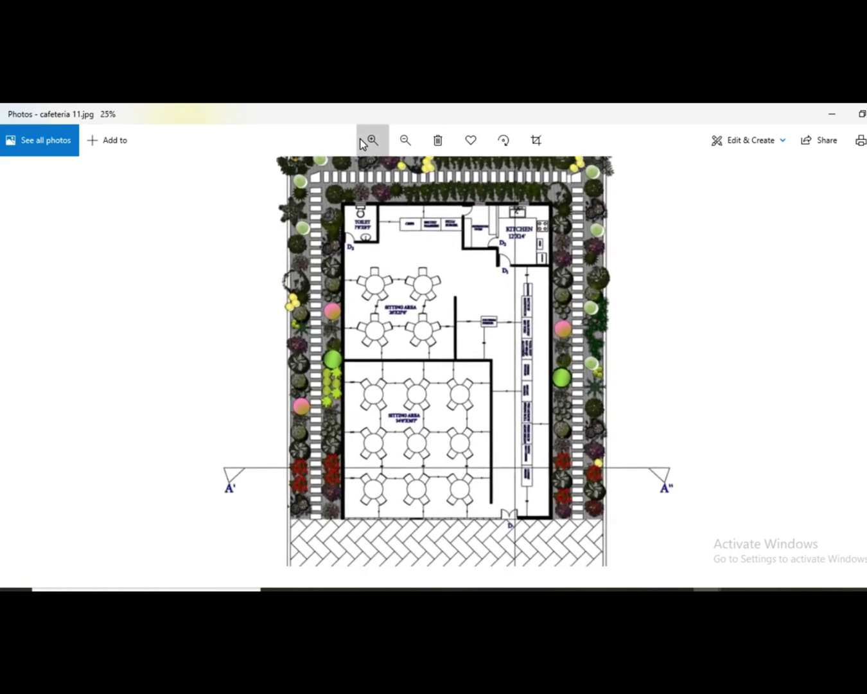
click(371, 141)
click(371, 141)
click(371, 140)
click(371, 140)
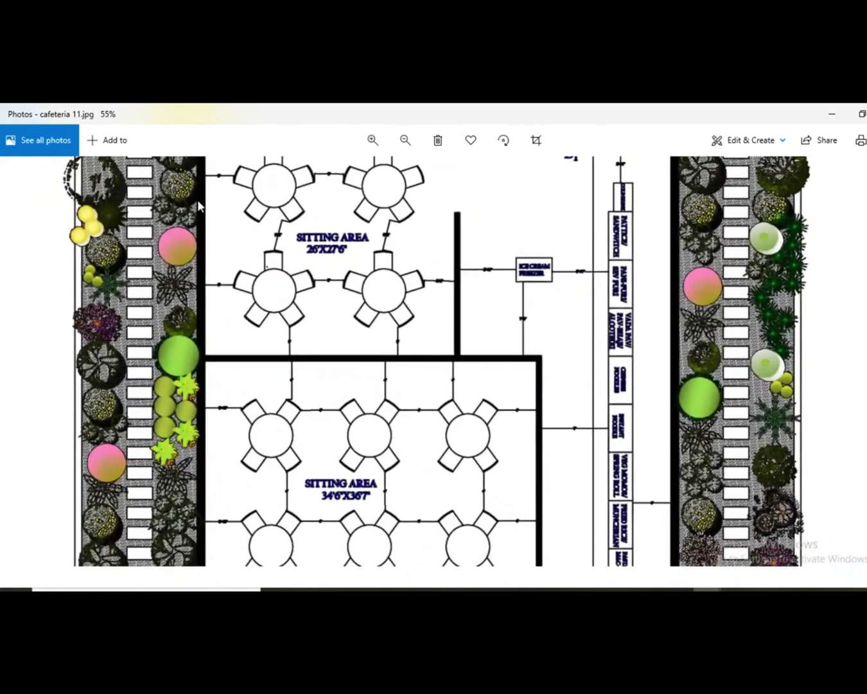
mouse_move(203, 239)
mouse_down()
mouse_move(213, 570)
mouse_move(199, 586)
mouse_up()
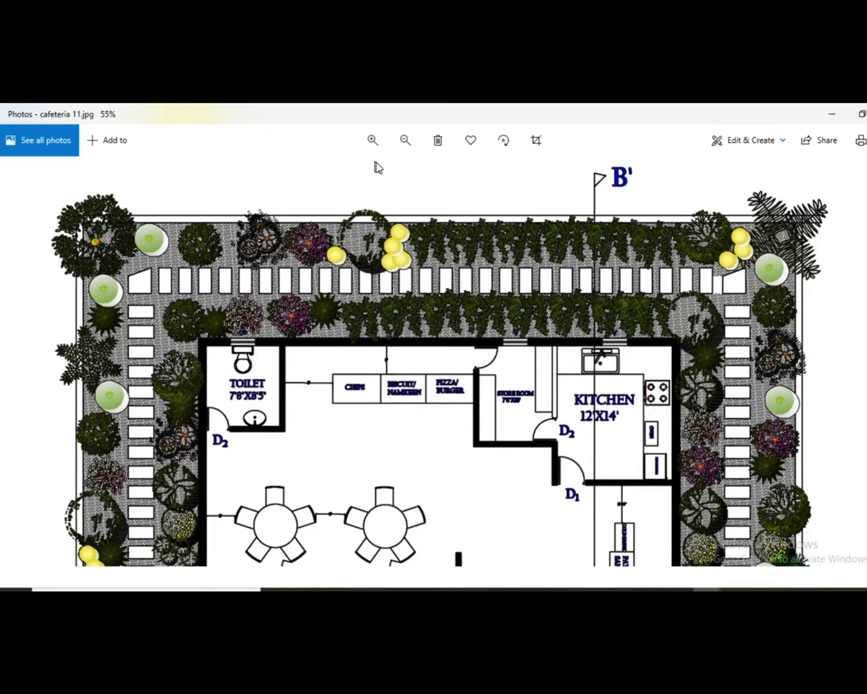
- Examine the plants, pebble texture and stepping-stone path in the garden strip beside the sitting areas
scroll(359, 299, down, 6)
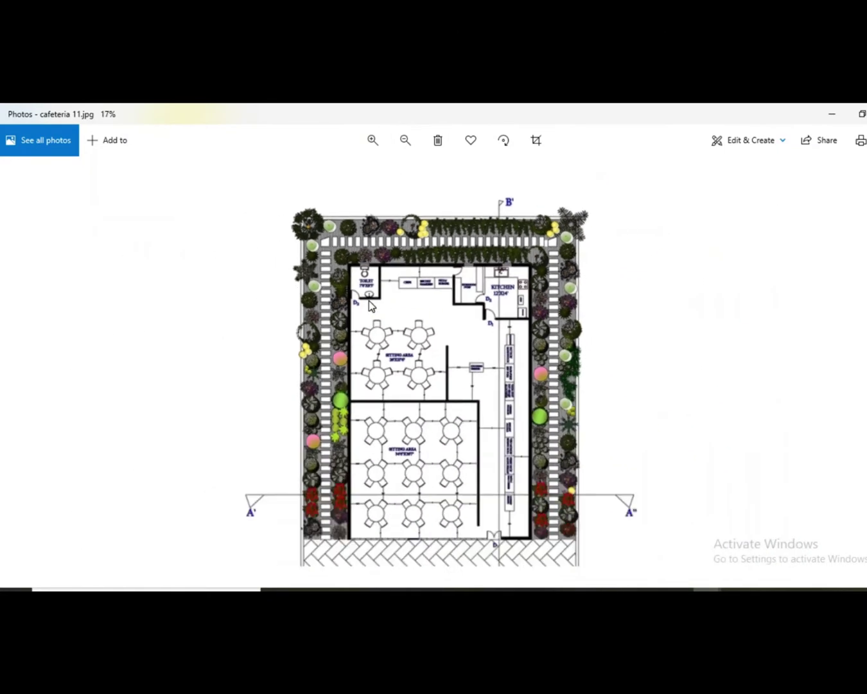
scroll(478, 378, up, 4)
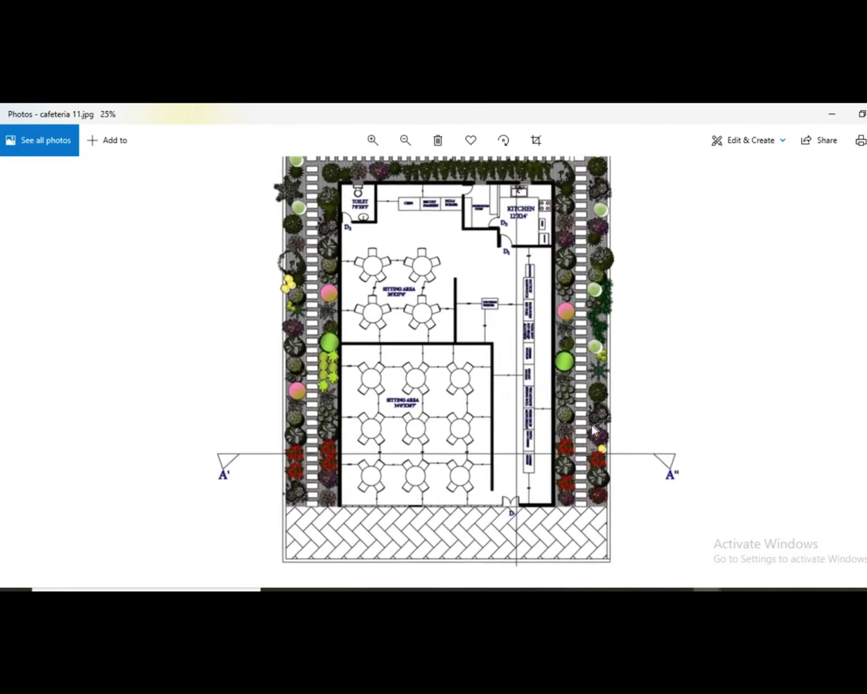
scroll(305, 330, up, 5)
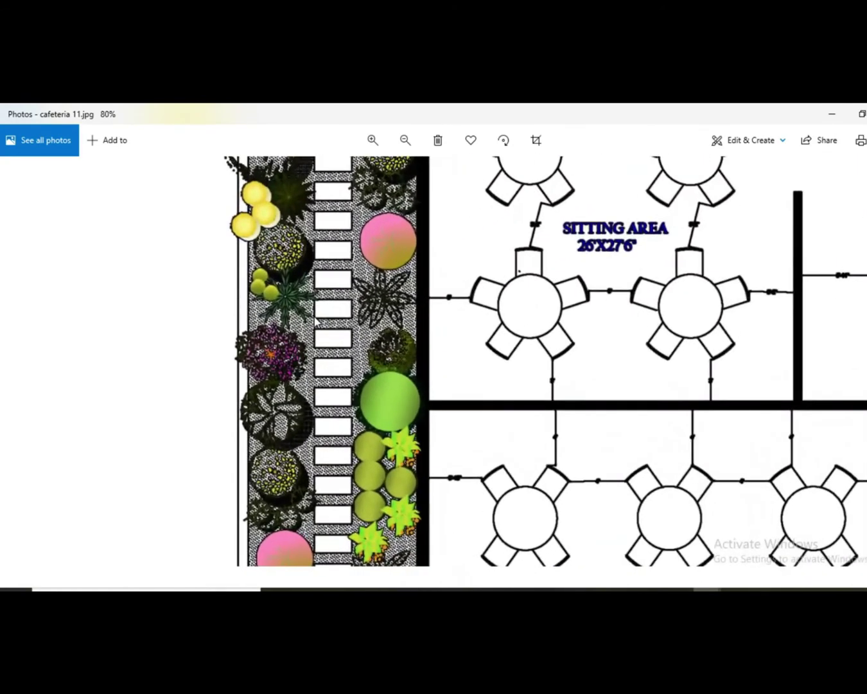
scroll(315, 319, up, 5)
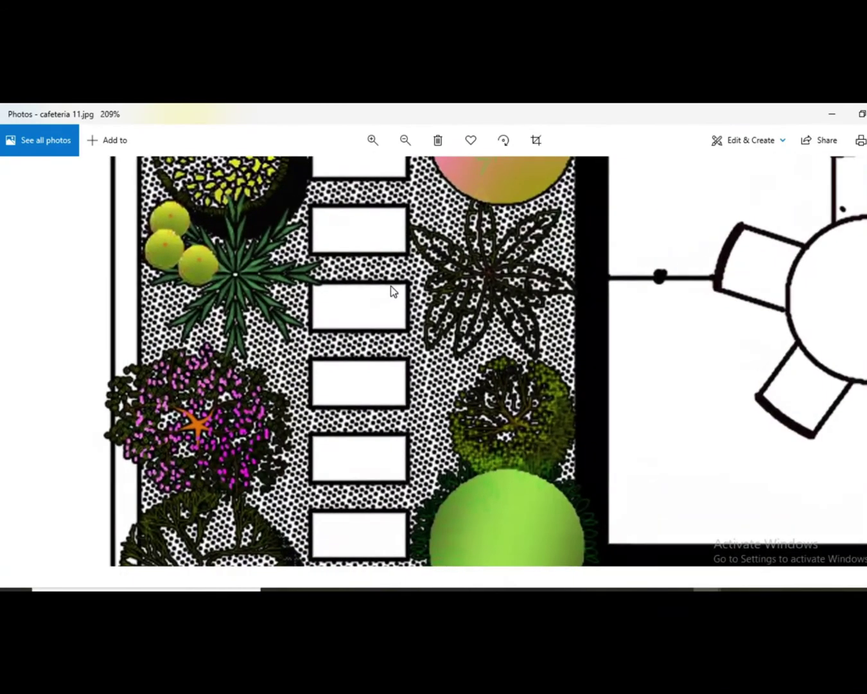
scroll(320, 315, down, 5)
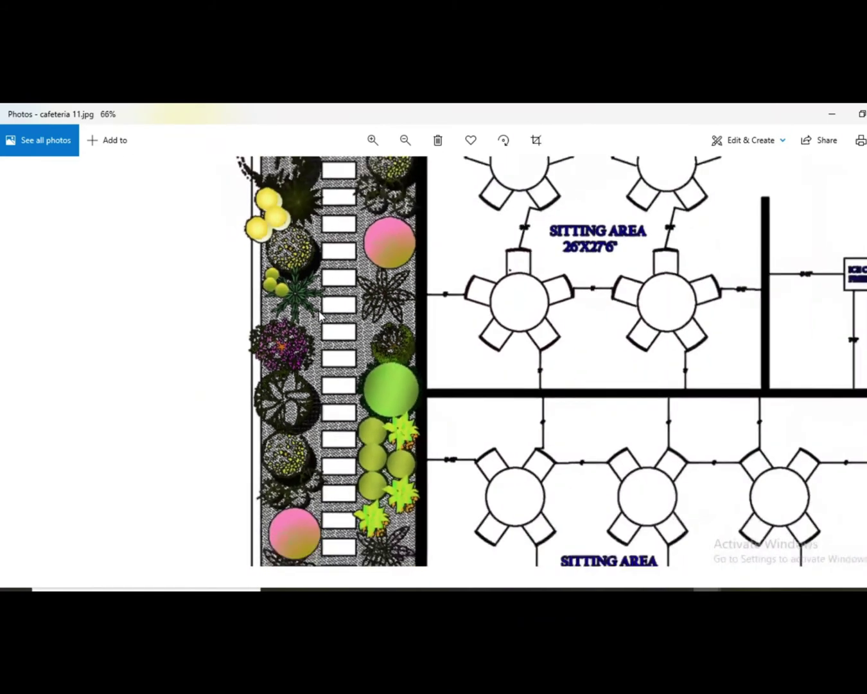
scroll(320, 314, down, 4)
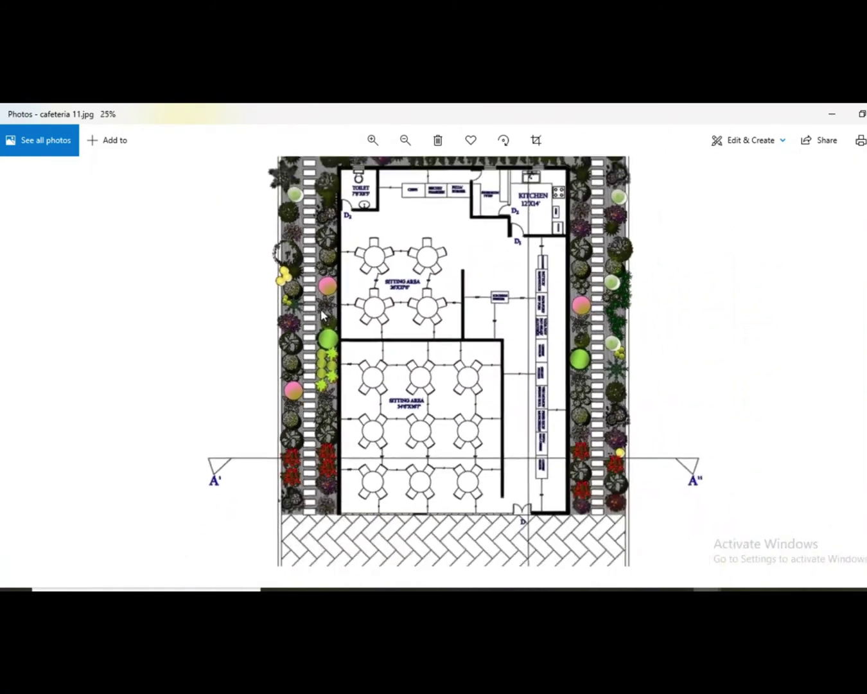
- Review the rear hedge rows, corner trees and overall planting layout of the exported cafeteria plan
scroll(601, 277, down, 1)
scroll(399, 233, up, 2)
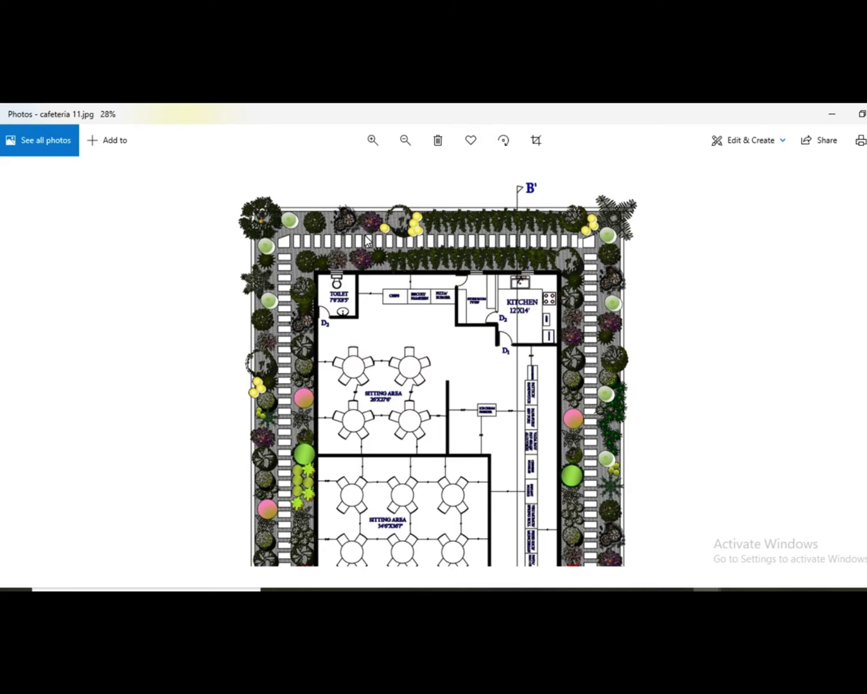
scroll(304, 228, down, 3)
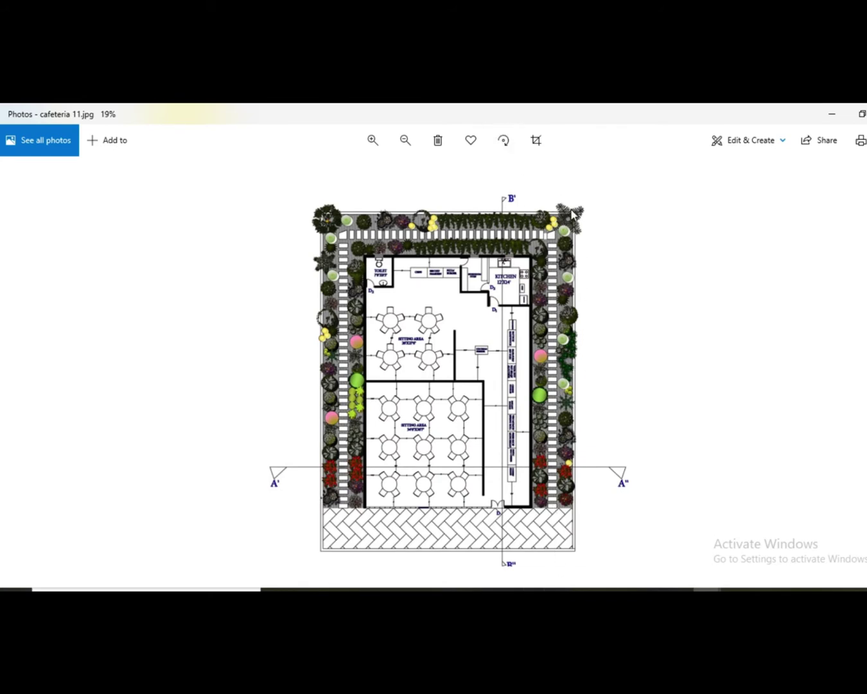
scroll(585, 200, up, 2)
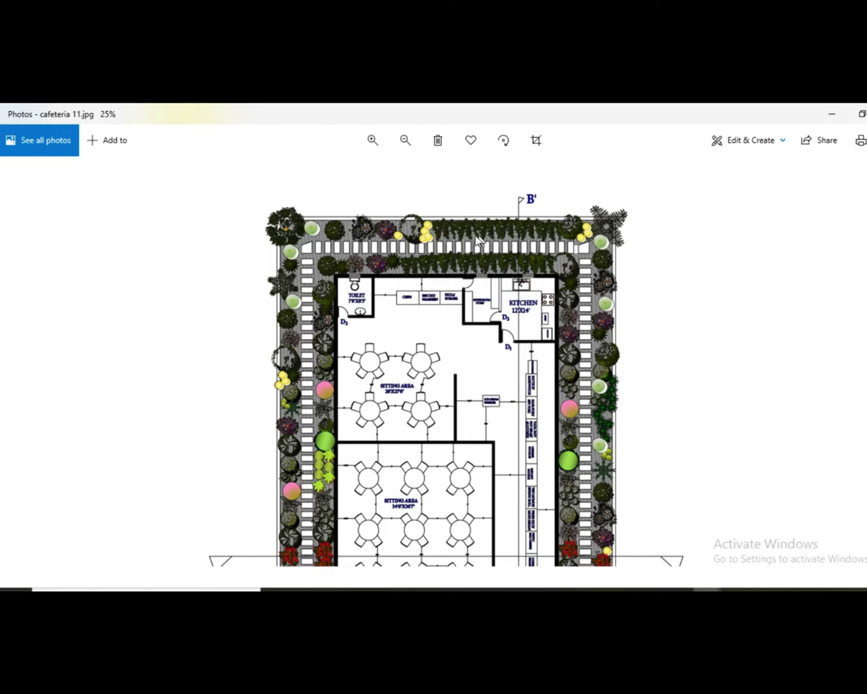
scroll(476, 242, down, 1)
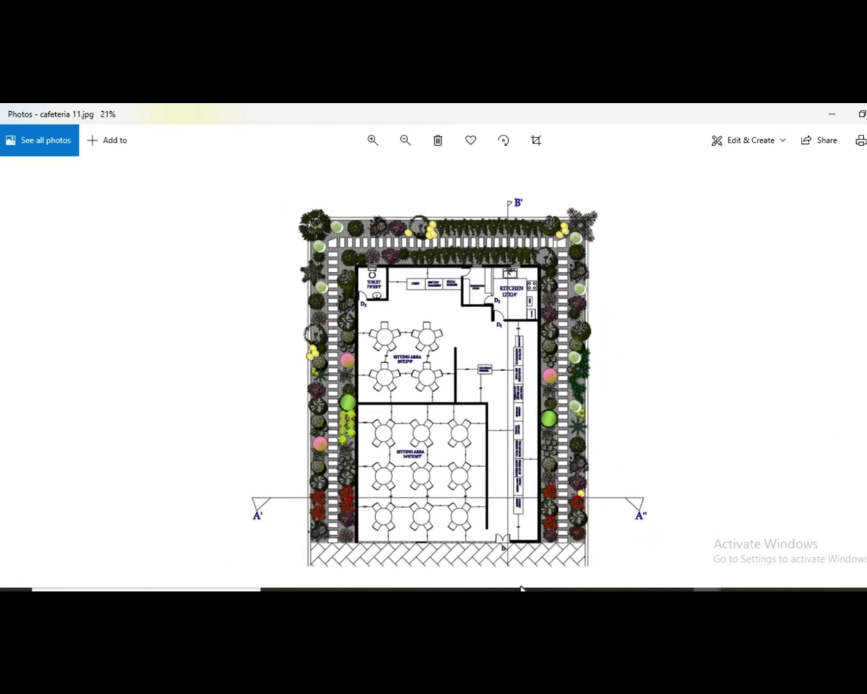
scroll(512, 419, down, 2)
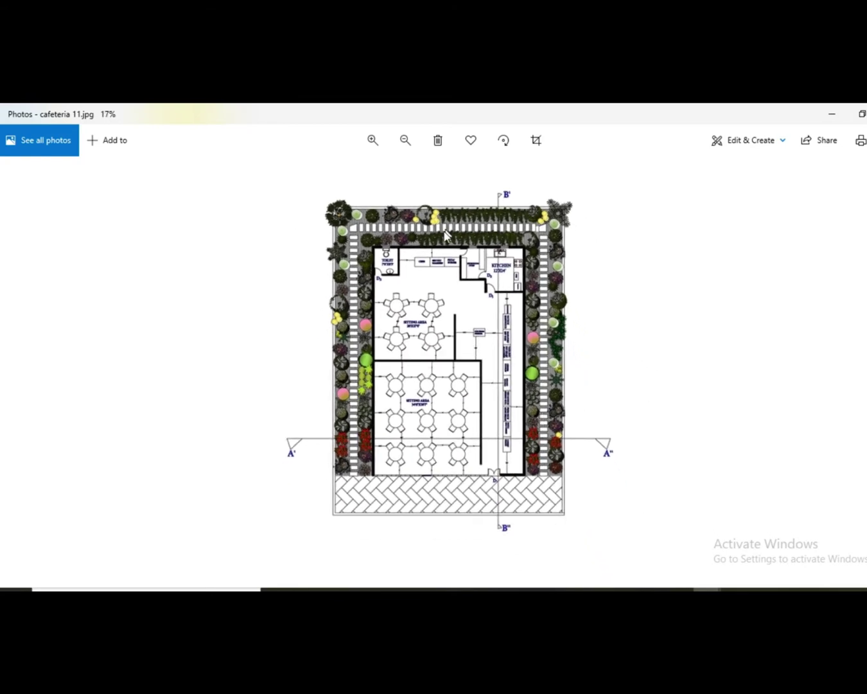
scroll(430, 236, up, 2)
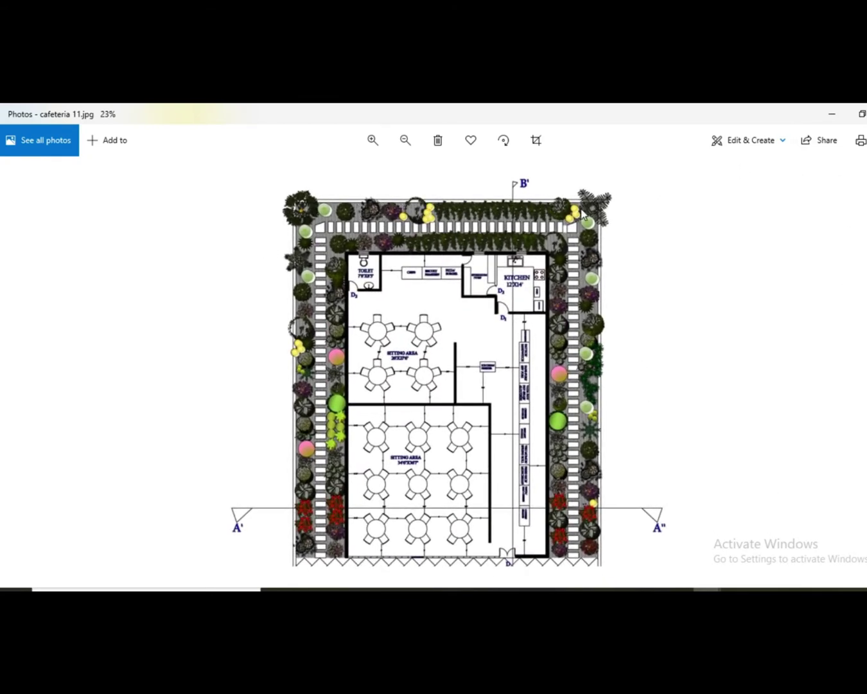
- Switch to the open cafetaria-Model_3-removebg-preview.png image and examine the trees and shrubs around its rendered plan
mouse_move(621, 590)
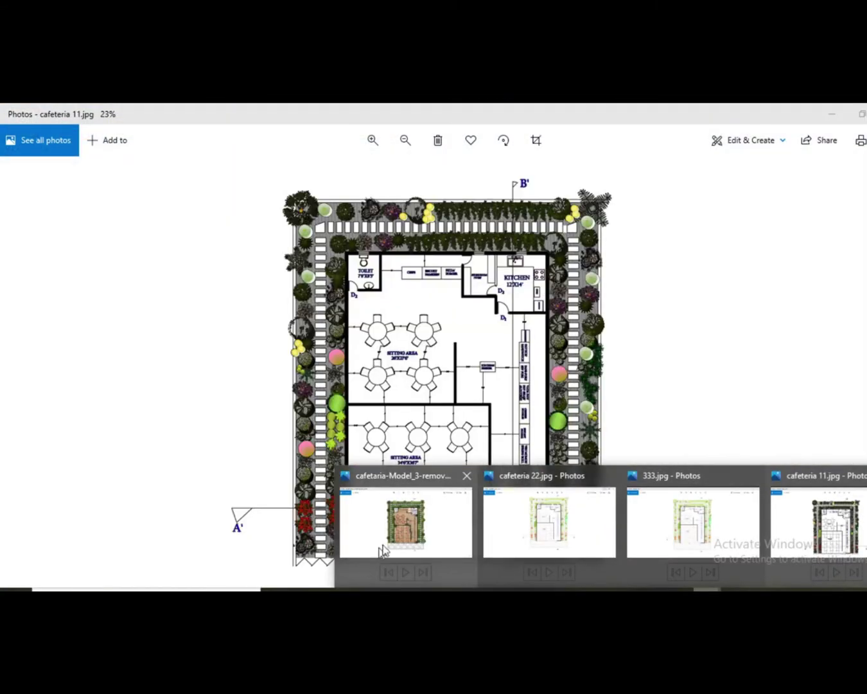
click(387, 543)
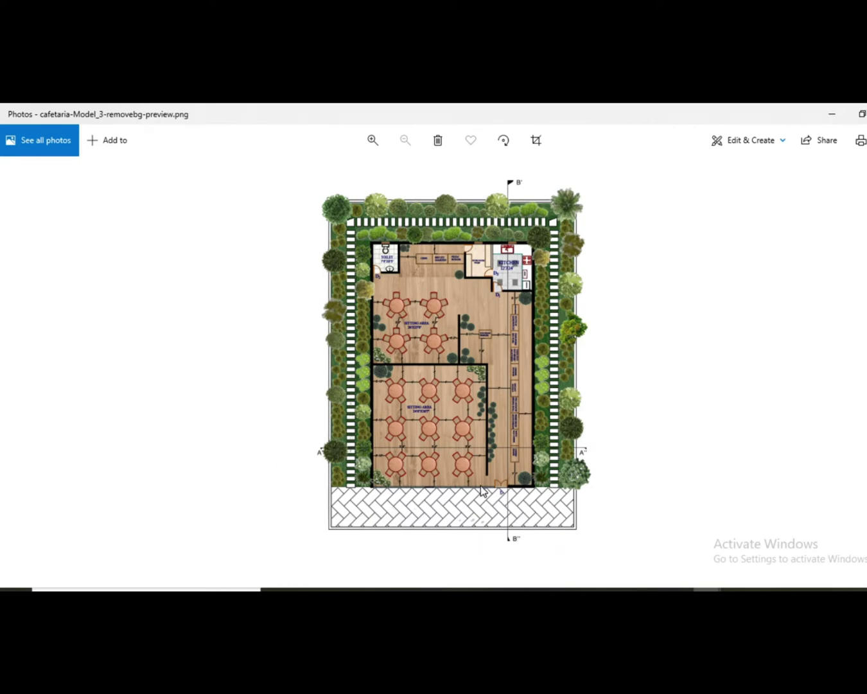
scroll(389, 194, up, 1)
scroll(388, 193, up, 3)
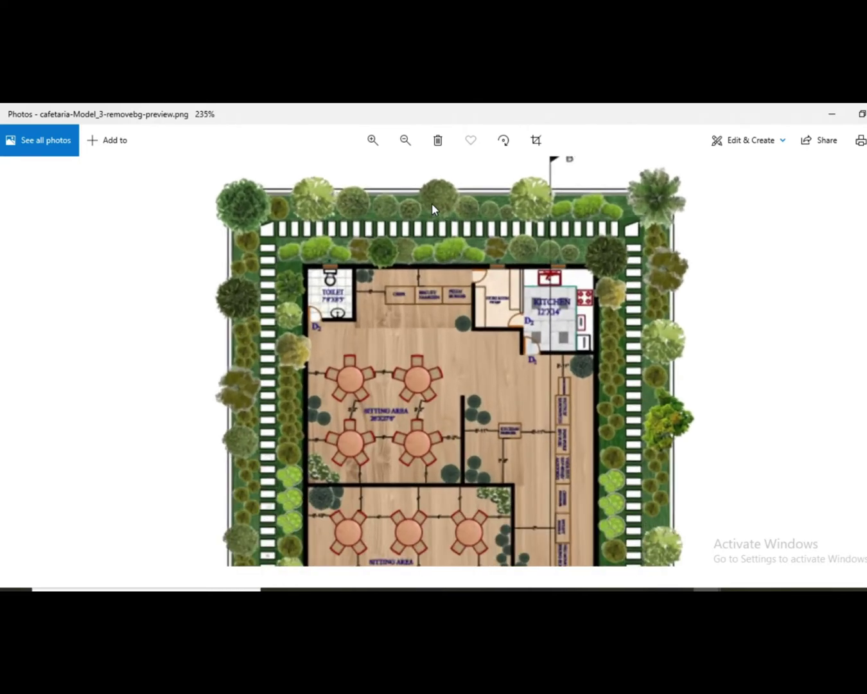
scroll(344, 329, down, 3)
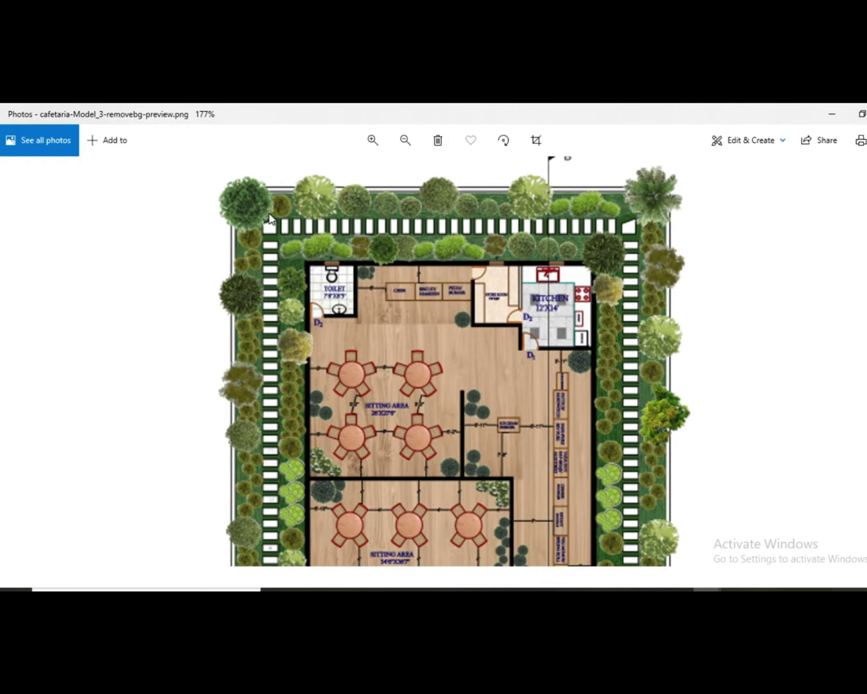
- Review the sitting areas, front paving and full layout of the rendered cafeteria plan
scroll(358, 215, down, 2)
scroll(329, 439, up, 2)
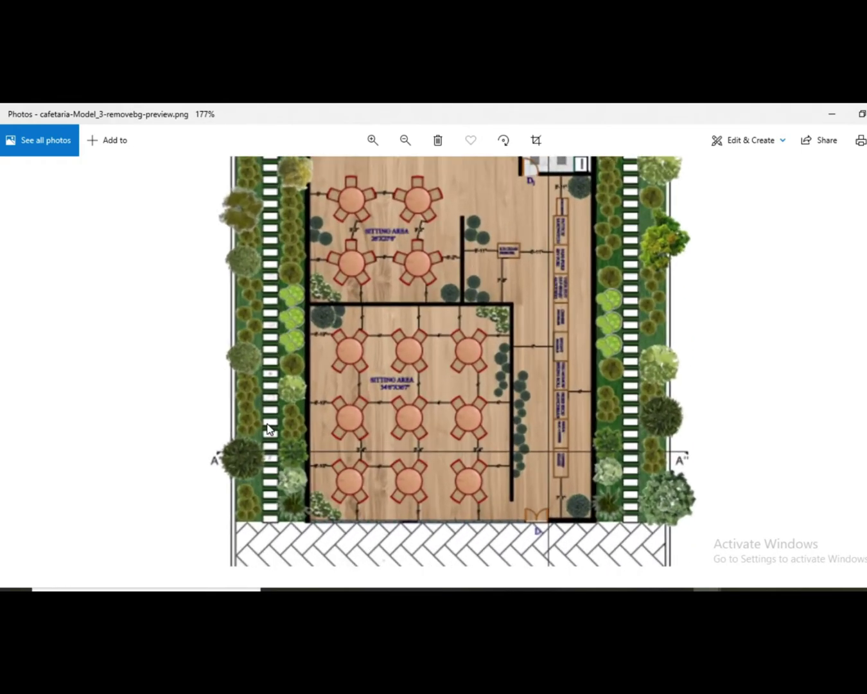
scroll(635, 403, down, 1)
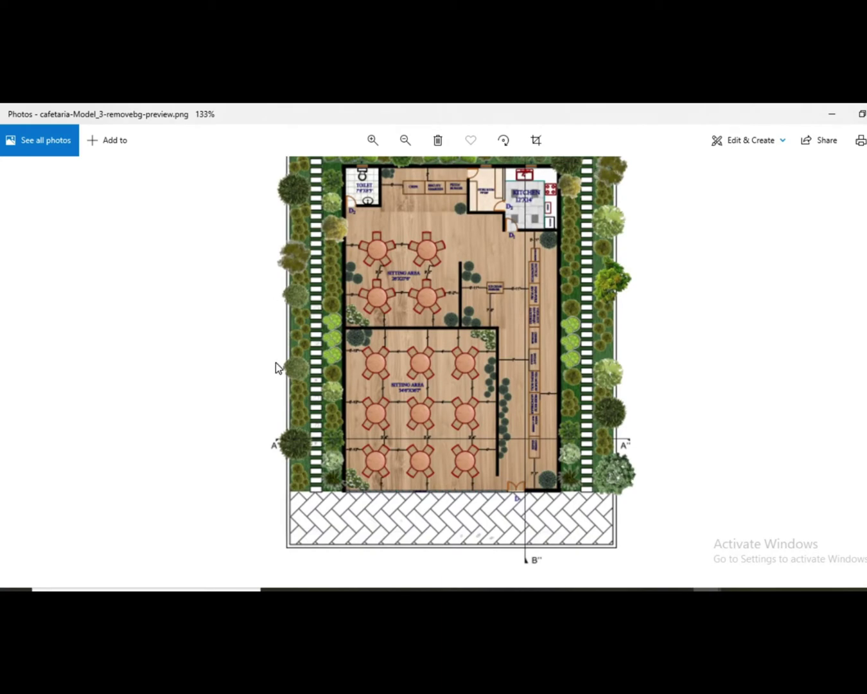
scroll(276, 363, down, 1)
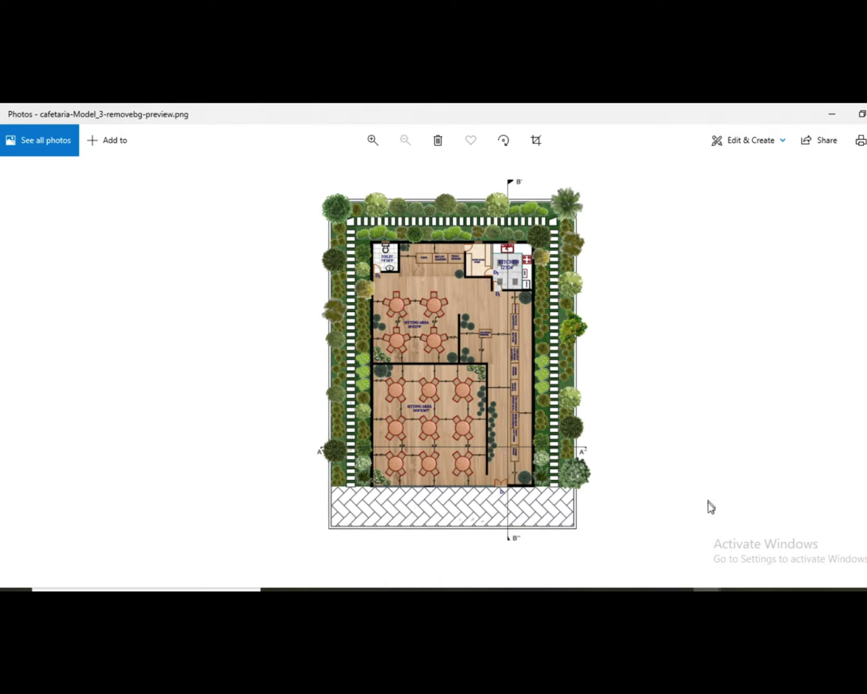
- Switch to Photoshop and set the stroke size of the cafeteria.dwg .2-Model copy 90 layer to 1 px
mouse_move(566, 588)
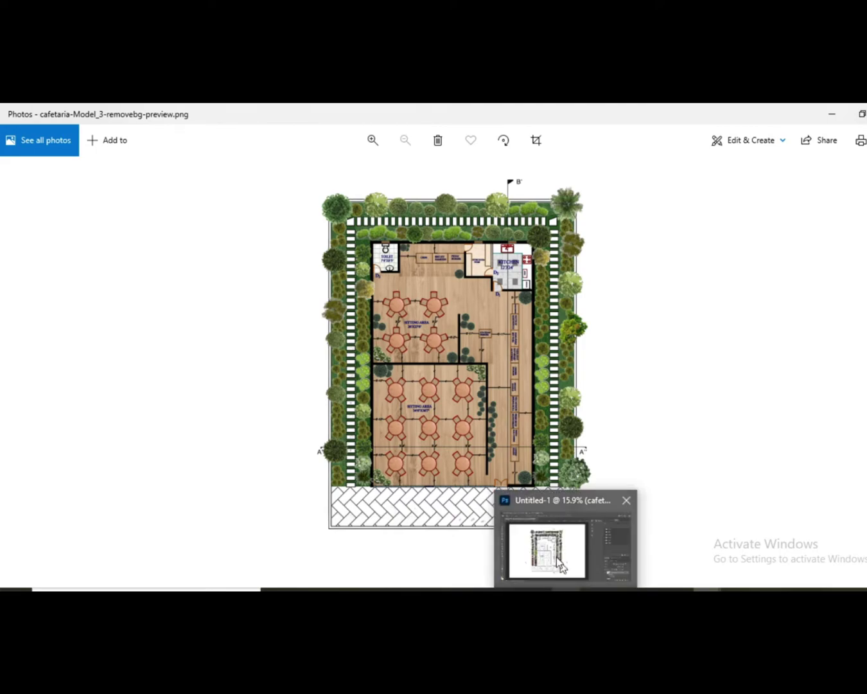
click(528, 517)
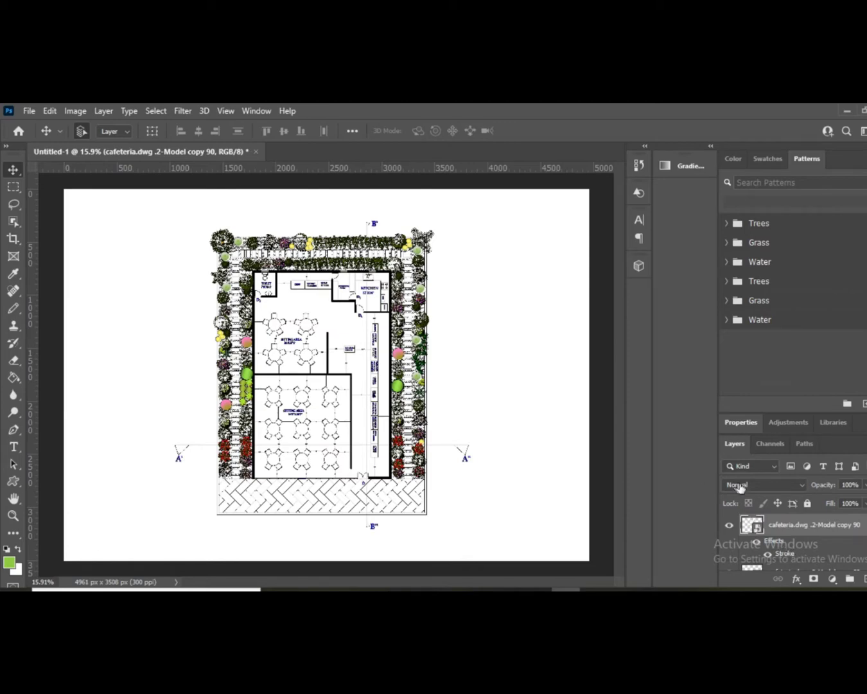
double_click(779, 554)
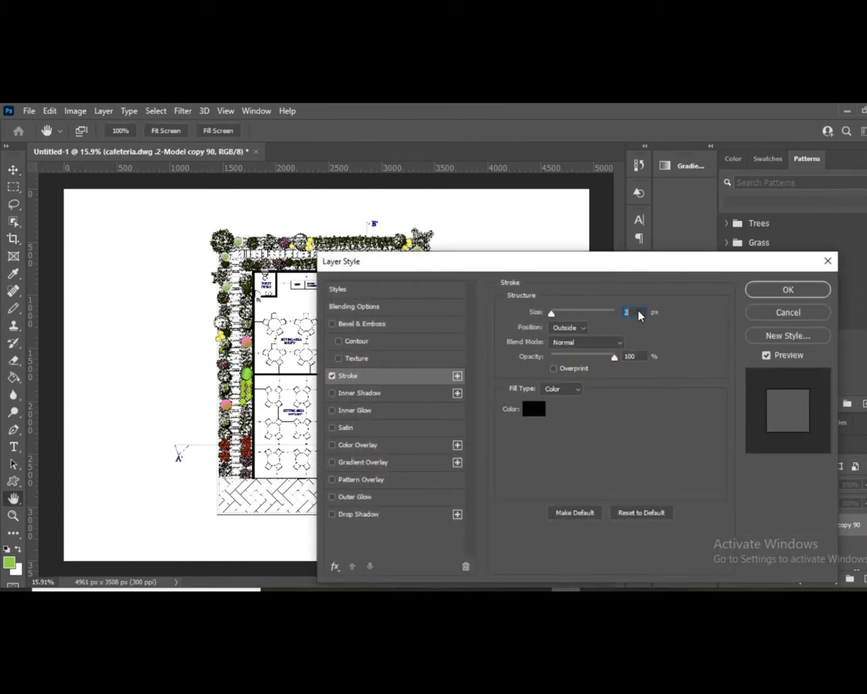
text(1)
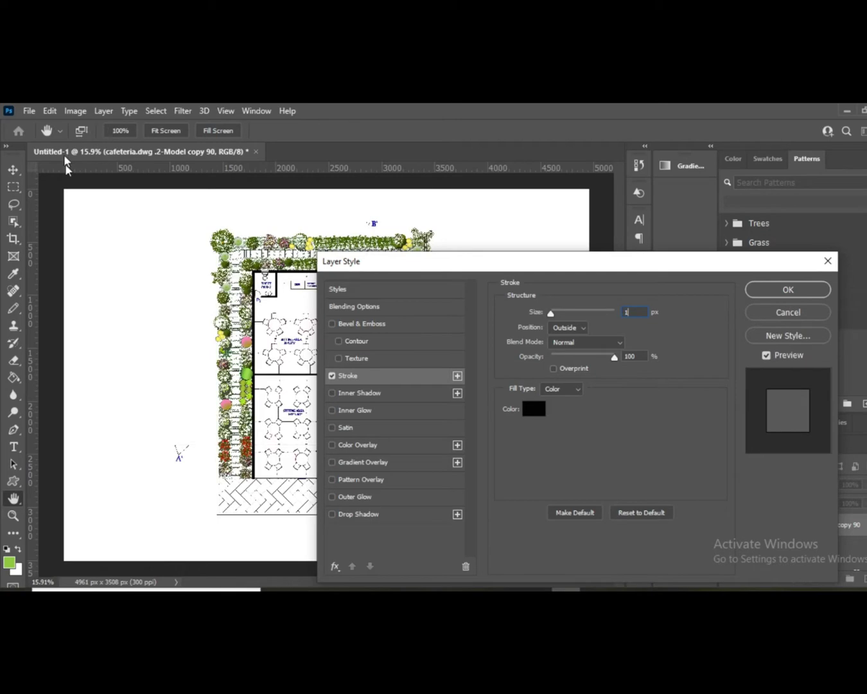
click(788, 289)
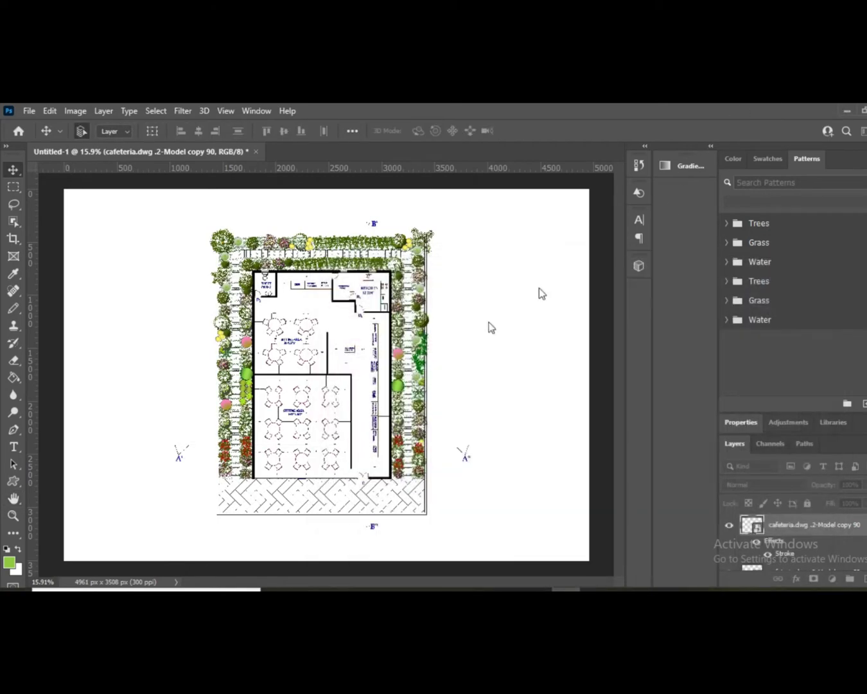
- Save the plan to the Desktop on the computer as a JPEG named 44 at quality 12
click(31, 110)
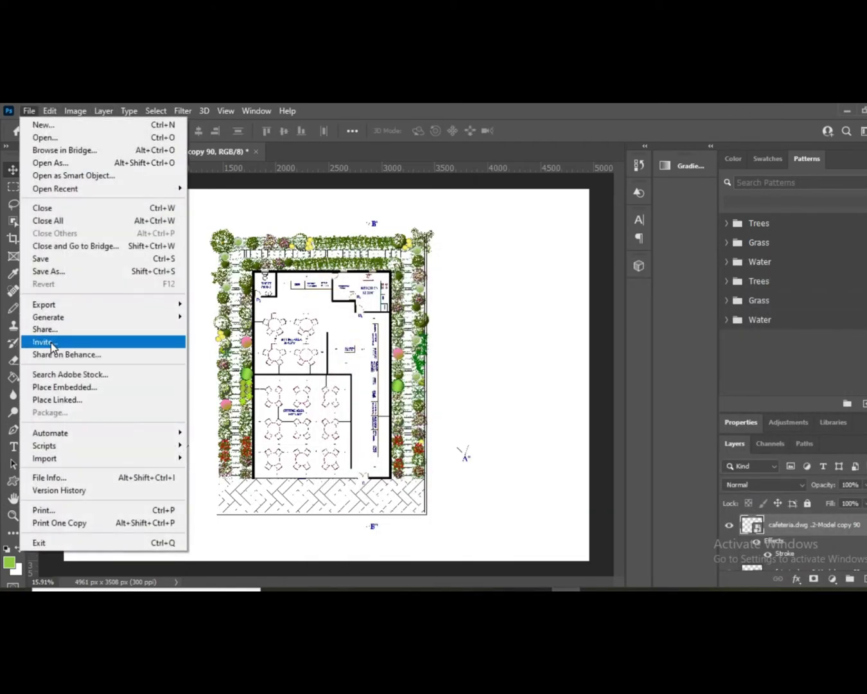
click(88, 272)
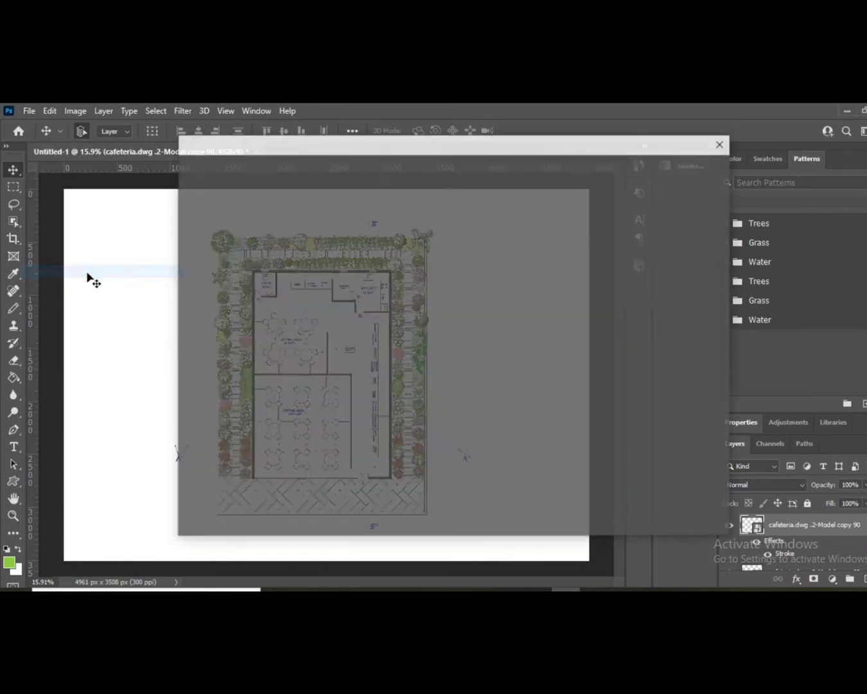
click(521, 468)
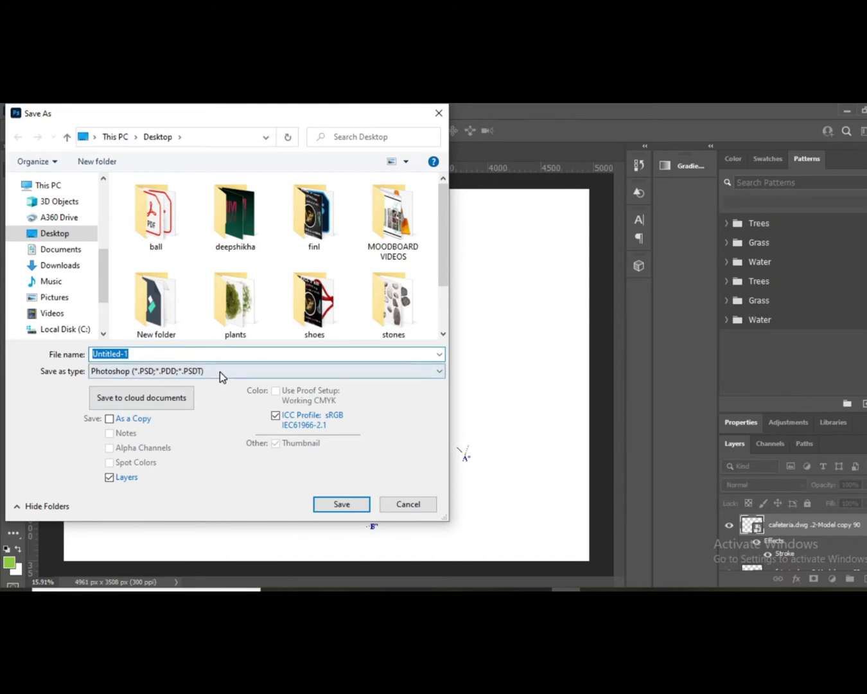
click(220, 371)
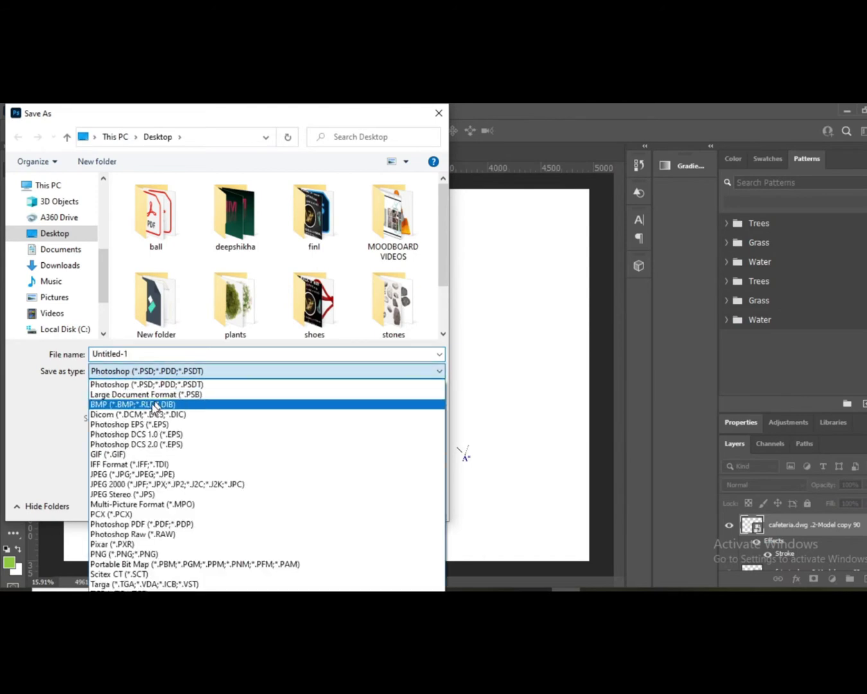
click(111, 474)
double_click(147, 354)
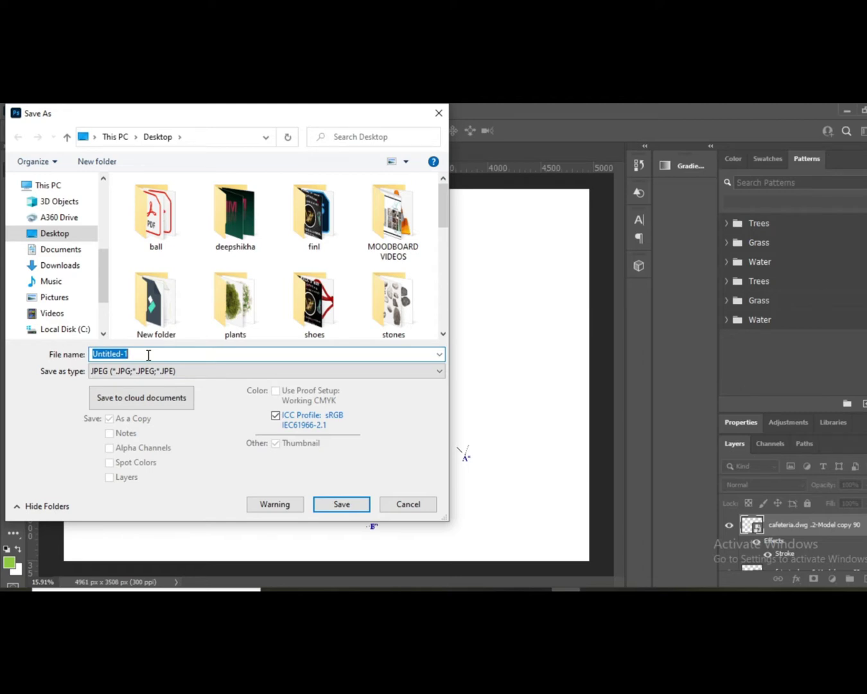
text(44)
click(341, 507)
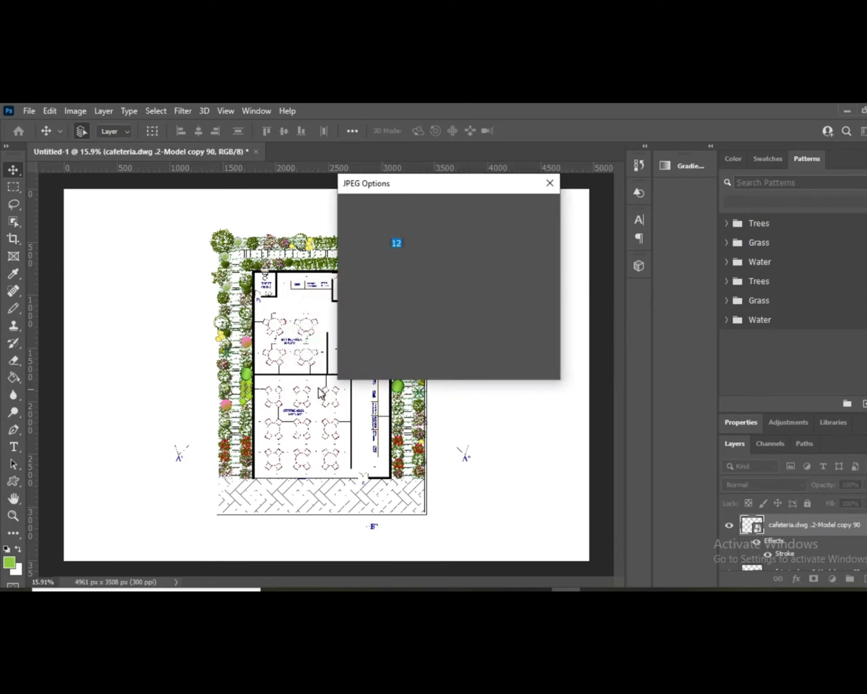
click(526, 209)
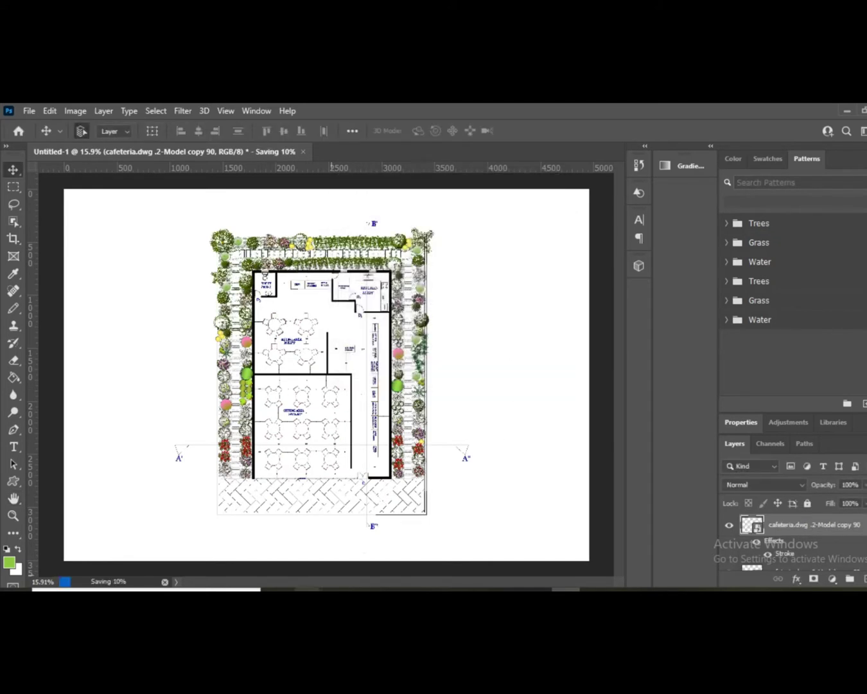
- Open the exported 44 image from the Desktop folder and compare it with the open cafeteria 11.jpg
mouse_move(308, 597)
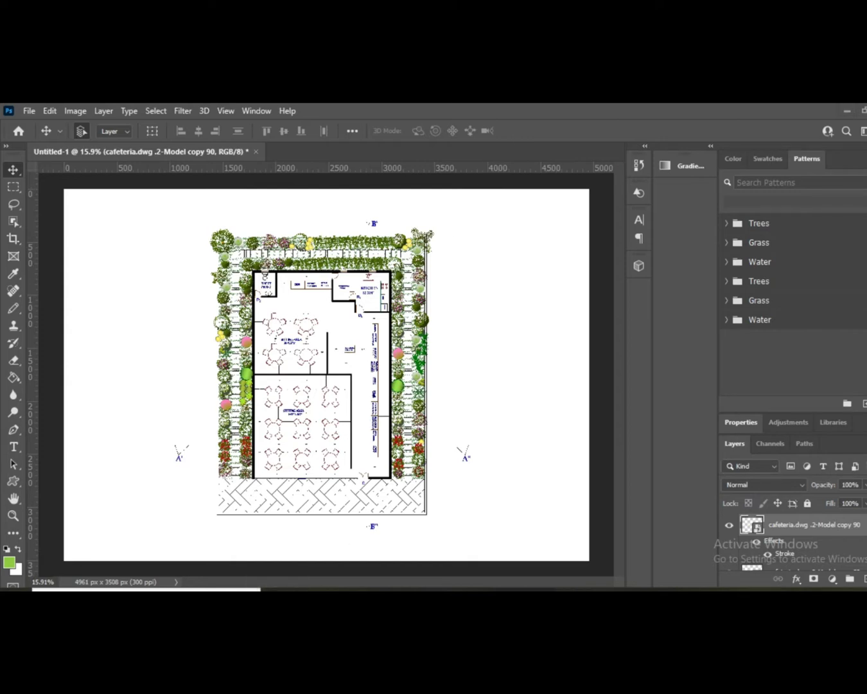
mouse_move(373, 568)
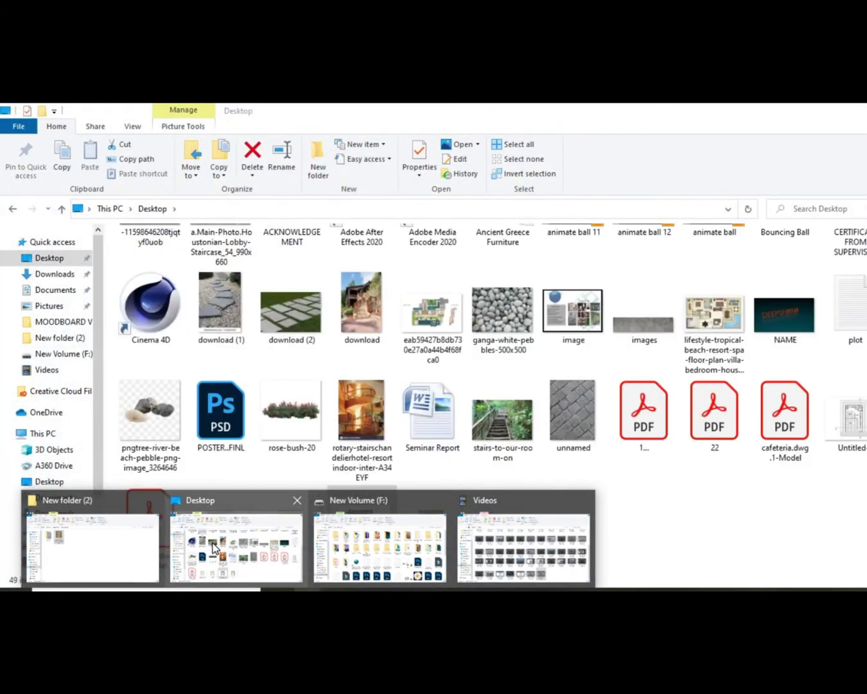
click(212, 543)
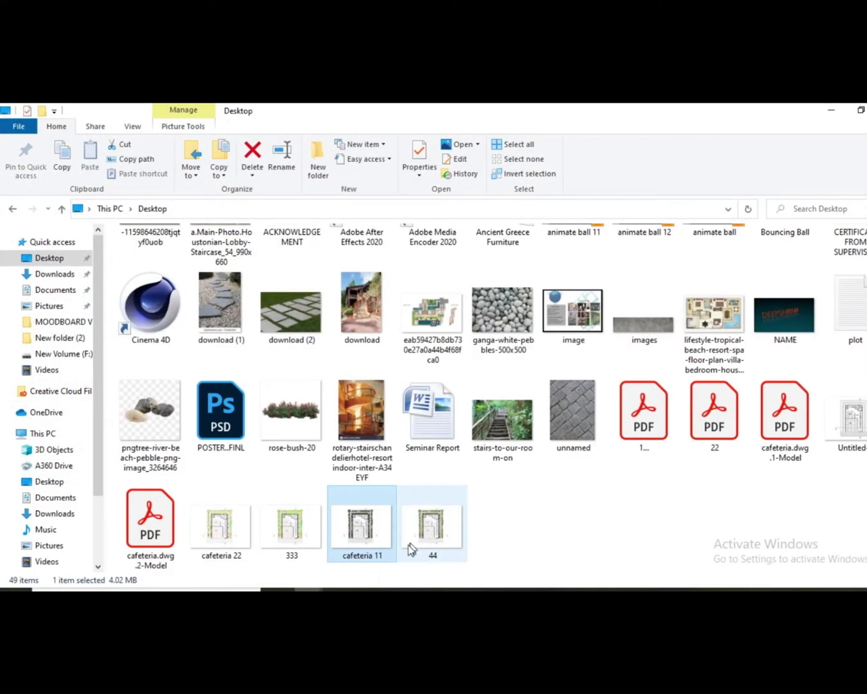
click(437, 551)
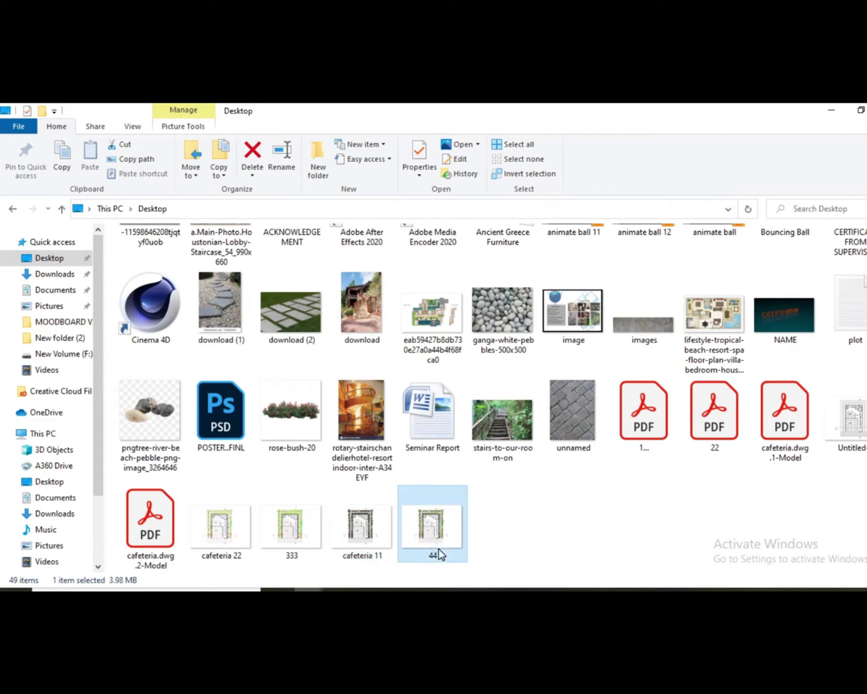
double_click(438, 554)
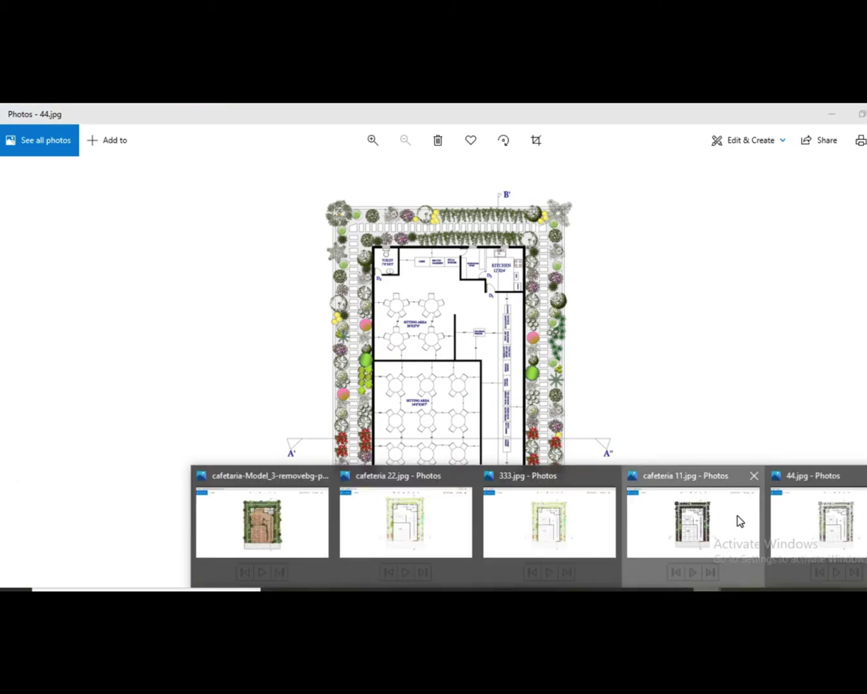
click(741, 521)
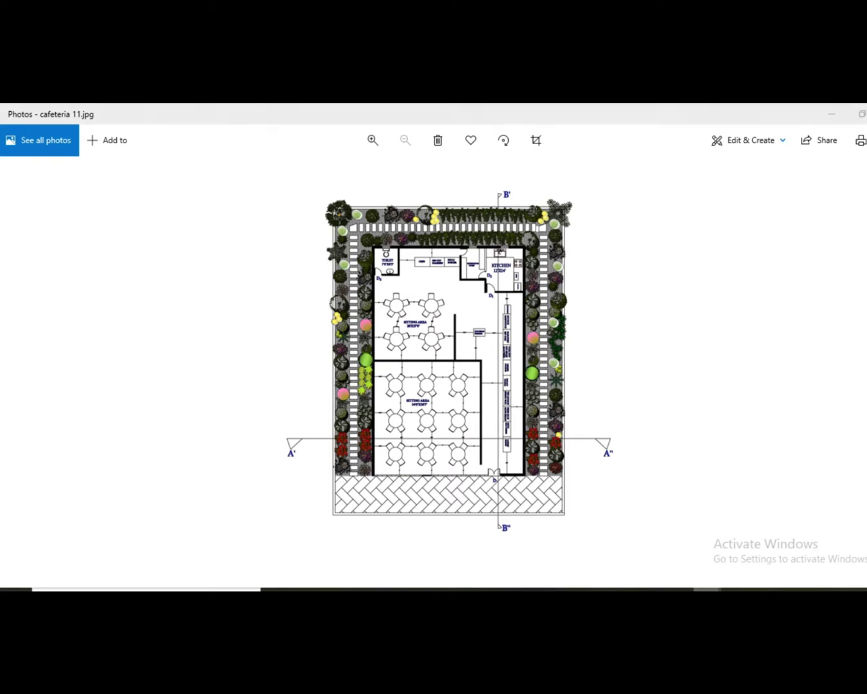
click(788, 546)
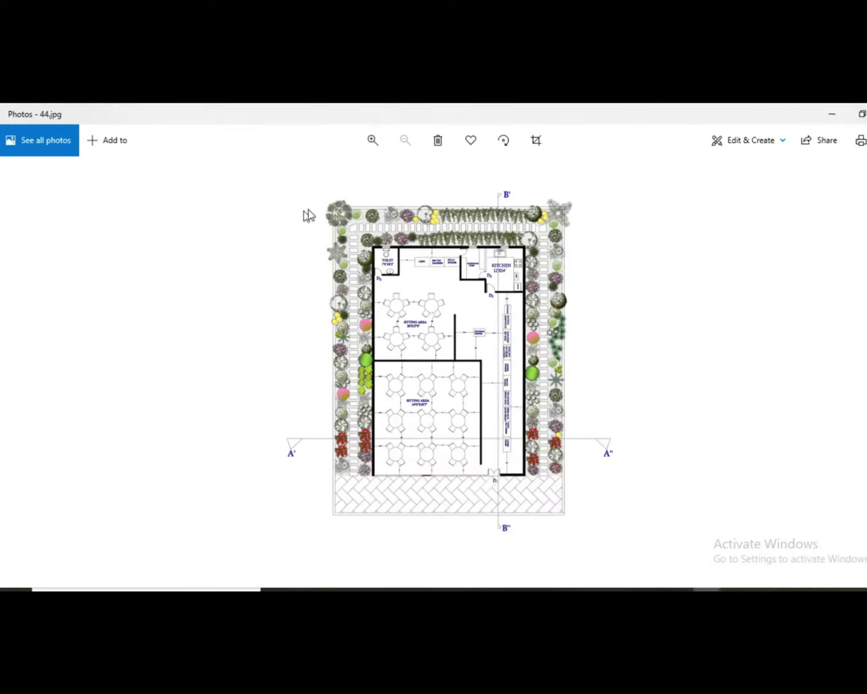
- Examine the sitting areas, food counters and planting strips of 44.jpg both up close and as a whole plan
click(371, 138)
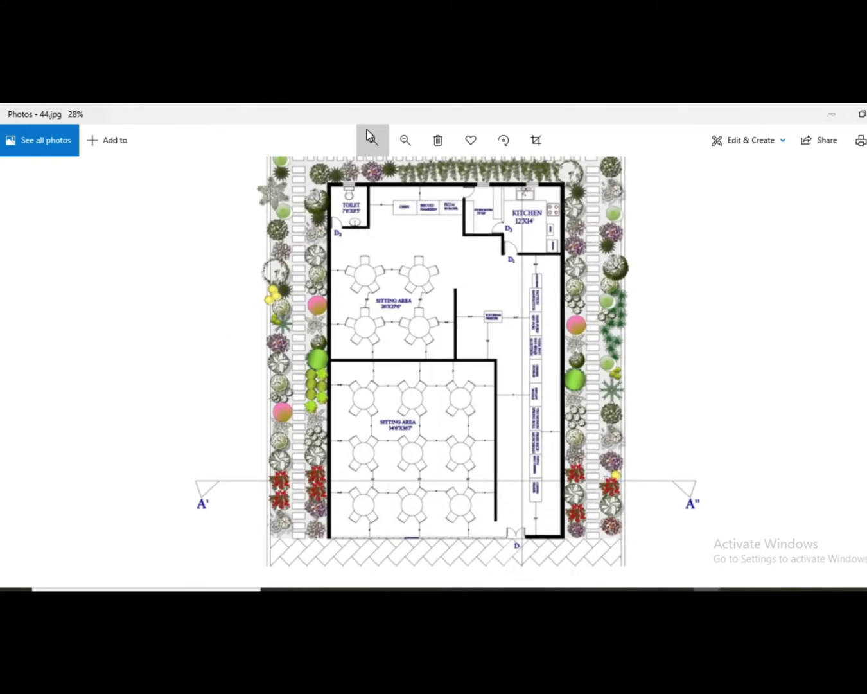
click(366, 129)
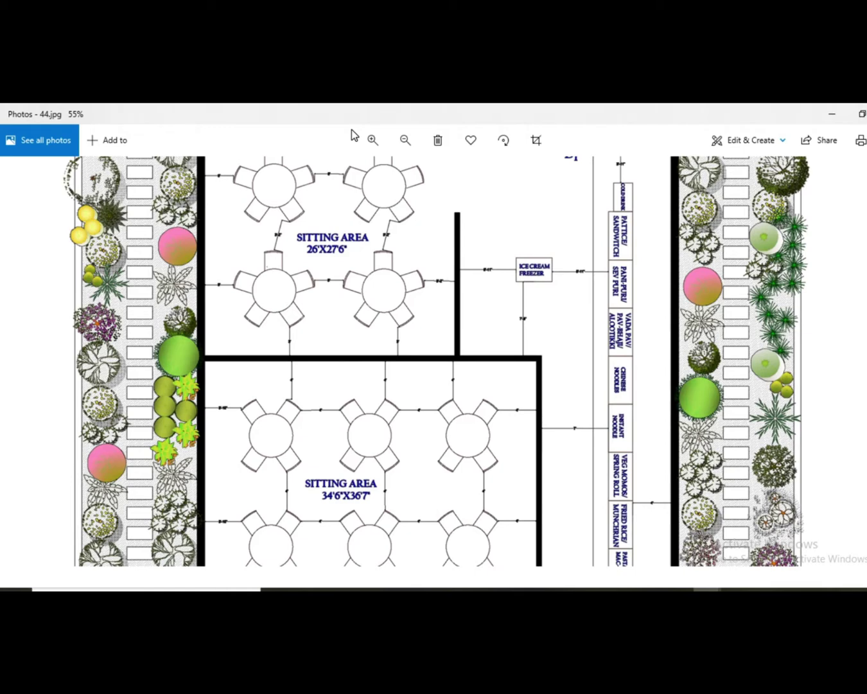
click(412, 142)
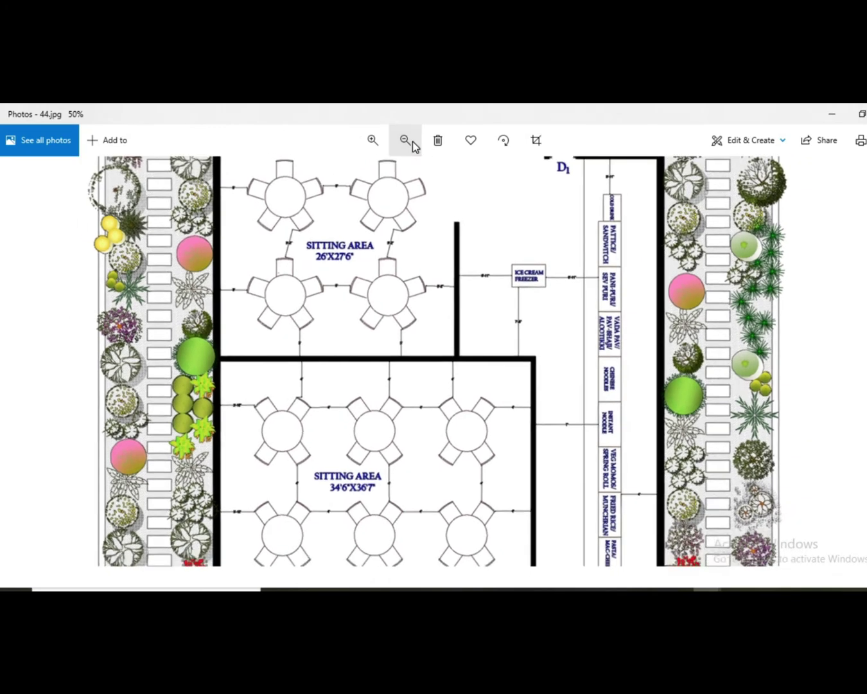
click(410, 144)
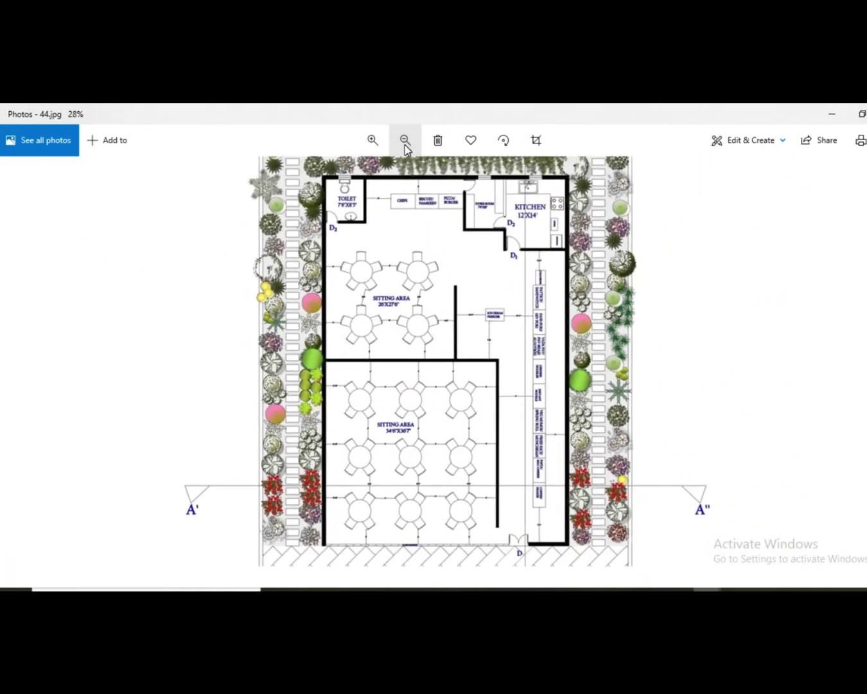
click(404, 144)
click(404, 145)
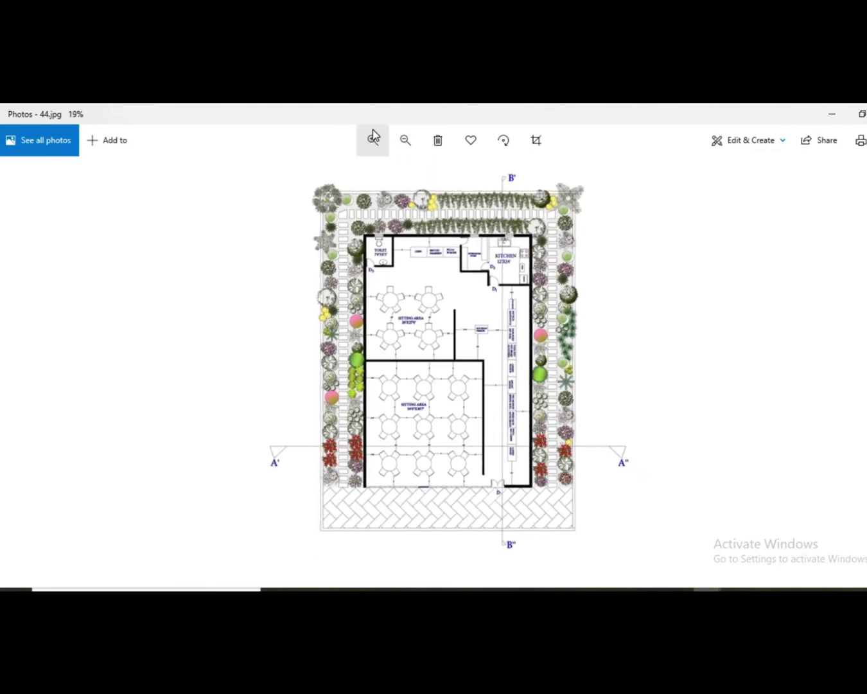
click(373, 137)
click(373, 136)
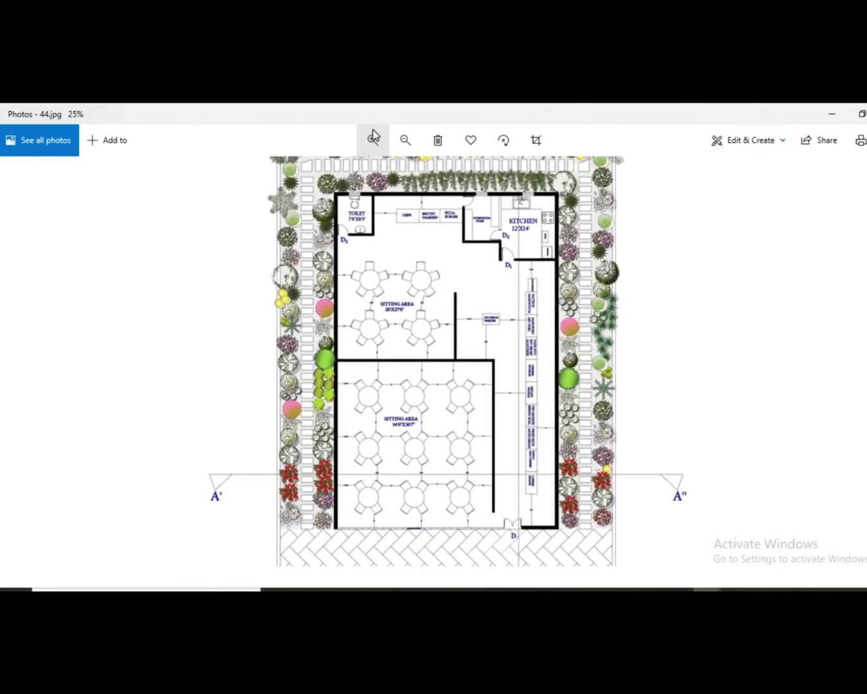
click(402, 133)
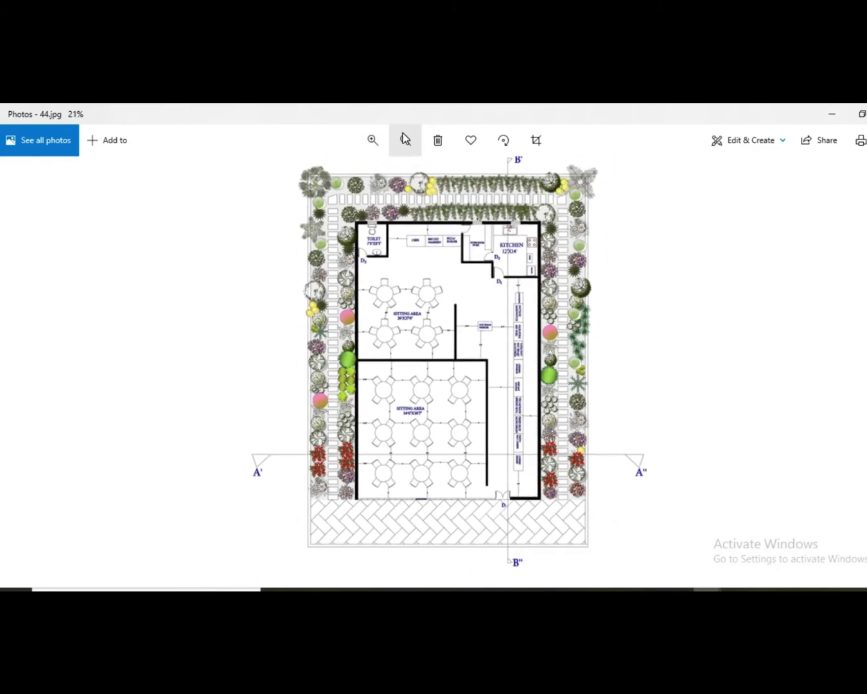
- Recheck the table linework and side plants in 44.jpg, and switch to cafetaria-Model_3-removebg-preview.png for comparison
click(368, 138)
click(368, 138)
click(368, 138)
click(367, 139)
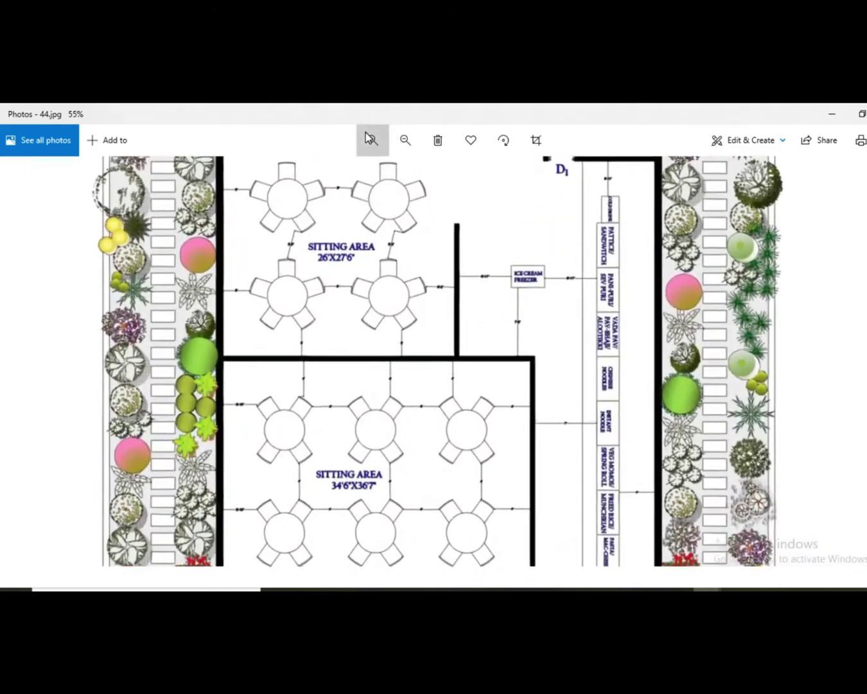
click(402, 141)
click(401, 142)
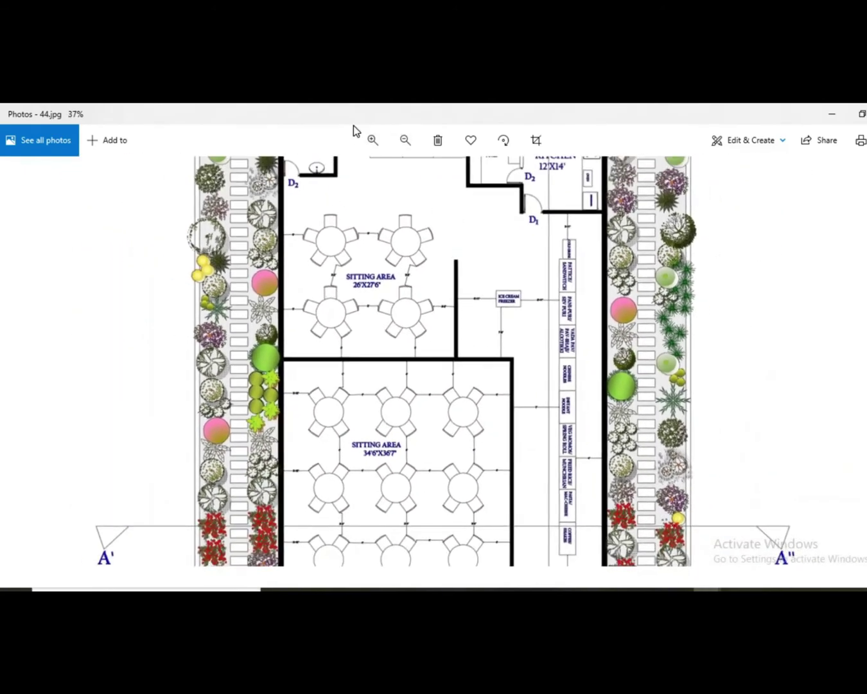
click(371, 142)
click(371, 145)
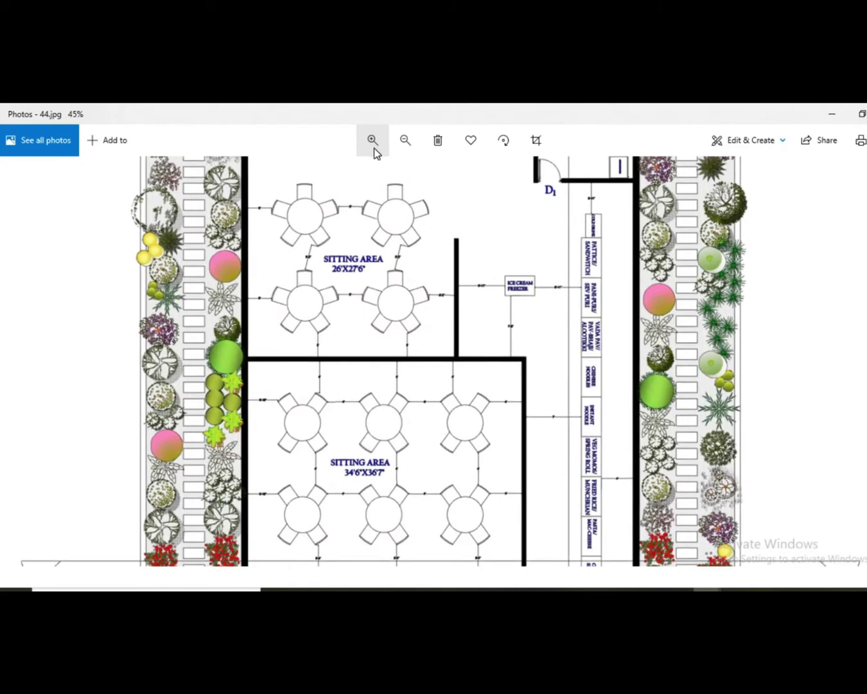
click(406, 143)
click(410, 142)
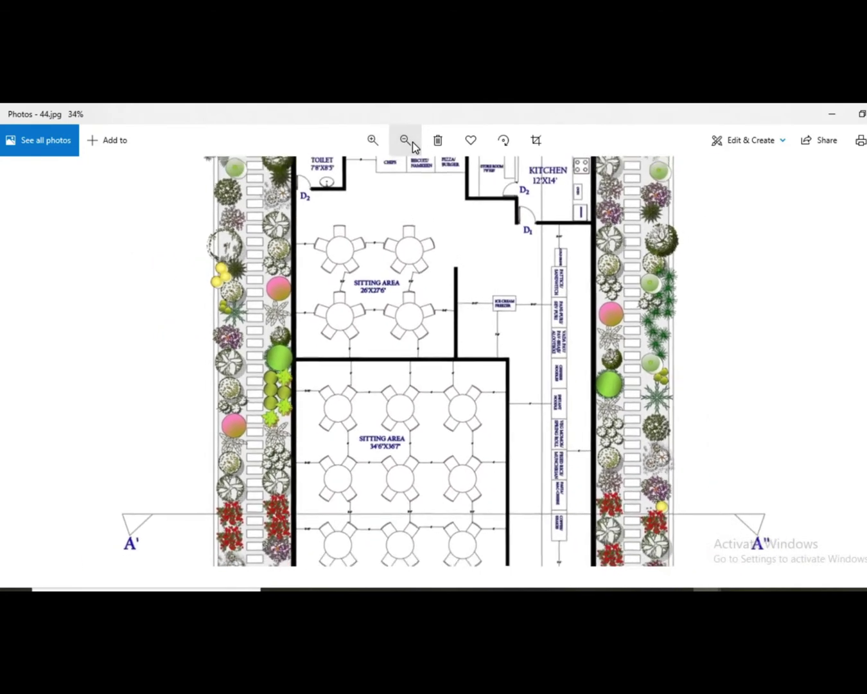
click(412, 142)
click(406, 134)
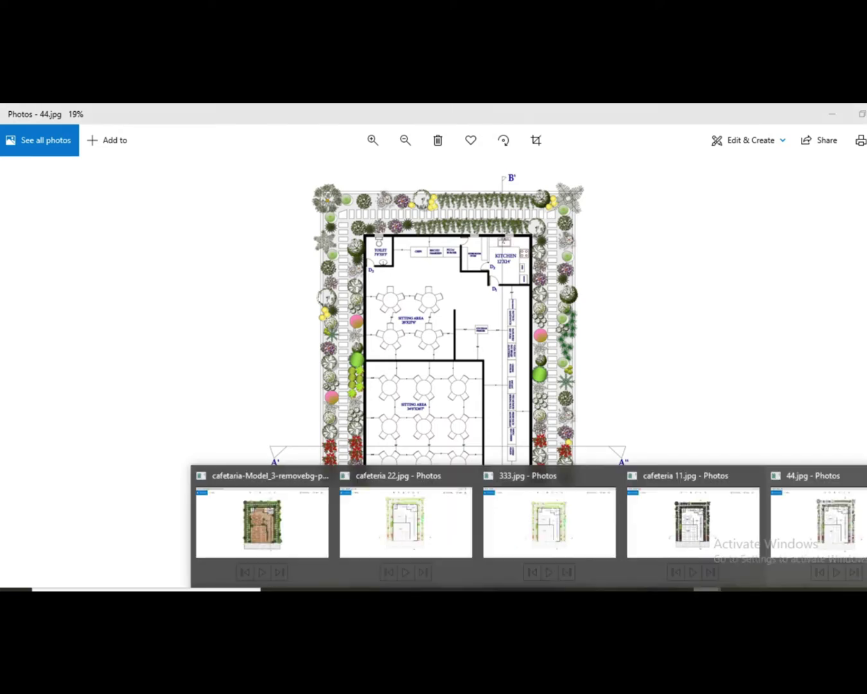
click(258, 522)
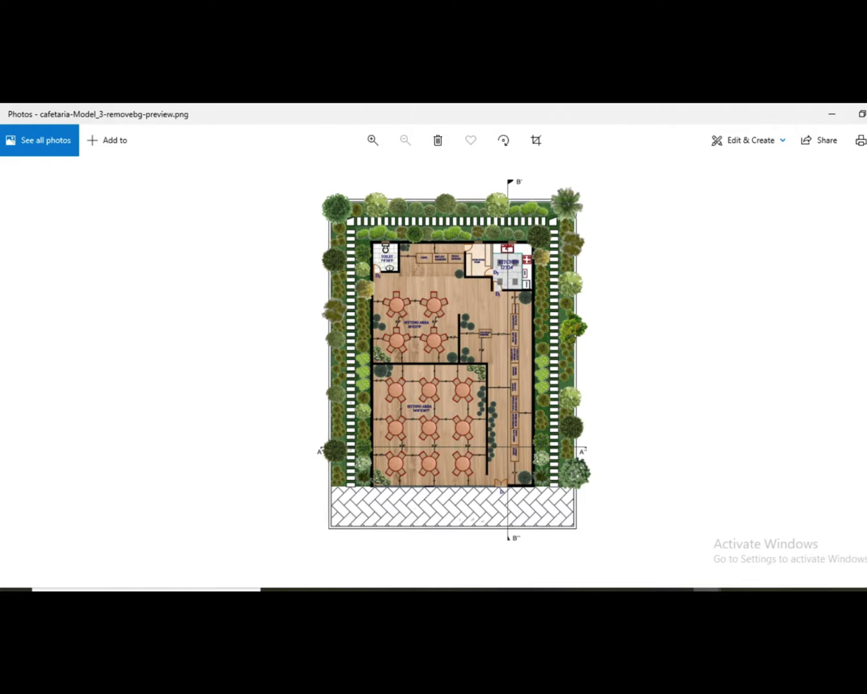
- Compare the rendered cafeteria plan with cafeteria 11.jpg, close the image, and return to the Untitled-1 document in Photoshop
key(Right)
key(Left)
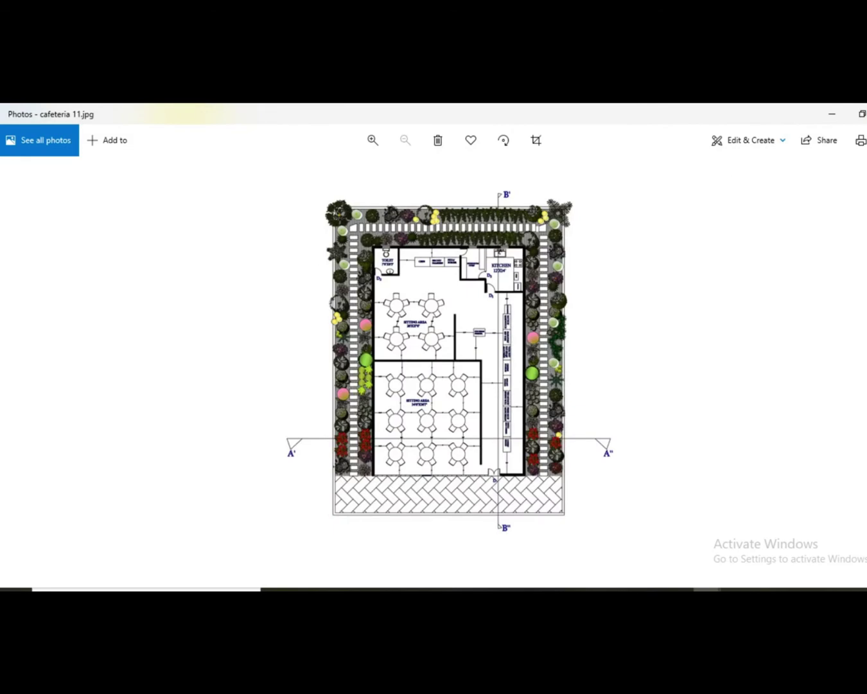
key(alt+F4)
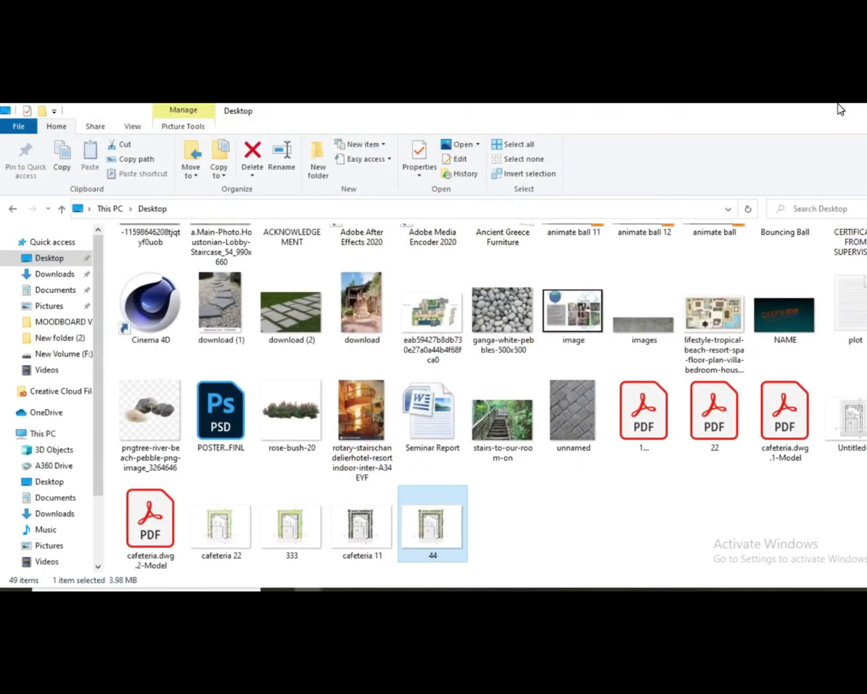
click(831, 111)
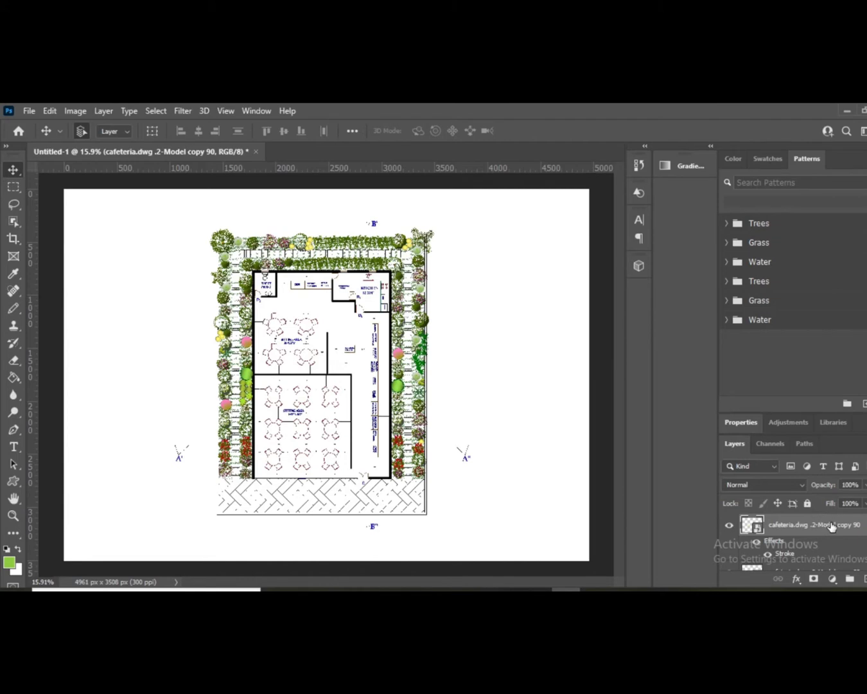
- Delete the uppermost cafeteria.dwg .2-Model layers, from copy 90 through copy 60
key(Delete)
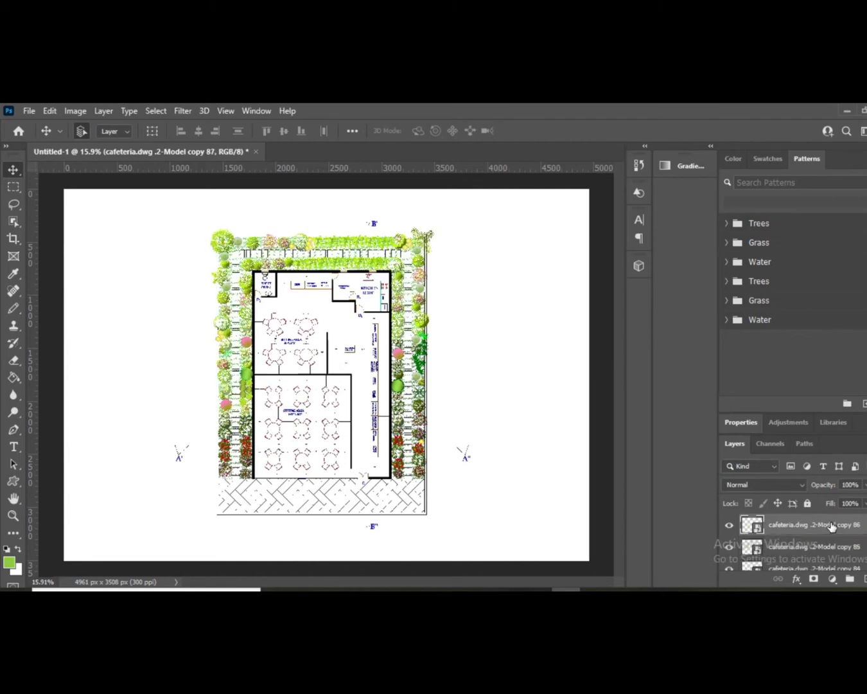
key(Delete)
key(Delete)
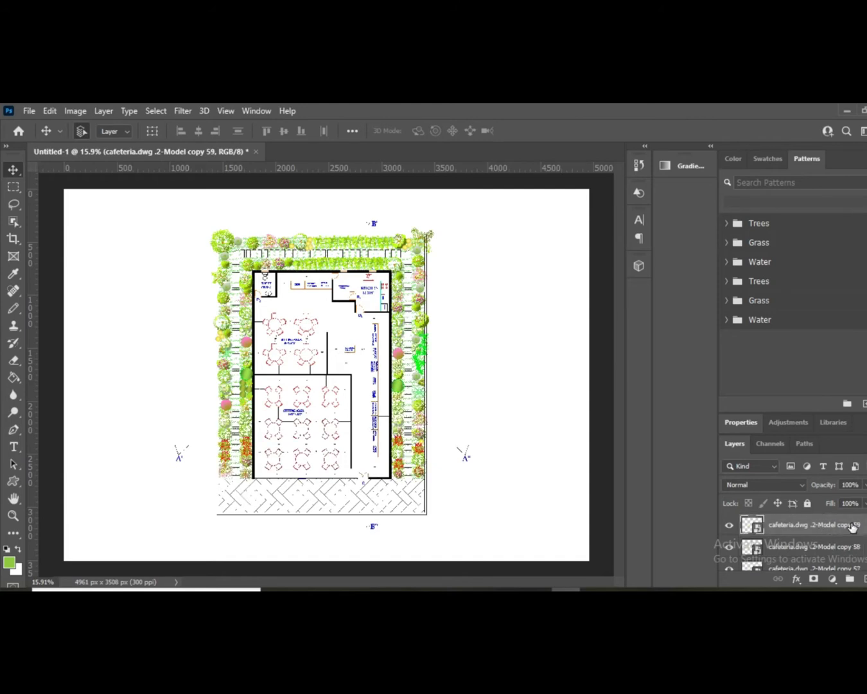
- Delete the cafeteria.dwg .2-Model layers from copy 59 through copy 50, removing them singly or in pairs
ctrl+click(842, 547)
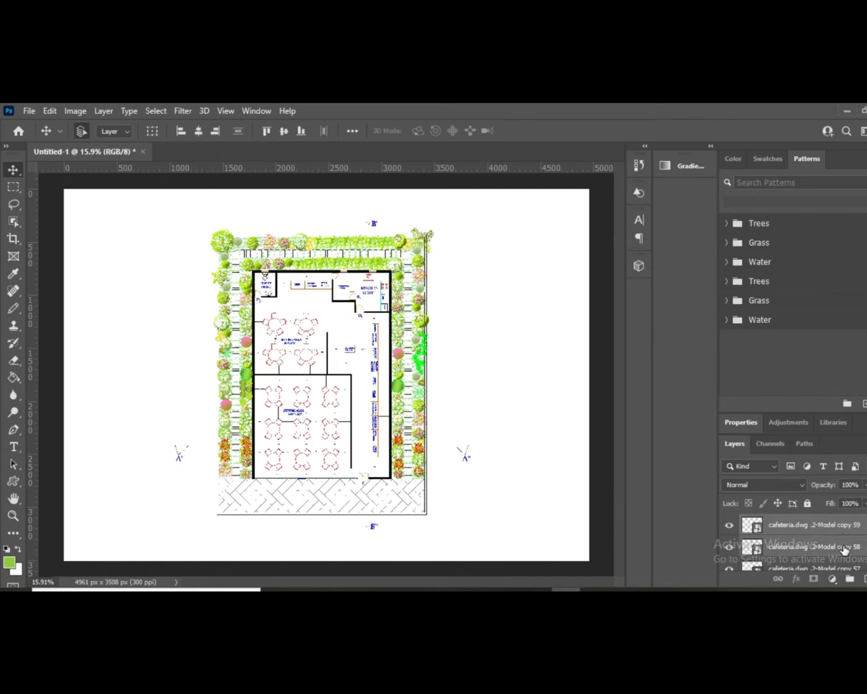
key(Delete)
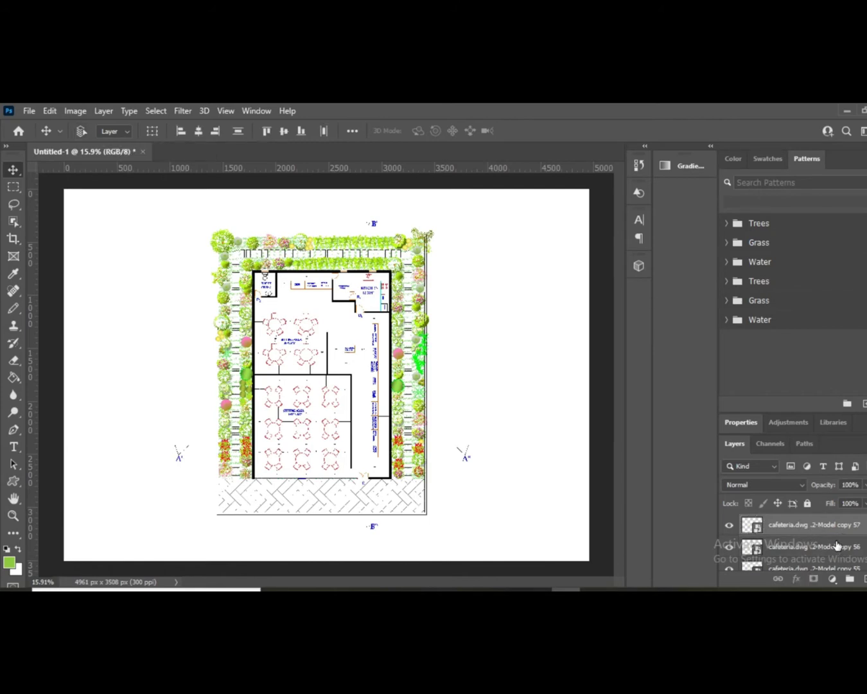
ctrl+click(834, 548)
key(Delete)
ctrl+click(833, 547)
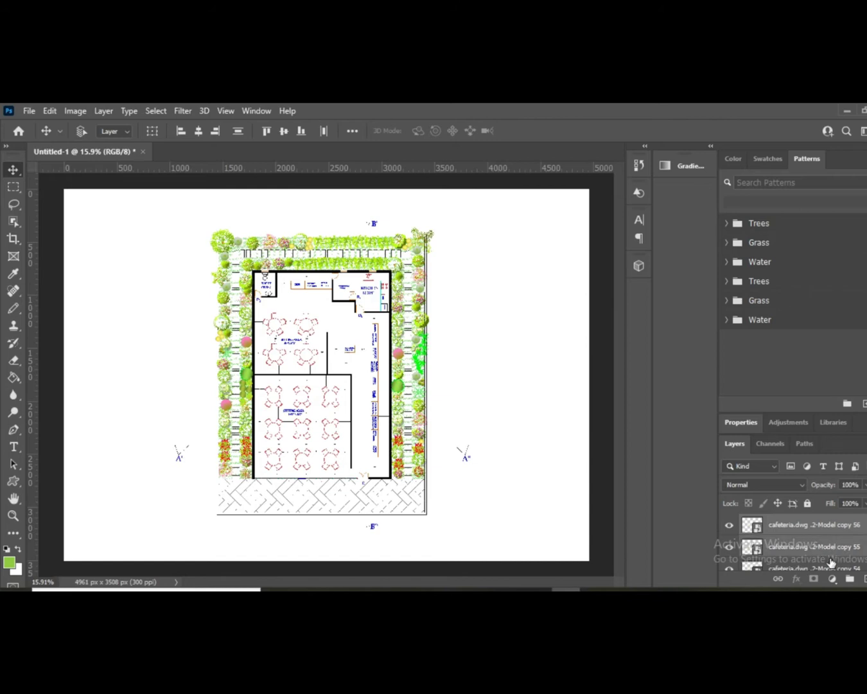
key(Delete)
ctrl+click(830, 546)
key(Delete)
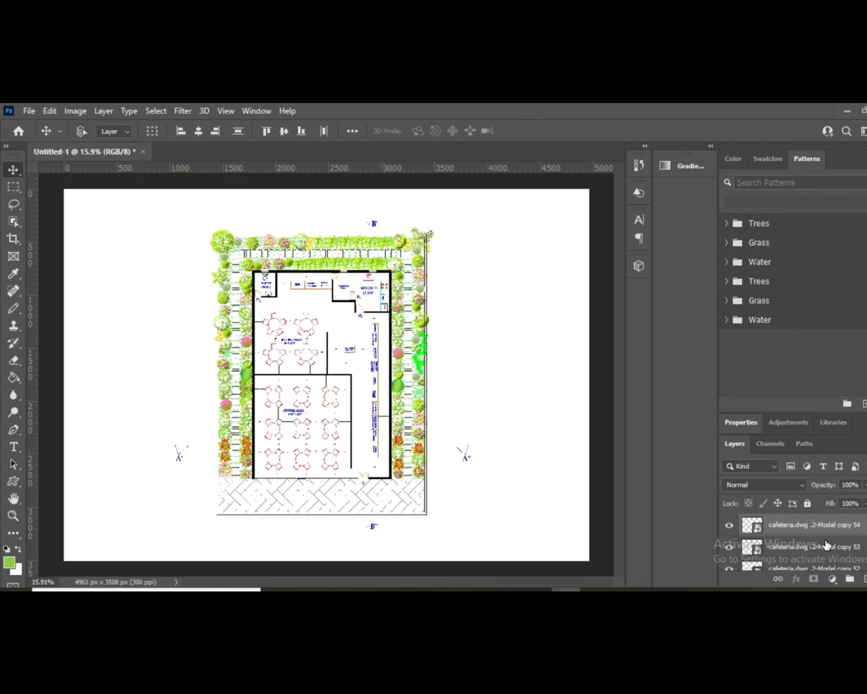
ctrl+click(827, 544)
key(Delete)
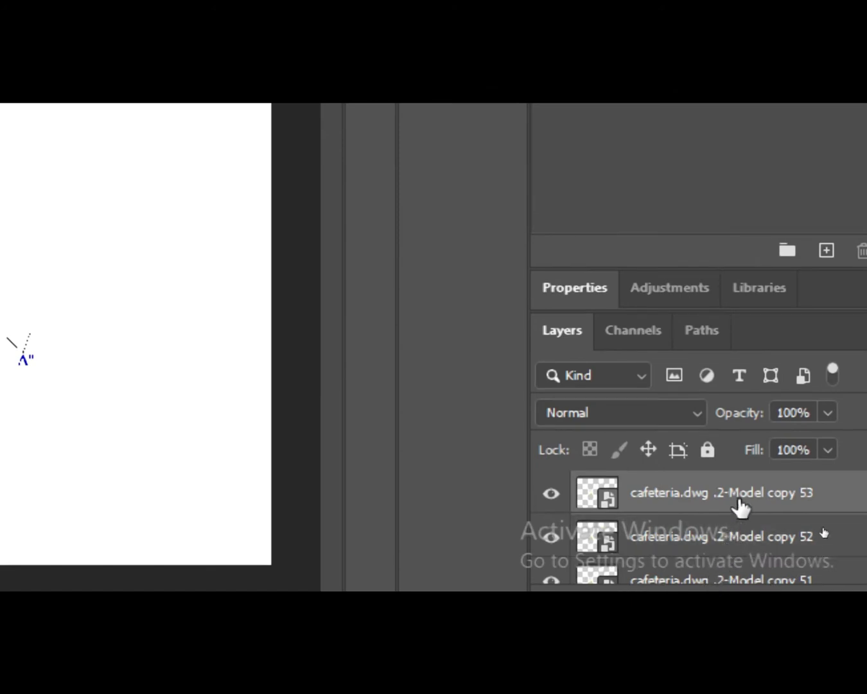
click(747, 498)
shift+click(721, 533)
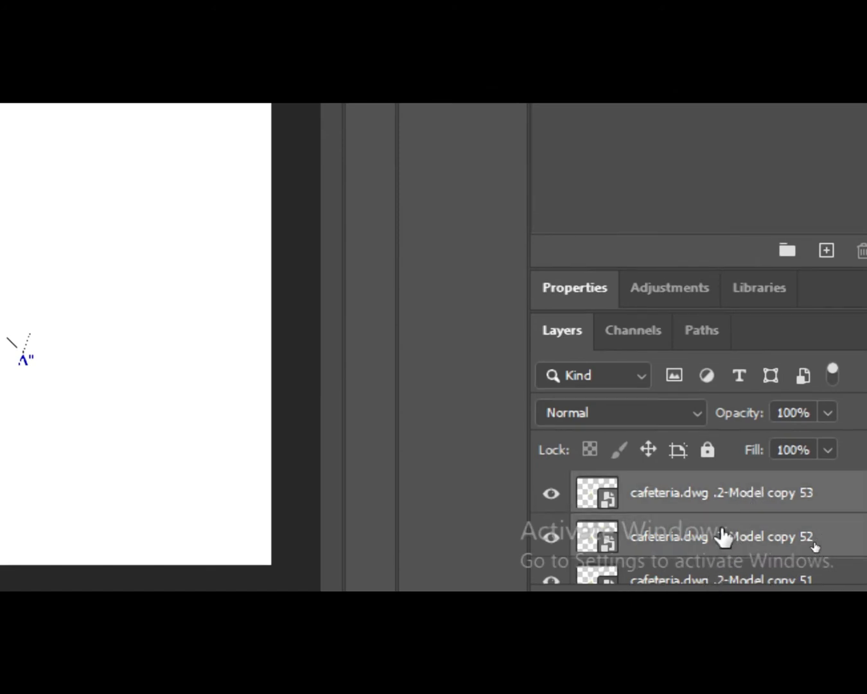
key(Delete)
key(Delete)
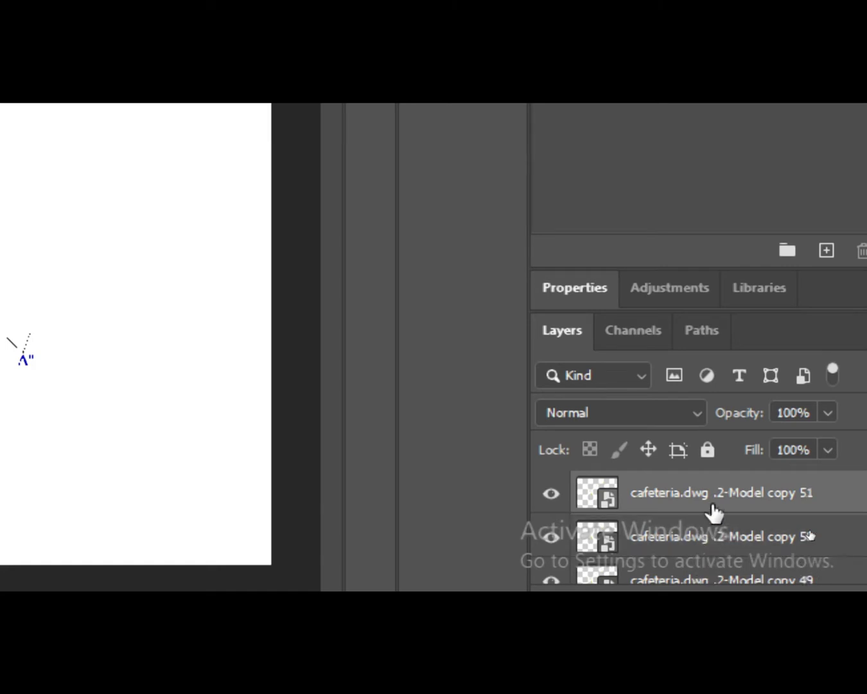
click(757, 492)
shift+click(712, 553)
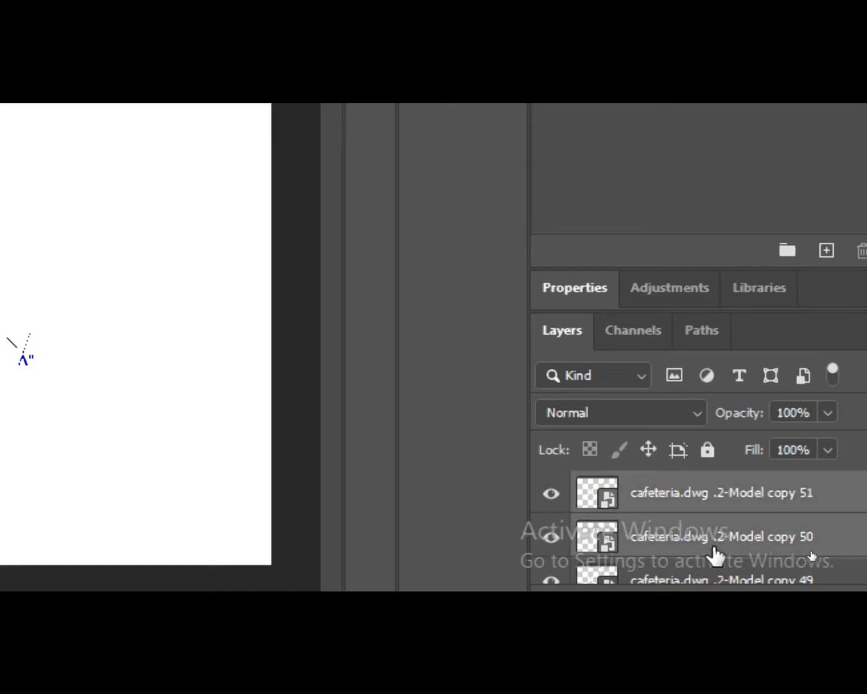
key(Delete)
shift+click(722, 553)
key(Delete)
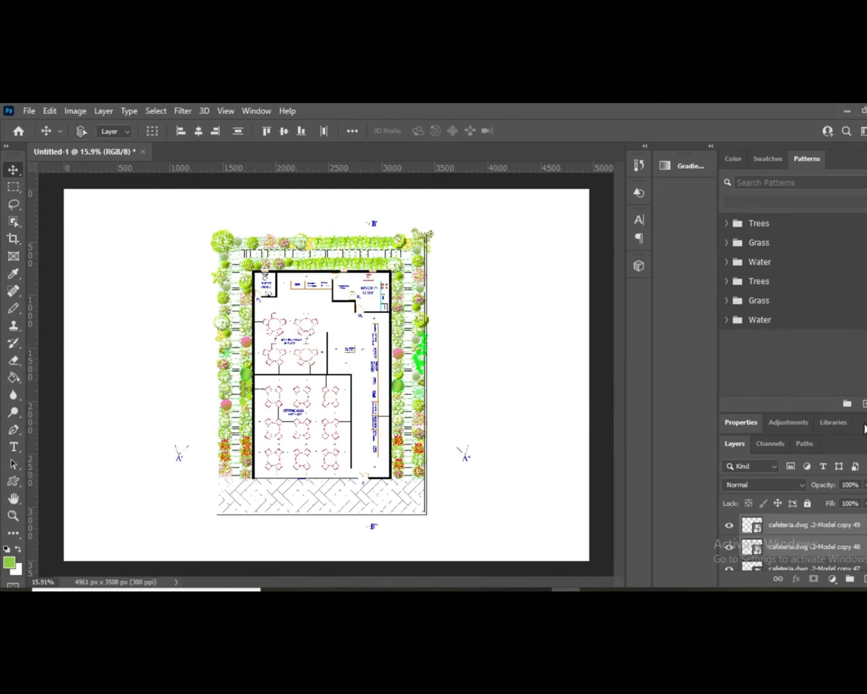
- Delete the cafeteria.dwg .2-Model layers from copy 49 through copy 31
key(Delete)
key(Delete)
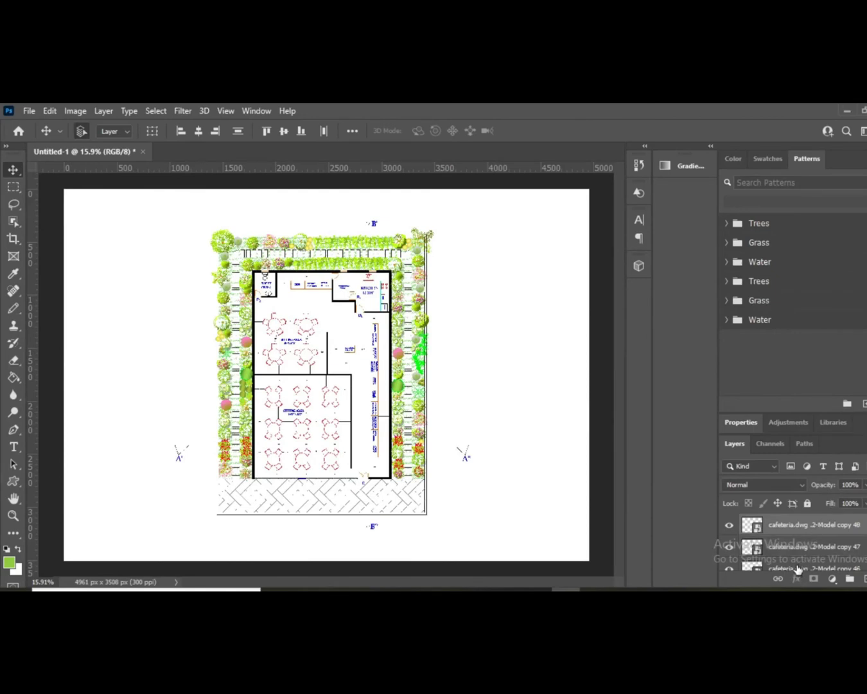
click(800, 556)
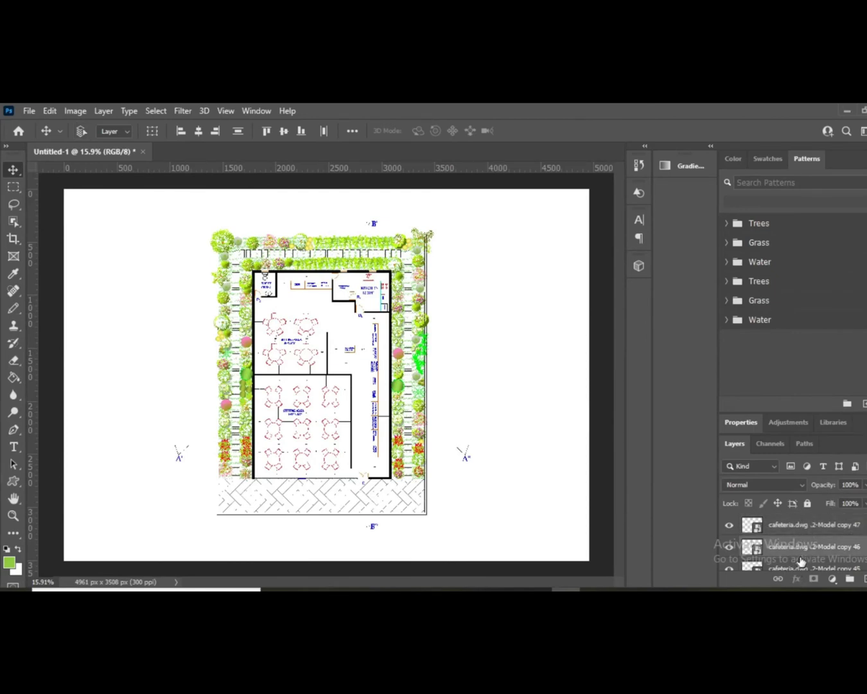
click(811, 531)
key(Delete)
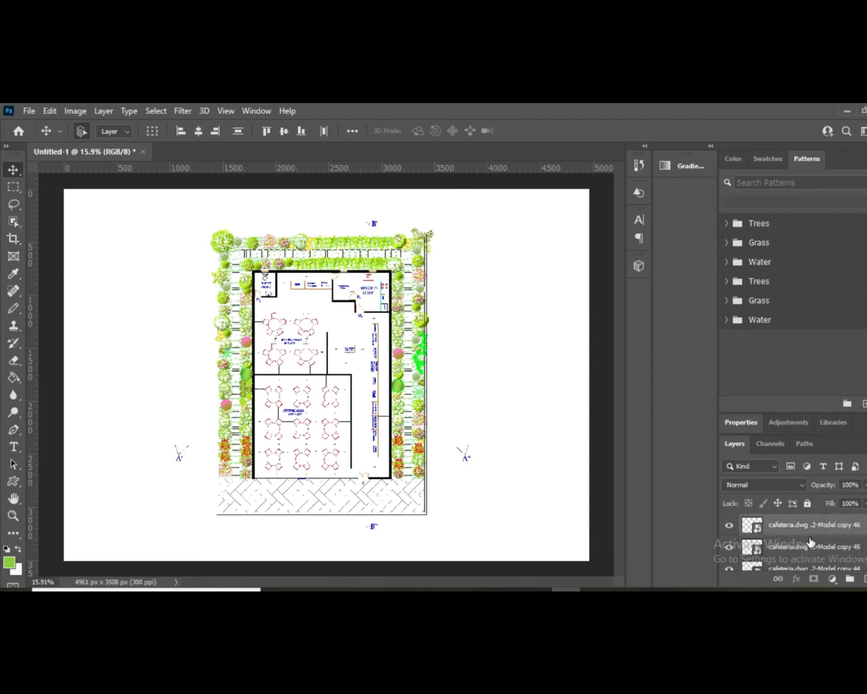
key(Delete)
key(Delete)
key(Delete)
key(Delete)
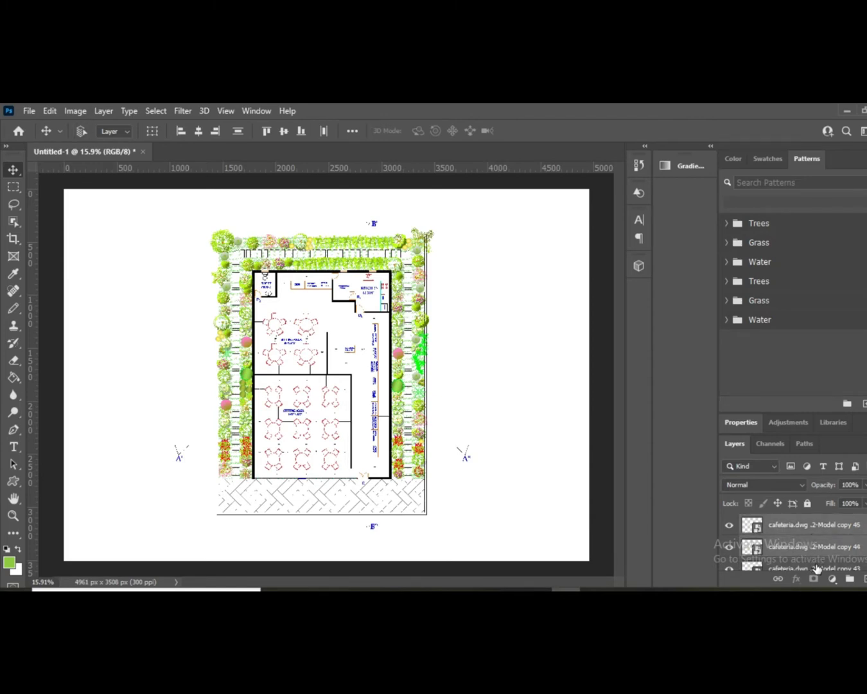
key(Delete)
key(Delete)
key(Delete)
key(Delete)
key(Delete)
key(Delete)
key(Delete)
key(Delete)
key(Delete)
key(Delete)
key(Delete)
key(Delete)
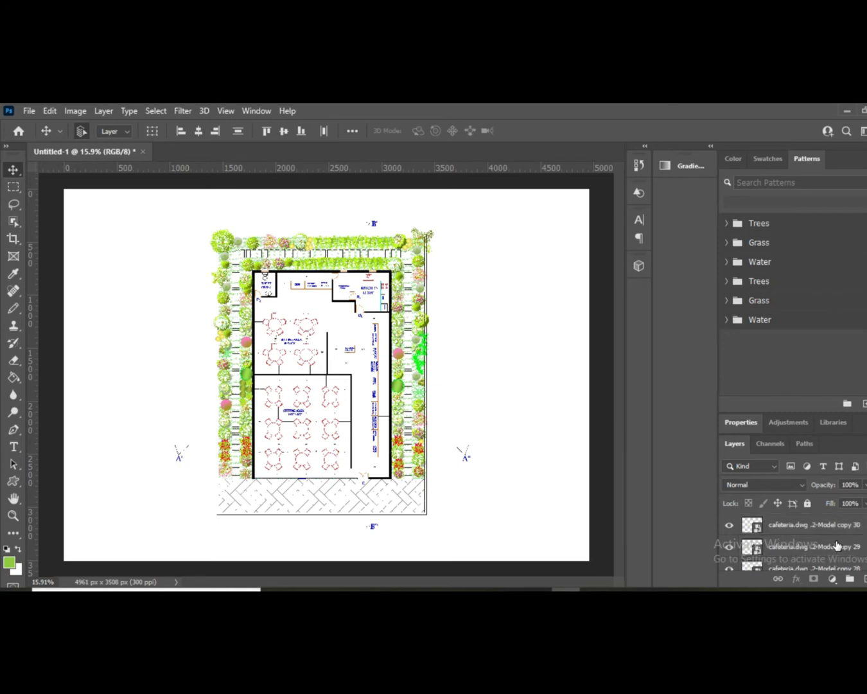
- Delete the cafeteria.dwg .2-Model layers from copy 30 through copy 3
key(Delete)
key(Delete)
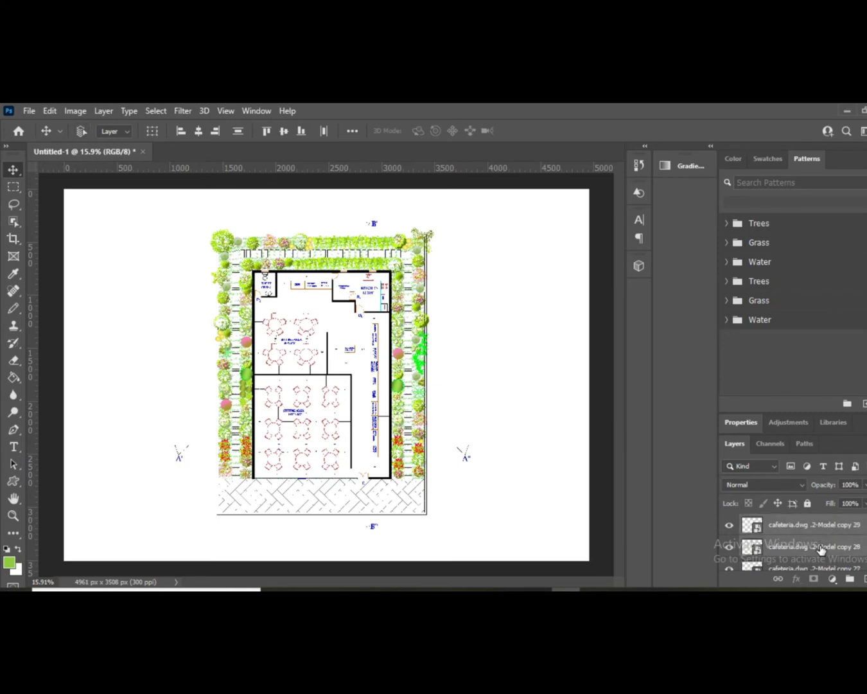
key(Delete)
key(Delete)
key(Delete)
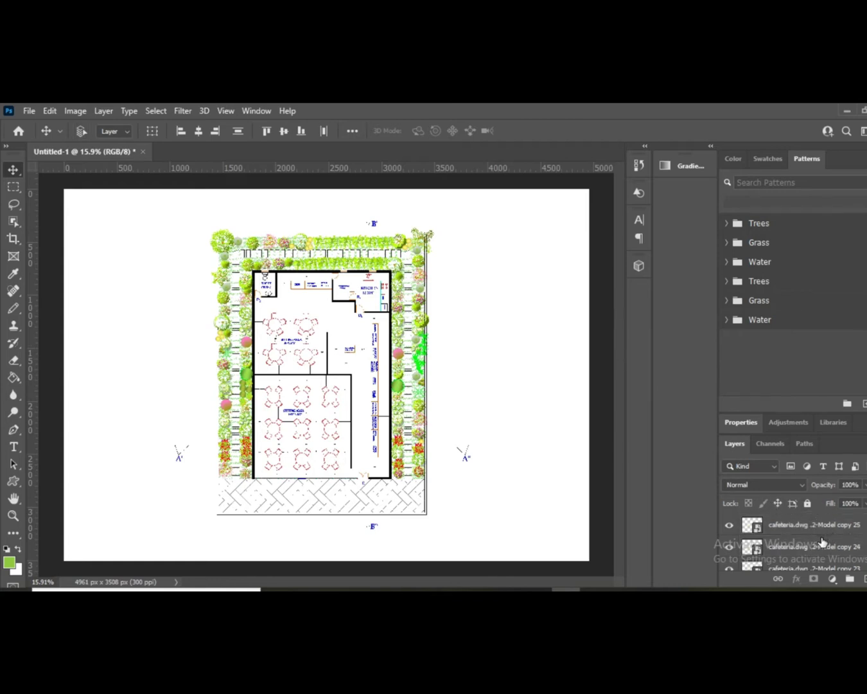
key(Delete)
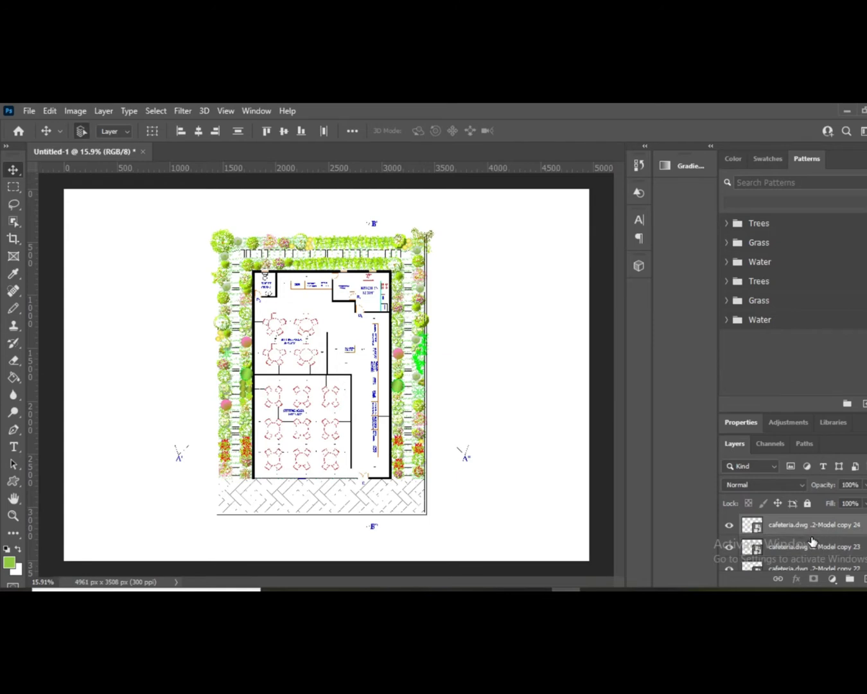
key(Delete)
key(Delete)
key(Delete)
key(Delete)
key(Delete)
key(Delete)
key(Delete)
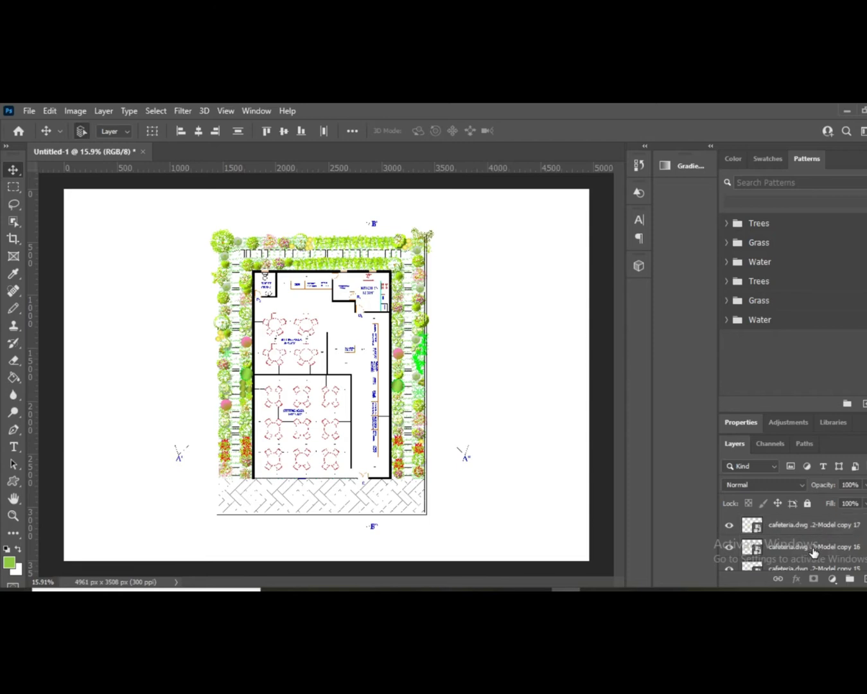
key(Delete)
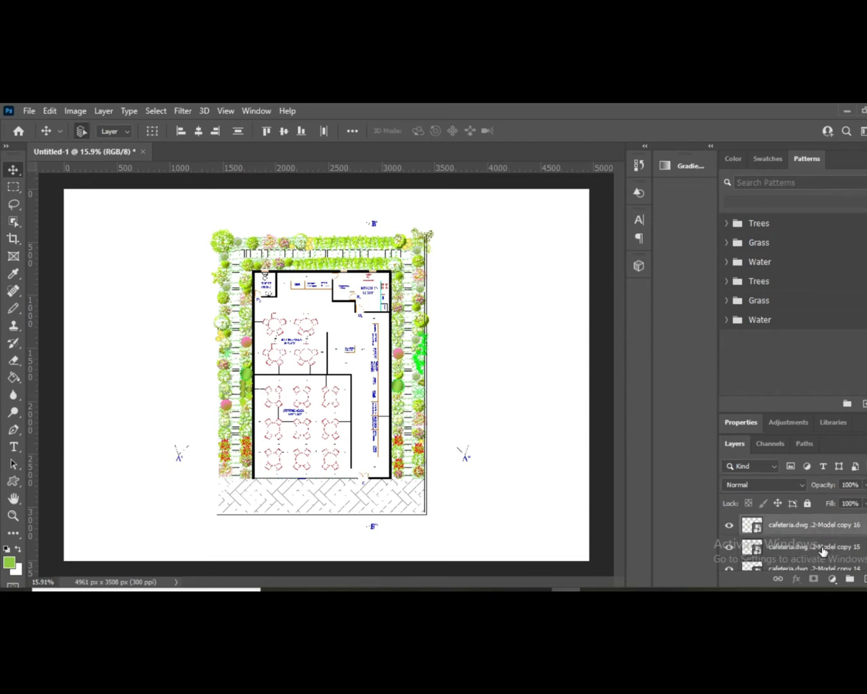
key(Delete)
key(Delete)
key(Delete)
key(Delete)
key(Delete)
key(Delete)
key(Delete)
key(Delete)
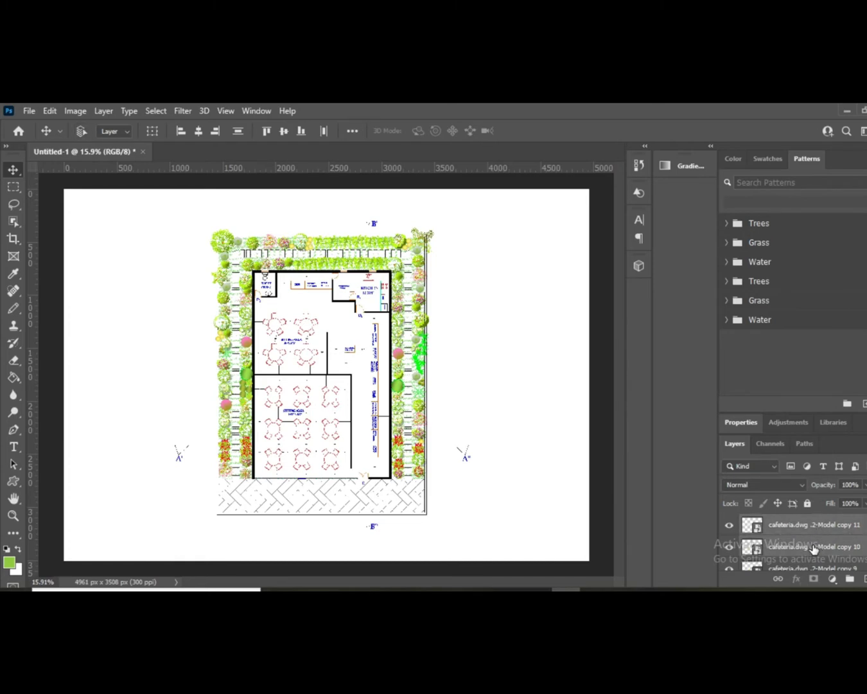
key(Delete)
key(Delete)
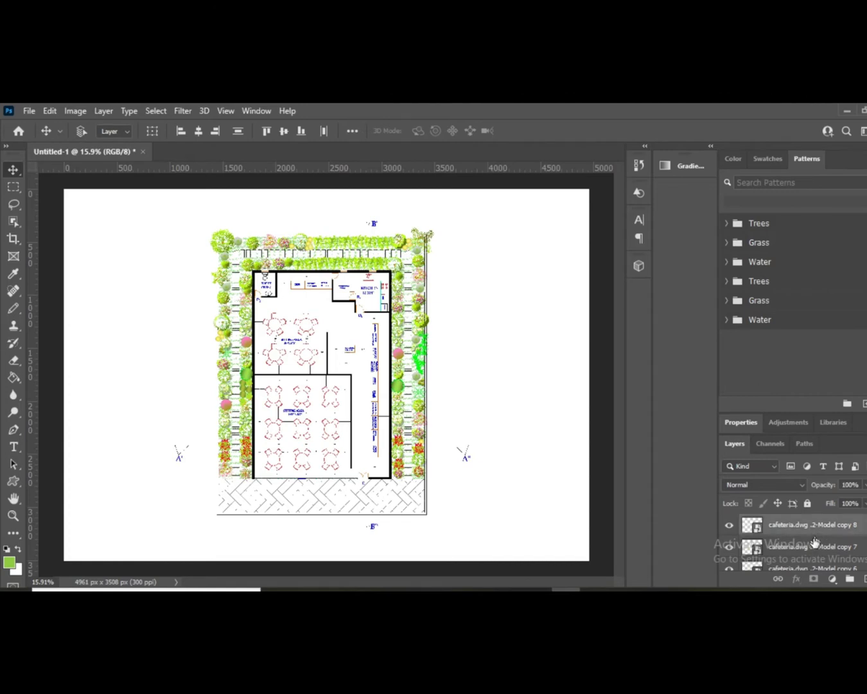
key(Delete)
key(Delete)
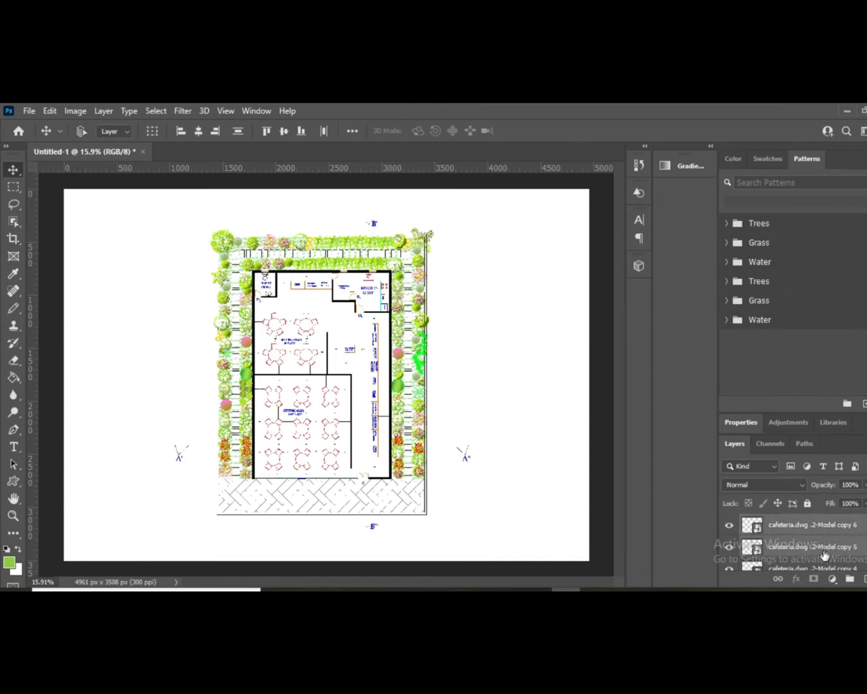
key(Delete)
key(Delete)
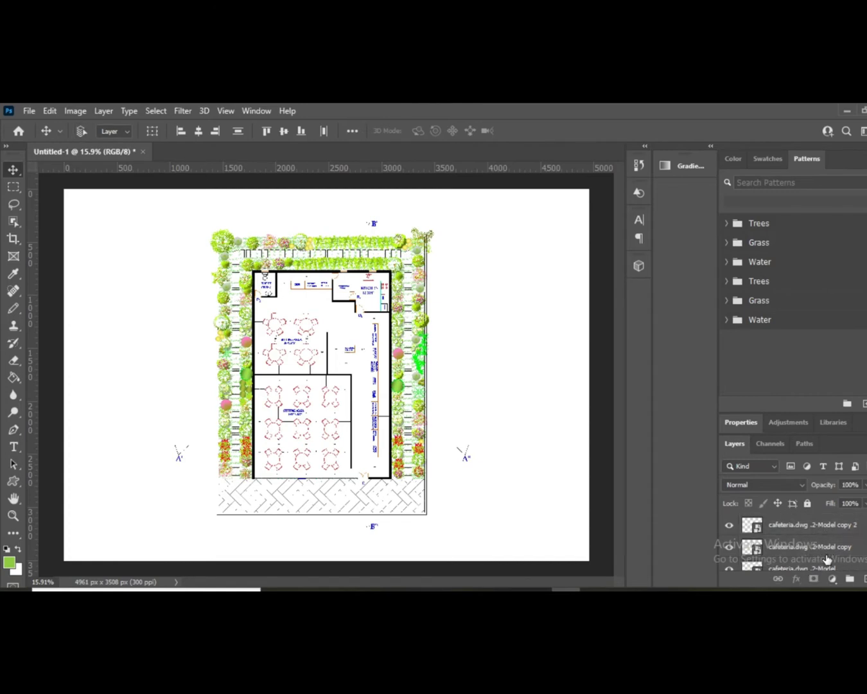
- Undo the layer deletions step by step back to cafeteria.dwg .2-Model copy 59
key(ctrl+z)
key(ctrl+z)
key(ctrl+z)
key(ctrl+z)
key(ctrl+z)
key(ctrl+z)
key(ctrl+z)
key(ctrl+z)
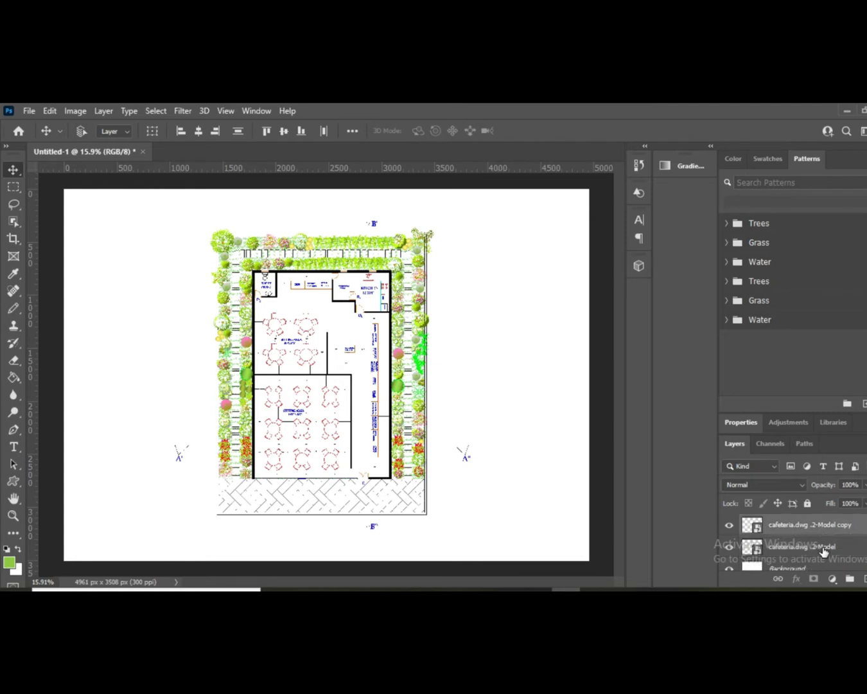
key(ctrl+z)
key(ctrl+z)
key(ctrl+z)
key(ctrl+z)
key(ctrl+z)
key(ctrl+z)
key(ctrl+z)
key(ctrl+z)
key(ctrl+z)
key(ctrl+z)
key(ctrl+z)
key(ctrl+z)
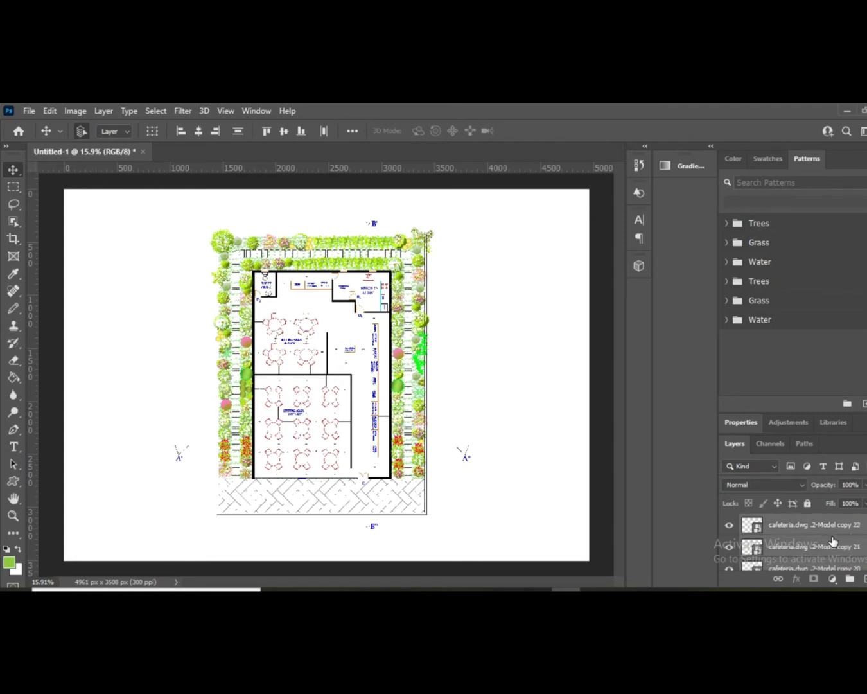
key(ctrl+z)
key(ctrl+z)
key(ctrl+z)
key(ctrl+z)
key(ctrl+z)
key(ctrl+z)
key(ctrl+z)
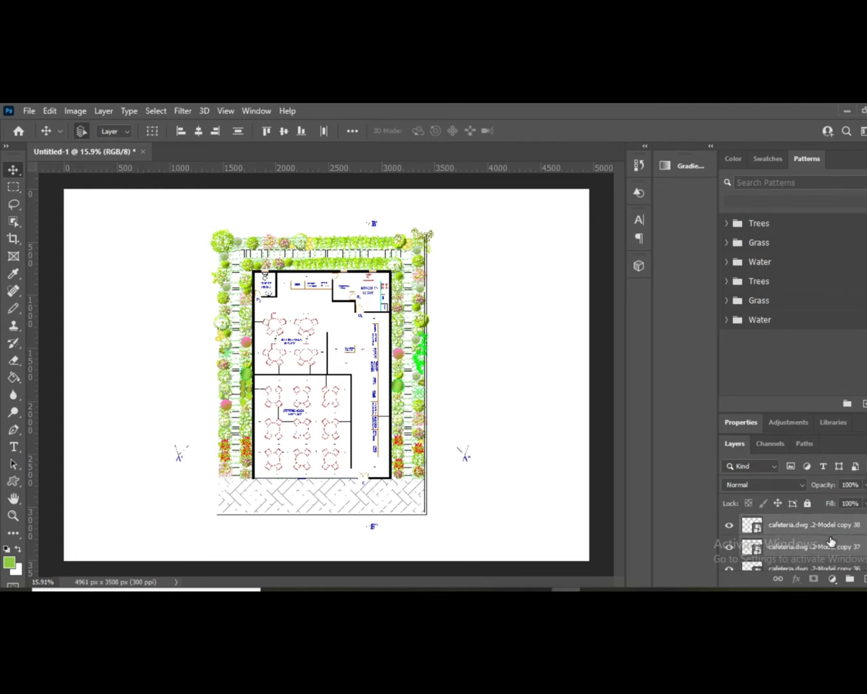
key(ctrl+z)
key(ctrl+z)
key(ctrl+z)
key(ctrl+z)
key(ctrl+z)
key(ctrl+z)
key(ctrl+z)
key(ctrl+z)
key(ctrl+z)
key(ctrl+z)
key(ctrl+z)
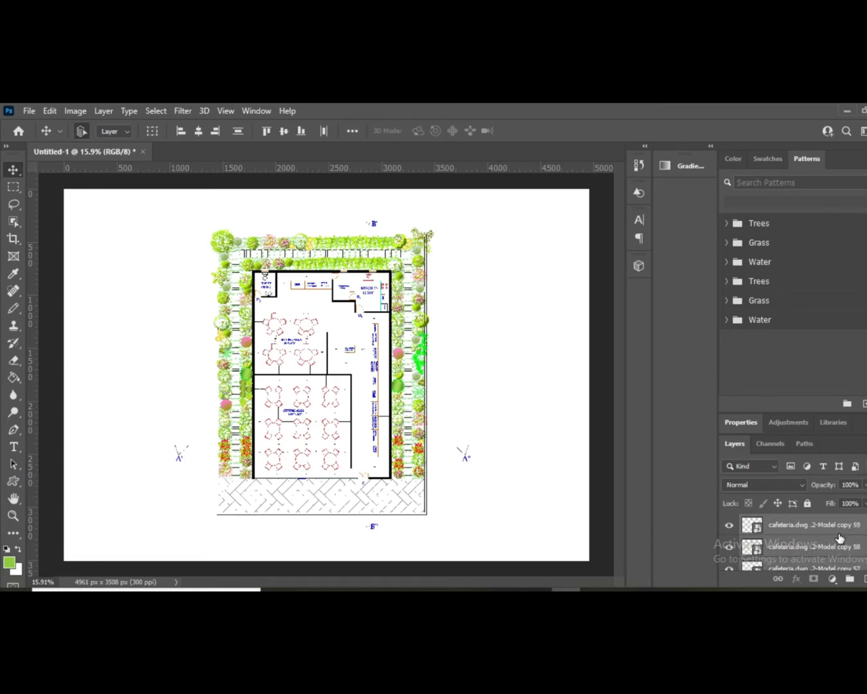
- Try to merge the cafeteria.dwg .2-Model layers into a single layer, and undo the merge
right_click(859, 529)
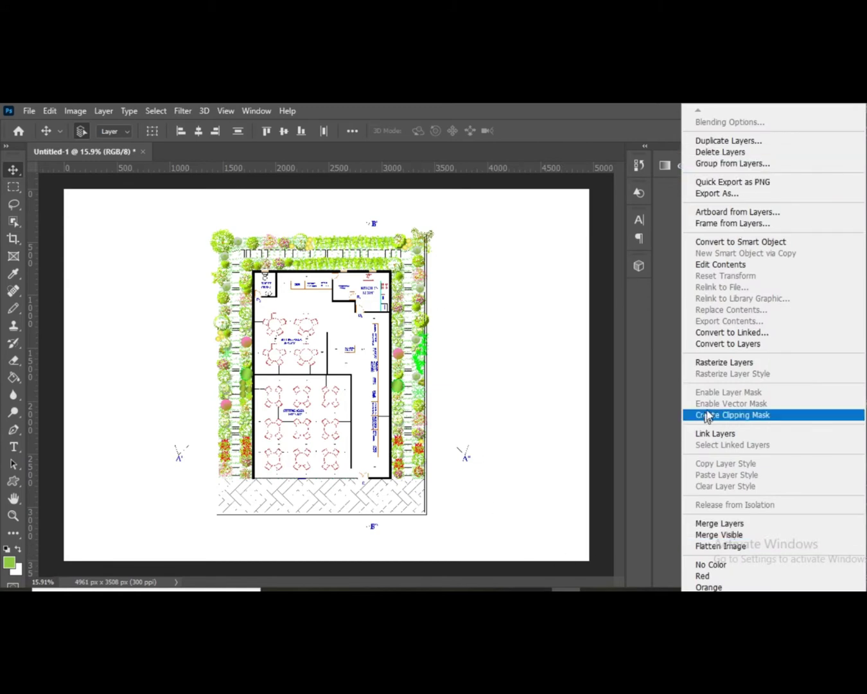
click(717, 524)
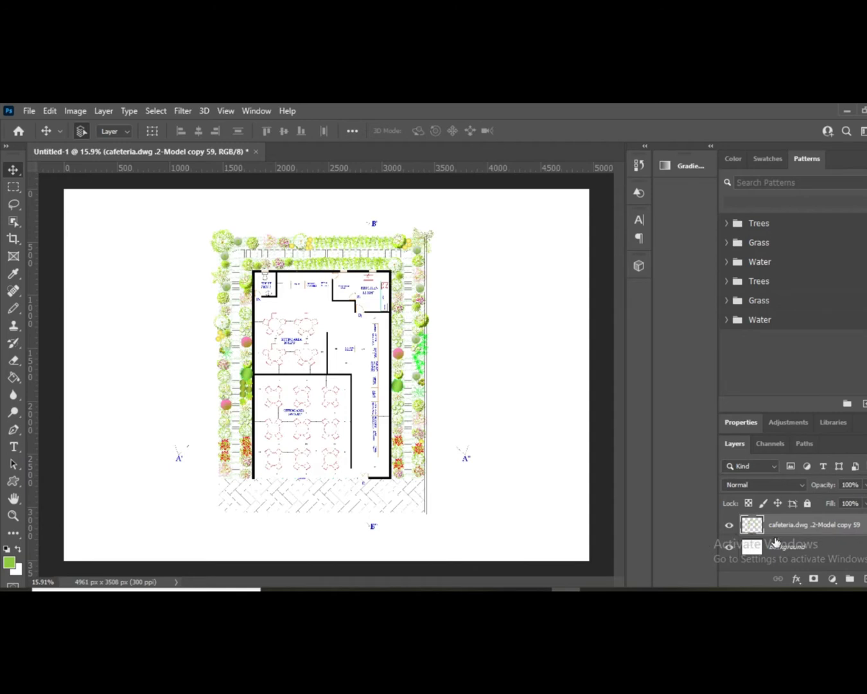
key(ctrl+z)
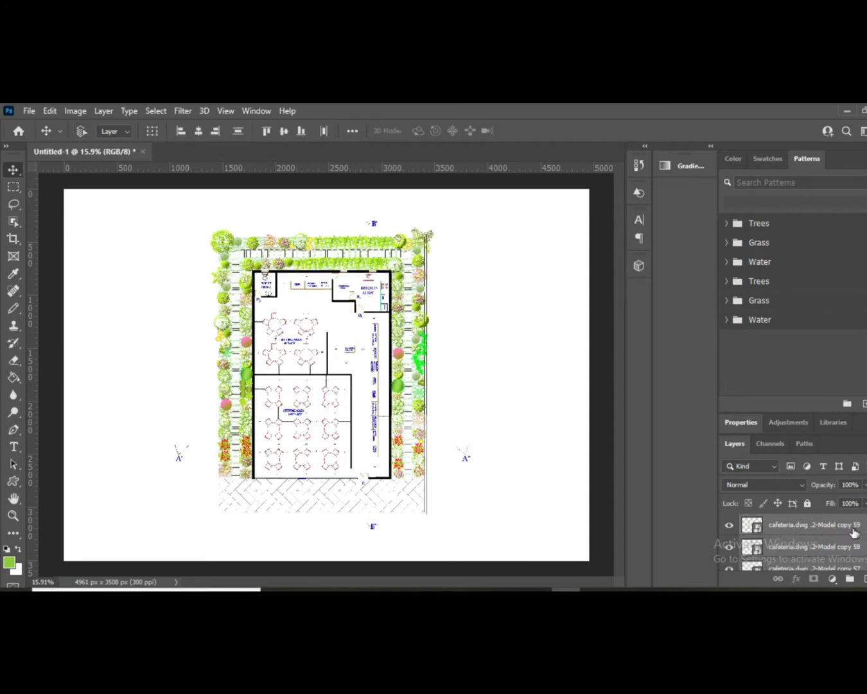
- Group the stacked cafeteria.dwg .2-Model layers into a group named Group 1, and select it
mouse_move(847, 533)
mouse_down()
mouse_move(797, 571)
mouse_move(860, 580)
mouse_move(851, 580)
mouse_up()
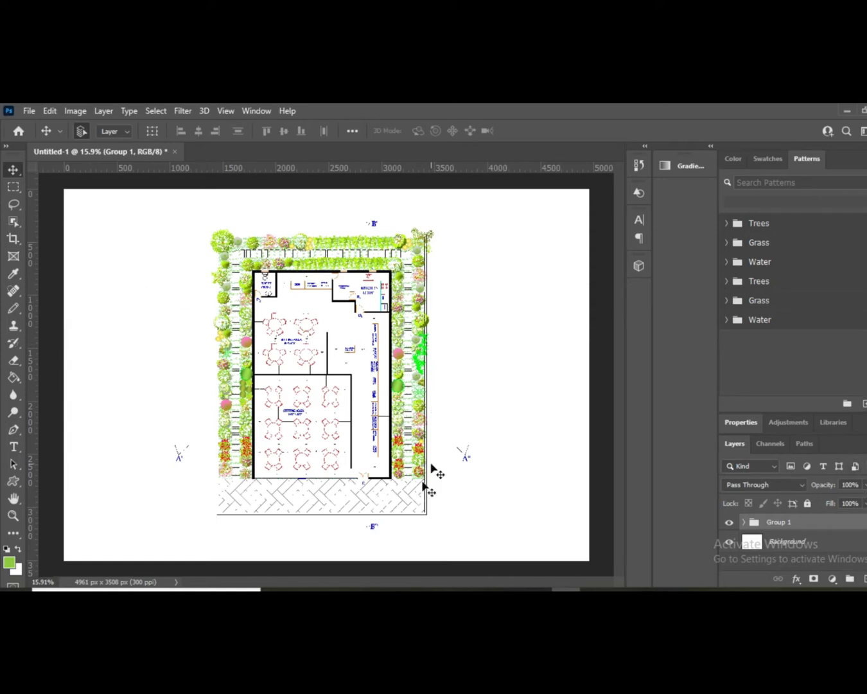
key(ctrl+shift+g)
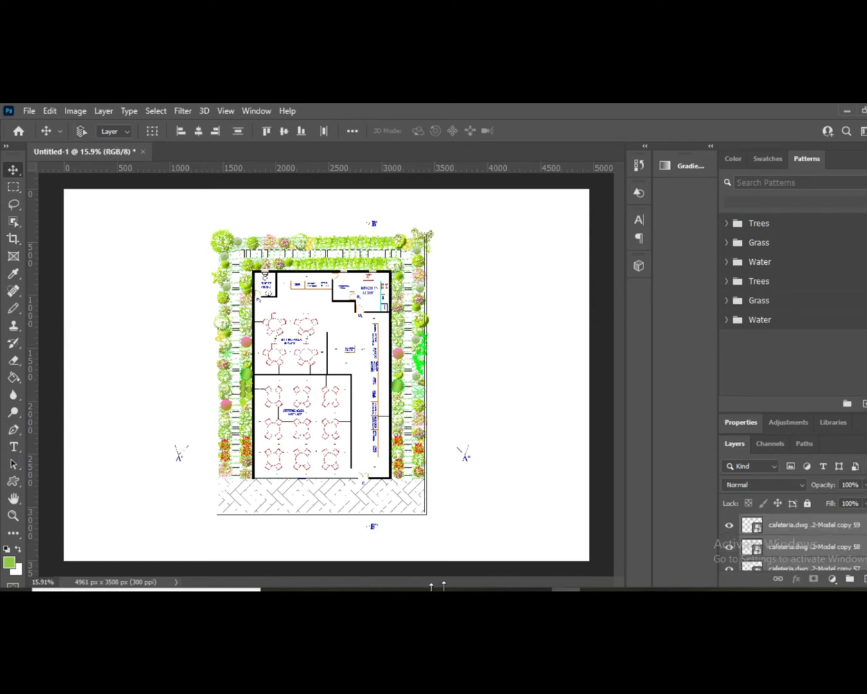
right_click(811, 547)
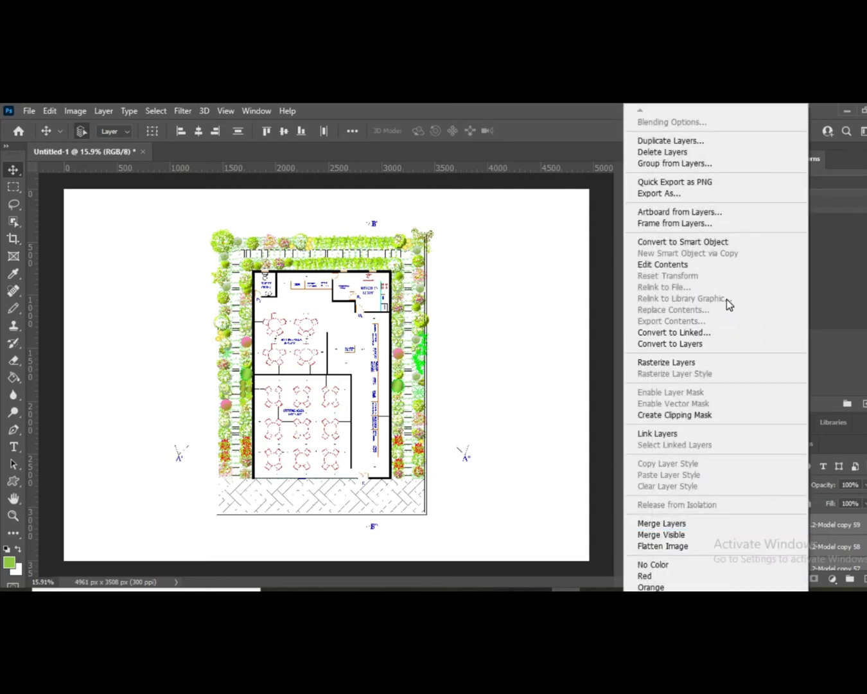
click(695, 165)
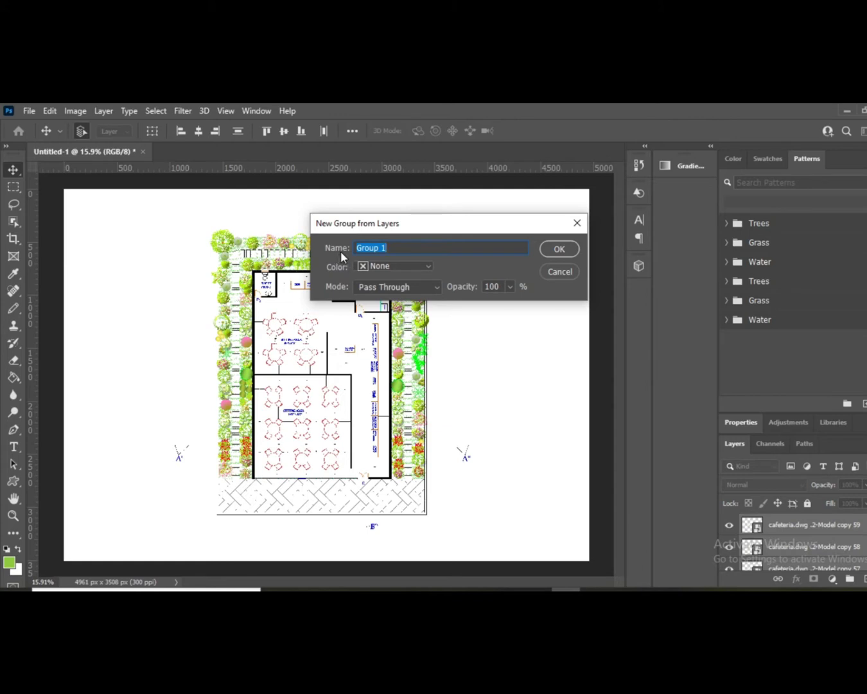
click(564, 251)
click(822, 527)
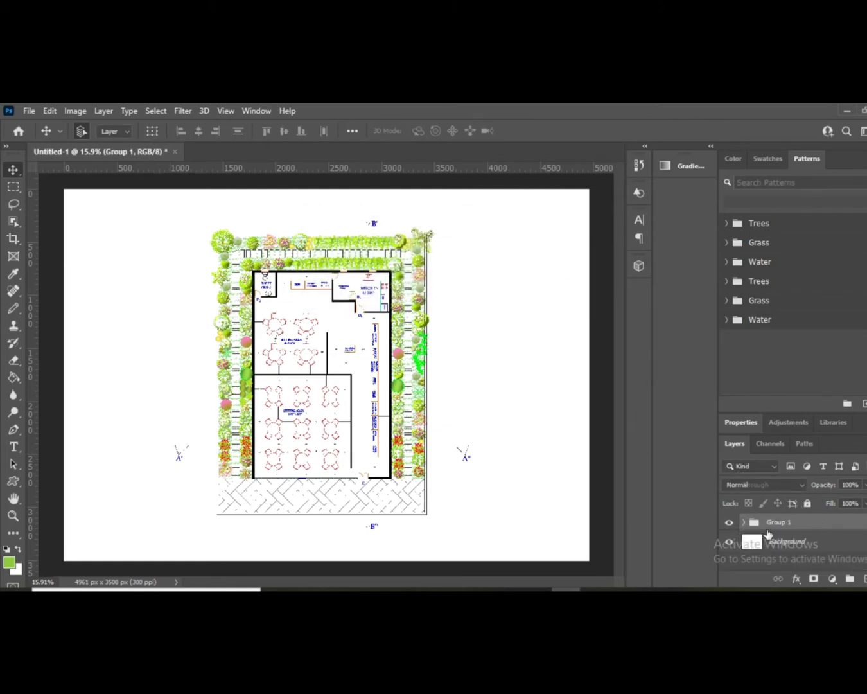
- Try moving the grouped plan to different places on the canvas, and undo the last move
drag(278, 350, 575, 371)
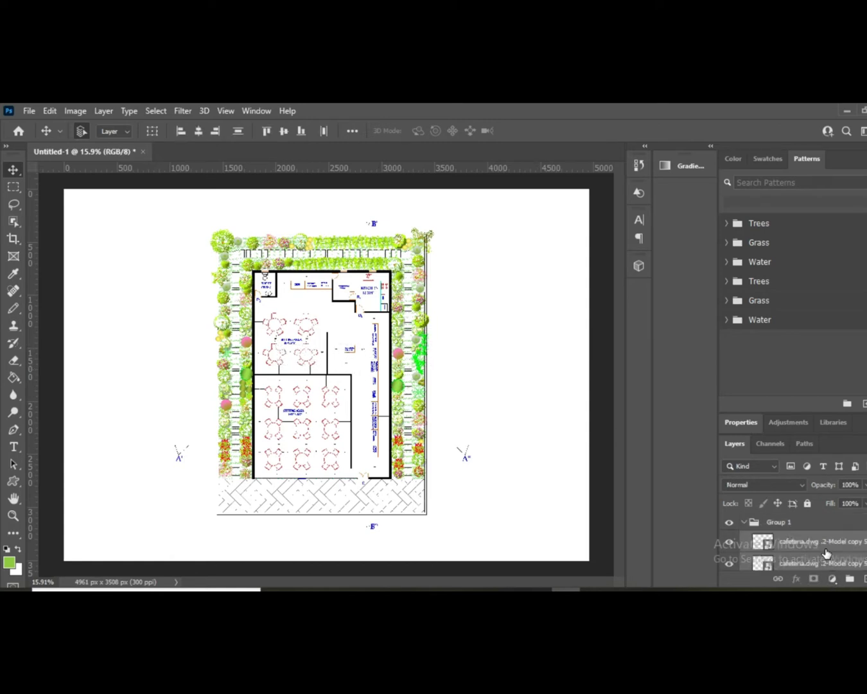
scroll(826, 552, down, 4)
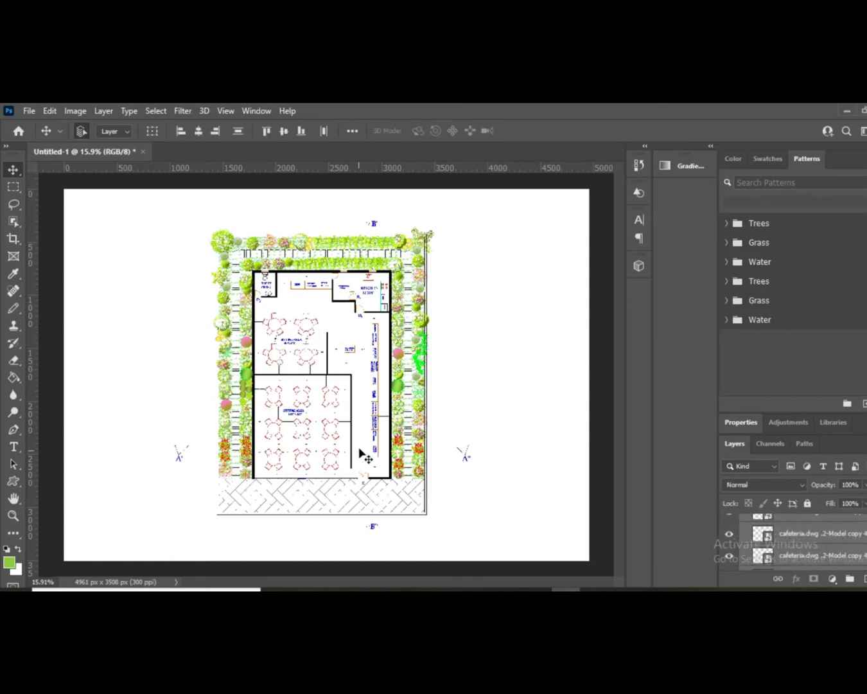
drag(351, 417, 320, 388)
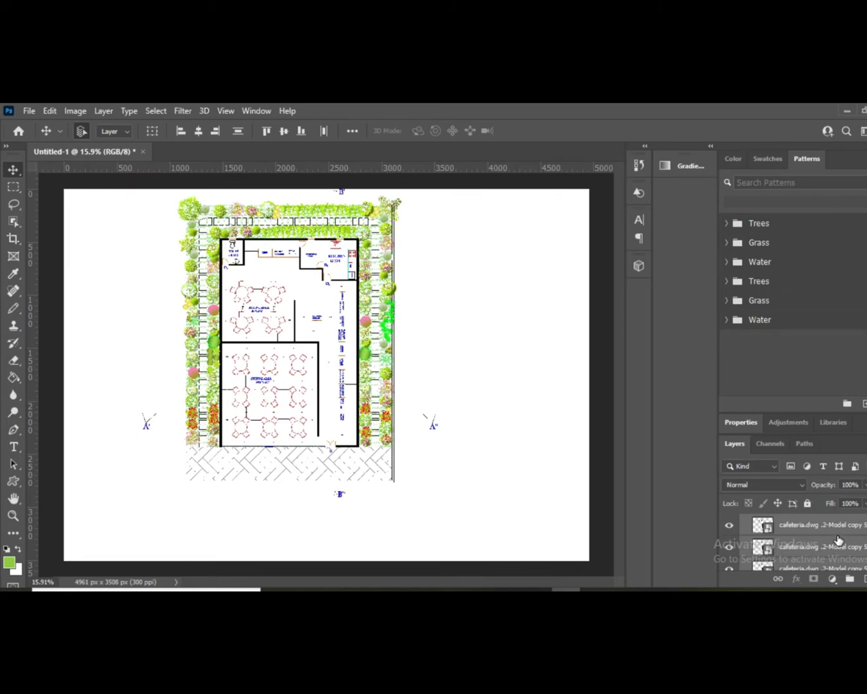
click(845, 547)
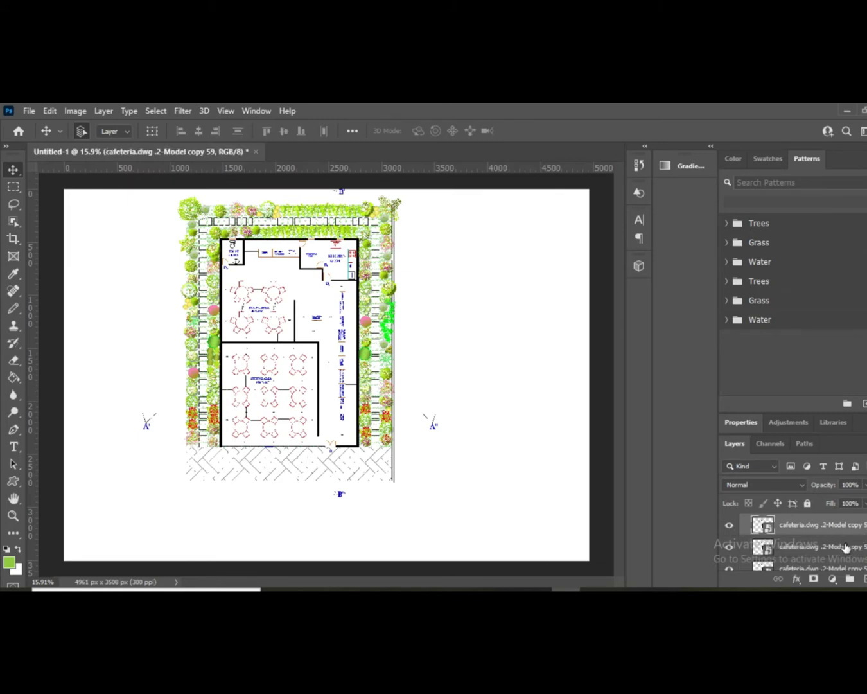
click(182, 385)
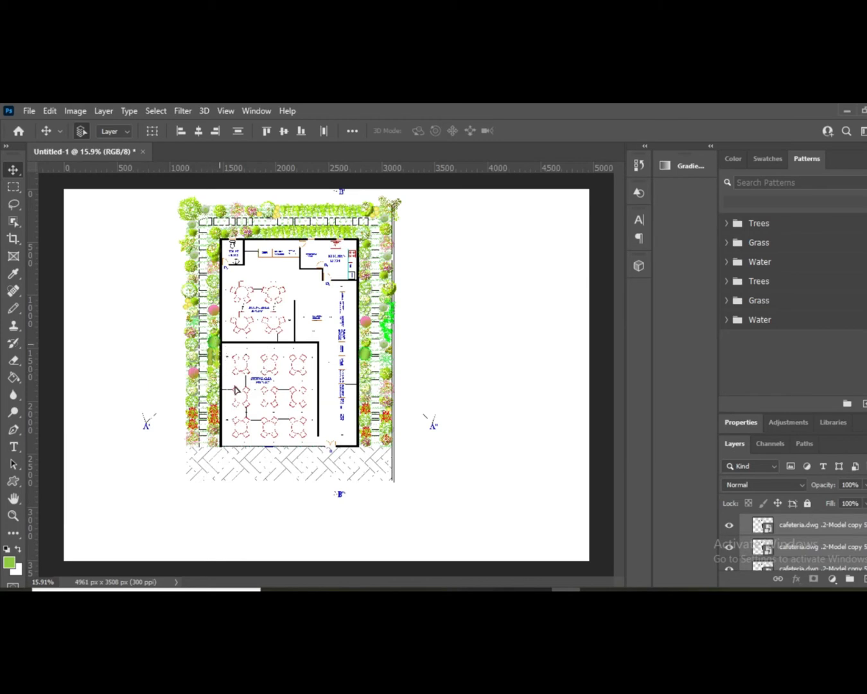
drag(331, 341, 463, 384)
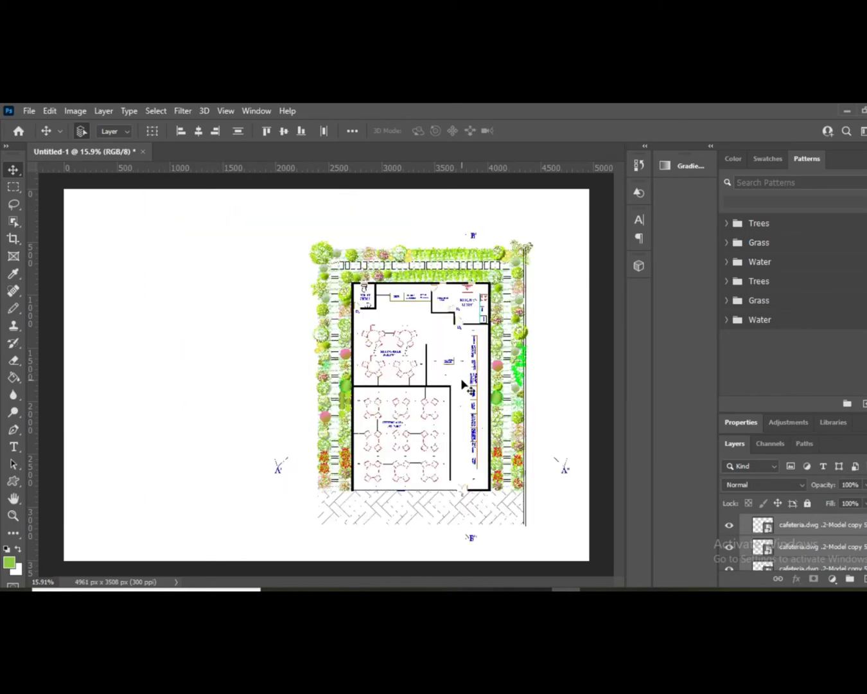
key(ctrl+z)
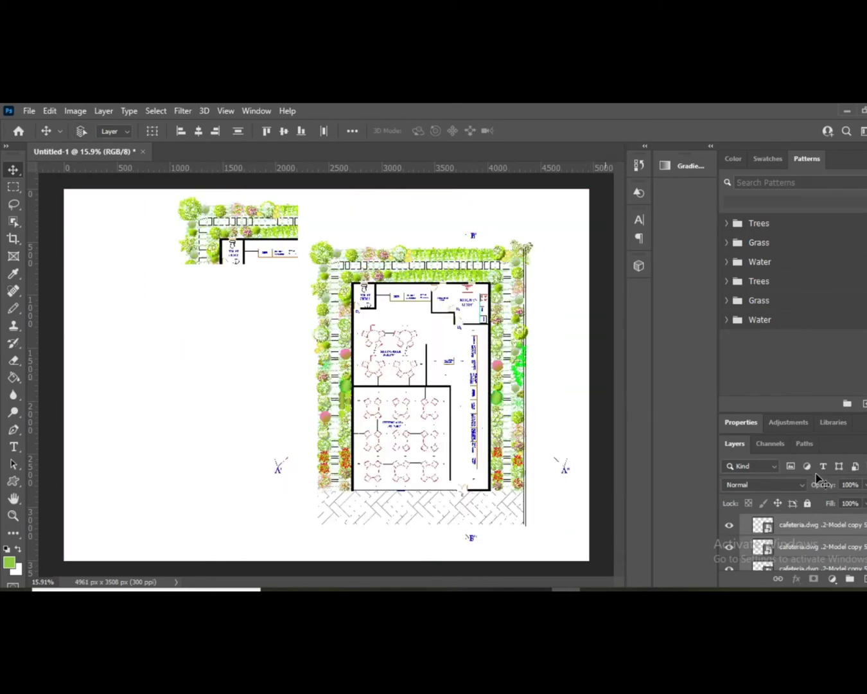
- Collapse Group 1, move the plan back toward the canvas centre, and delete the group
key(ctrl+g)
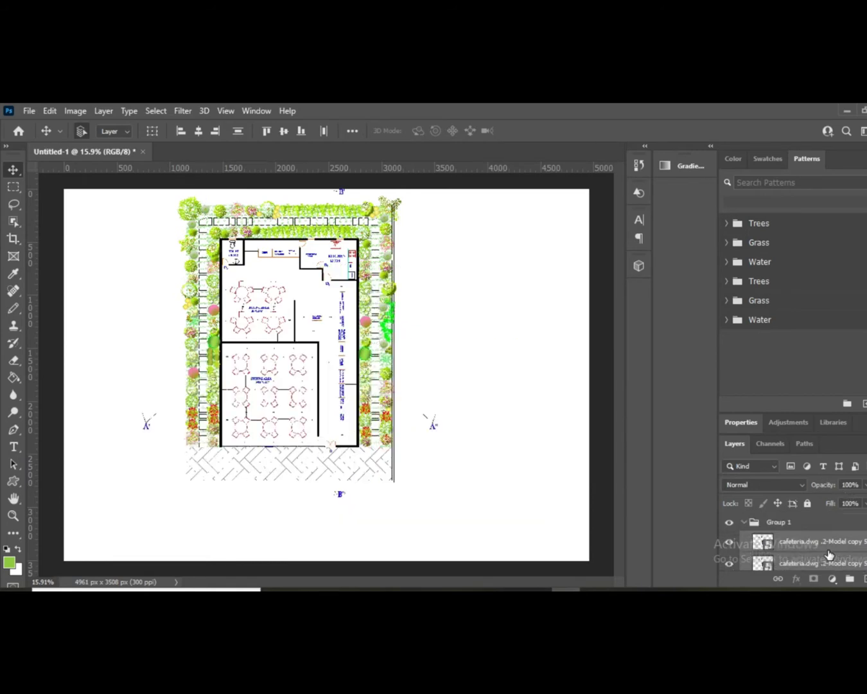
click(744, 521)
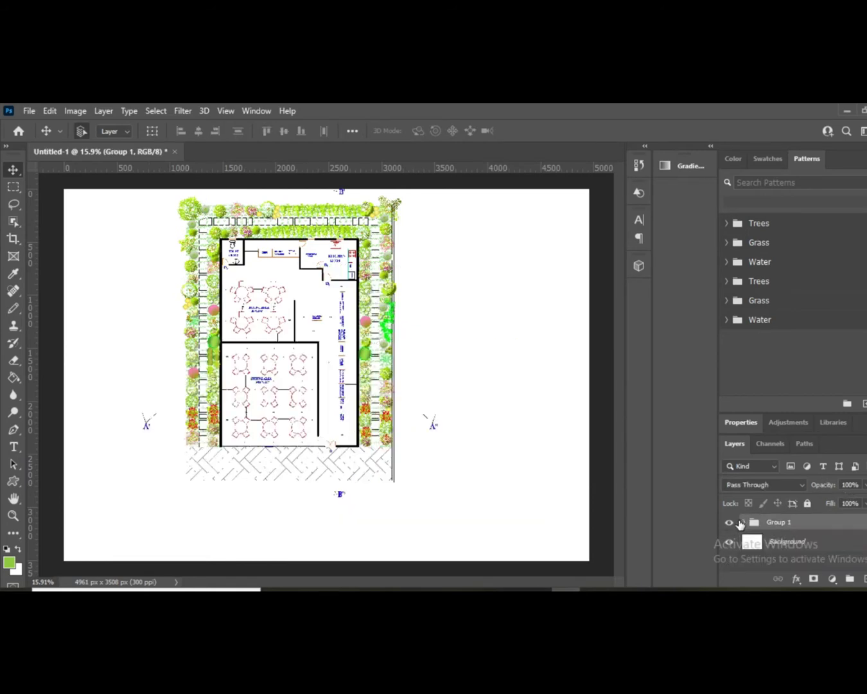
scroll(450, 399, down, 4)
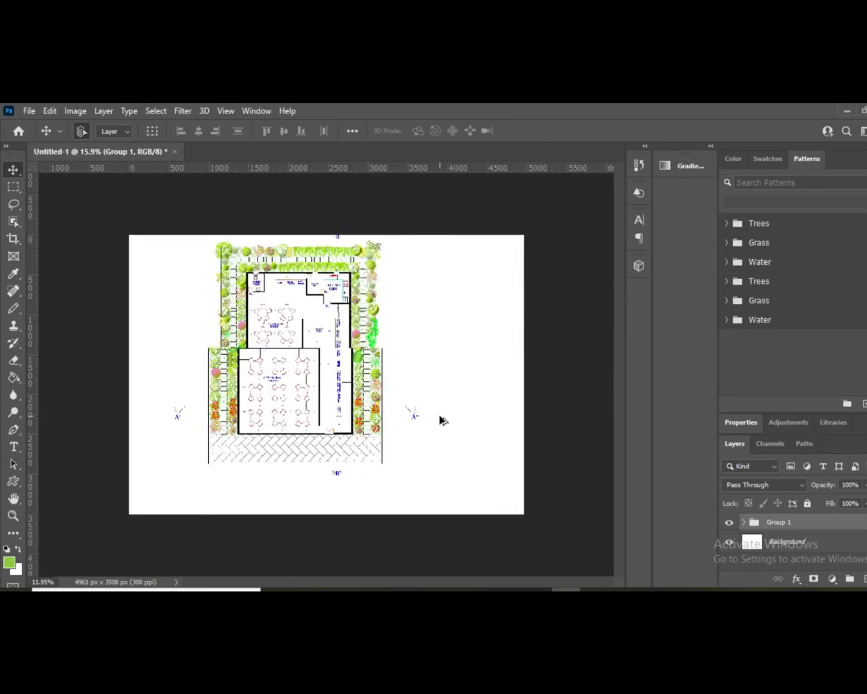
scroll(195, 345, up, 2)
drag(259, 342, 278, 362)
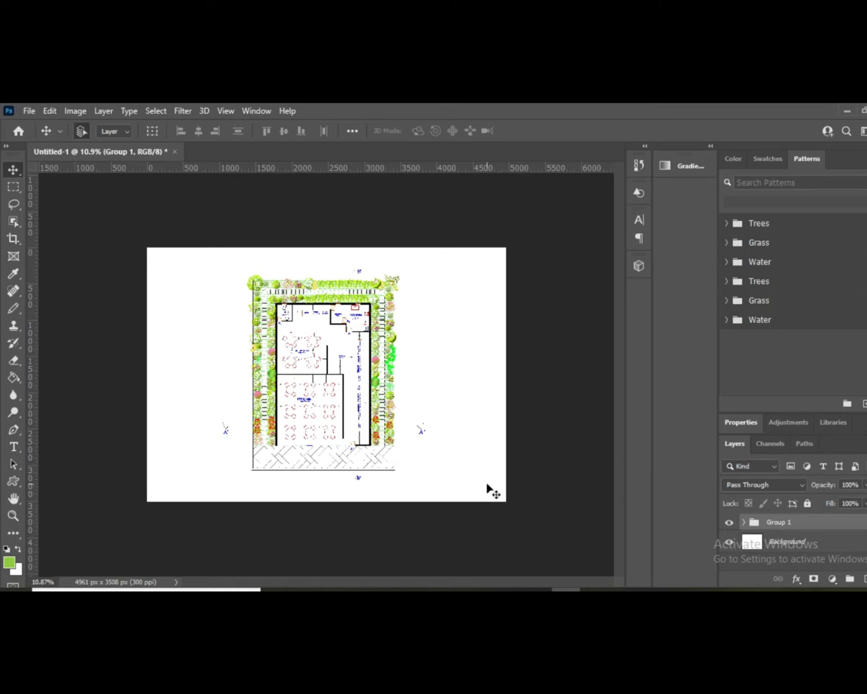
key(Delete)
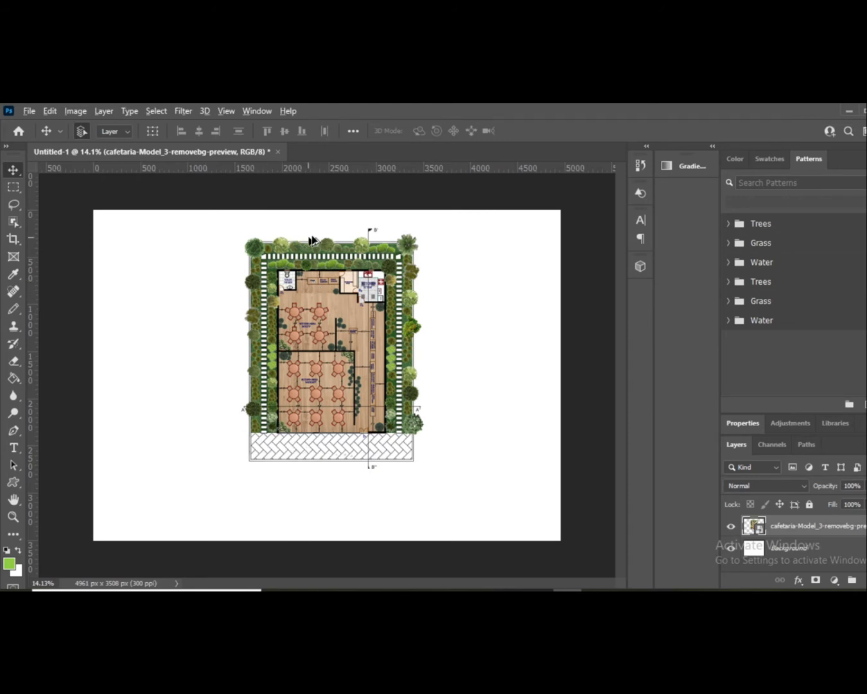
scroll(314, 239, up, 3)
scroll(219, 296, up, 1)
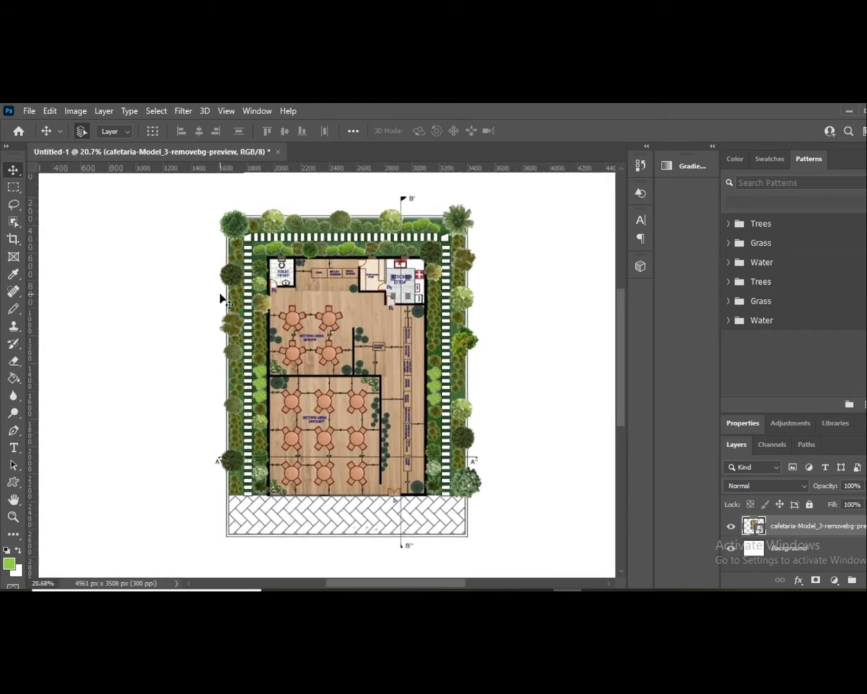
scroll(212, 296, down, 1)
scroll(337, 311, down, 2)
scroll(337, 312, down, 1)
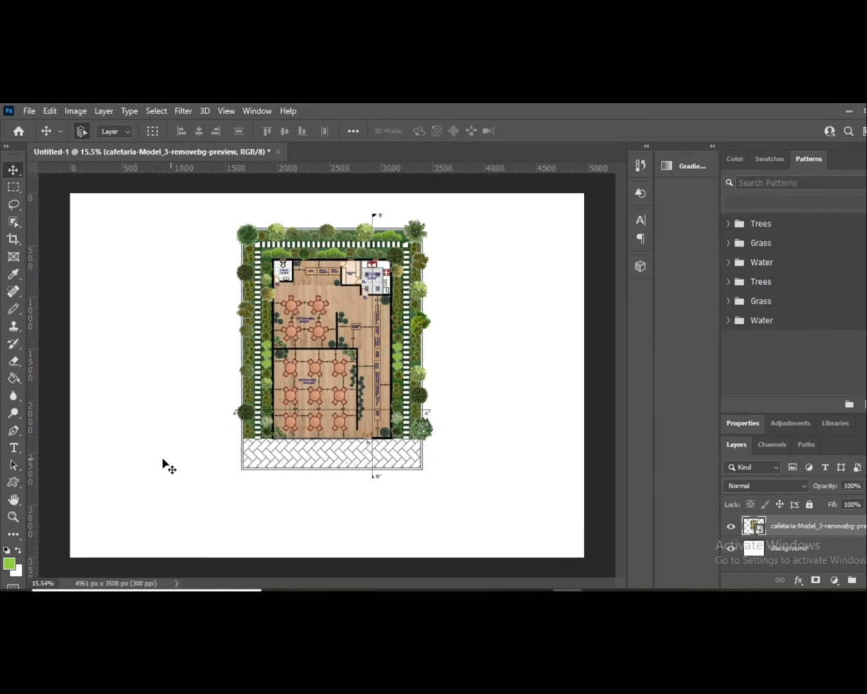
- Set the Custom Shape Tool to the Flower 7 shape from the Nature set in All Legacy Default Shapes
click(20, 482)
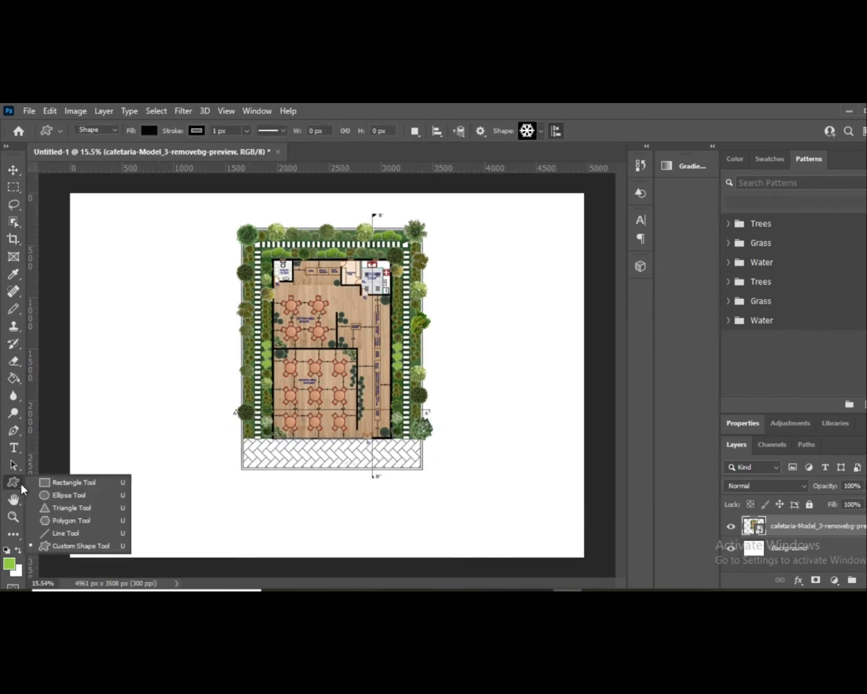
right_click(21, 486)
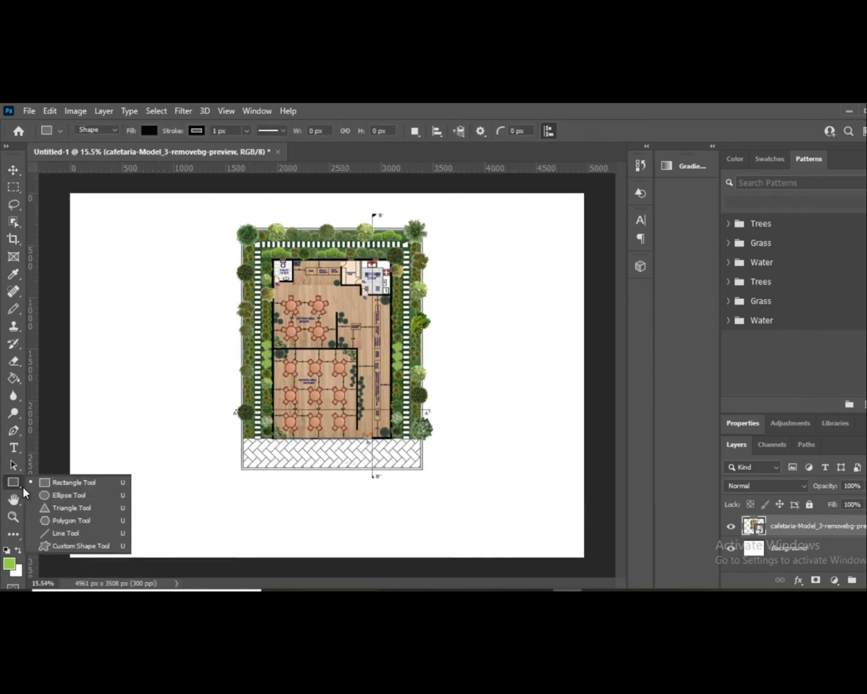
click(61, 545)
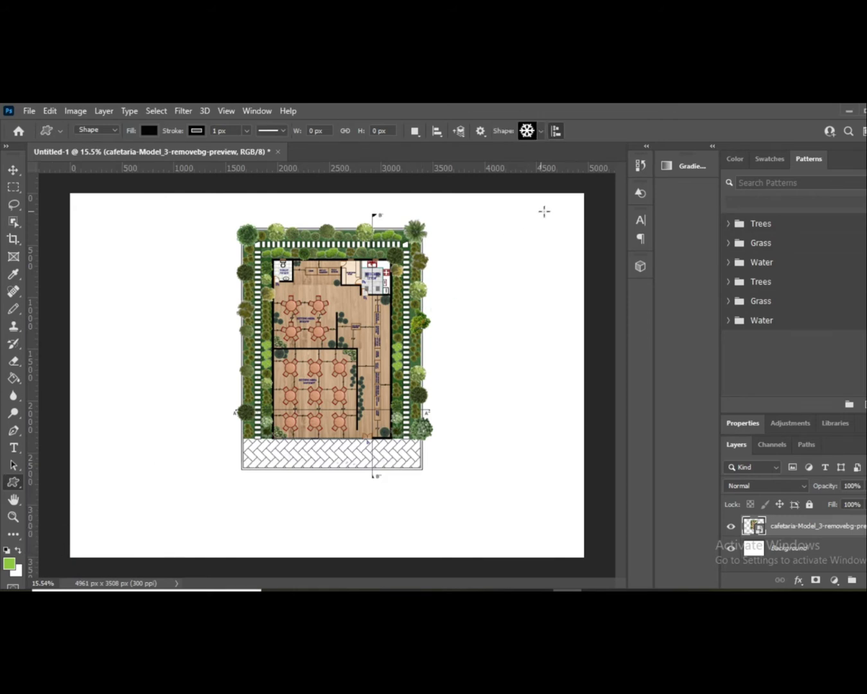
click(540, 132)
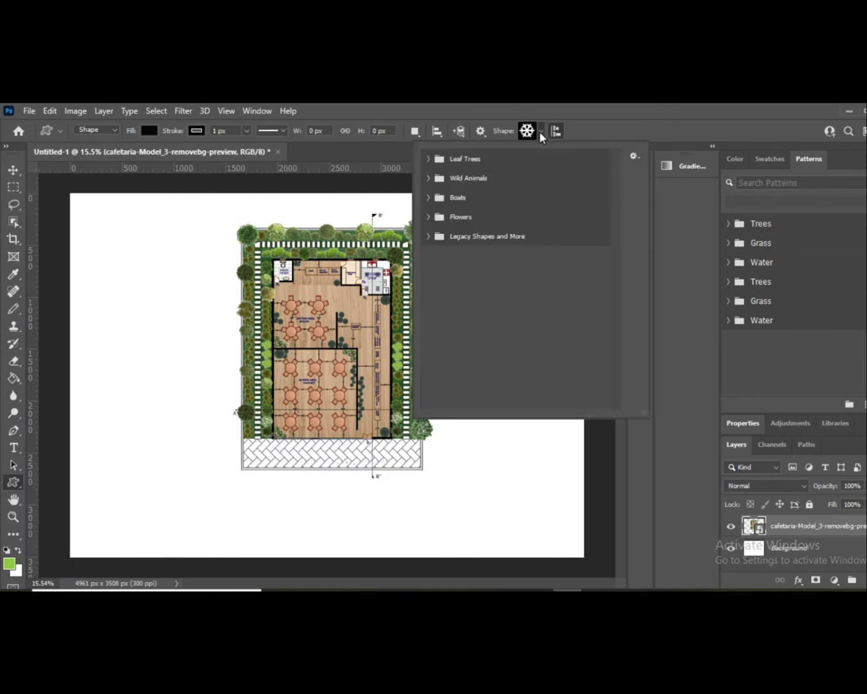
click(427, 237)
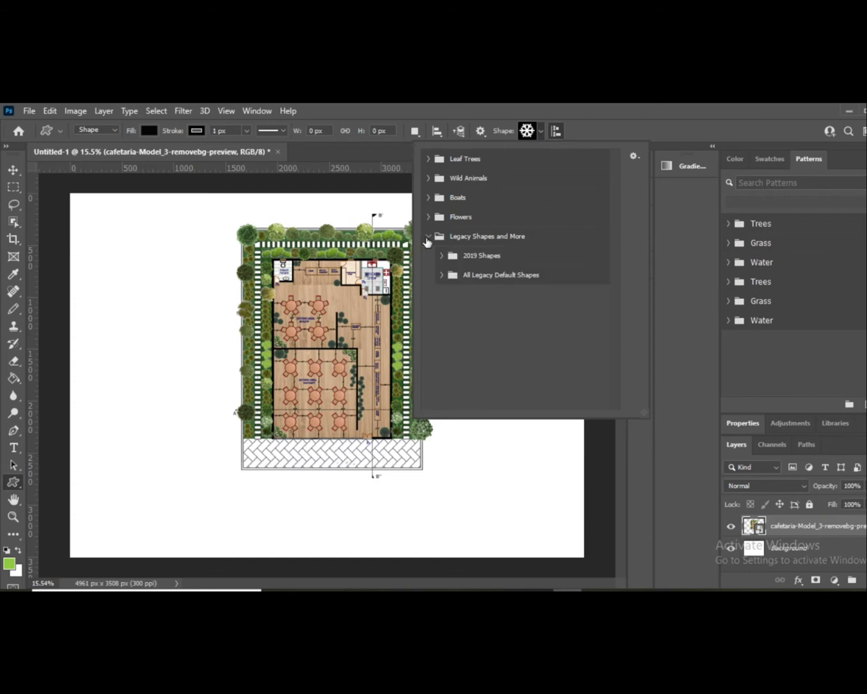
click(440, 256)
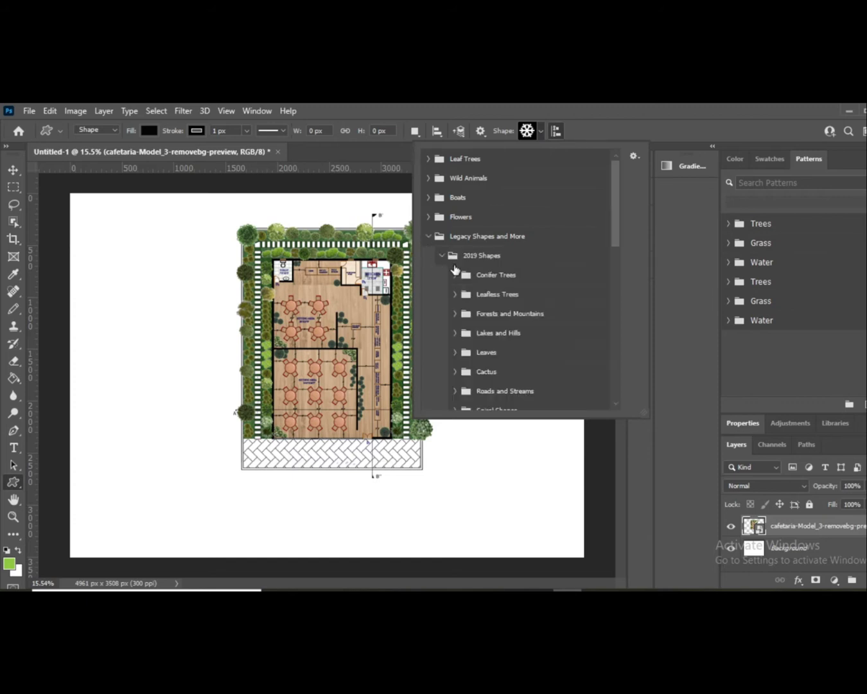
drag(616, 219, 622, 372)
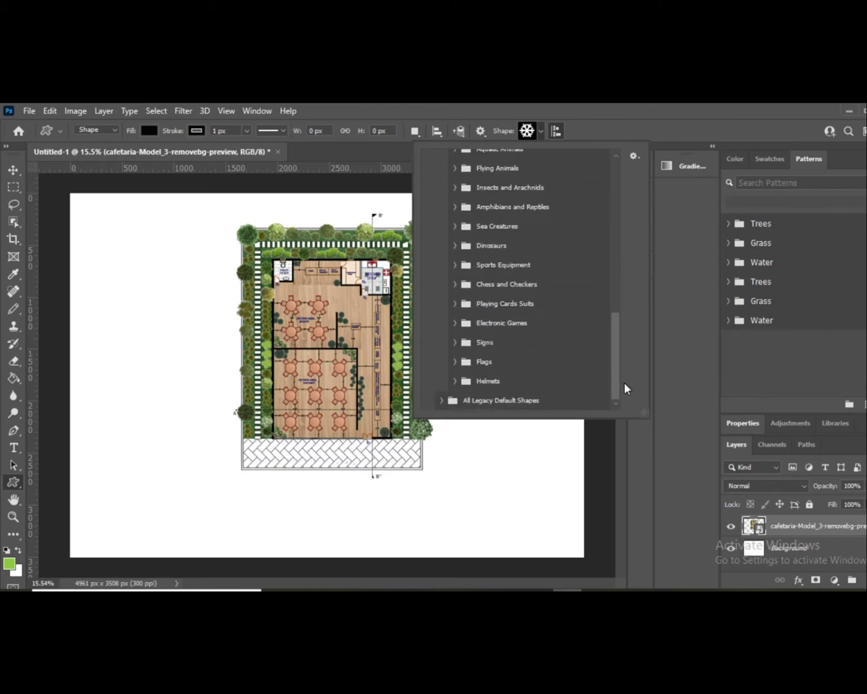
click(440, 400)
drag(608, 304, 611, 339)
scroll(610, 346, down, 5)
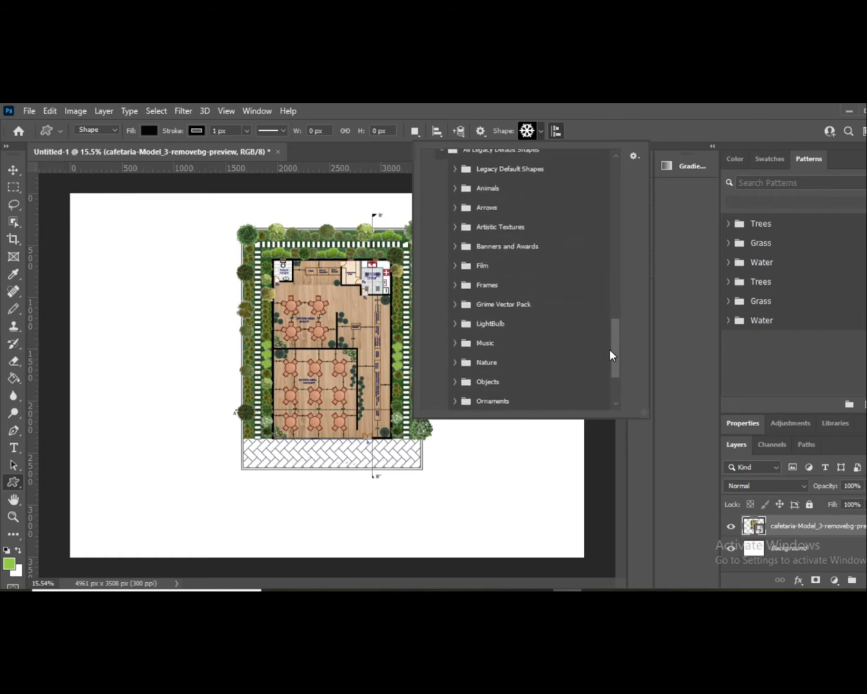
click(454, 341)
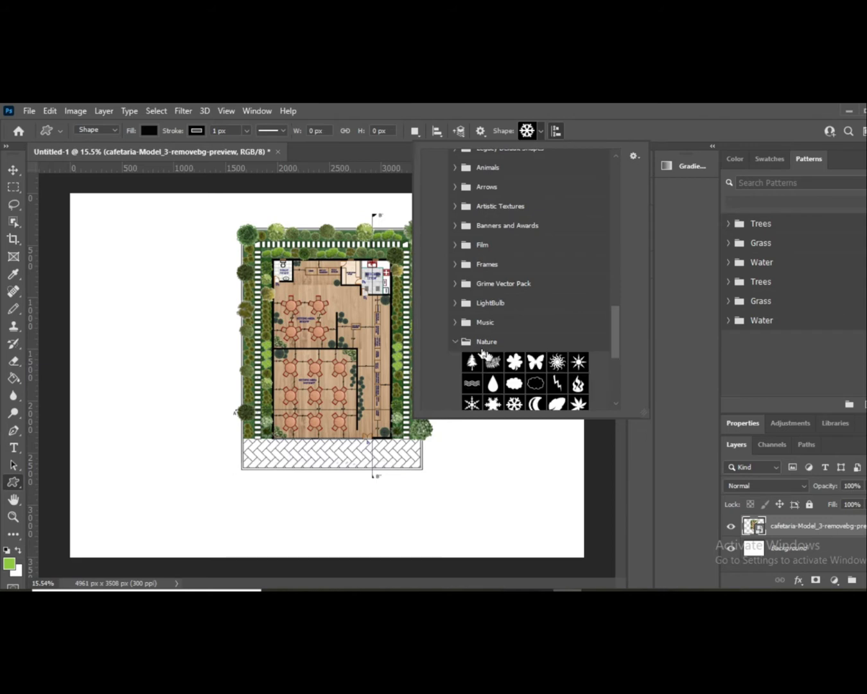
drag(615, 326, 620, 342)
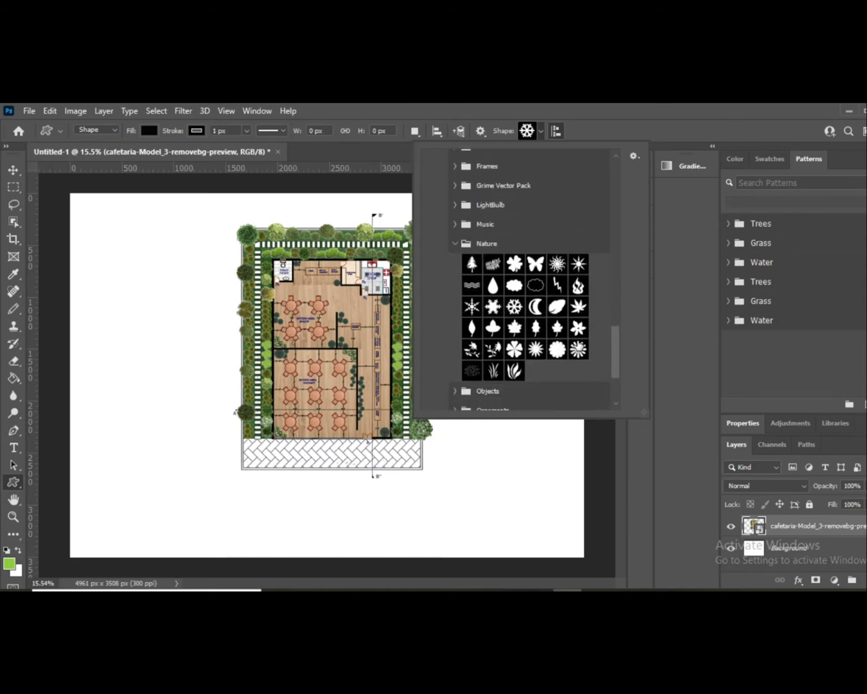
click(578, 348)
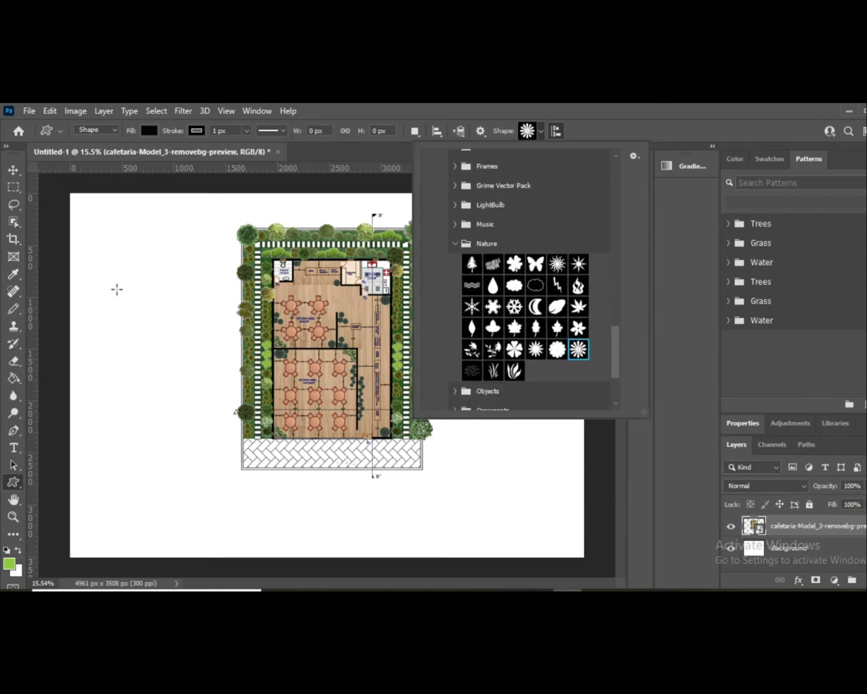
- Draw a black flower shape about 804 by 836 px, and place it in the blank area right of the plan
drag(105, 260, 188, 347)
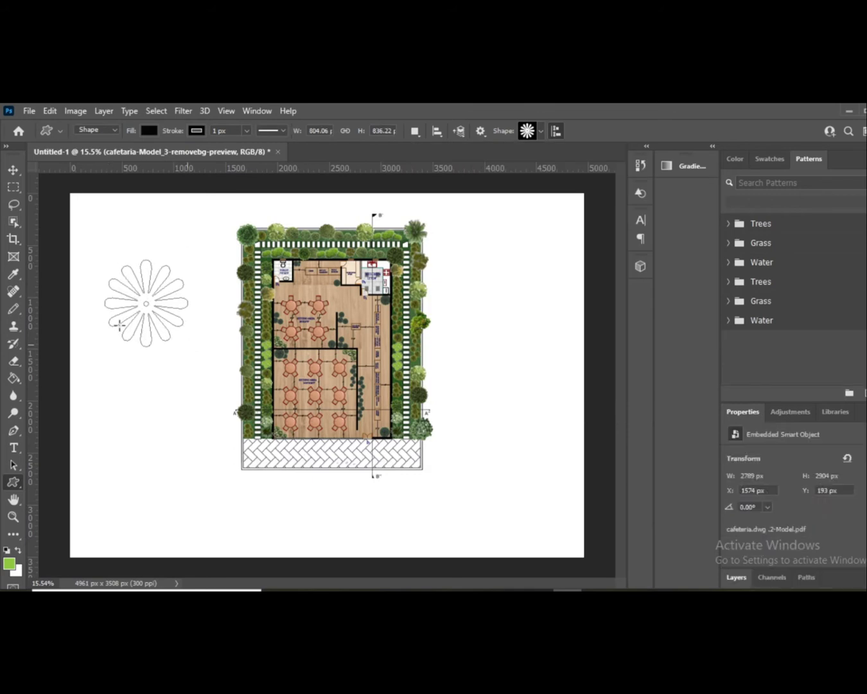
click(13, 168)
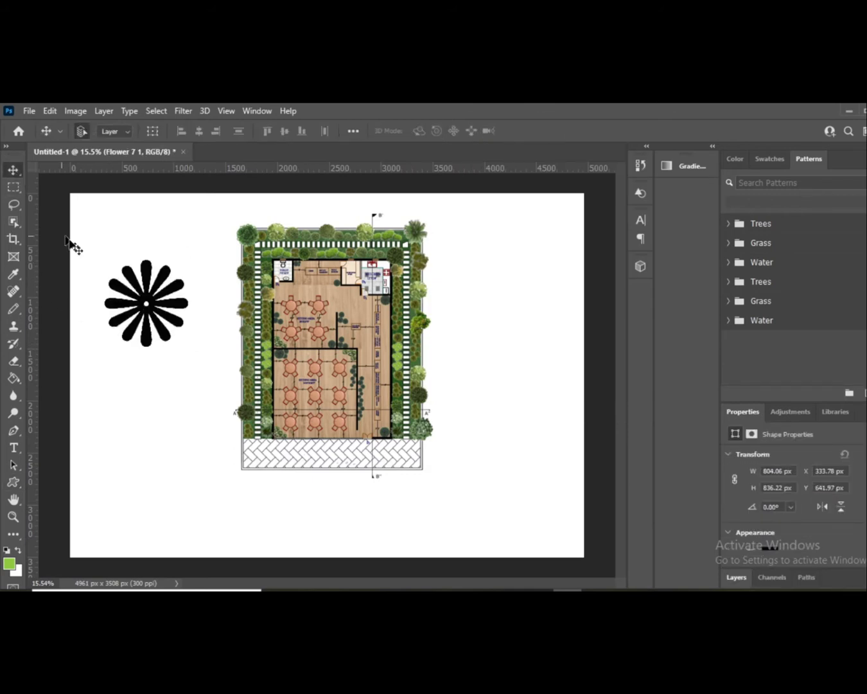
drag(149, 307, 490, 302)
- Draw a black snowflake custom shape about 580 by 502 px below the flower, near the canvas's lower right corner
click(13, 481)
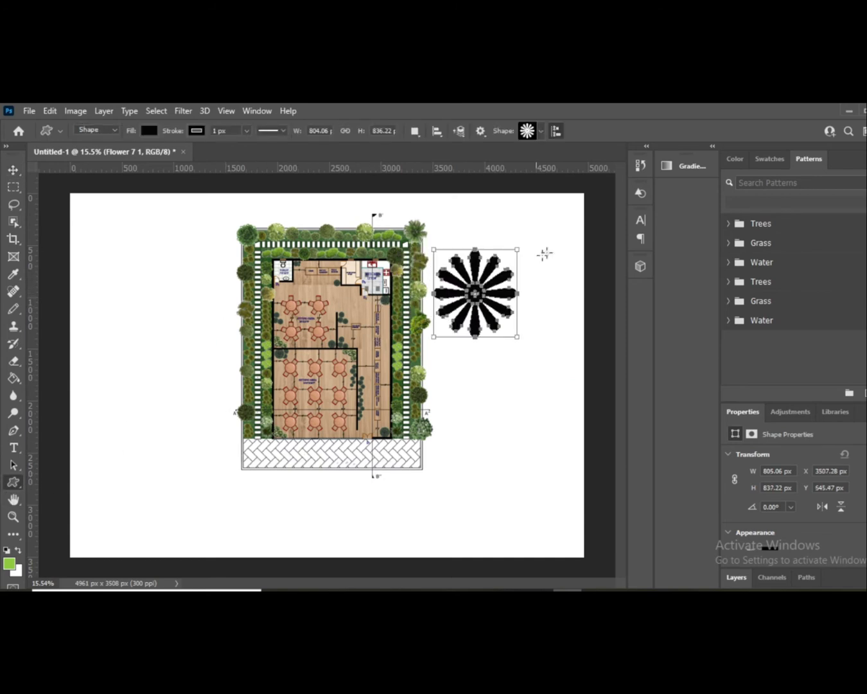
click(539, 131)
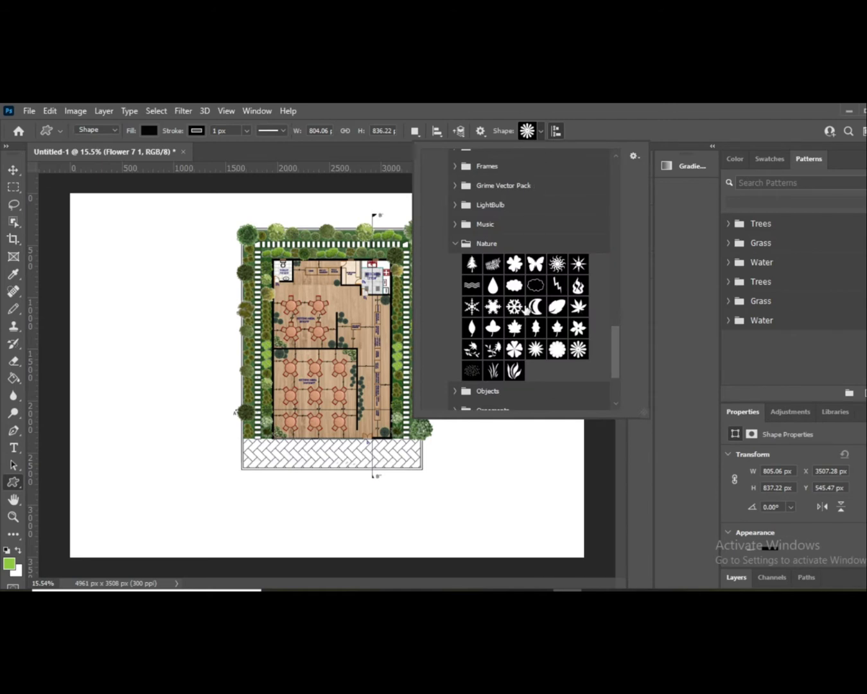
click(515, 306)
click(481, 462)
drag(474, 454, 537, 508)
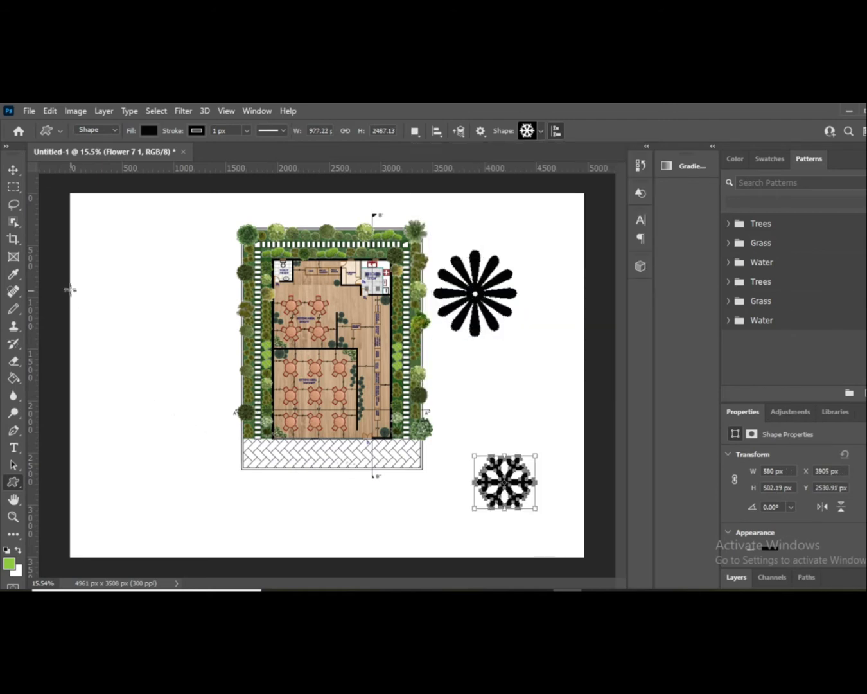
- Rasterize the snowflake's shape layer and fill the snowflake with the green foreground colour using the Paint Bucket tool
click(12, 169)
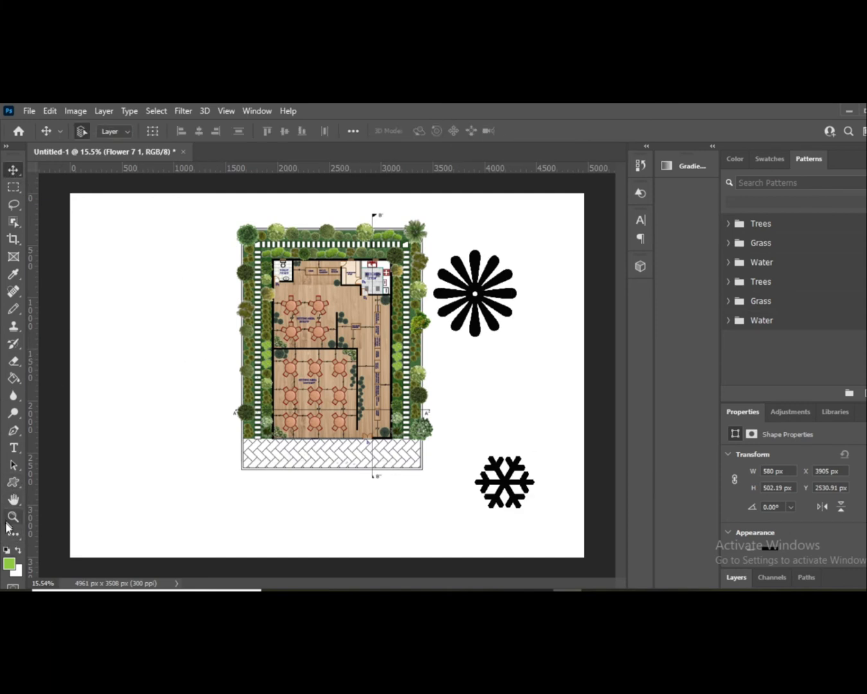
click(14, 378)
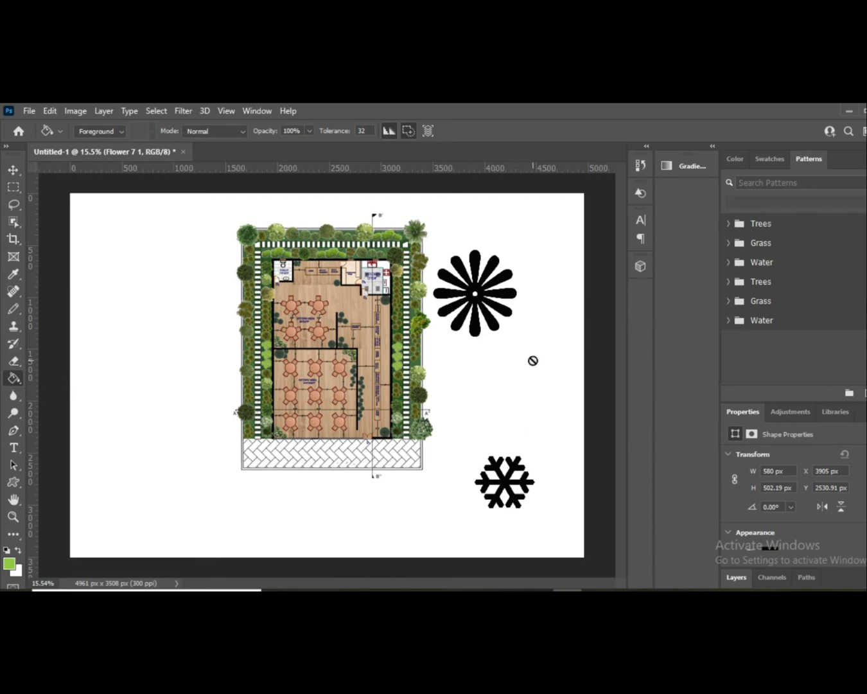
scroll(526, 242, up, 3)
scroll(506, 237, up, 2)
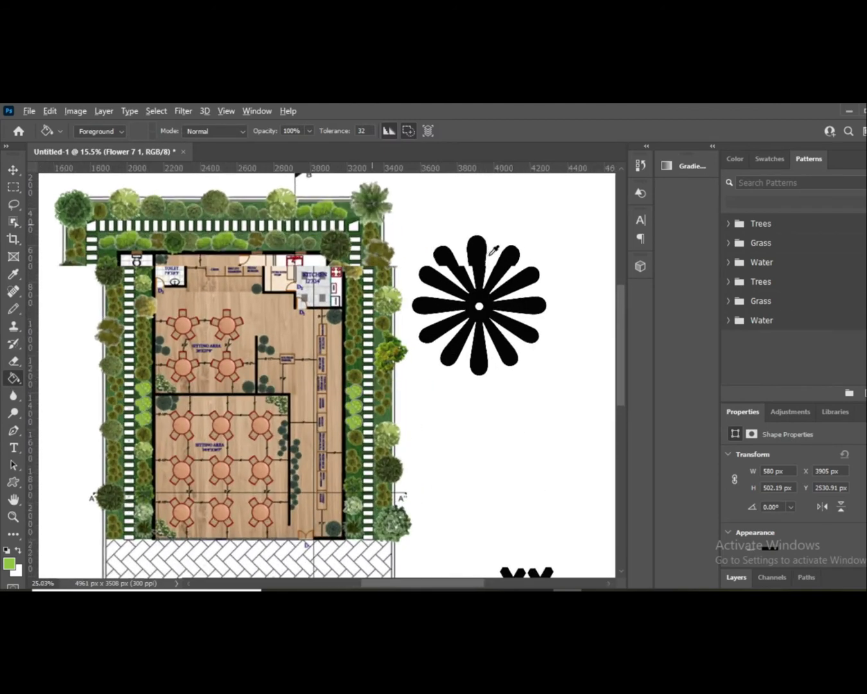
scroll(427, 291, up, 3)
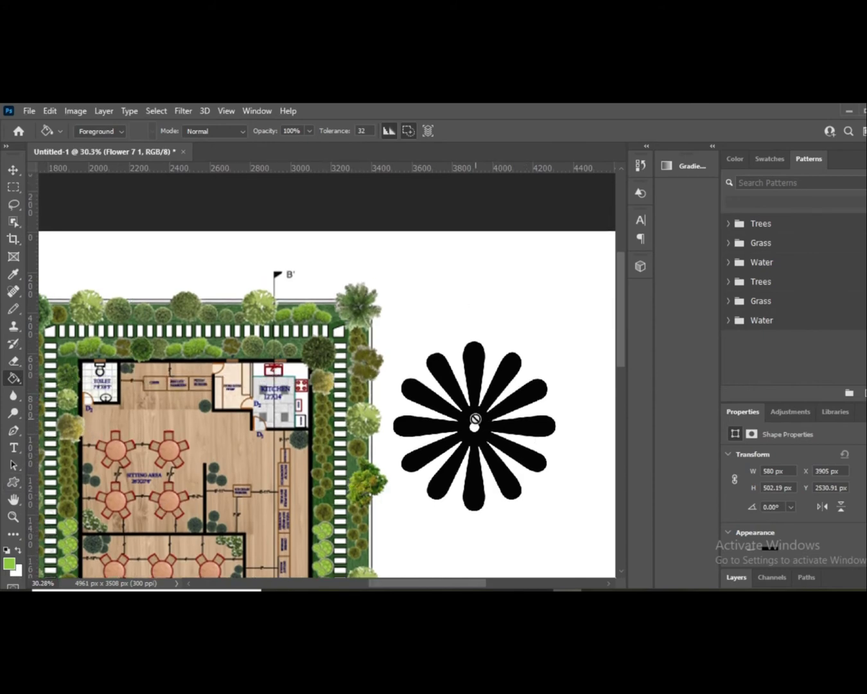
scroll(488, 369, down, 1)
scroll(489, 368, down, 6)
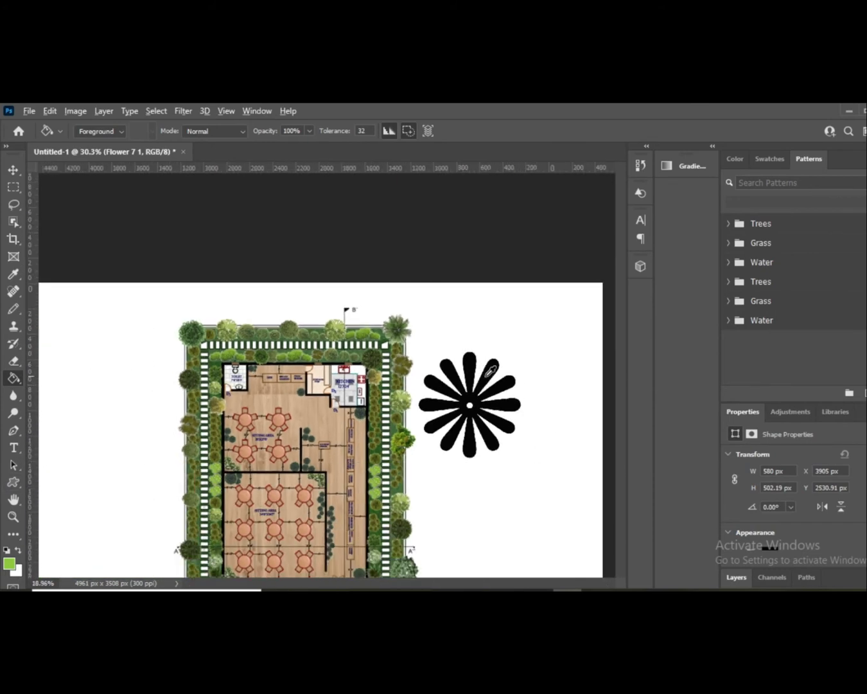
scroll(421, 444, up, 4)
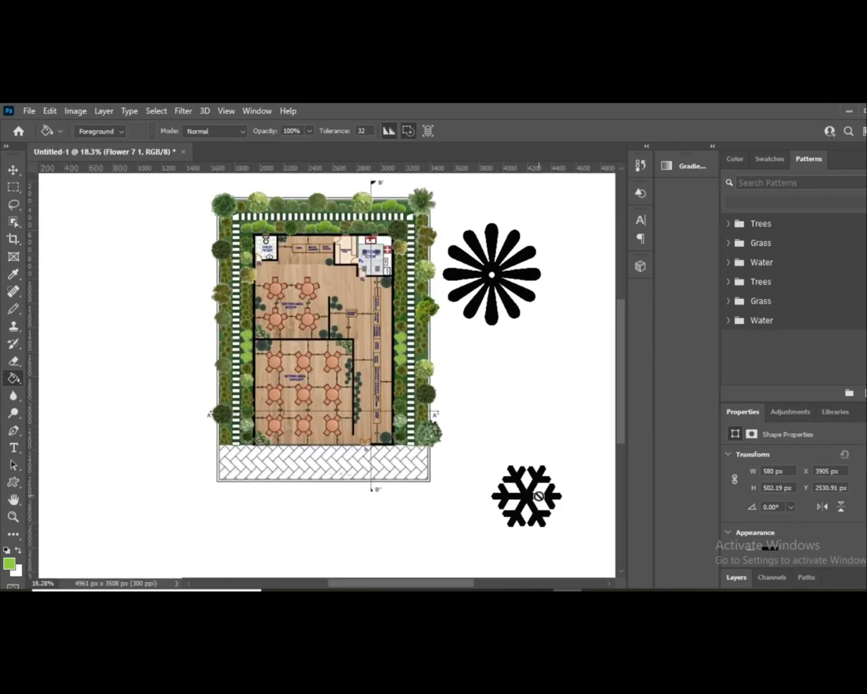
click(531, 498)
click(403, 297)
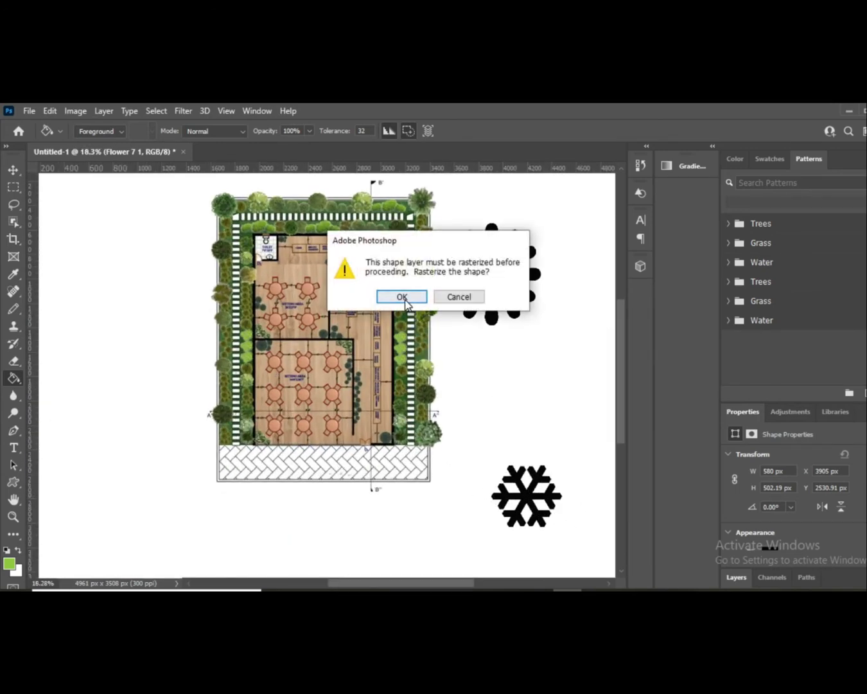
click(515, 491)
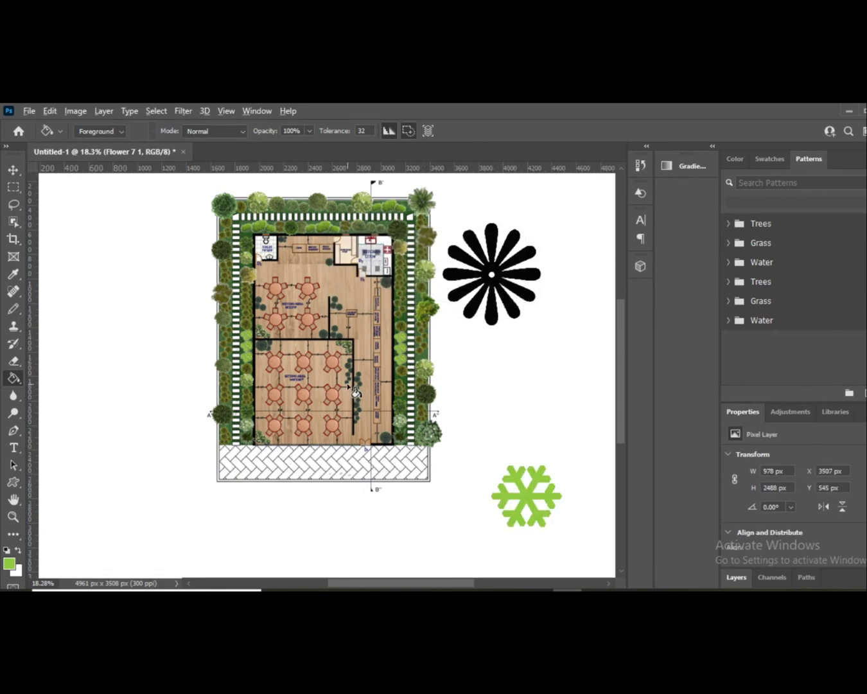
- Delete the layer holding the flower and snowflake shapes, and bring the document's layer list into view
scroll(359, 401, down, 2)
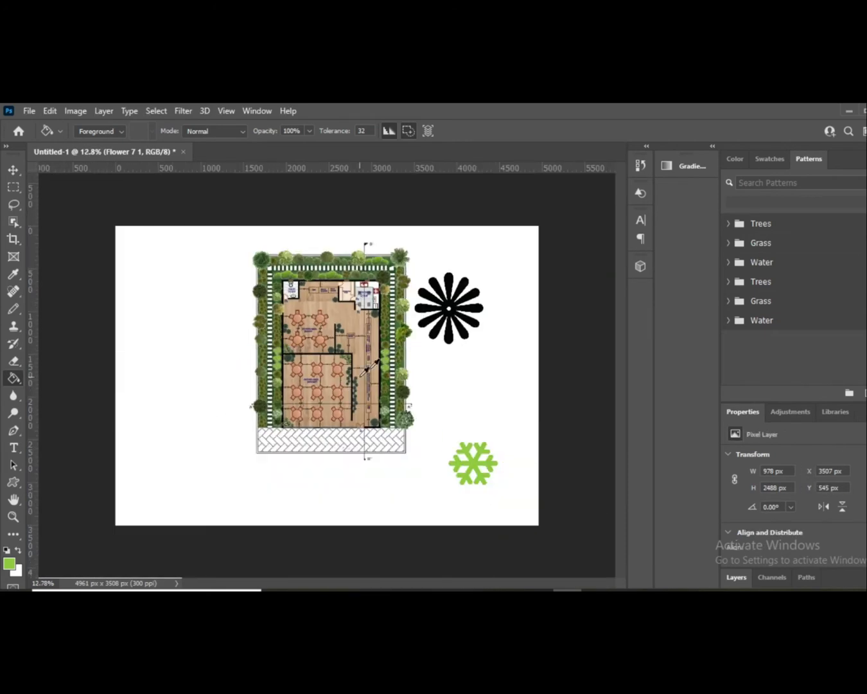
click(12, 169)
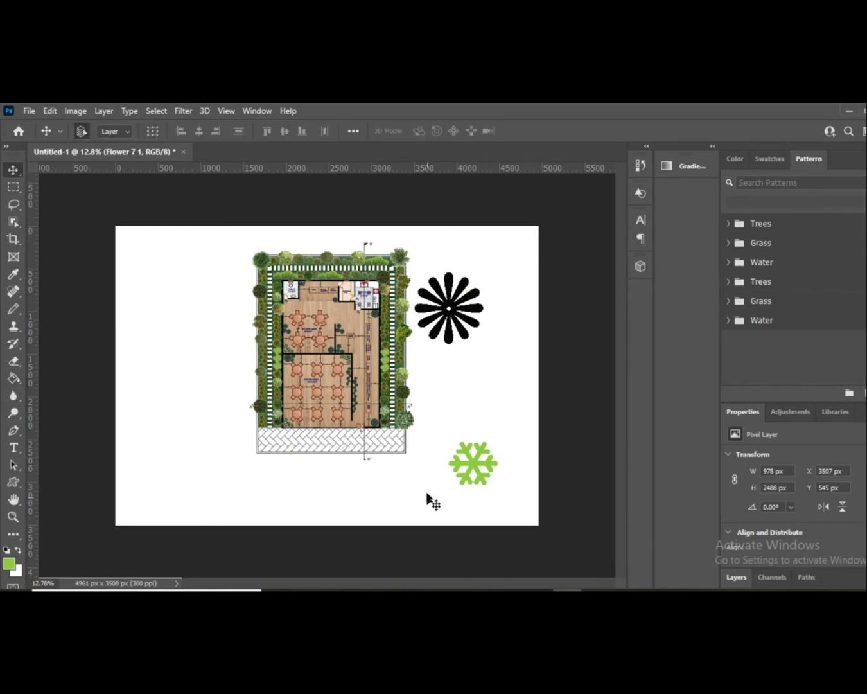
mouse_move(465, 464)
mouse_down()
mouse_move(464, 374)
mouse_move(478, 453)
mouse_up()
key(Delete)
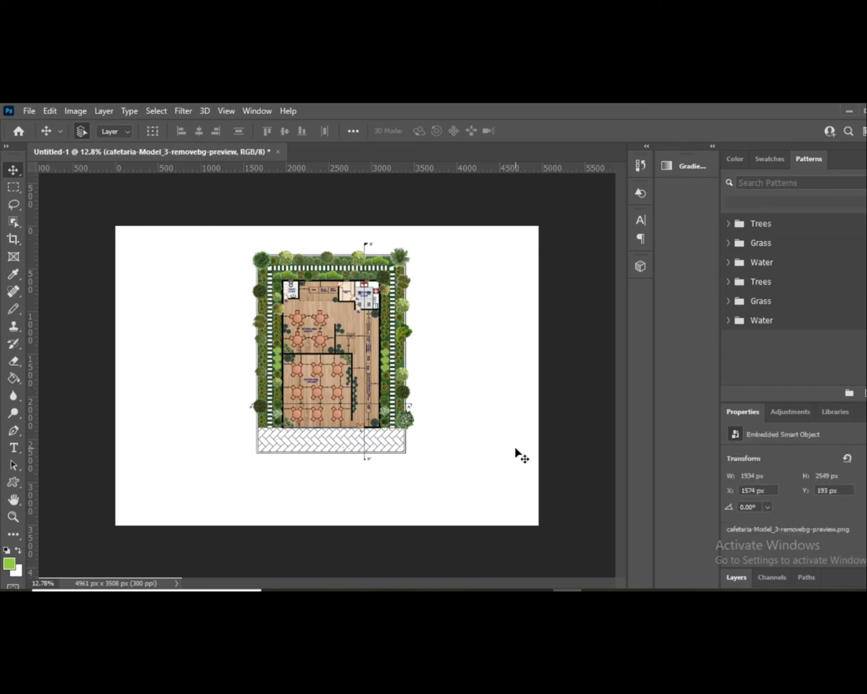
click(725, 575)
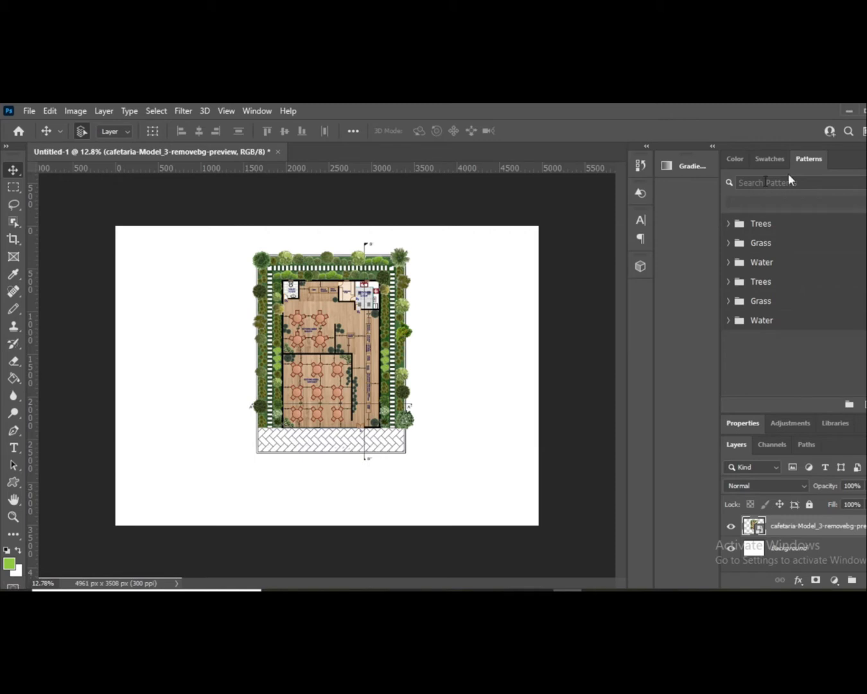
scroll(375, 280, up, 2)
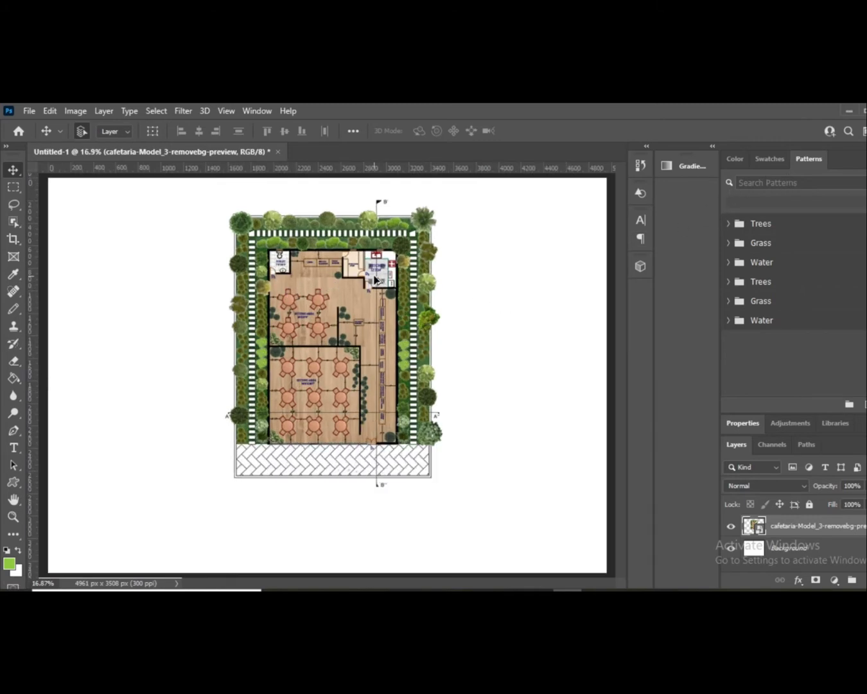
scroll(376, 280, down, 1)
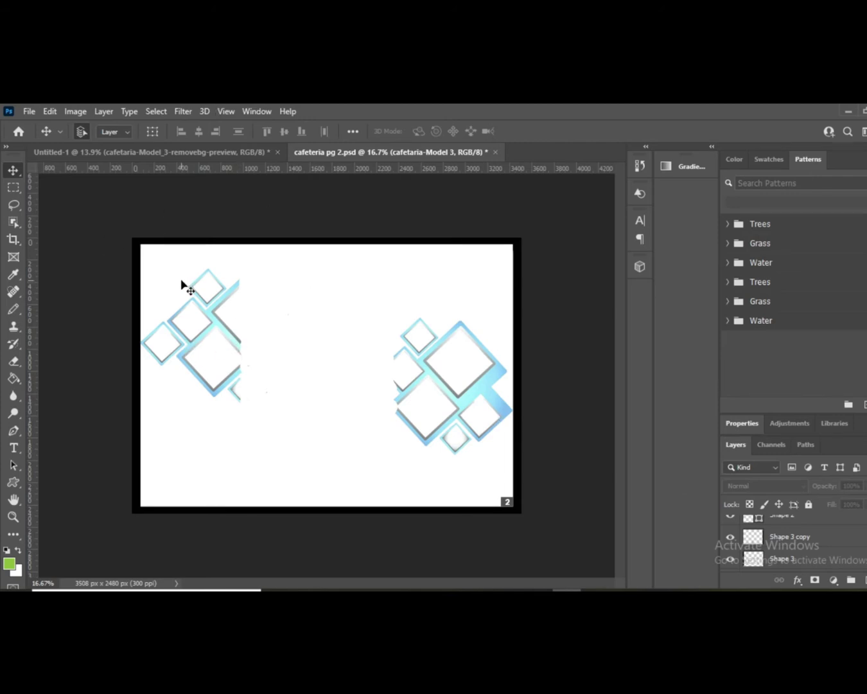
- Place the cafetaria-Model_3-removebg-preview image from New folder (2) into the cafeteria pg 2.psd page between the blue diamond frames
scroll(530, 257, up, 2)
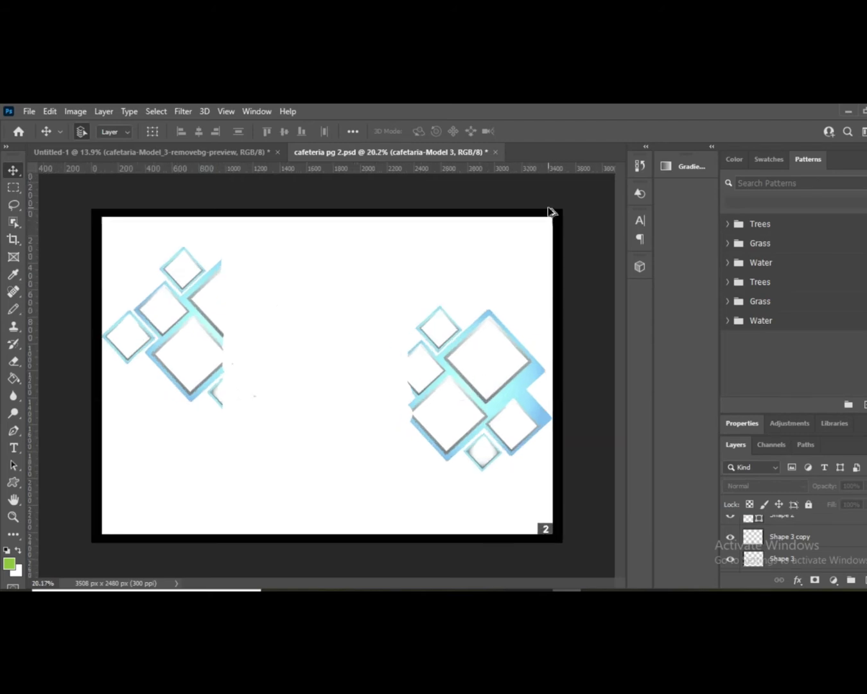
scroll(549, 212, up, 1)
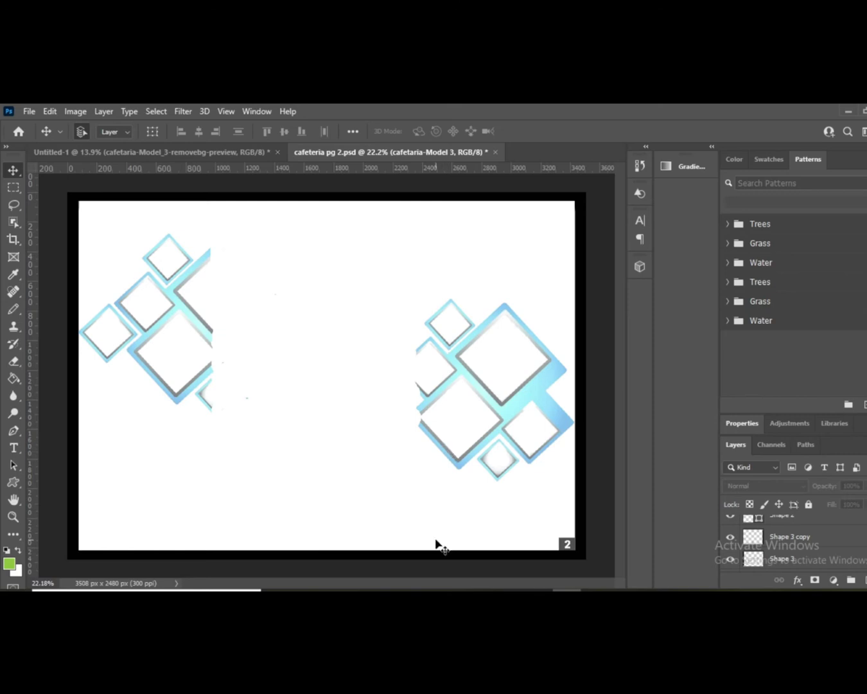
mouse_move(308, 589)
click(163, 546)
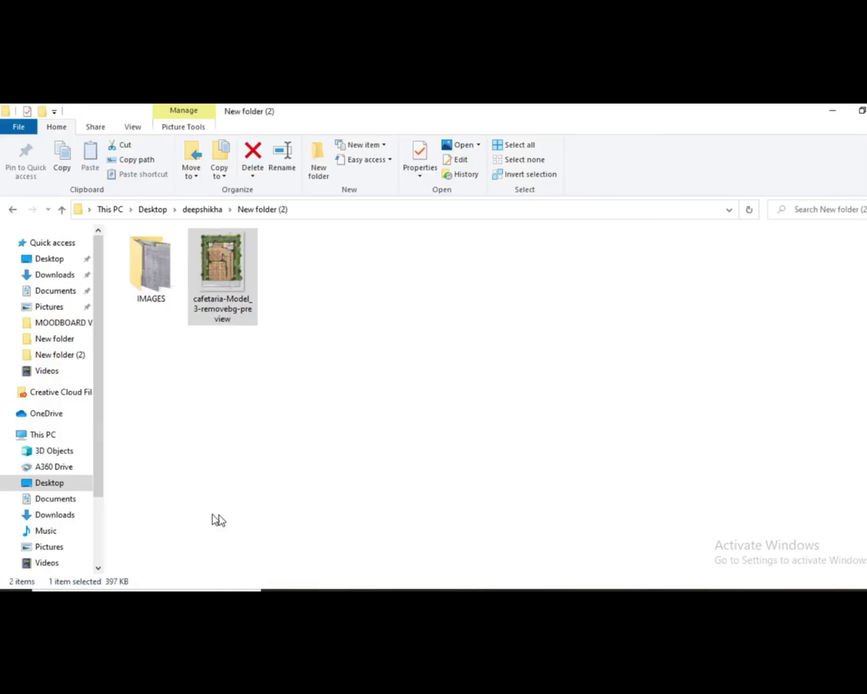
drag(218, 283, 326, 377)
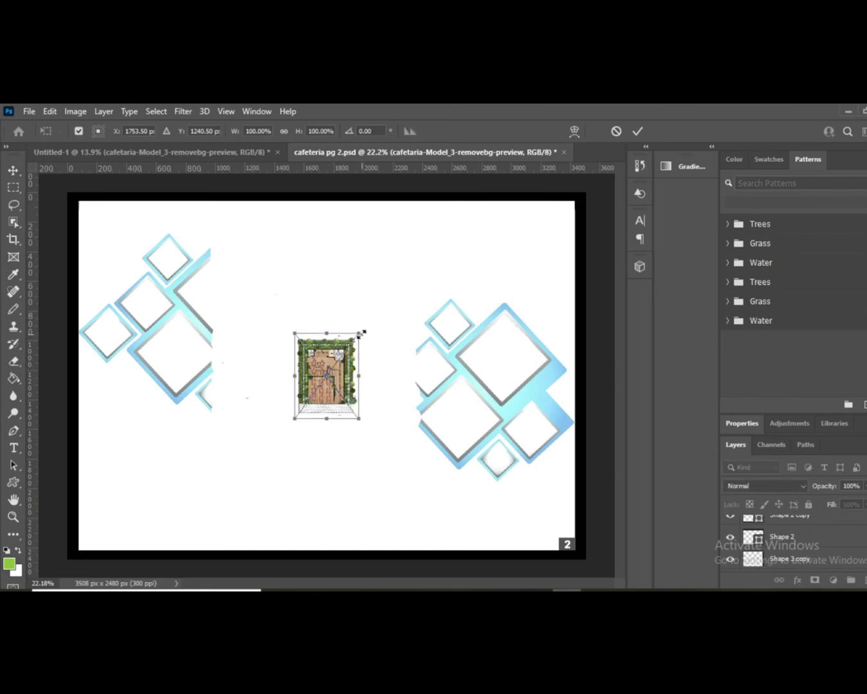
- Scale the placed cafeteria plan to about 375% and centre it on the page between the diamond frames
drag(360, 333, 518, 273)
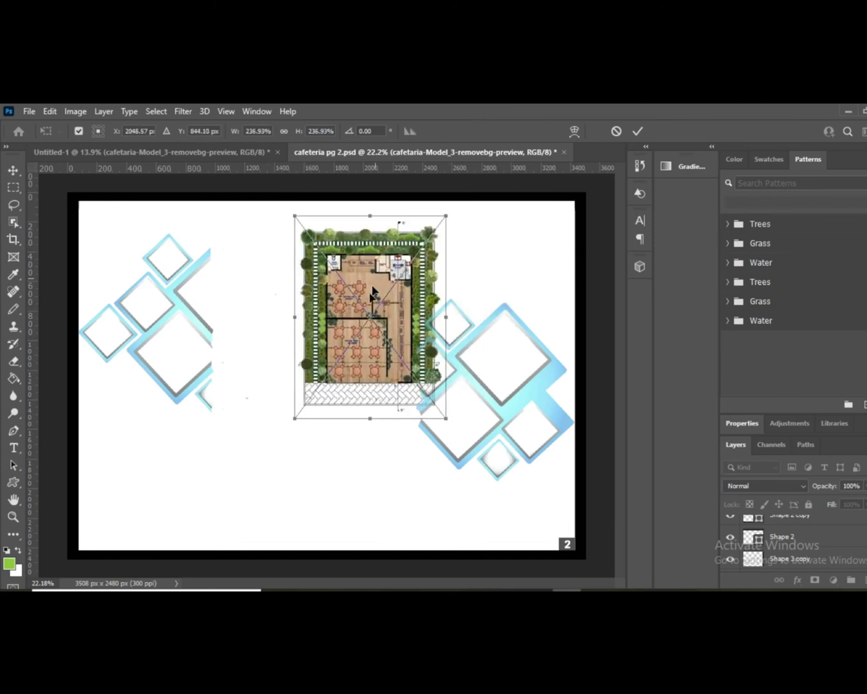
drag(376, 282, 333, 331)
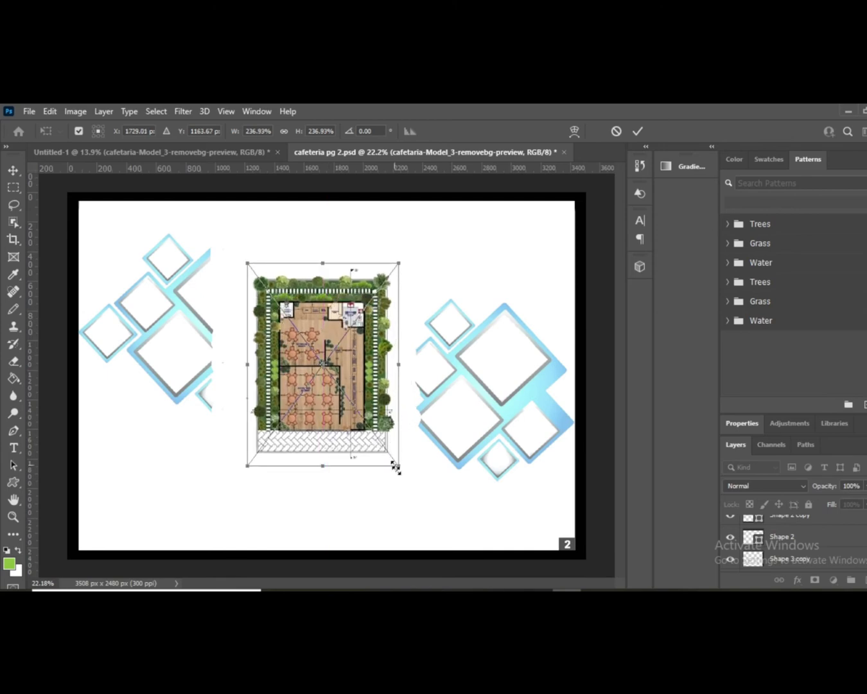
drag(401, 466, 470, 499)
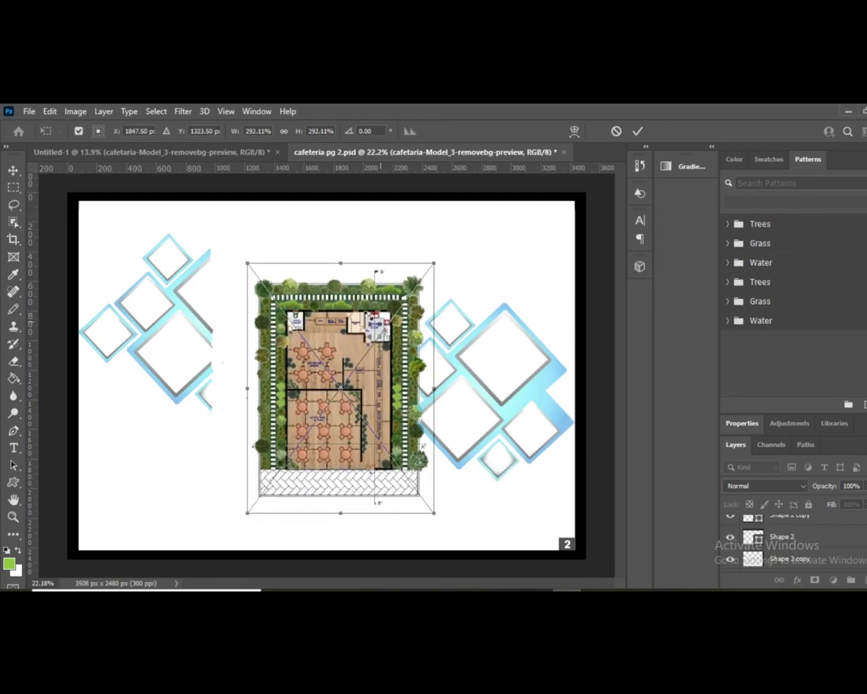
drag(340, 339, 293, 285)
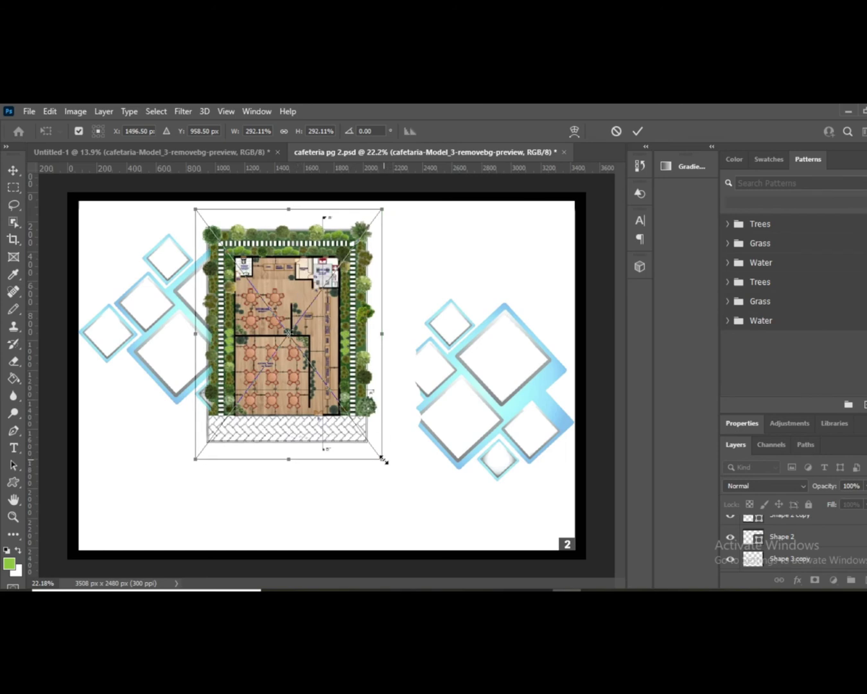
drag(382, 460, 491, 497)
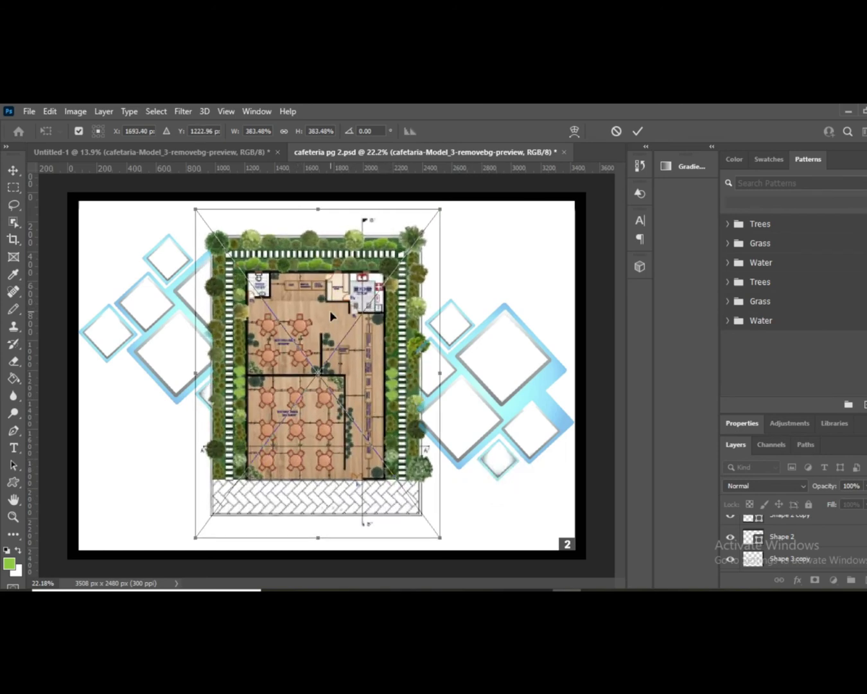
drag(330, 311, 323, 293)
drag(192, 191, 196, 199)
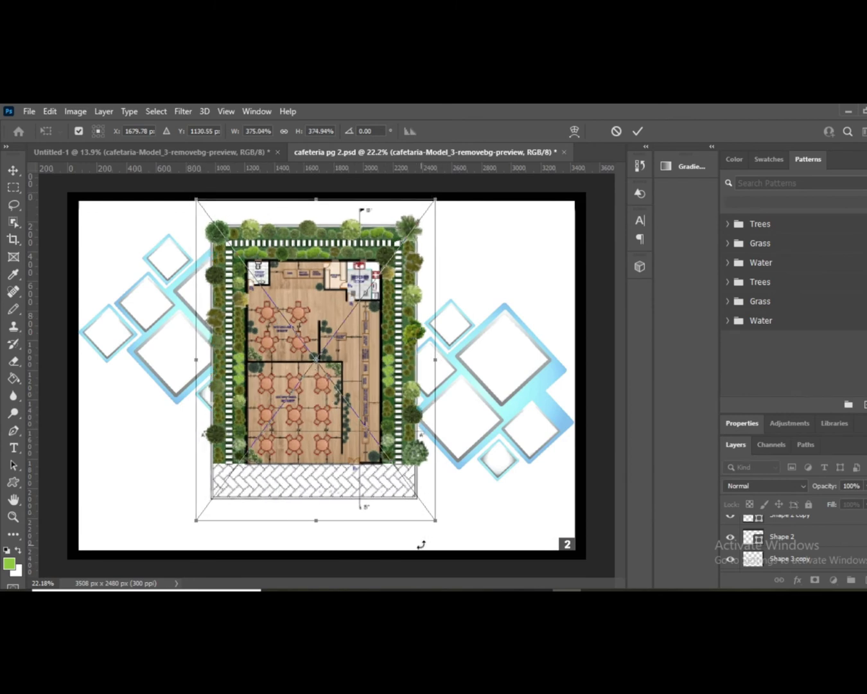
click(14, 171)
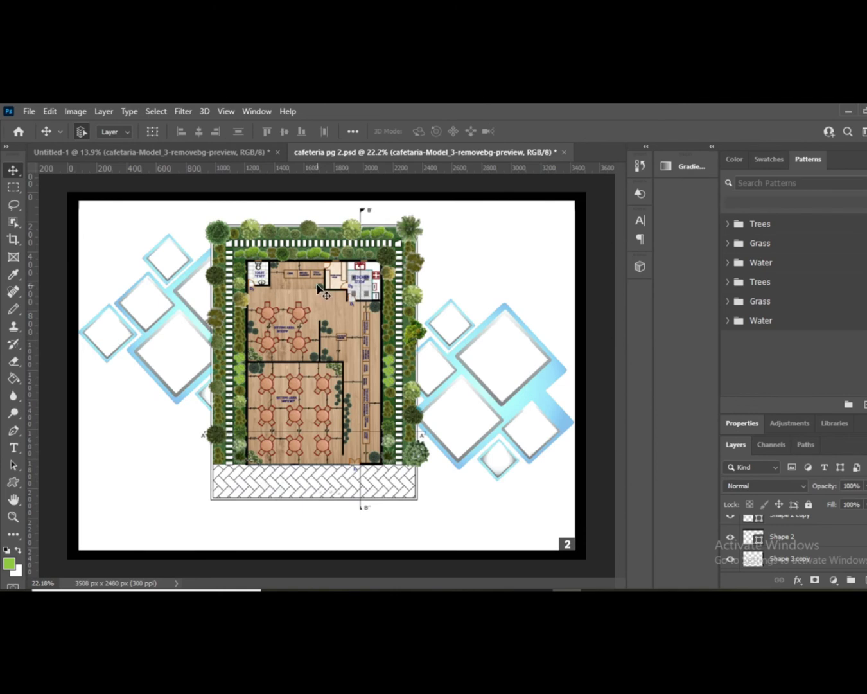
mouse_move(319, 287)
mouse_down()
mouse_move(322, 295)
mouse_move(322, 284)
mouse_move(334, 286)
mouse_move(322, 292)
mouse_up()
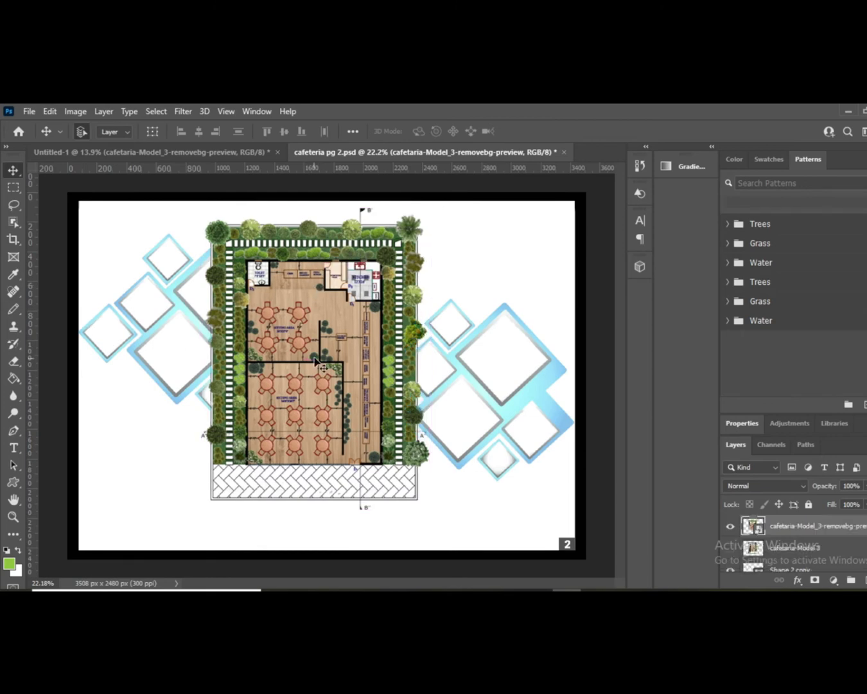
- Delete the placed cafetaria-Model_3-removebg-preview layer and show the cafetaria-Model 3 plan layer
scroll(325, 381, down, 2)
scroll(302, 388, up, 2)
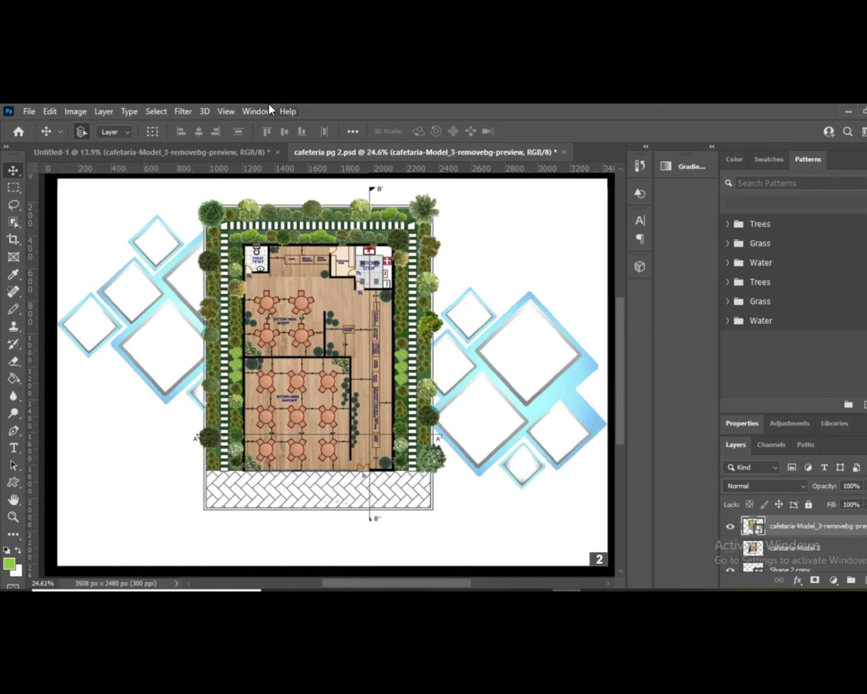
scroll(493, 263, up, 2)
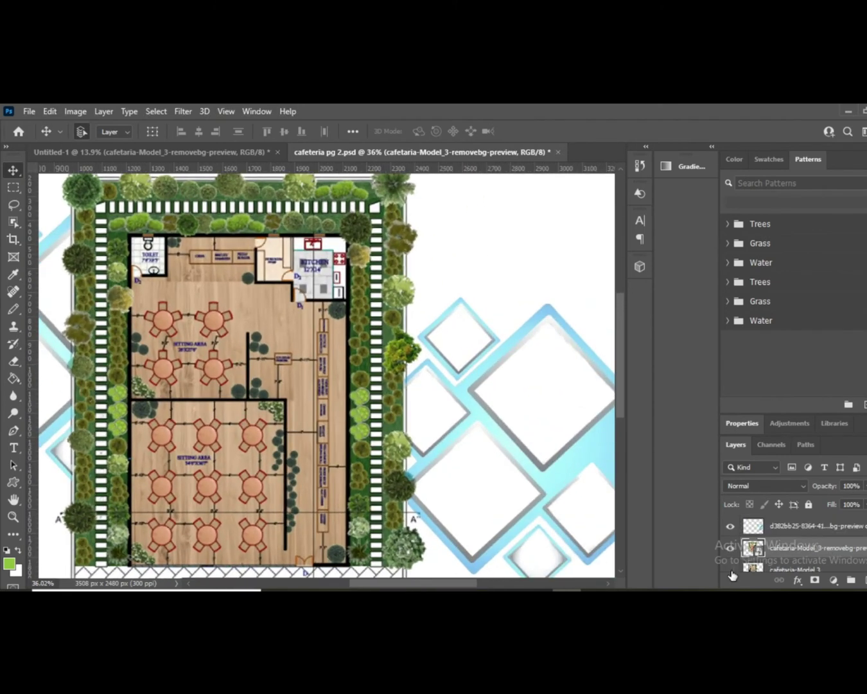
click(778, 552)
scroll(211, 306, down, 3)
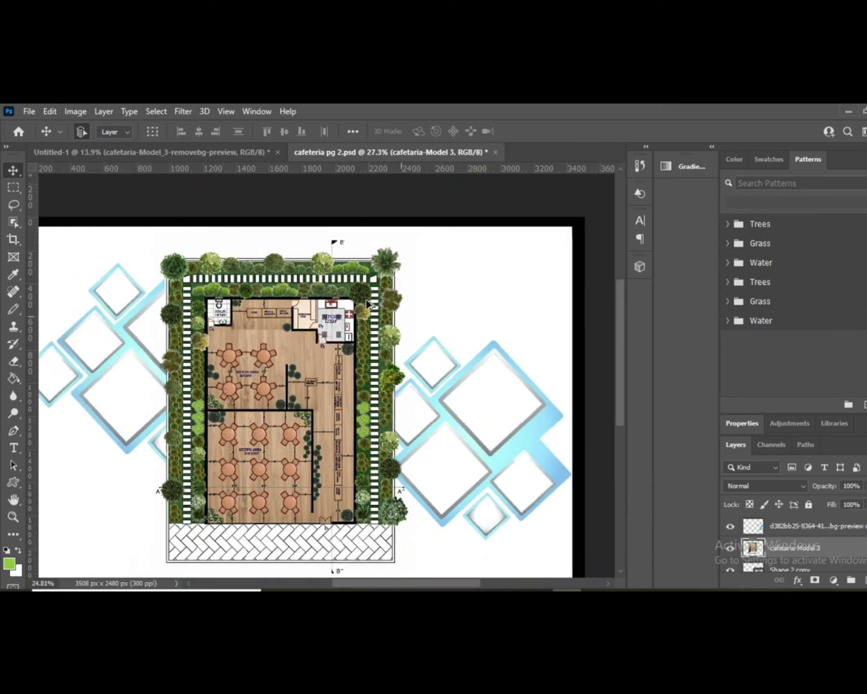
- Open the Camera Raw Filter for the cafetaria-Model 3 plan layer
scroll(210, 306, up, 4)
scroll(355, 285, down, 5)
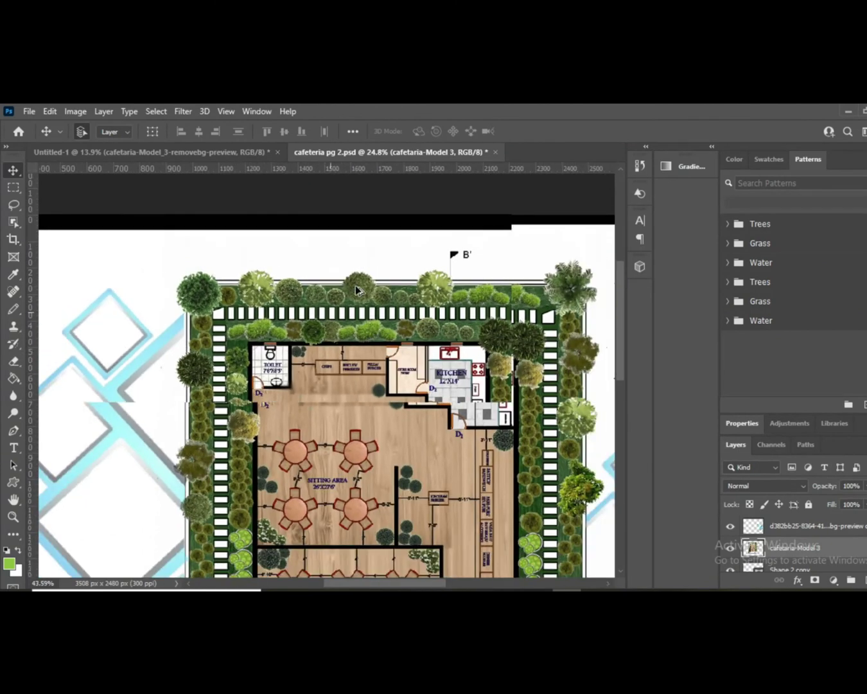
scroll(339, 304, down, 1)
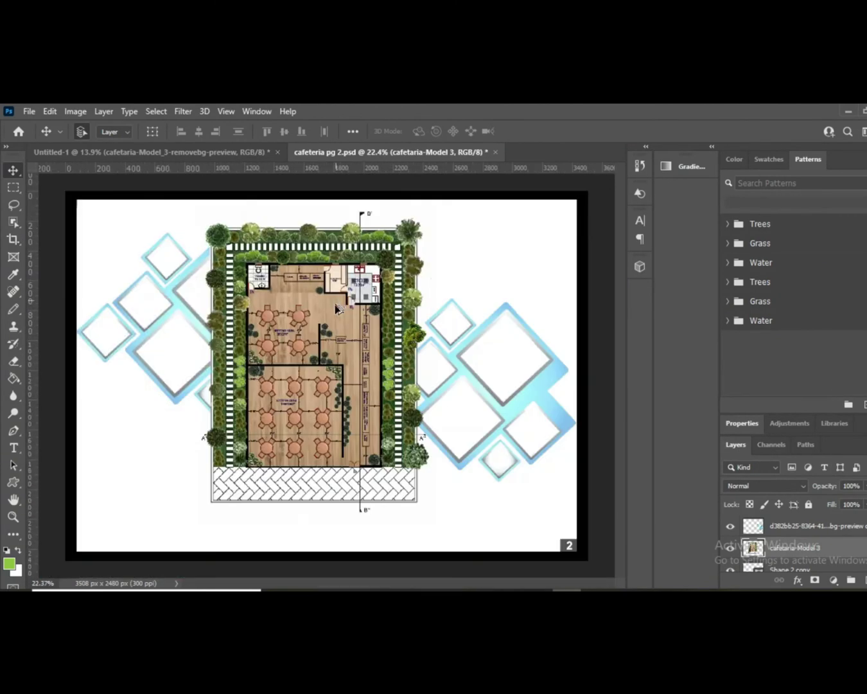
scroll(212, 269, up, 1)
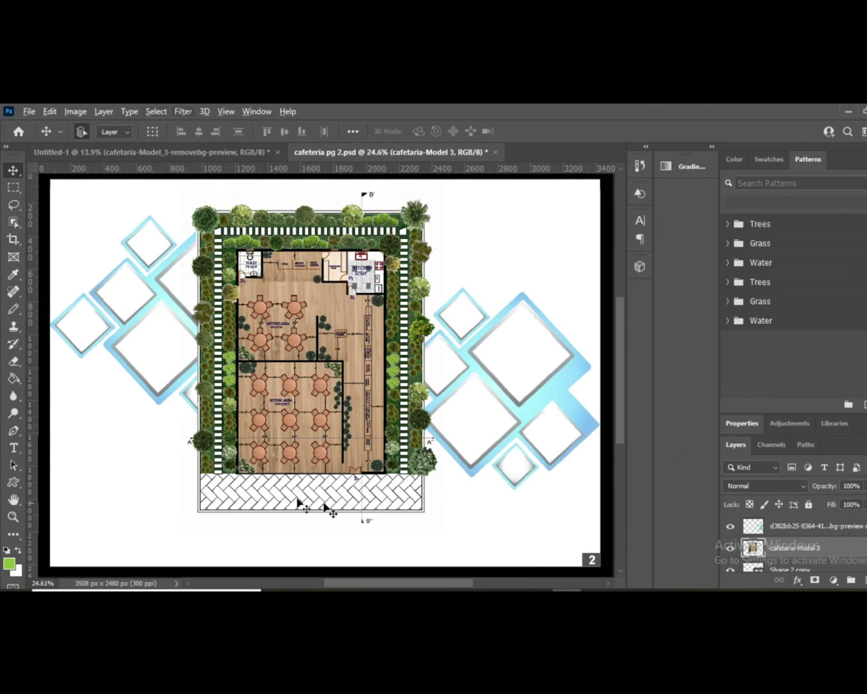
click(183, 111)
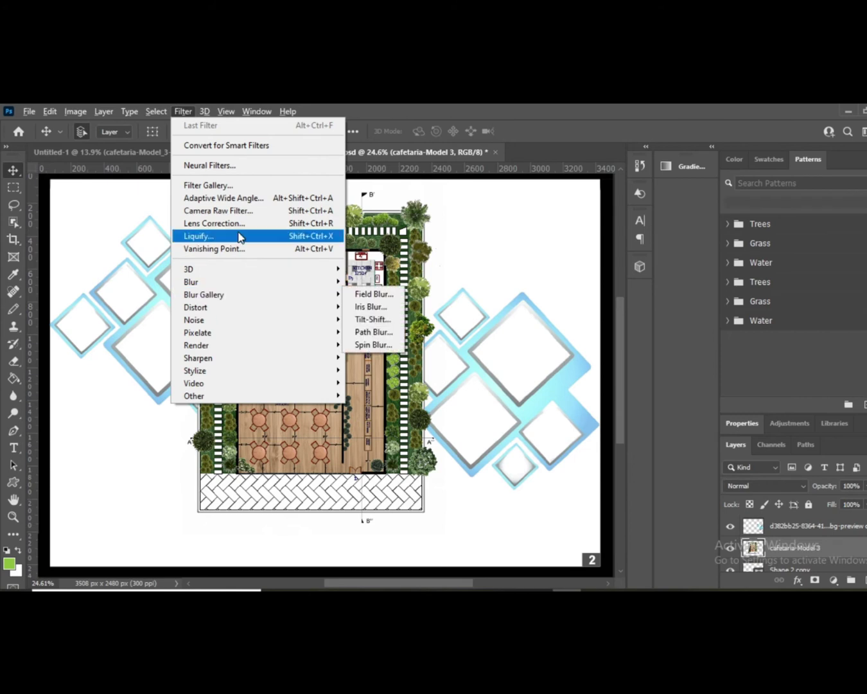
click(239, 212)
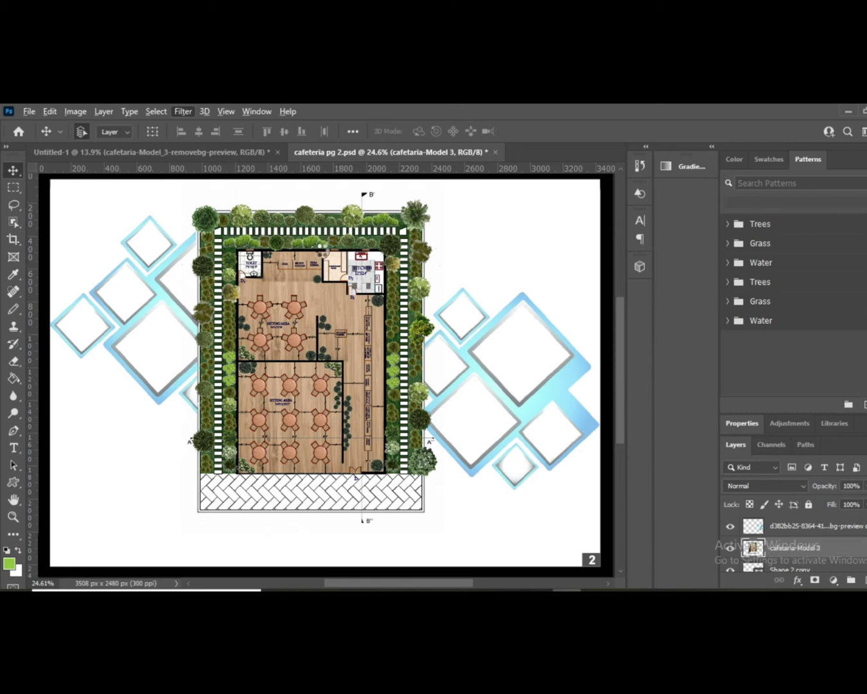
key(shift+ctrl+a)
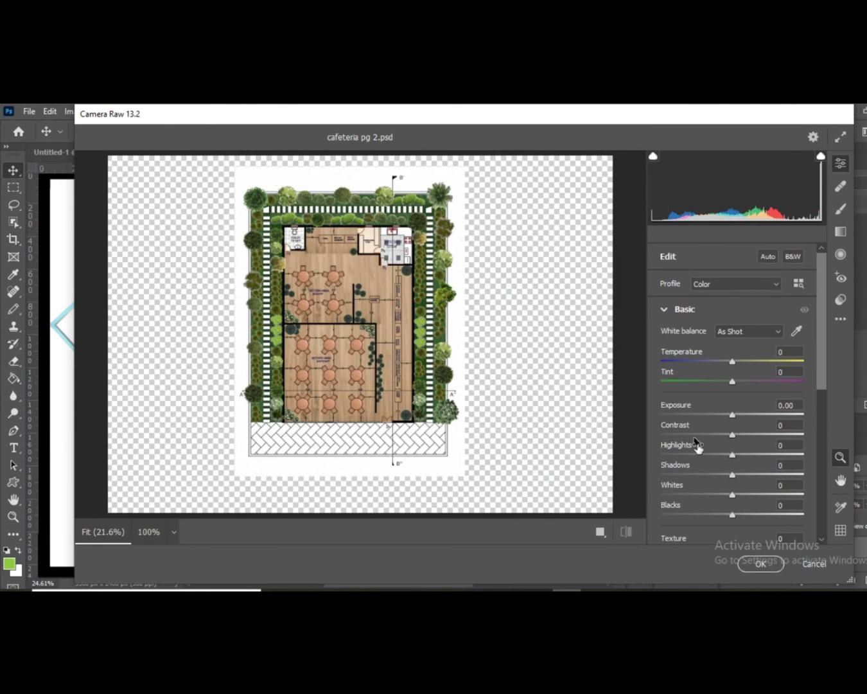
- Set the plan's Camera Raw detail values to Sharpening 6, Noise Reduction 11 and Color Noise Reduction 6
drag(817, 314, 809, 447)
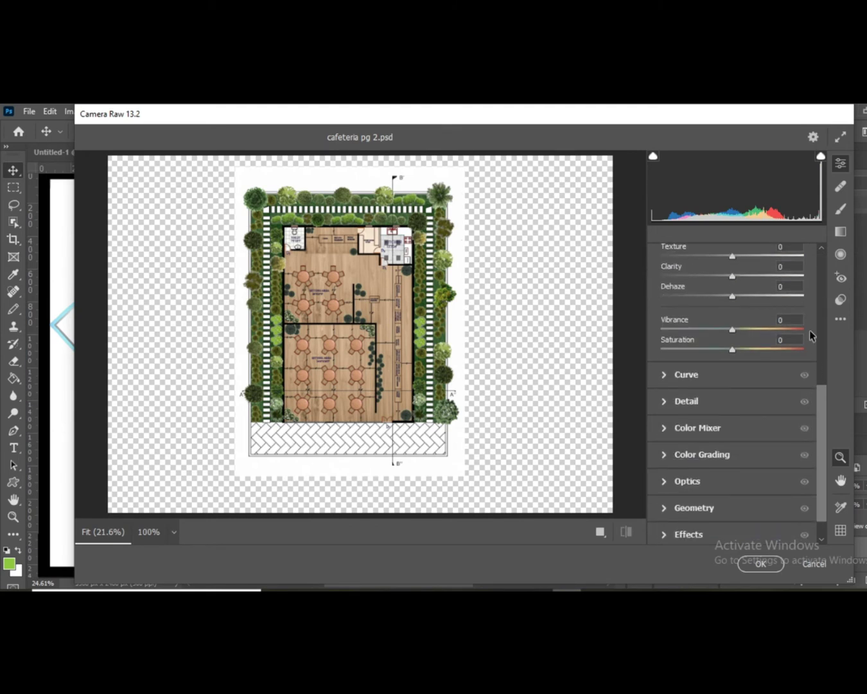
scroll(766, 398, up, 5)
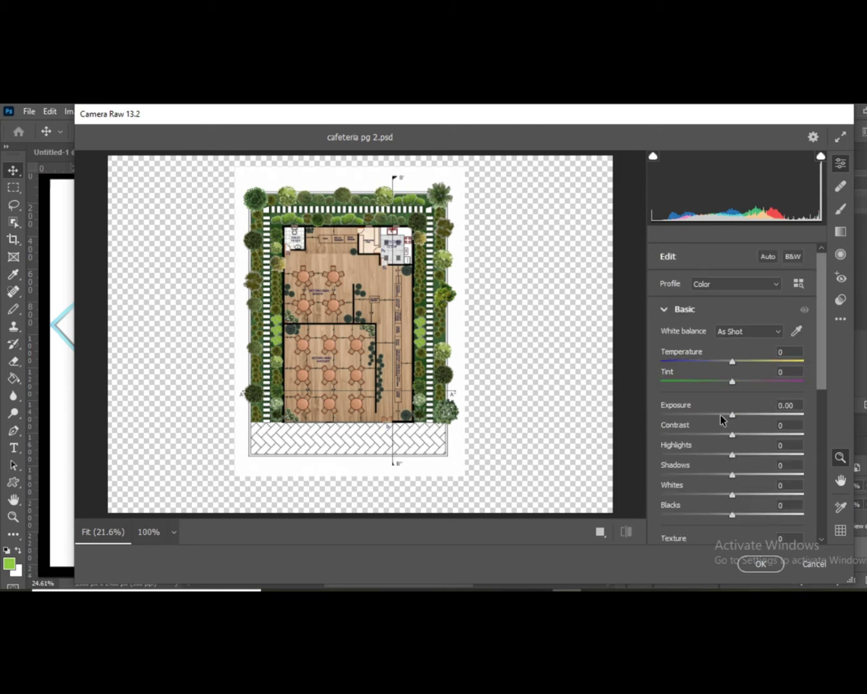
drag(823, 333, 819, 450)
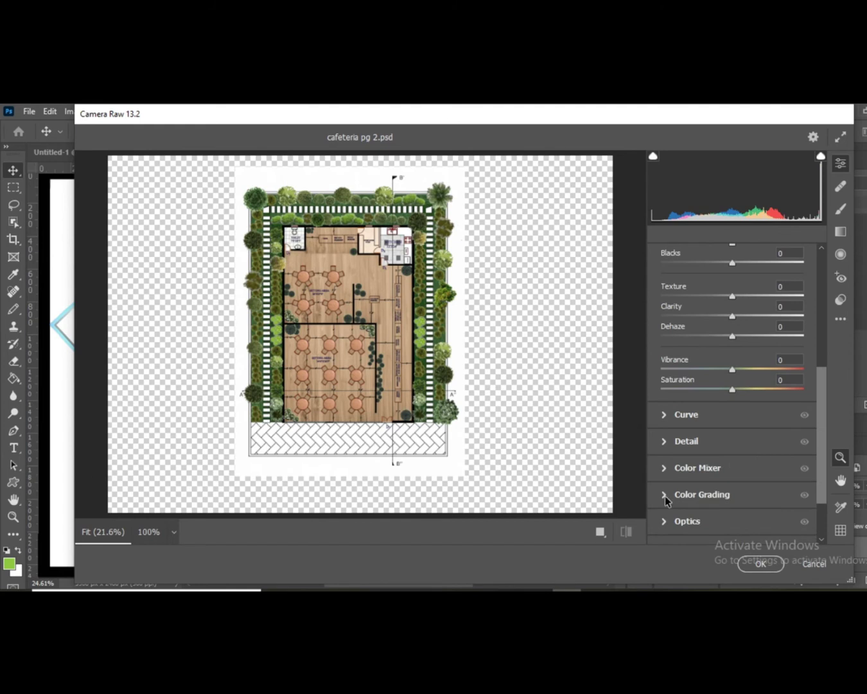
click(668, 442)
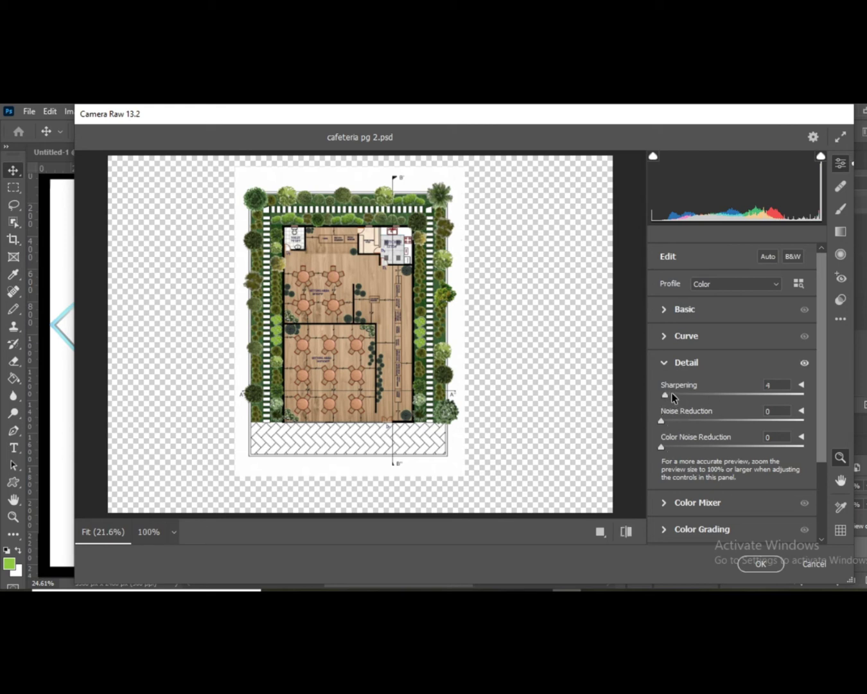
drag(663, 397, 679, 420)
scroll(827, 422, down, 3)
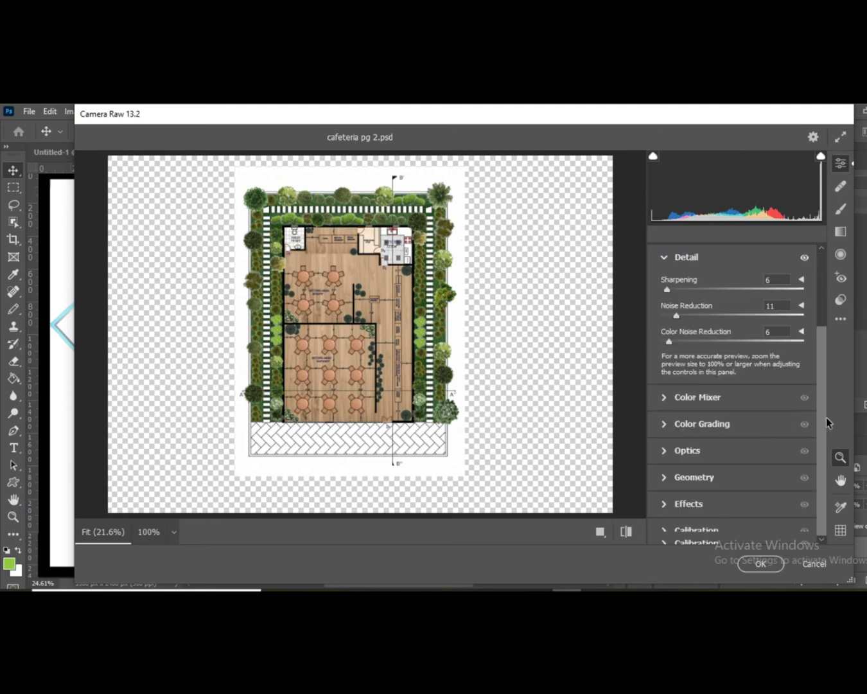
scroll(828, 423, up, 3)
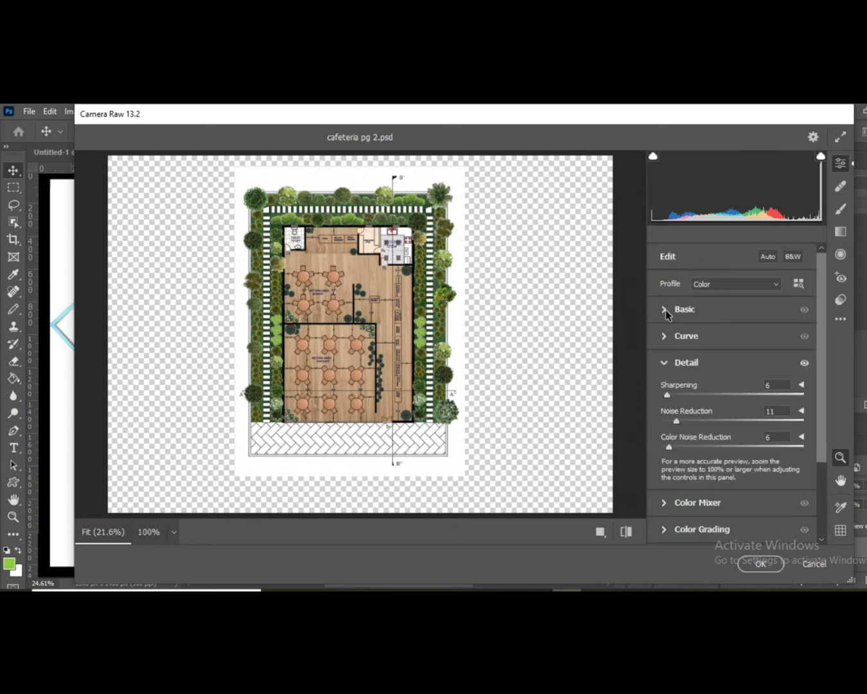
- Adjust Dehaze in the Basic settings and apply the Camera Raw Filter to the plan layer
click(665, 309)
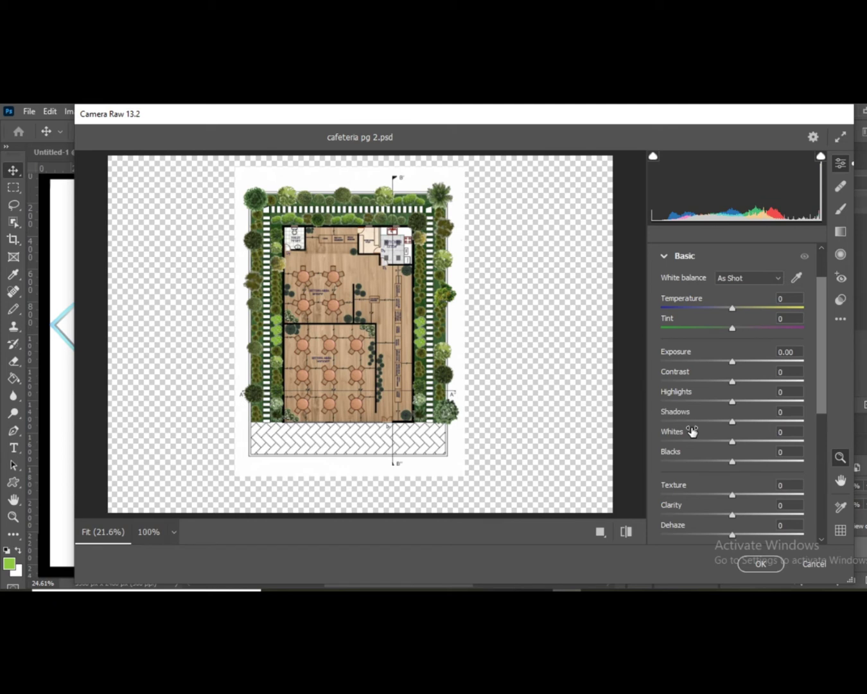
click(733, 534)
click(750, 564)
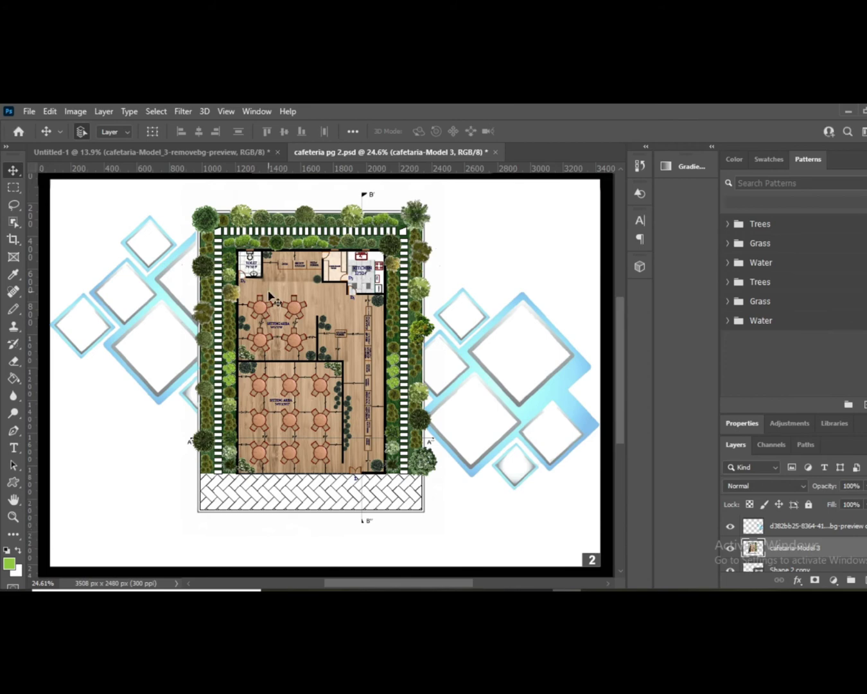
scroll(270, 293, up, 3)
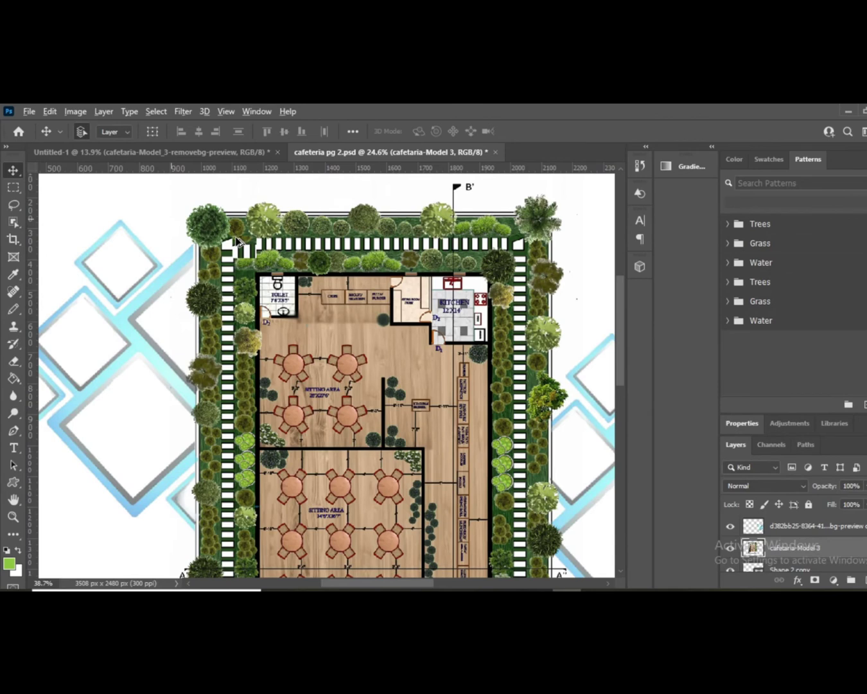
scroll(528, 258, up, 2)
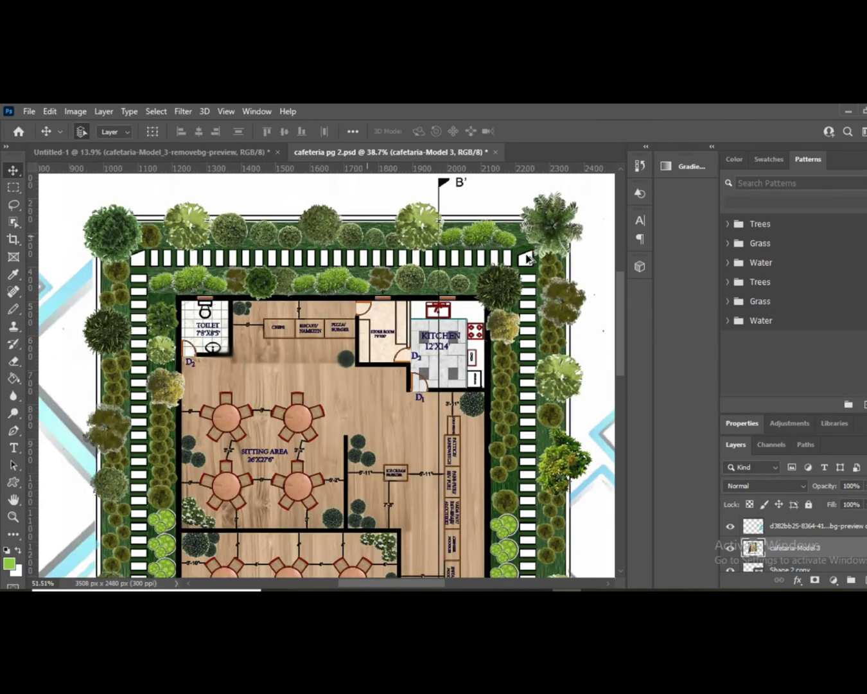
scroll(342, 315, down, 3)
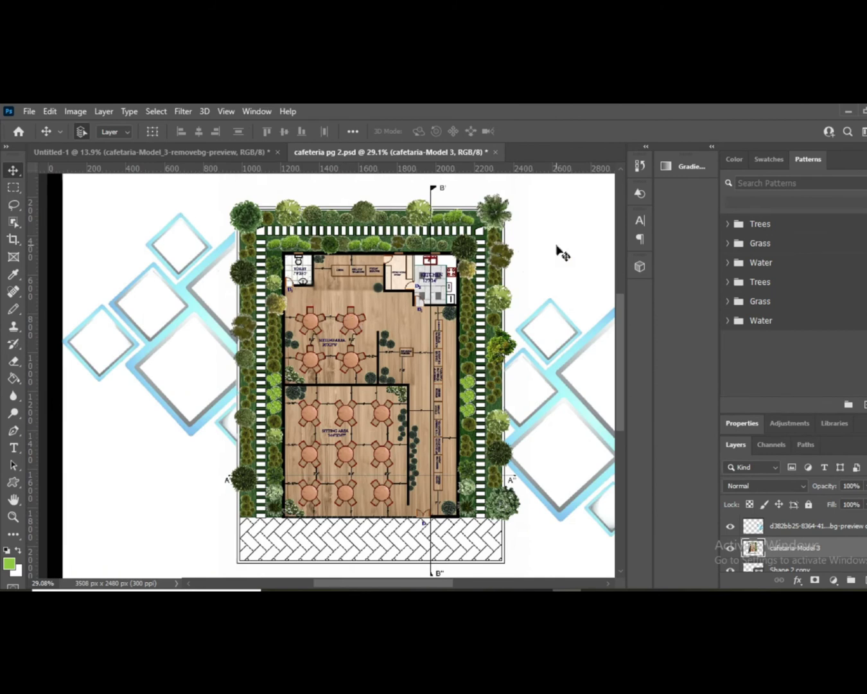
scroll(295, 375, down, 2)
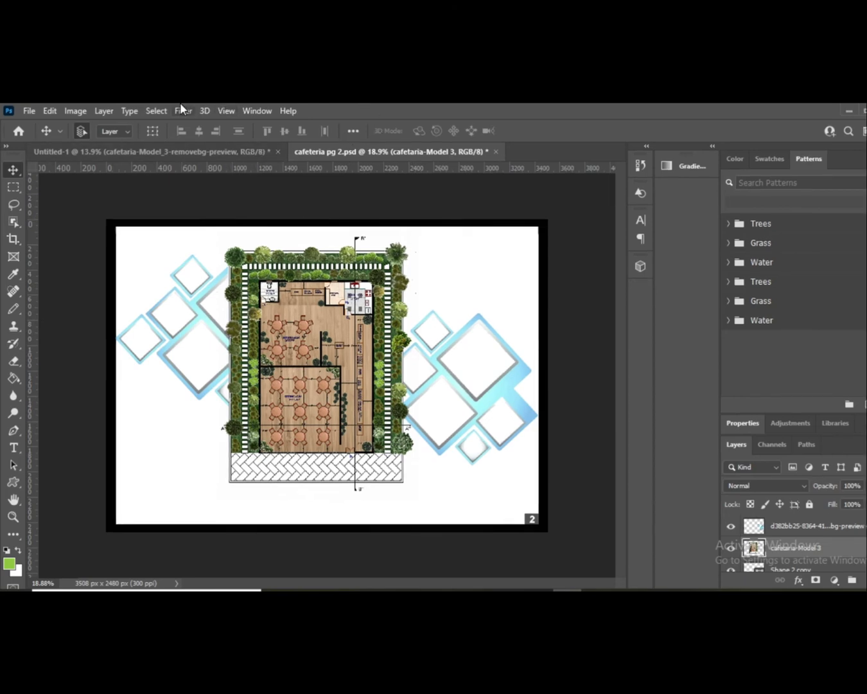
- Add the horizontal title CAFETERIA LAYOUT PLAN in 18 pt text and position it just below the plan's lower-left corner
scroll(251, 455, up, 2)
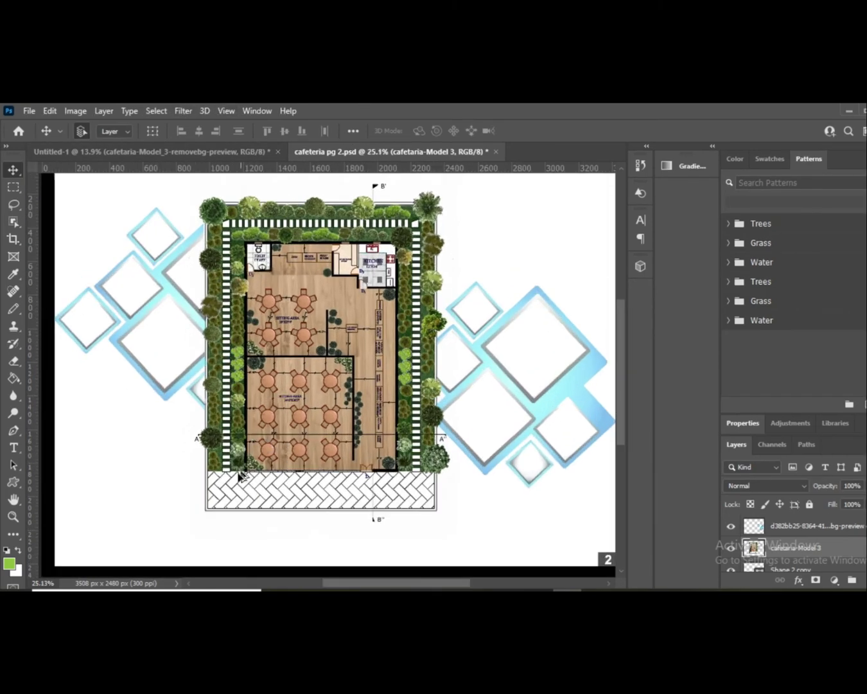
scroll(269, 542, up, 1)
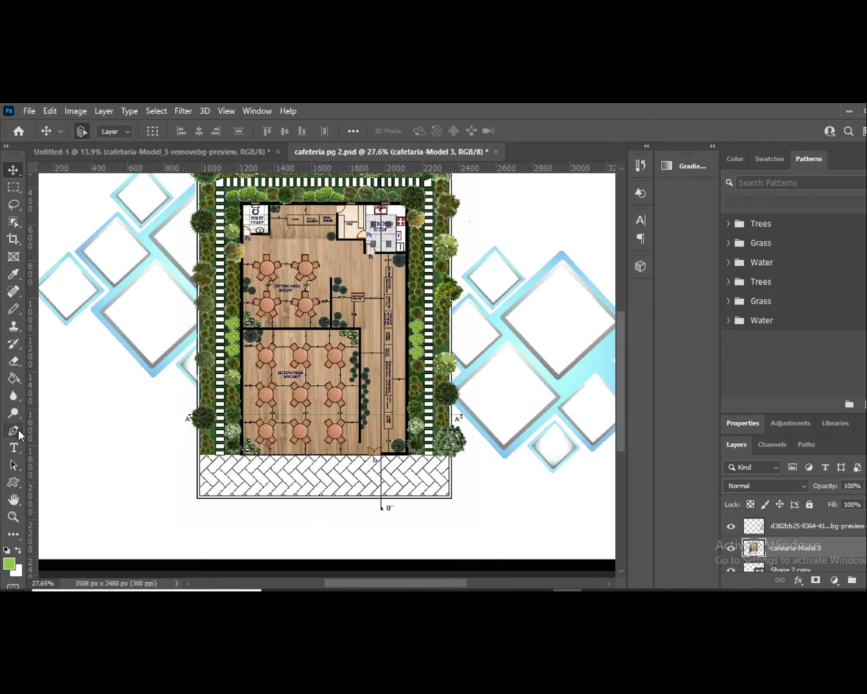
click(14, 447)
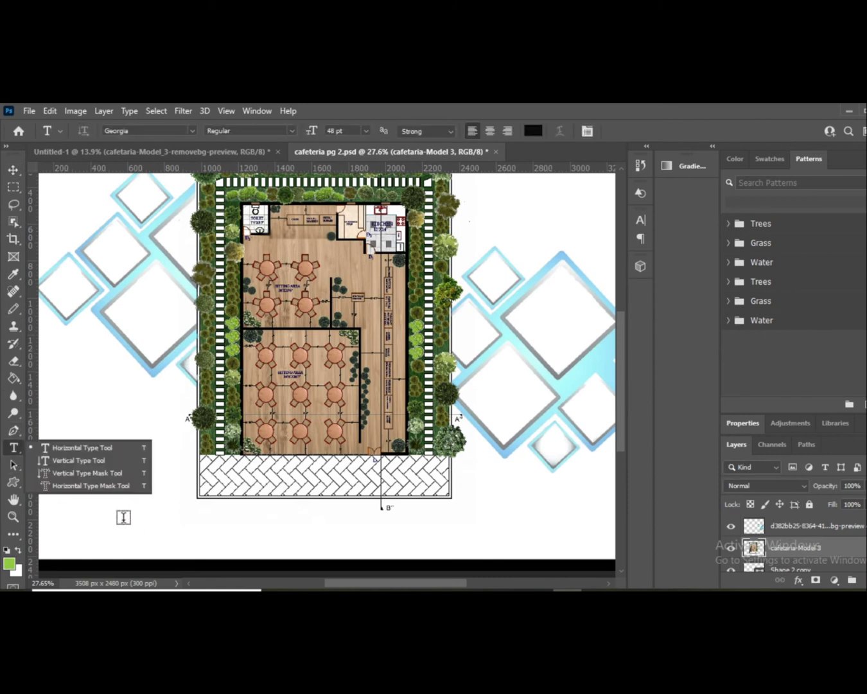
click(87, 449)
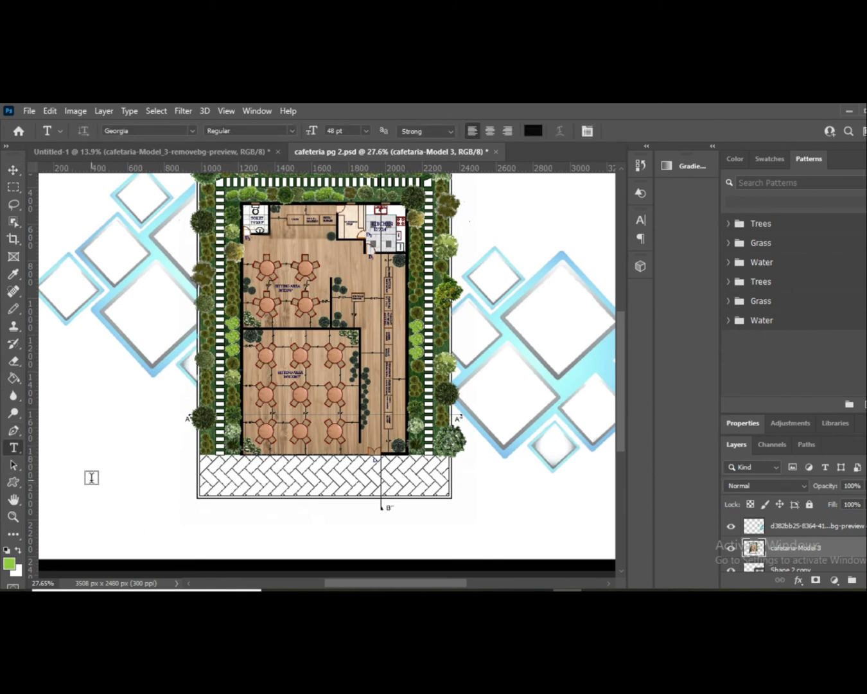
drag(72, 466, 556, 553)
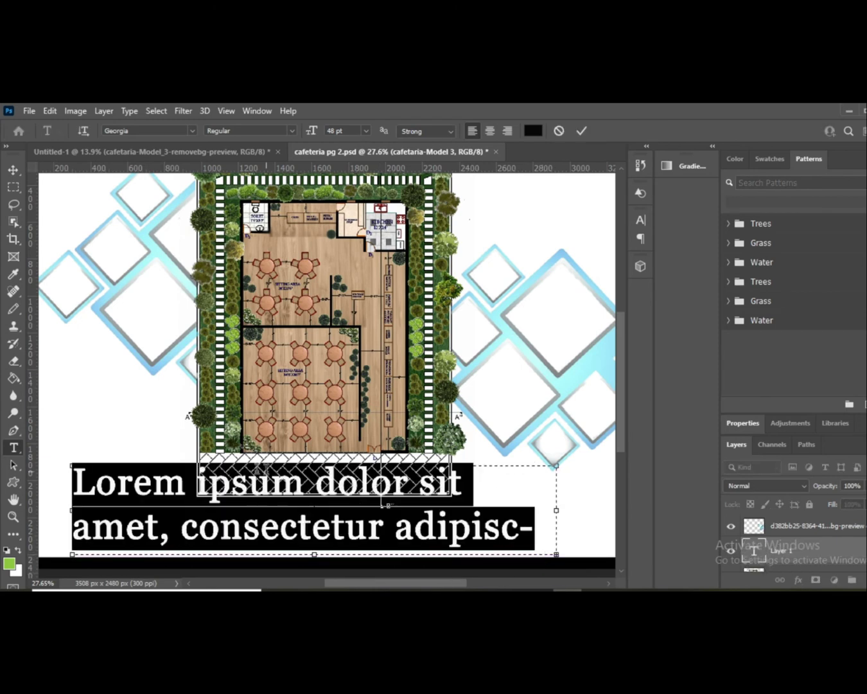
click(367, 131)
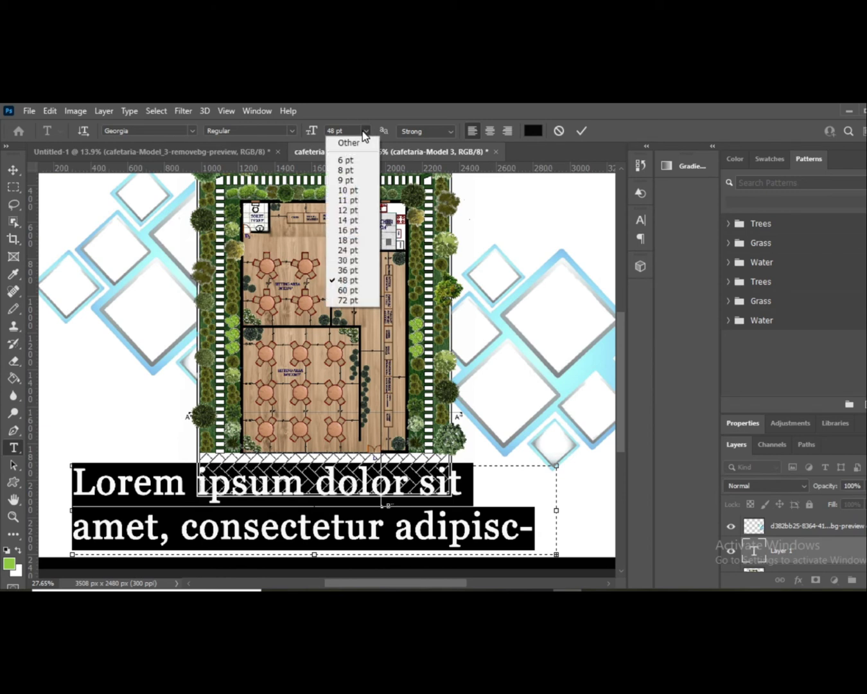
click(350, 241)
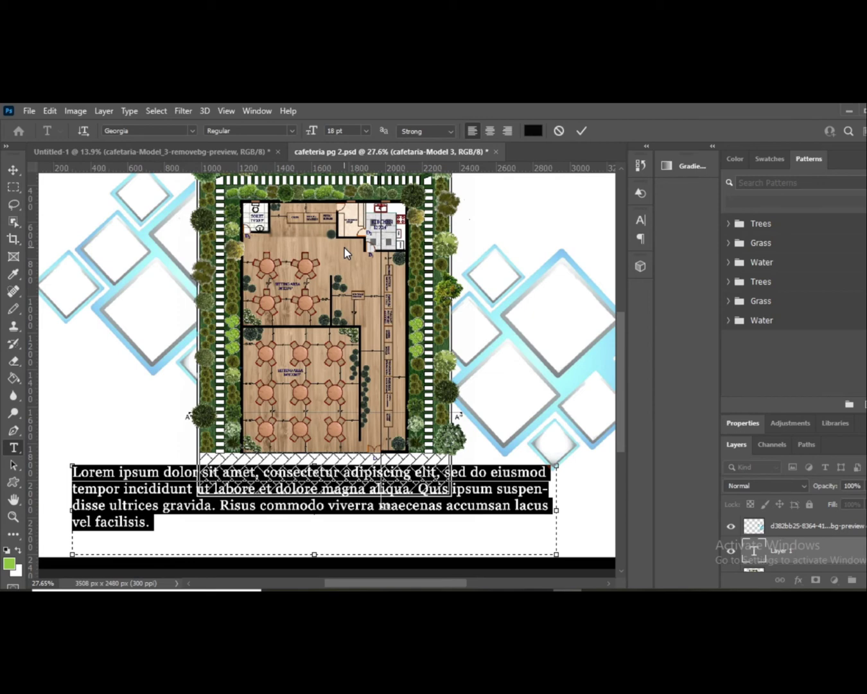
text(CAFETER)
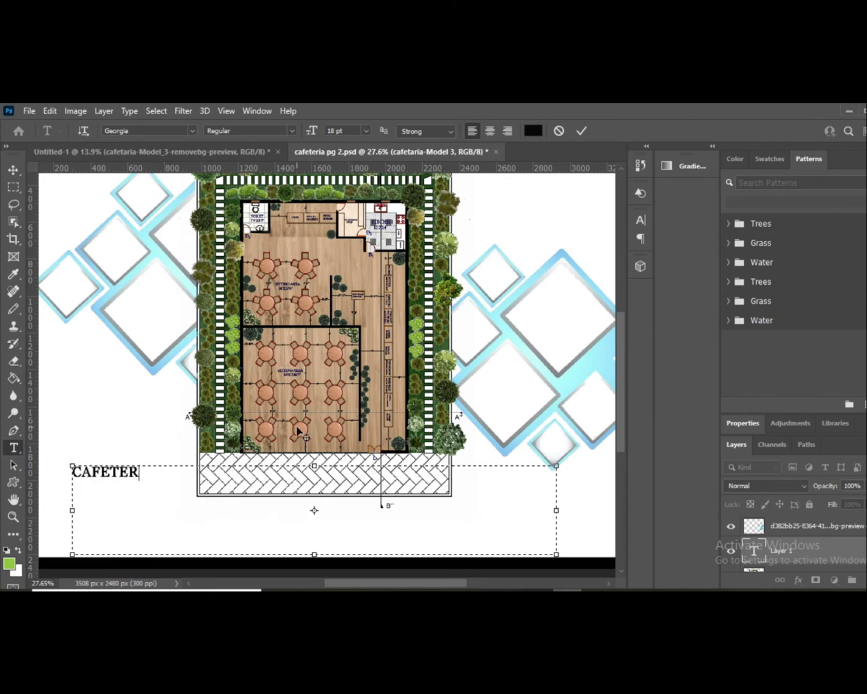
text(IA LAYOUT PLAN)
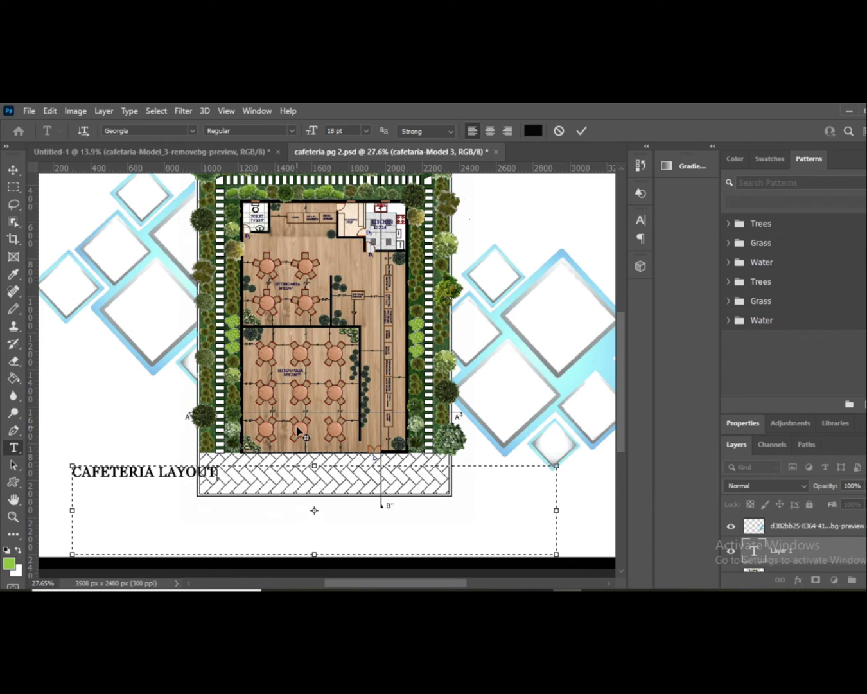
click(13, 170)
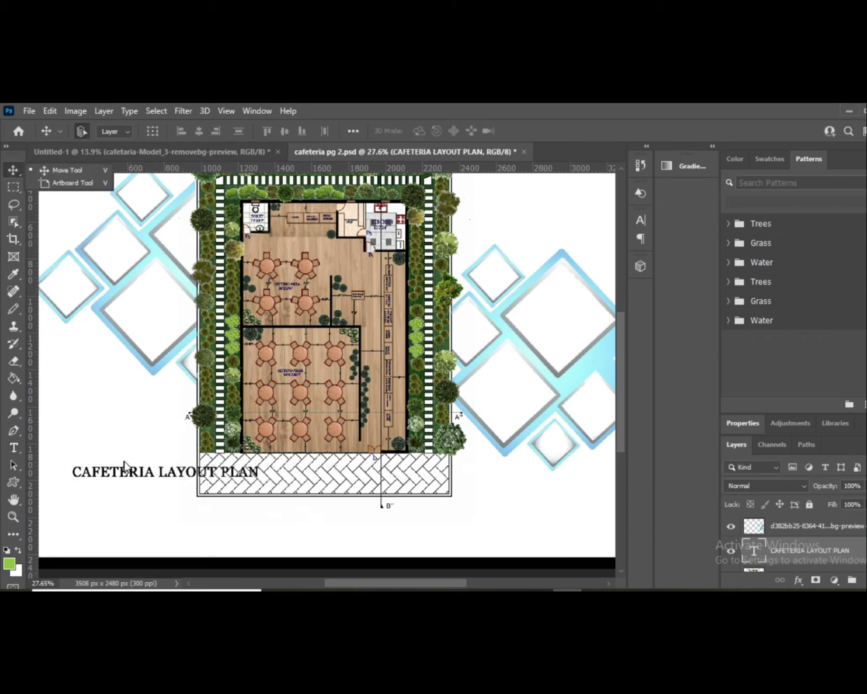
drag(128, 482, 152, 514)
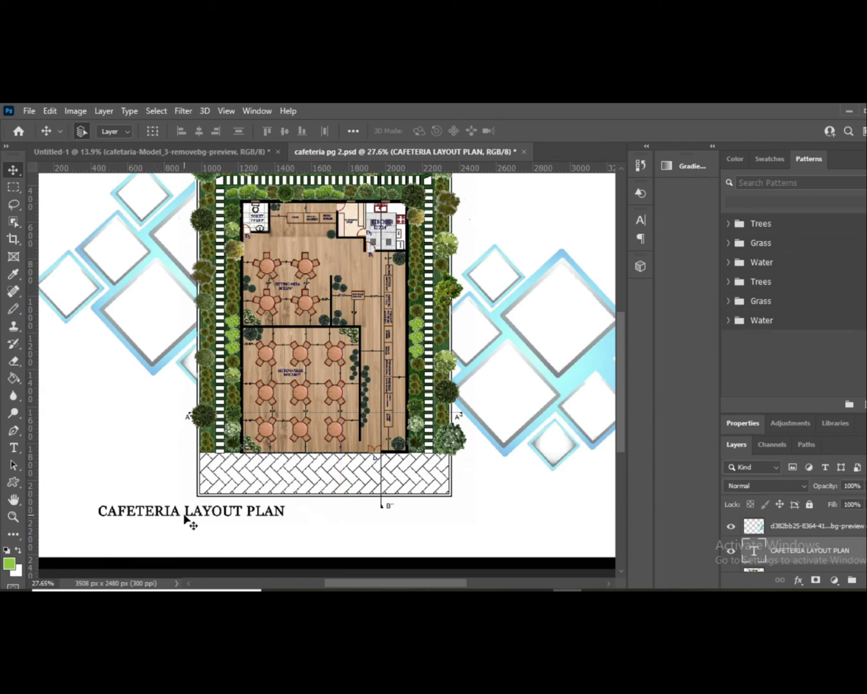
- Duplicate the title beside the original below the plan and change the copy's text to DESIGN SYNTHESIS architects
drag(187, 514, 430, 519)
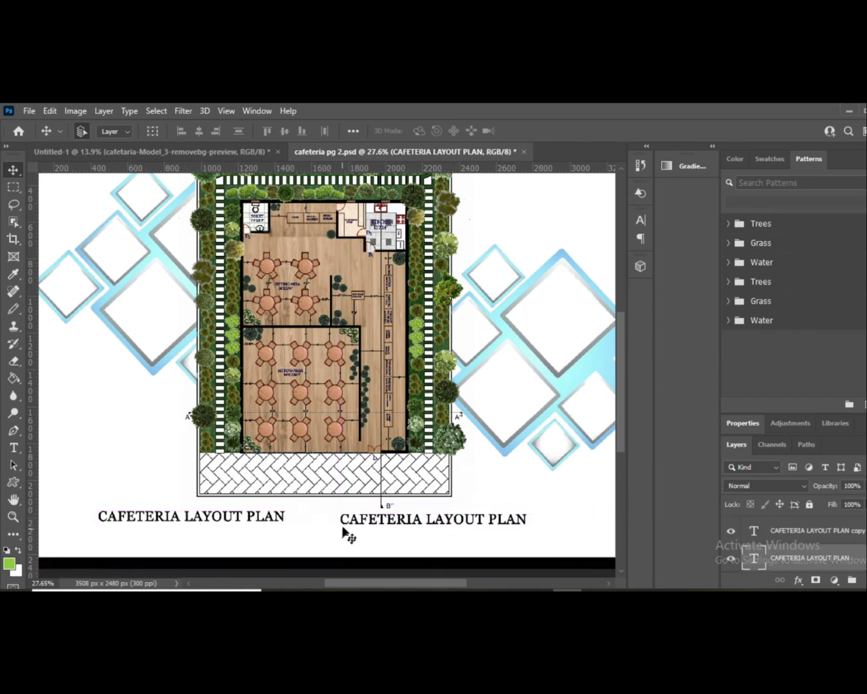
double_click(347, 519)
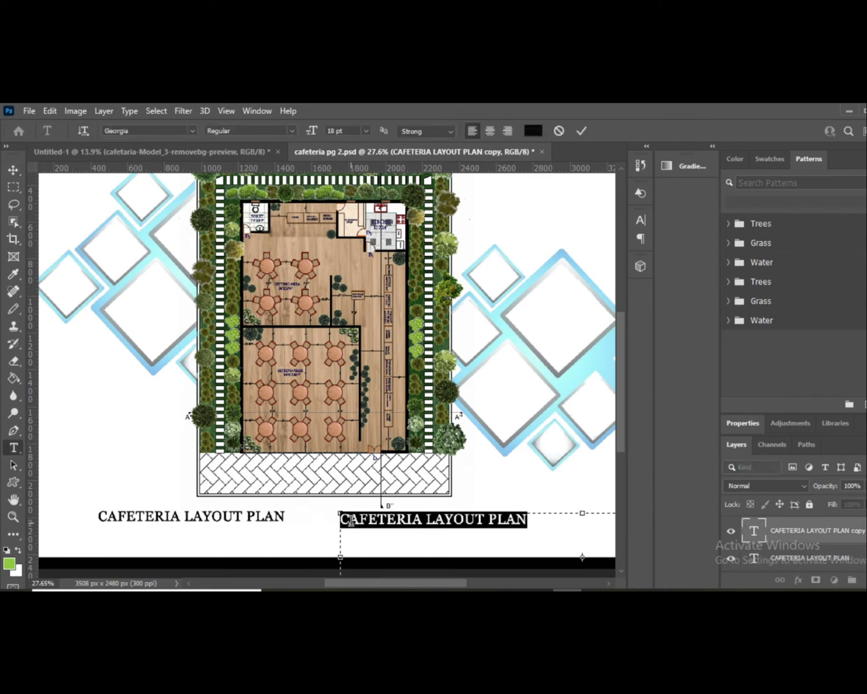
text(DESIGN)
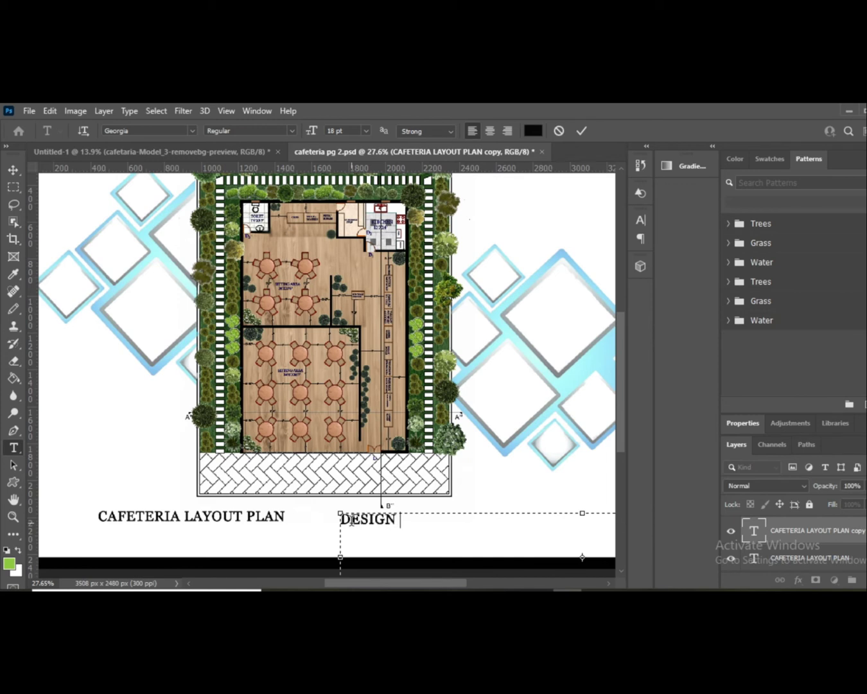
text(SYNTHESIS architects)
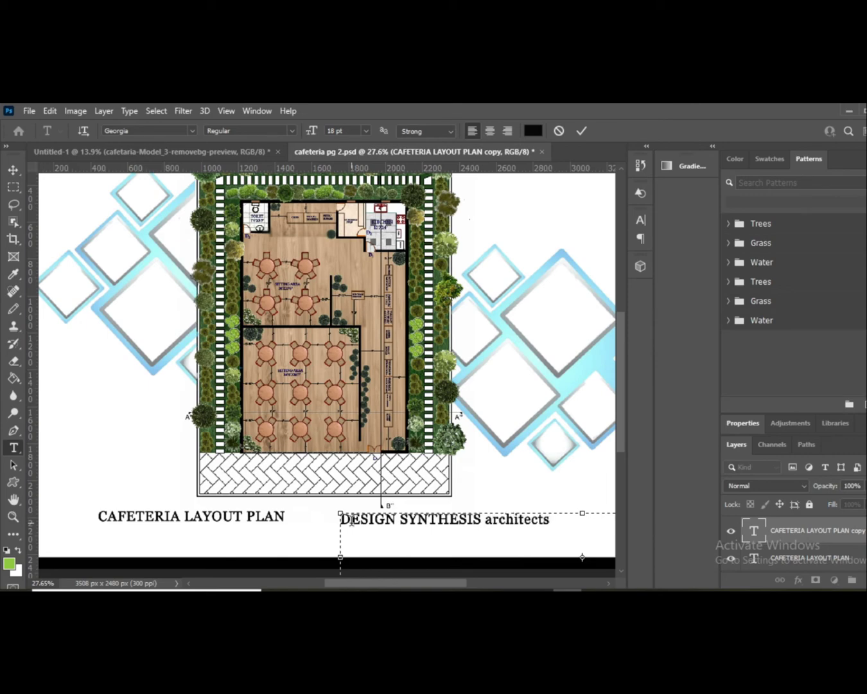
click(13, 170)
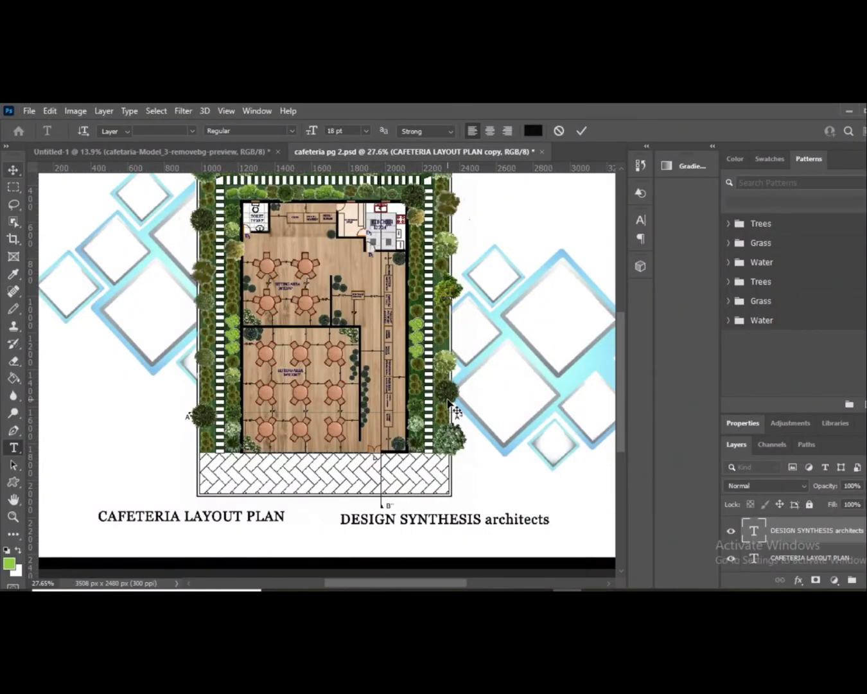
scroll(385, 437, down, 2)
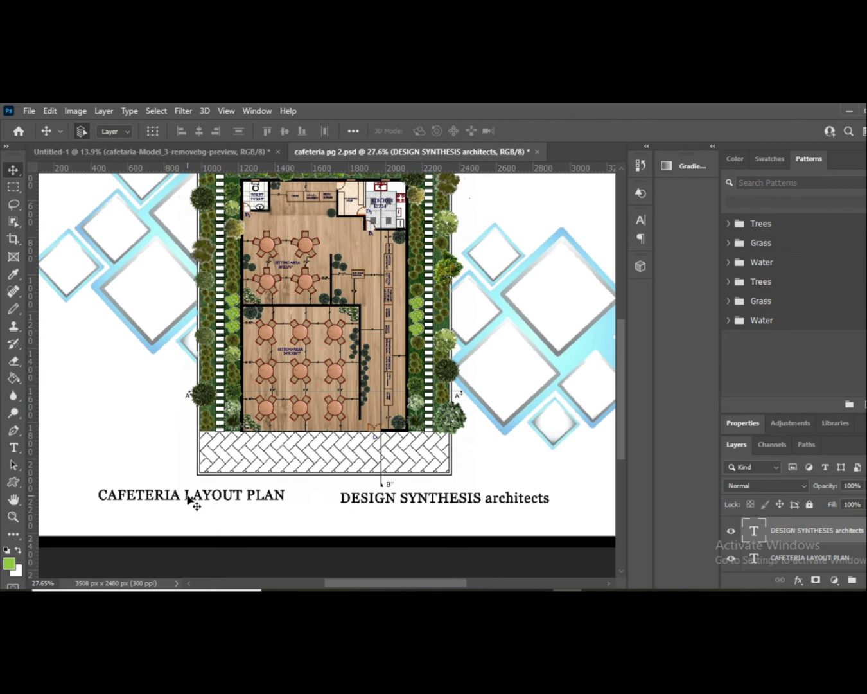
- Duplicate the CAFETERIA LAYOUT PLAN title directly below the original and change the copy's text to PROPOSED LAYOUT PLAN NOIDA
click(190, 499)
mouse_move(191, 500)
mouse_down()
mouse_move(184, 524)
mouse_move(191, 519)
mouse_up()
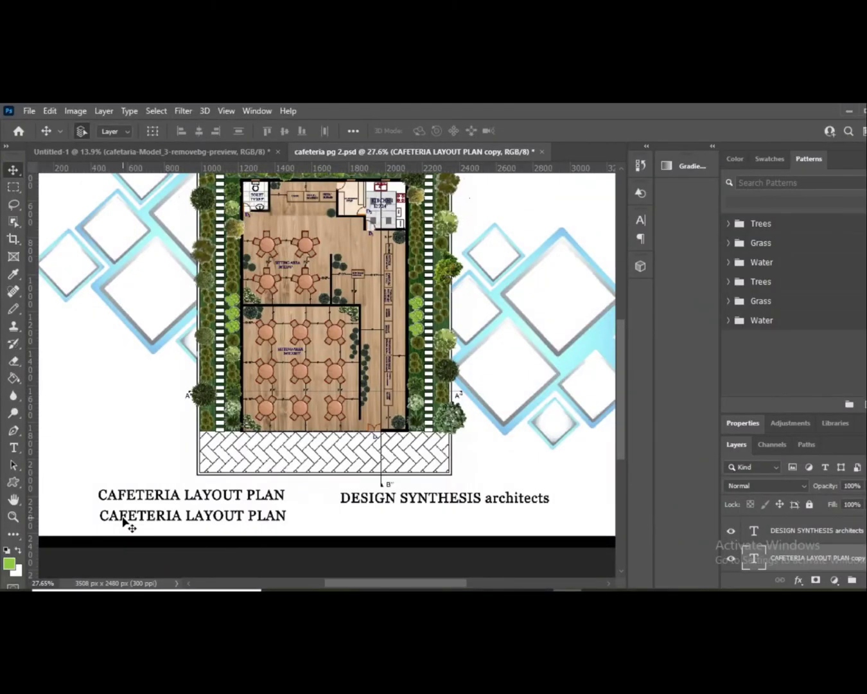
double_click(124, 520)
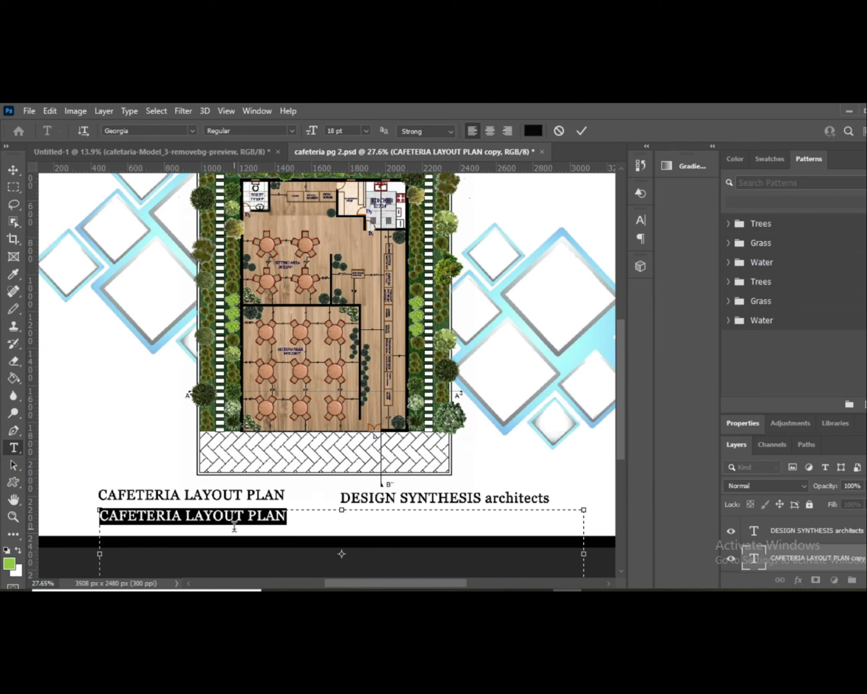
text(PROPOSED LA)
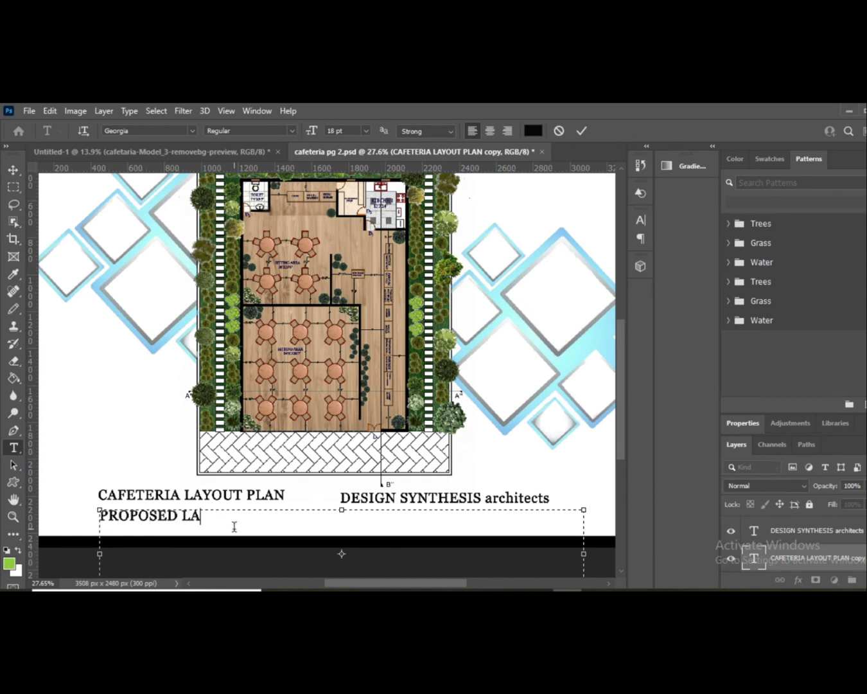
text(YOUT PLAN NOIDA)
click(13, 169)
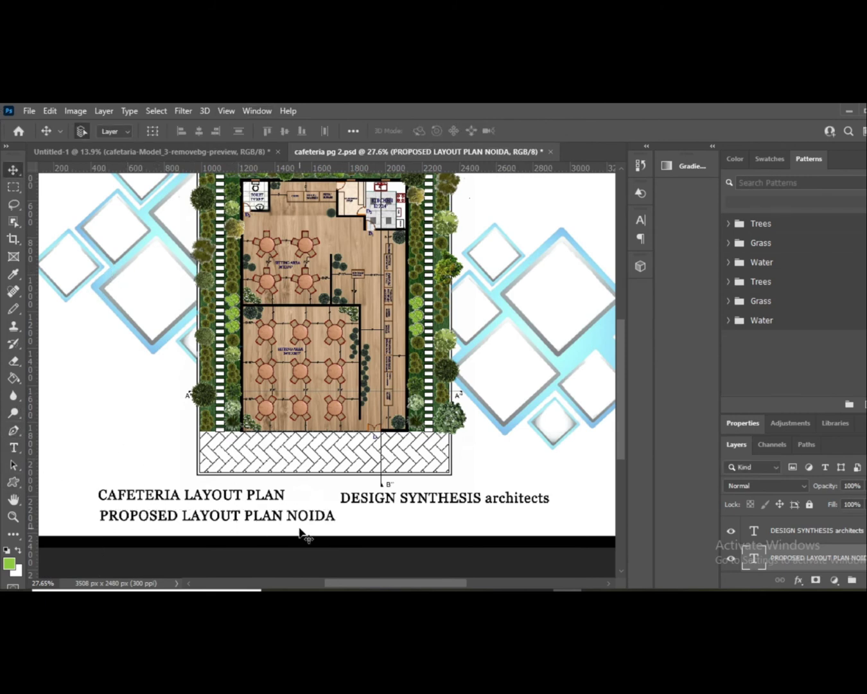
click(252, 501)
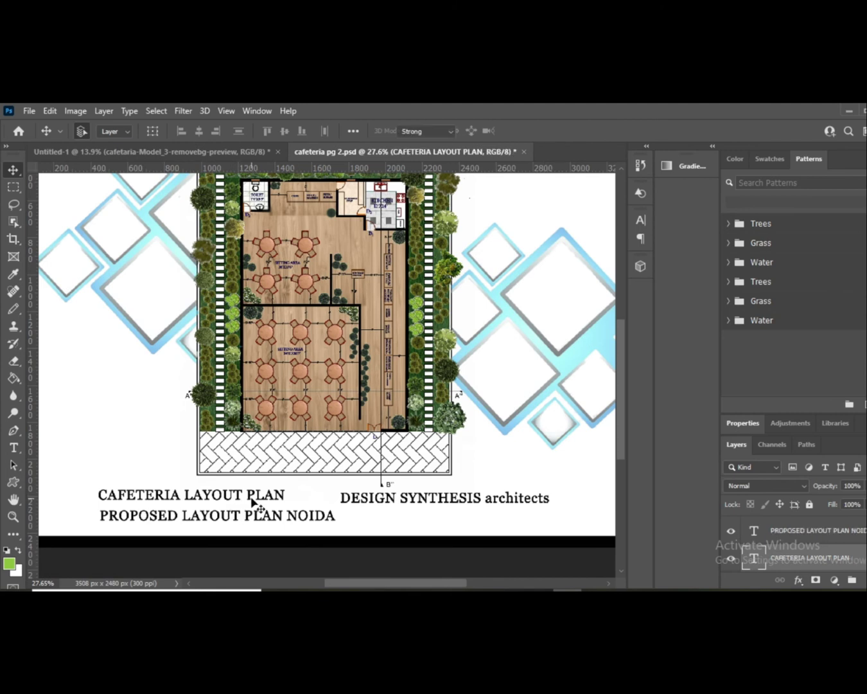
double_click(253, 501)
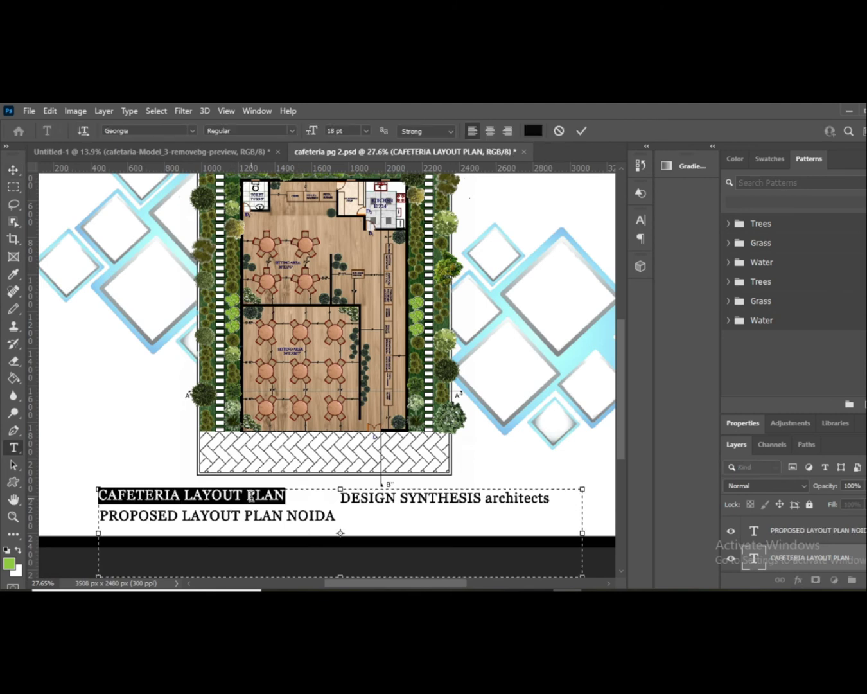
click(366, 131)
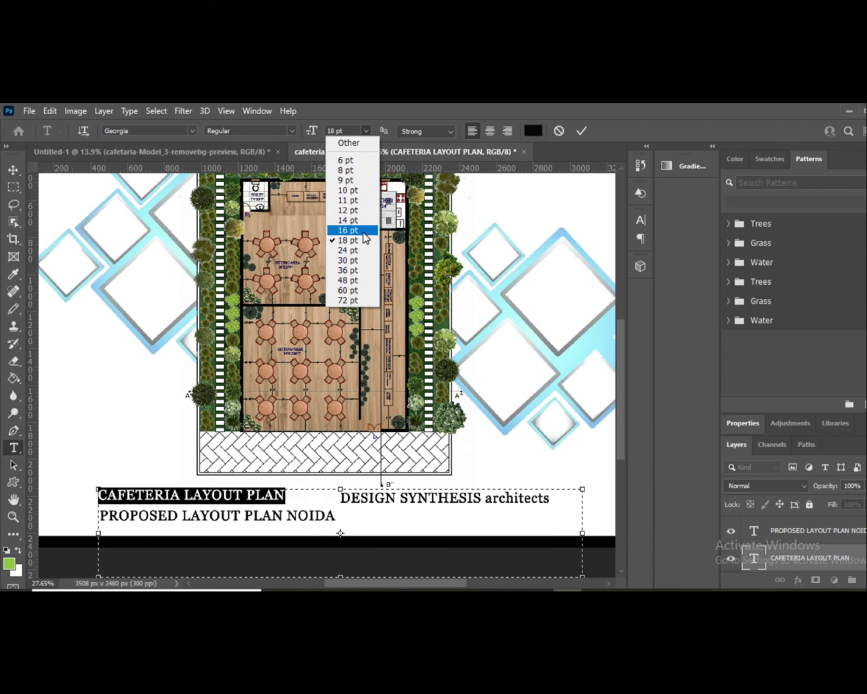
key(Escape)
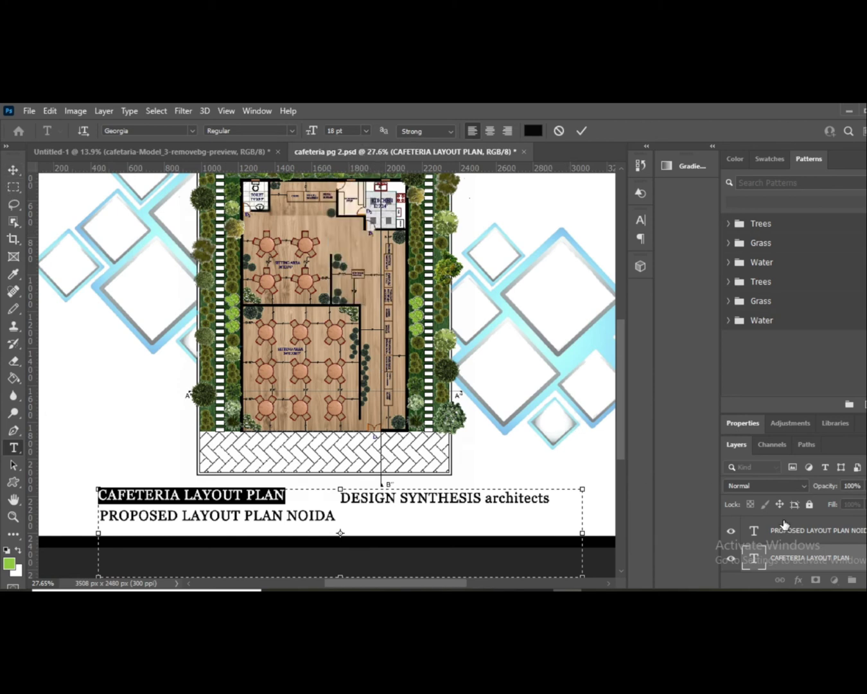
- Reduce the DESIGN SYNTHESIS architects title to a font size of 12 pt
click(366, 502)
key(ctrl+a)
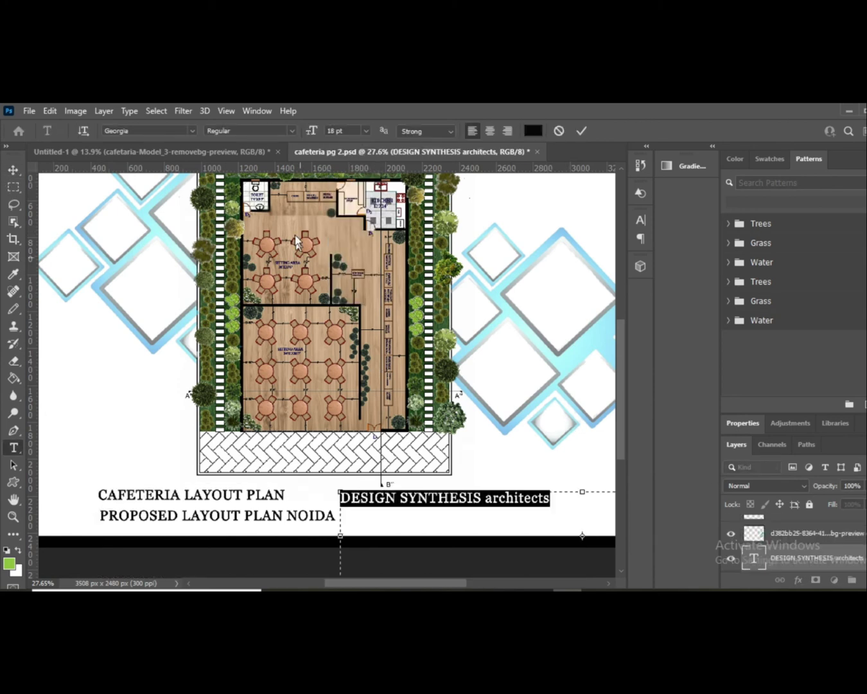
click(366, 130)
click(350, 211)
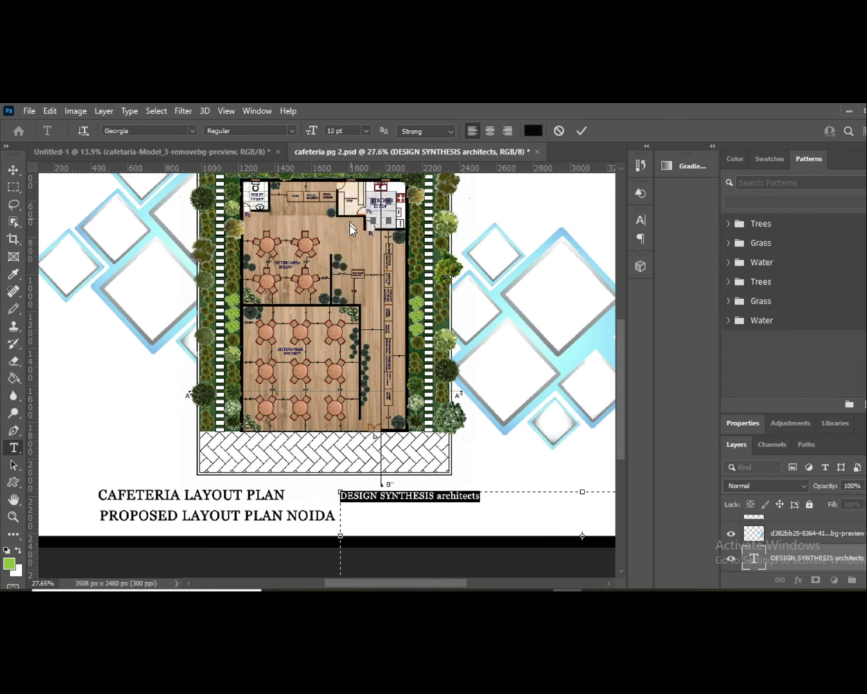
click(12, 169)
- Set the CAFETERIA LAYOUT PLAN title to 12 pt and shift it slightly right toward the plan
click(250, 498)
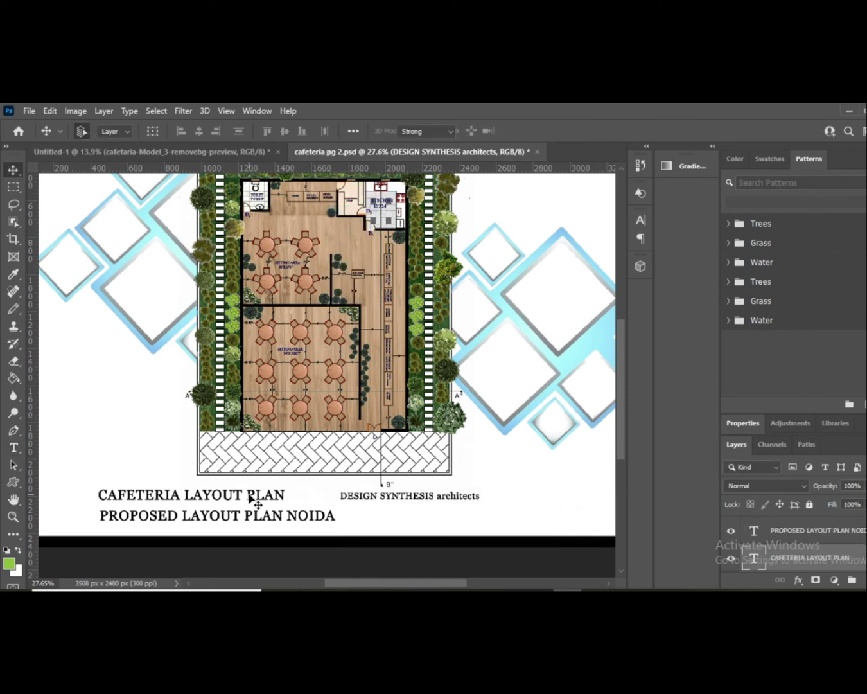
double_click(251, 499)
click(366, 132)
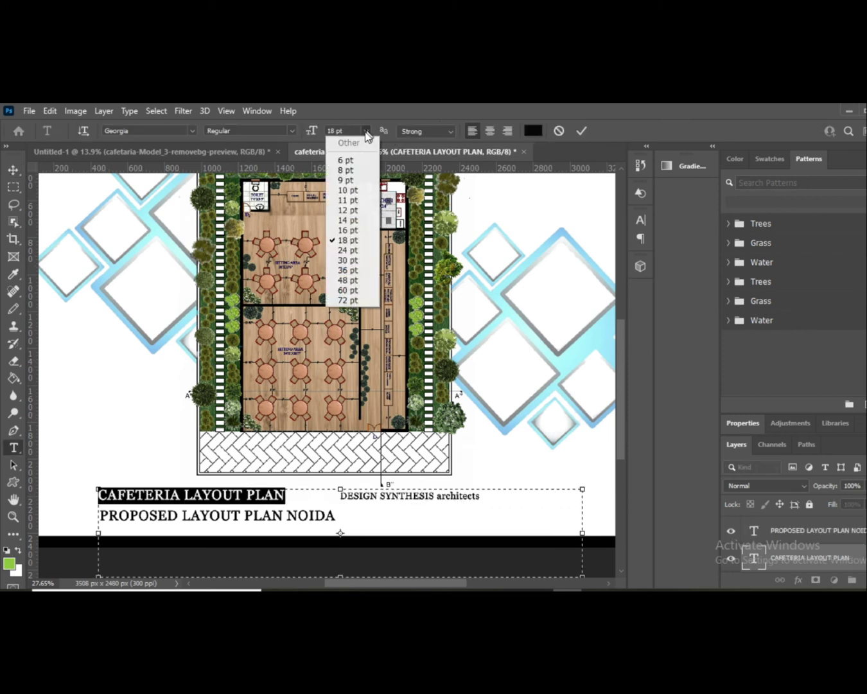
click(351, 210)
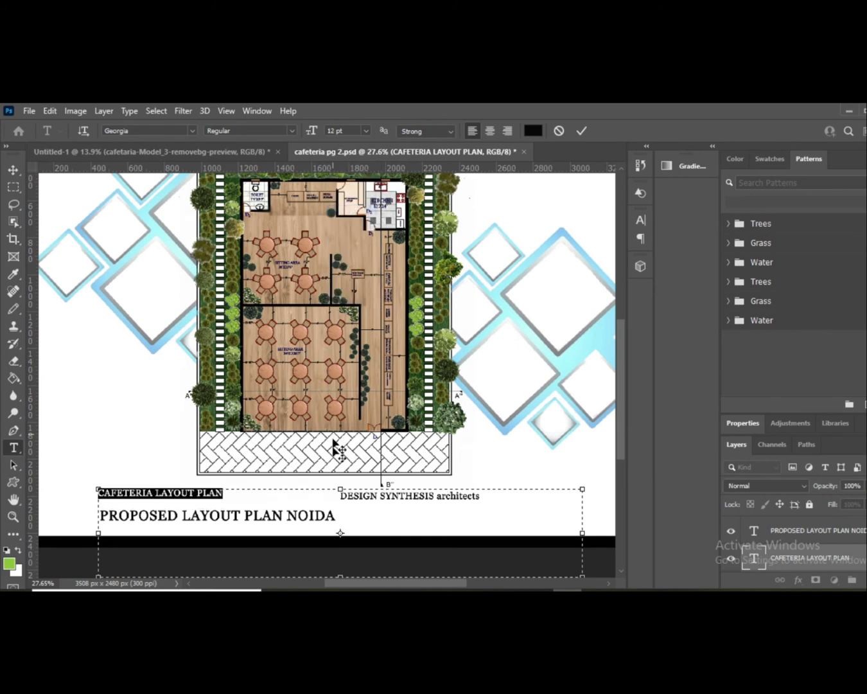
click(13, 169)
drag(189, 500, 221, 498)
- Set the PROPOSED LAYOUT PLAN NOIDA title's font size to 12 pt
double_click(197, 514)
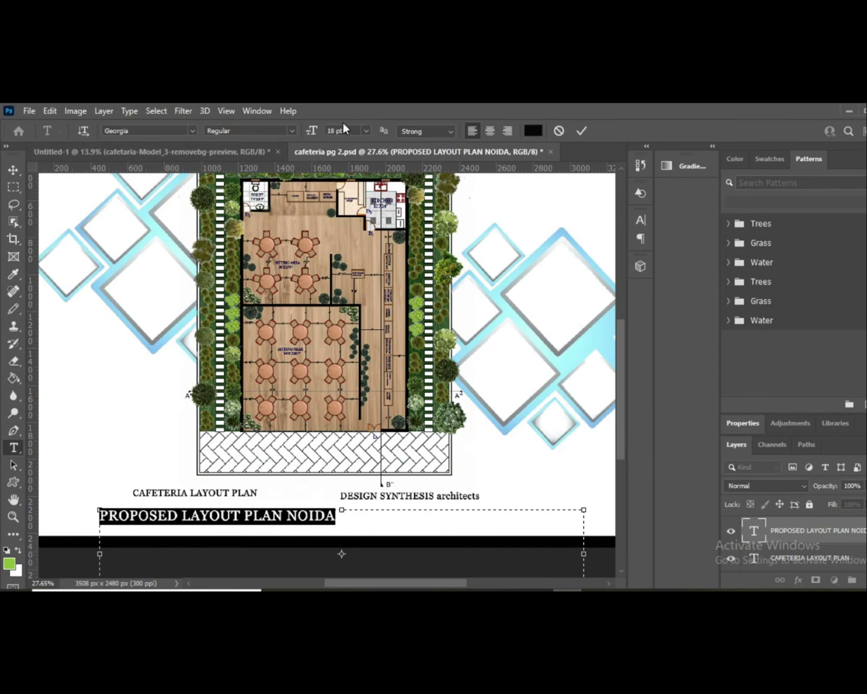
click(372, 133)
click(349, 218)
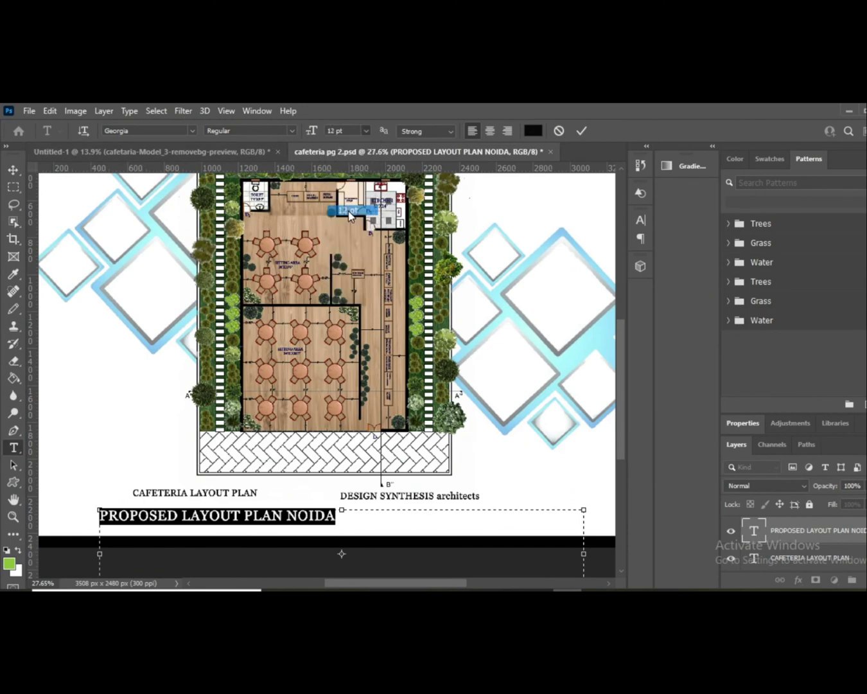
click(13, 170)
- Choose the Pencil tool for the CAFETERIA LAYOUT PLAN layer and rasterize that type layer
scroll(300, 536, down, 3)
scroll(174, 573, up, 5)
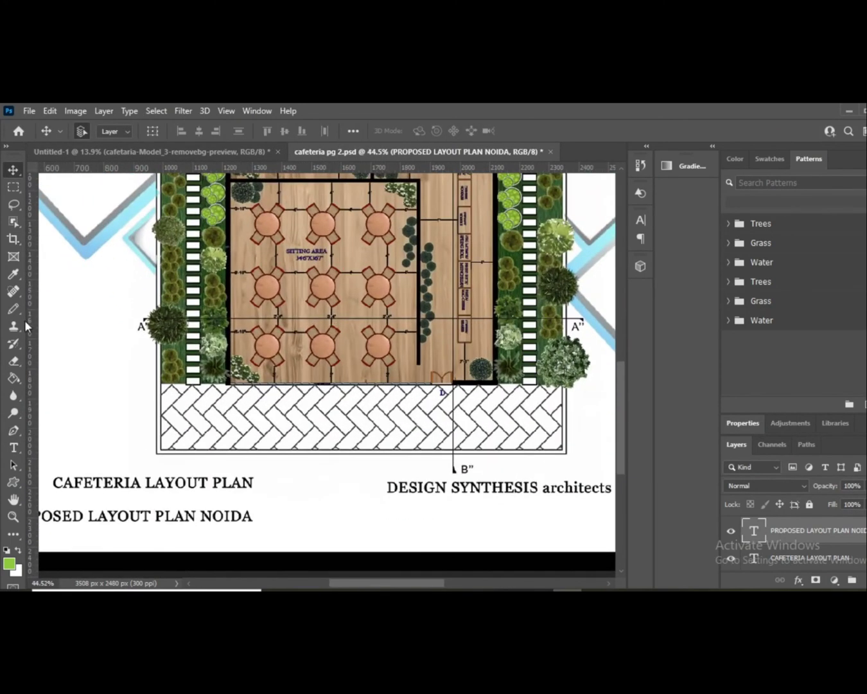
click(246, 492)
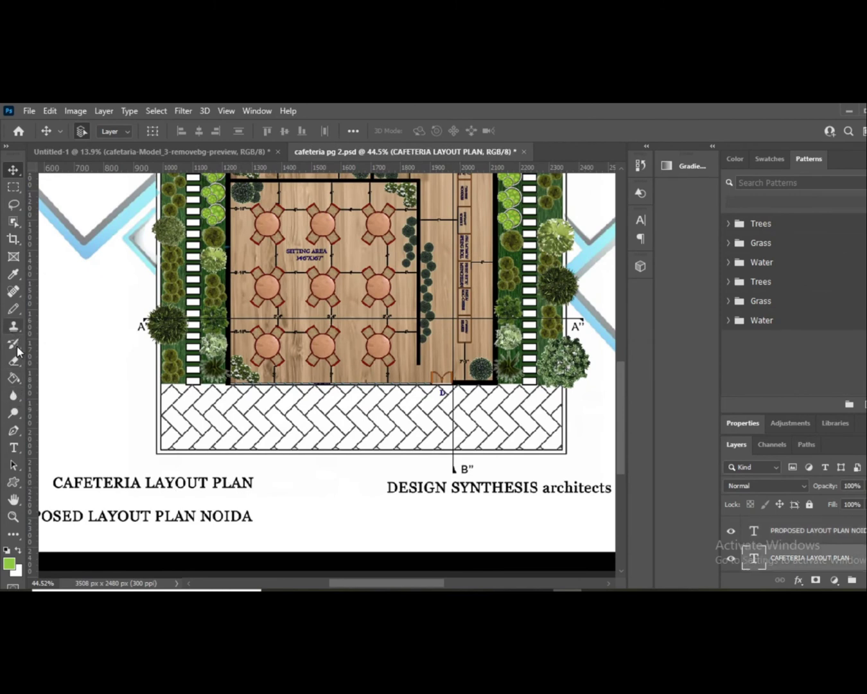
click(15, 310)
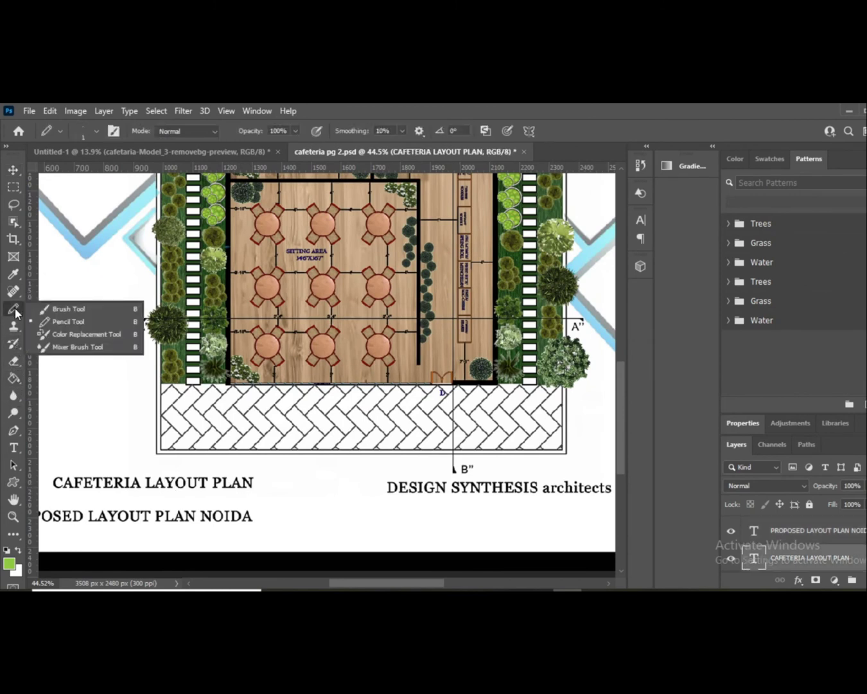
click(59, 323)
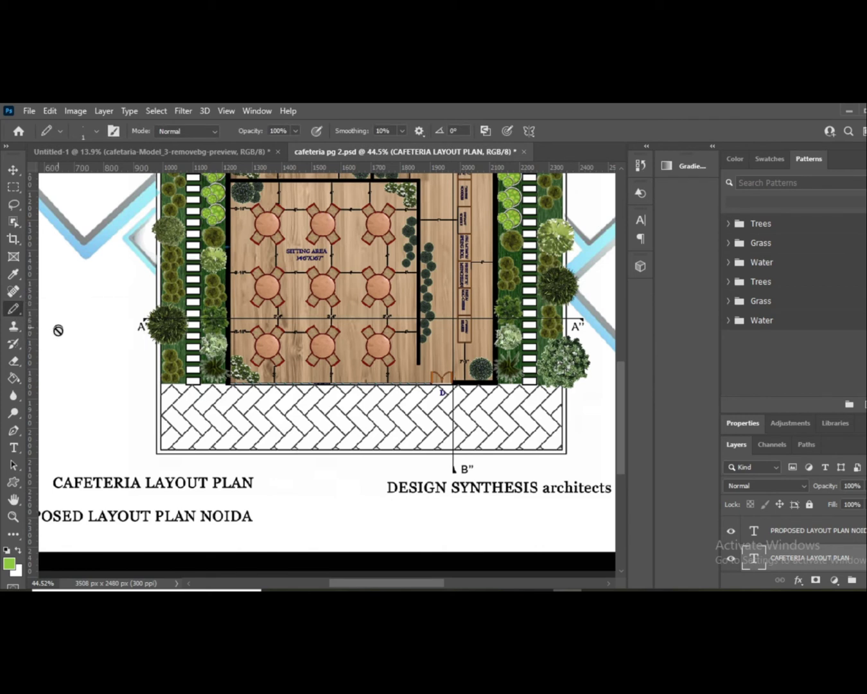
click(56, 495)
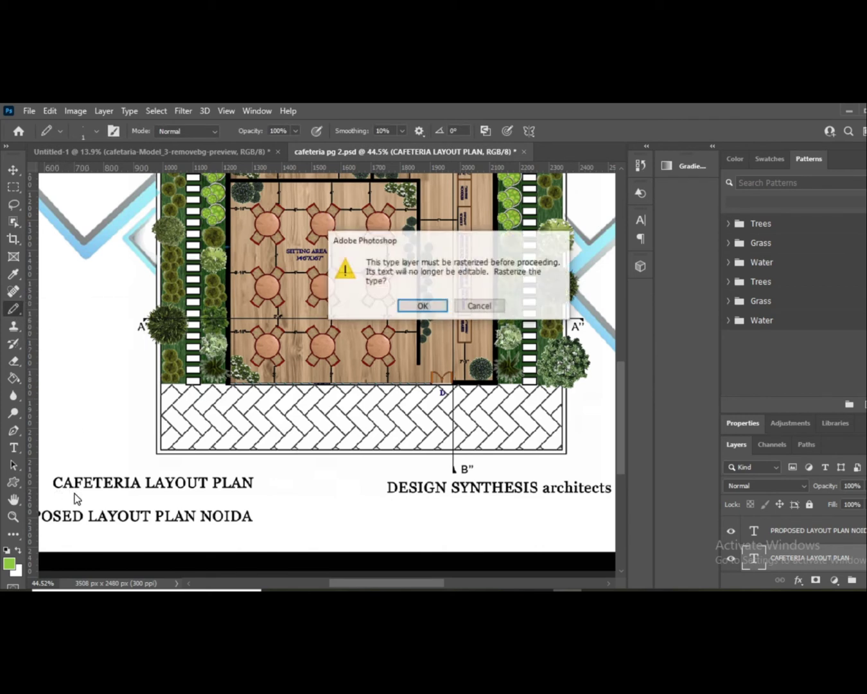
click(421, 304)
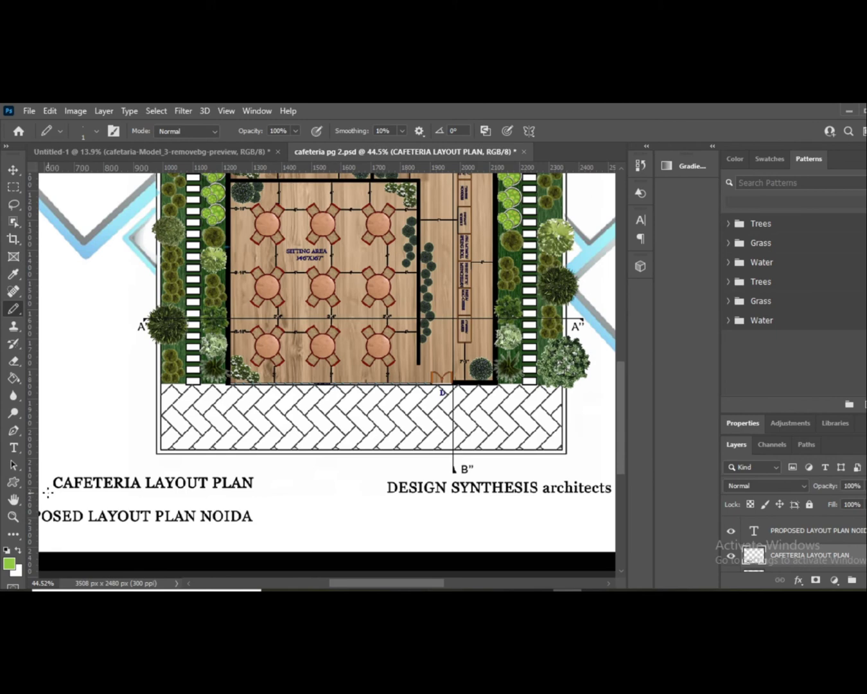
- Set the foreground color to black (000000), and draw and undo a trial pencil line under the CAFETERIA LAYOUT PLAN title
click(9, 563)
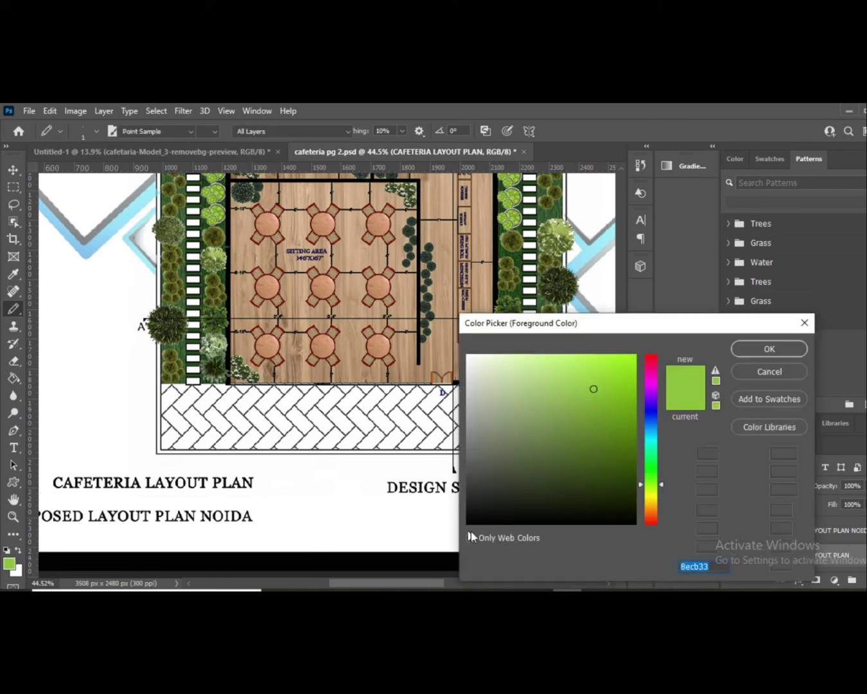
text(000000)
click(768, 349)
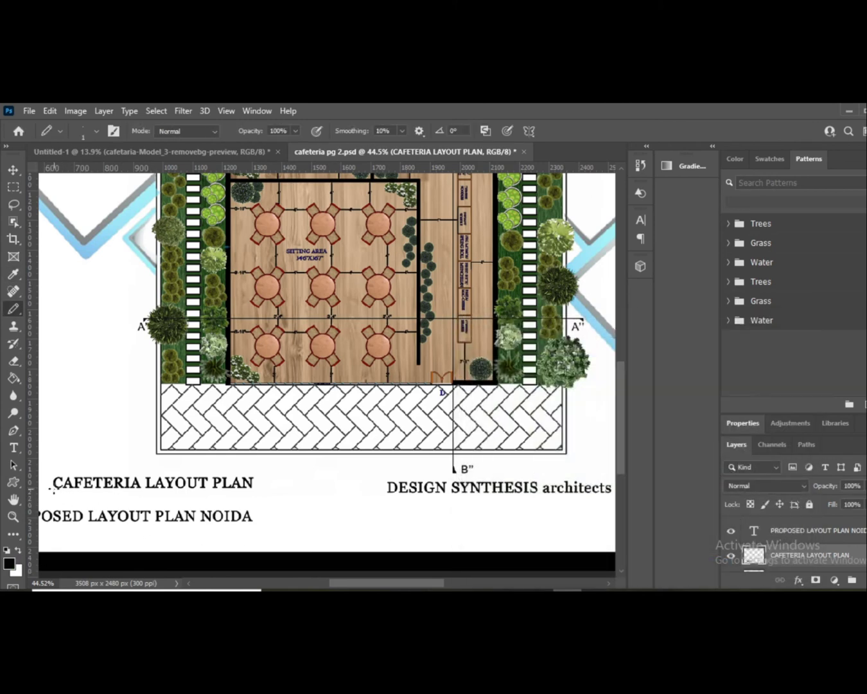
drag(48, 490, 591, 505)
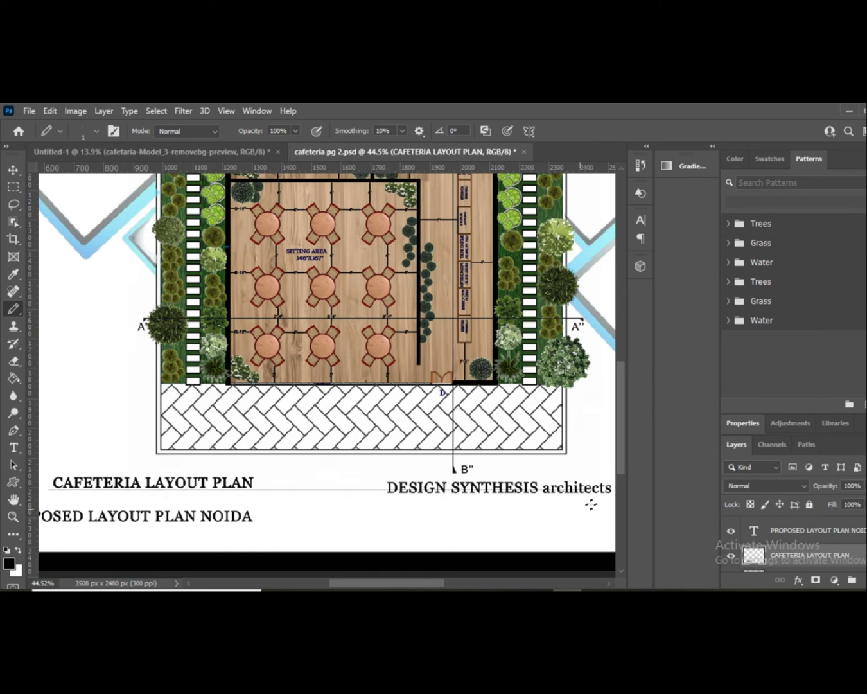
key(ctrl+z)
- Place a horizontal guide just under CAFETERIA LAYOUT PLAN and move the DESIGN SYNTHESIS architects title up to sit on it
click(7, 167)
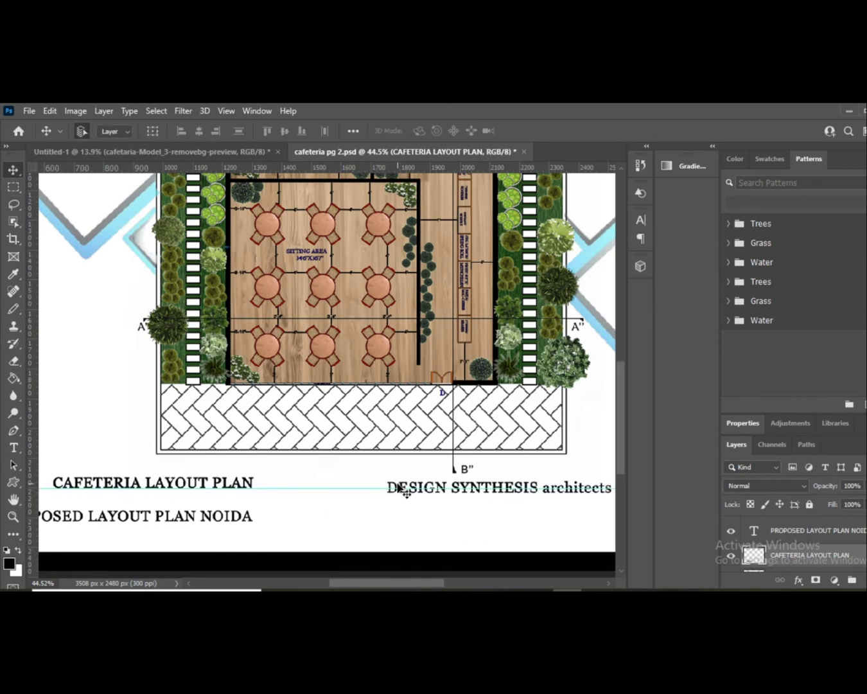
drag(399, 487, 400, 482)
- Rasterize the DESIGN SYNTHESIS architects layer and draw a straight black pencil line along the guide beneath both upper titles
click(13, 308)
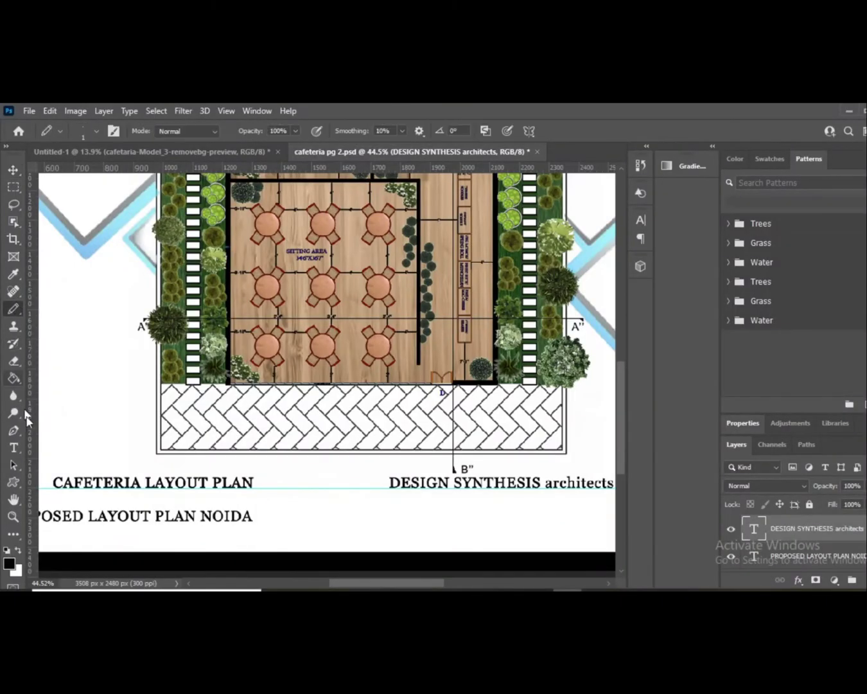
click(334, 362)
click(423, 305)
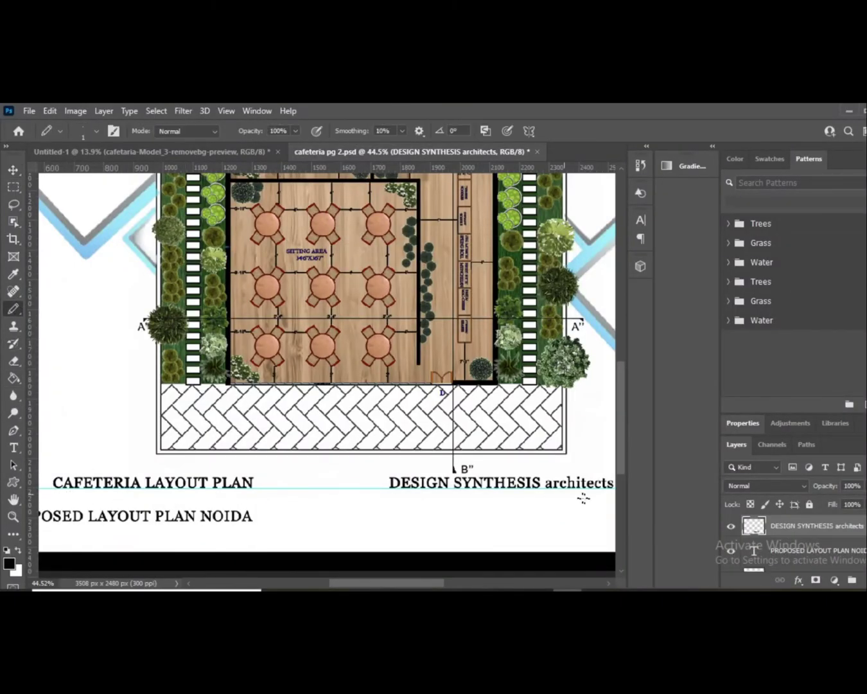
scroll(582, 499, right, 2)
- Move the PROPOSED LAYOUT PLAN NOIDA title up and right so it sits just below the pencil line under CAFETERIA LAYOUT PLAN
key(v)
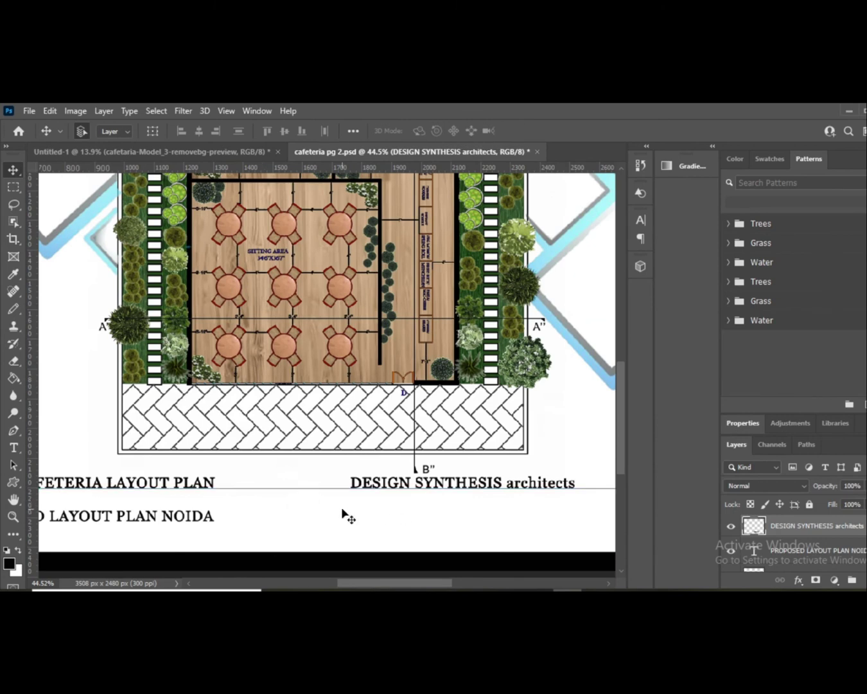
drag(240, 489, 251, 495)
scroll(369, 478, down, 2)
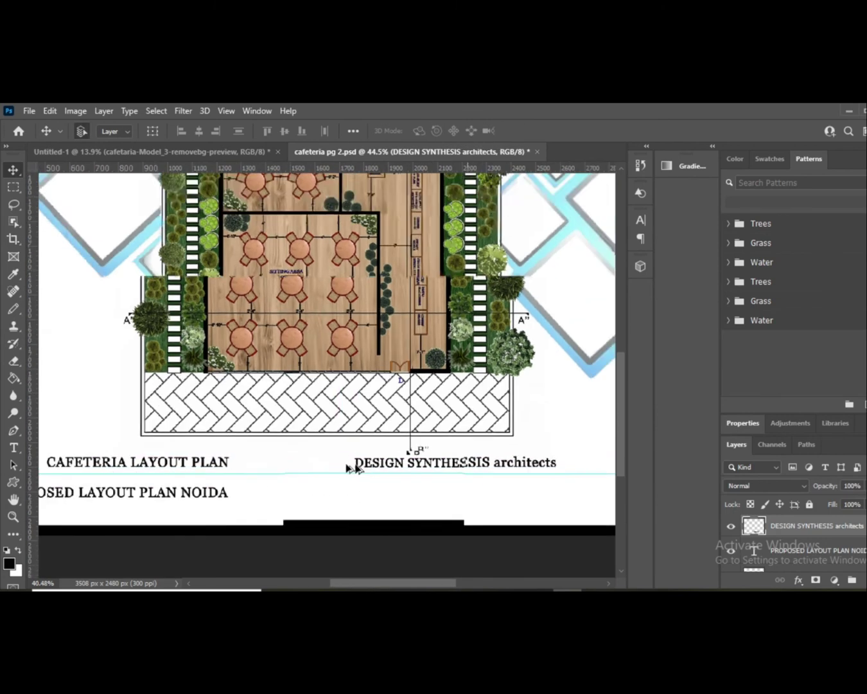
click(14, 309)
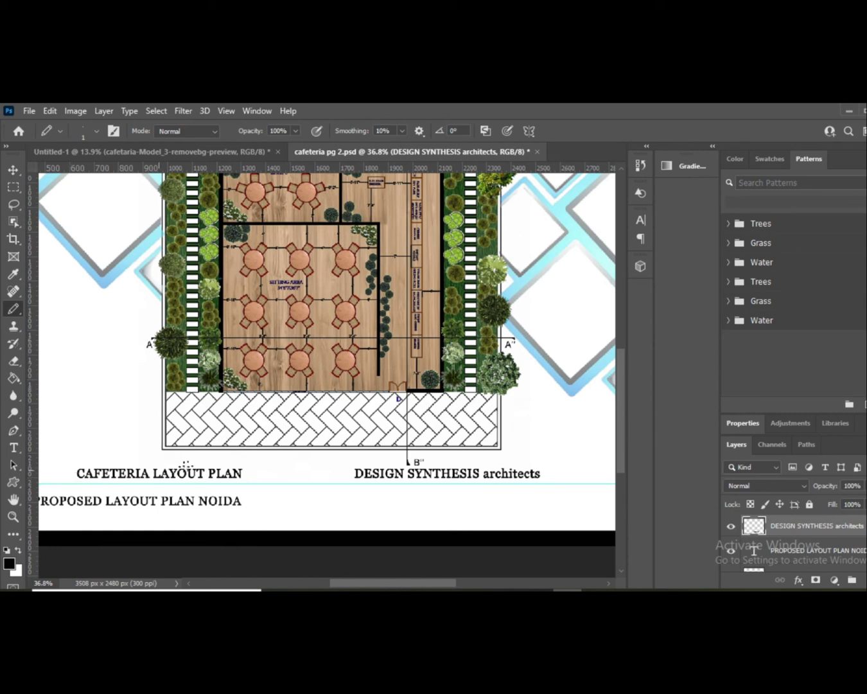
click(13, 170)
drag(158, 501, 175, 491)
- Fine-tune the vertical position of the PROPOSED LAYOUT PLAN NOIDA title close beneath the pencil line and review the whole page
scroll(251, 449, down, 5)
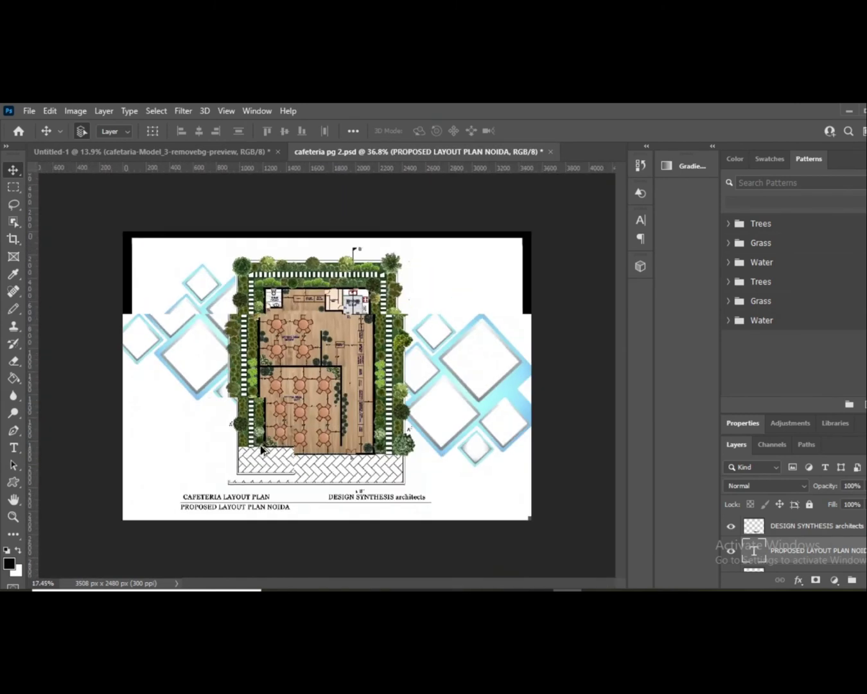
scroll(286, 535, down, 1)
scroll(309, 500, up, 2)
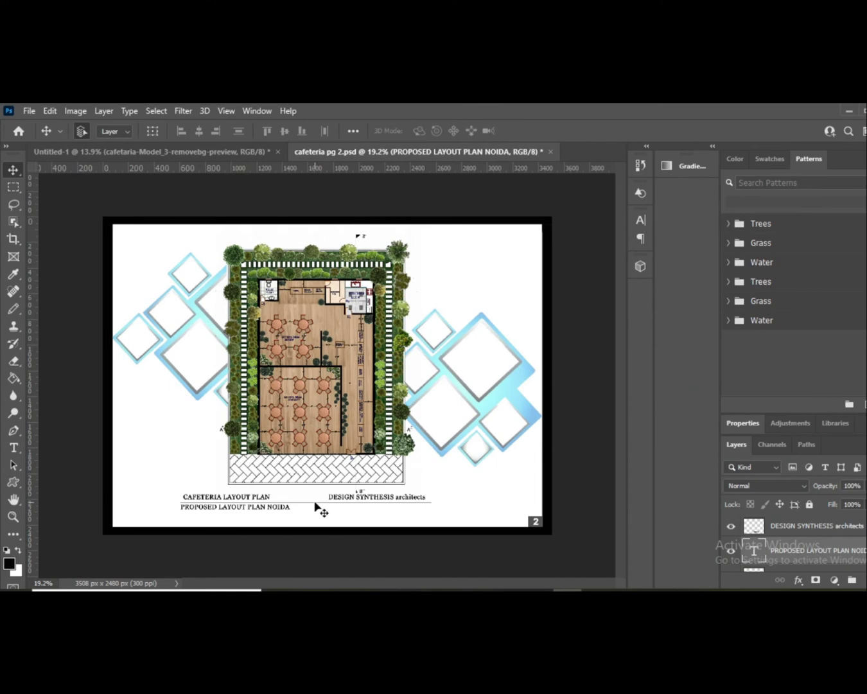
scroll(277, 529, up, 5)
drag(135, 518, 135, 525)
scroll(93, 512, down, 5)
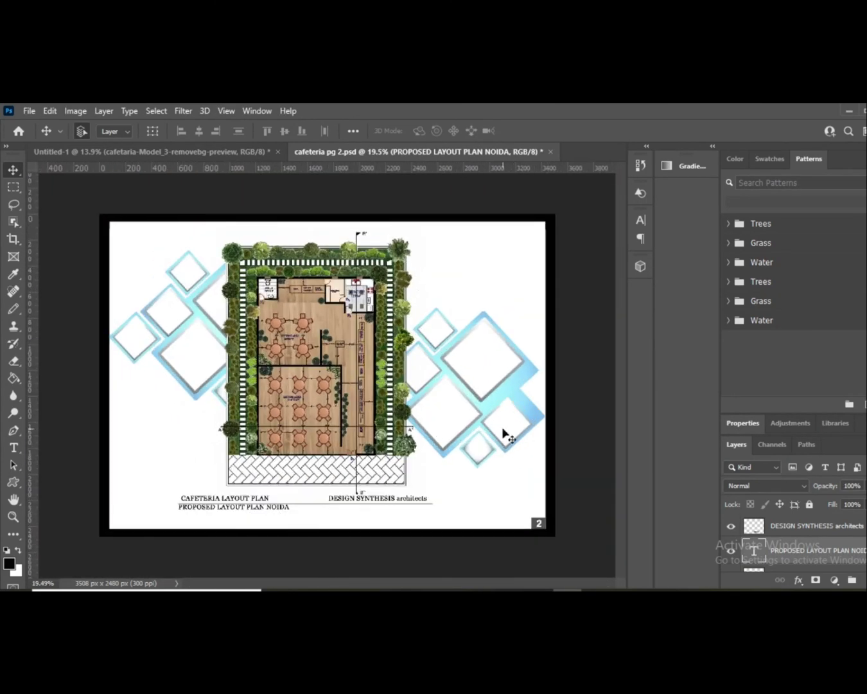
scroll(427, 350, up, 2)
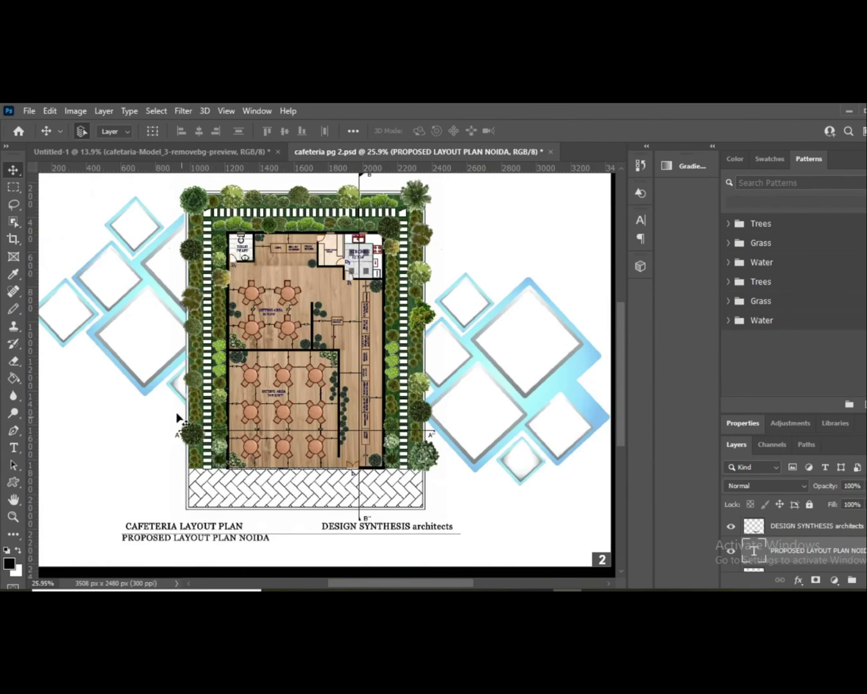
scroll(179, 417, down, 2)
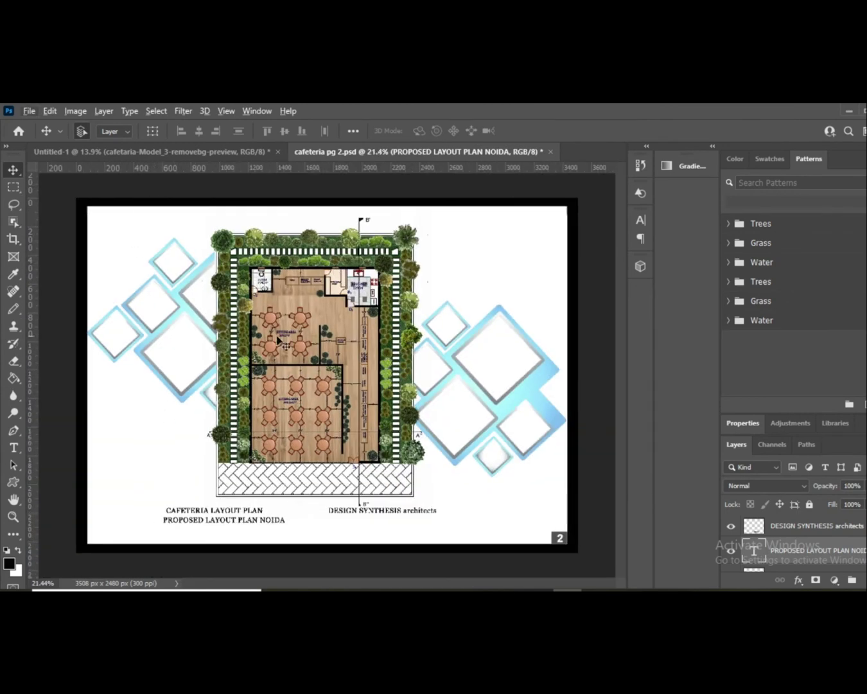
- Examine the composed page at different zoom levels, checking the cafeteria plan, the diamond frames and the title texts below
scroll(248, 541, up, 2)
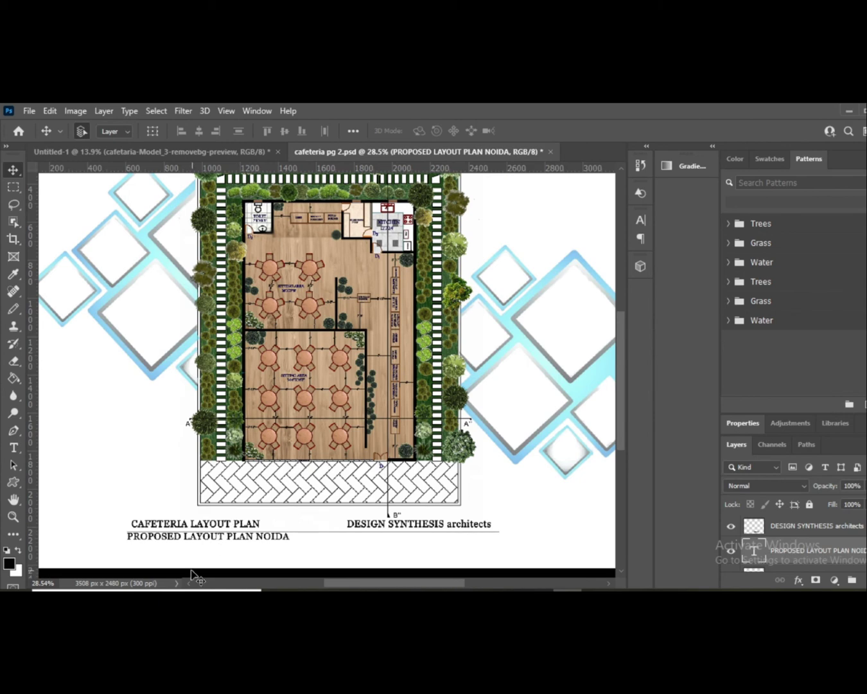
scroll(269, 367, down, 1)
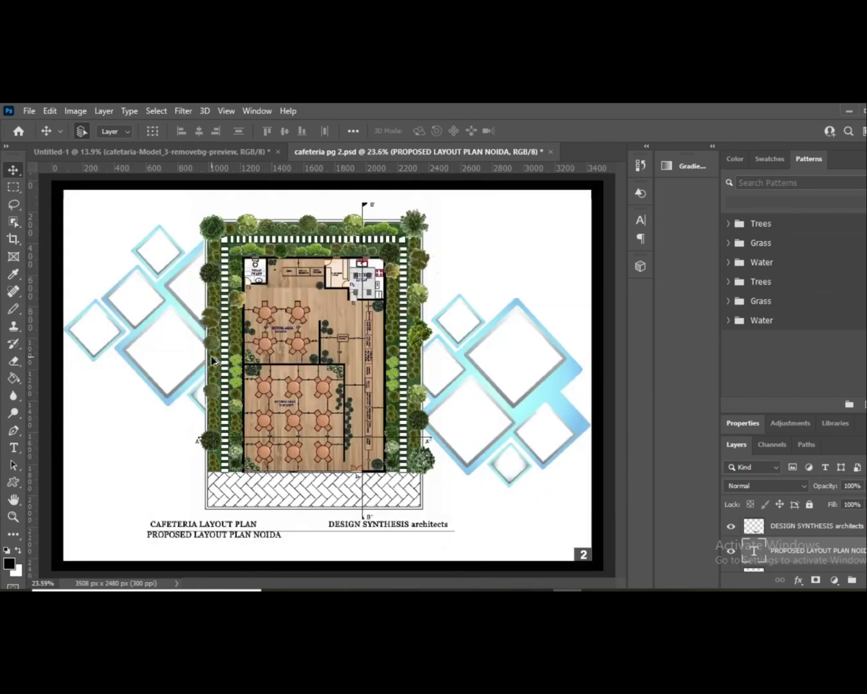
scroll(214, 361, down, 1)
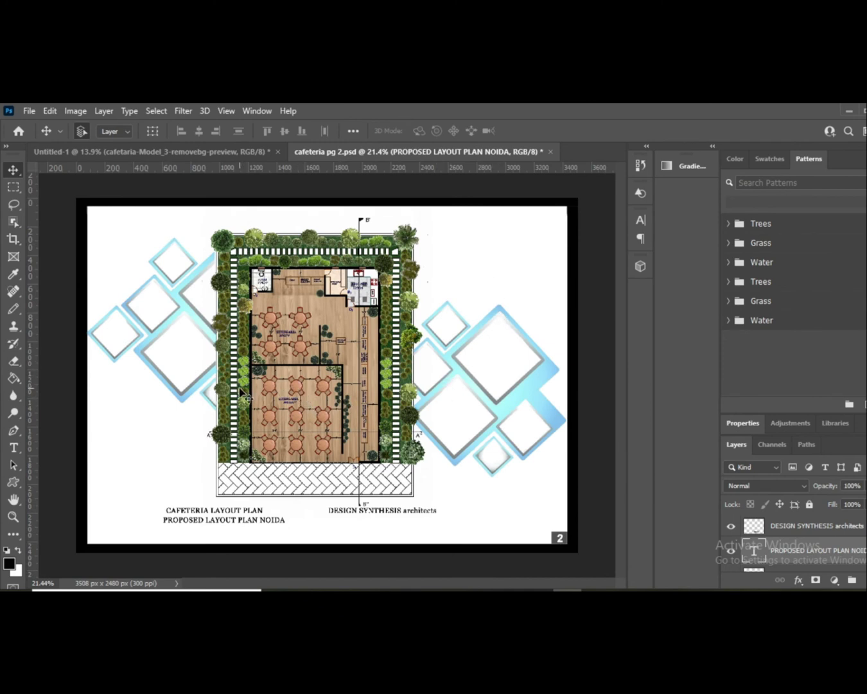
click(297, 325)
scroll(328, 499, up, 2)
scroll(329, 484, down, 3)
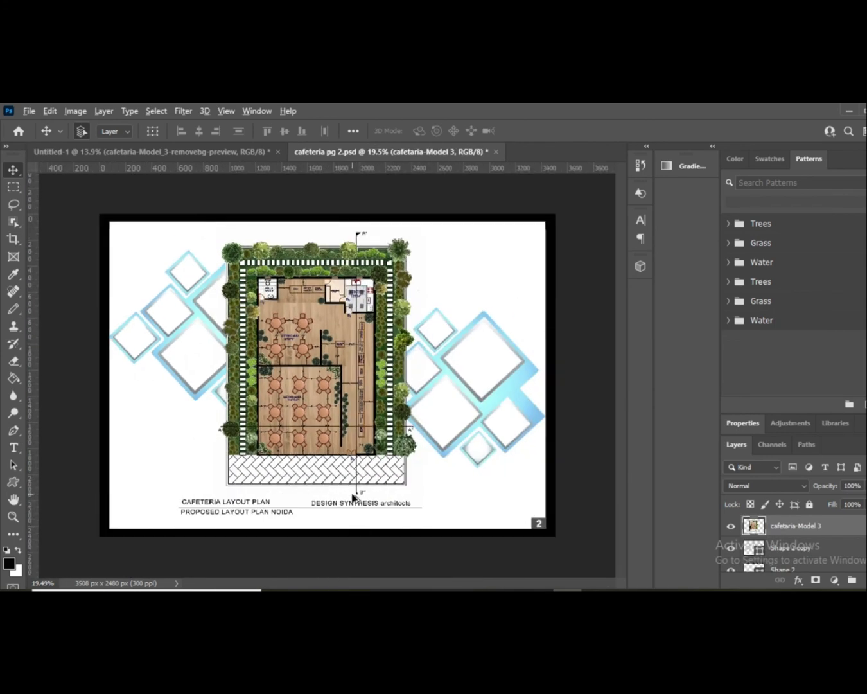
scroll(353, 497, up, 2)
scroll(350, 498, down, 1)
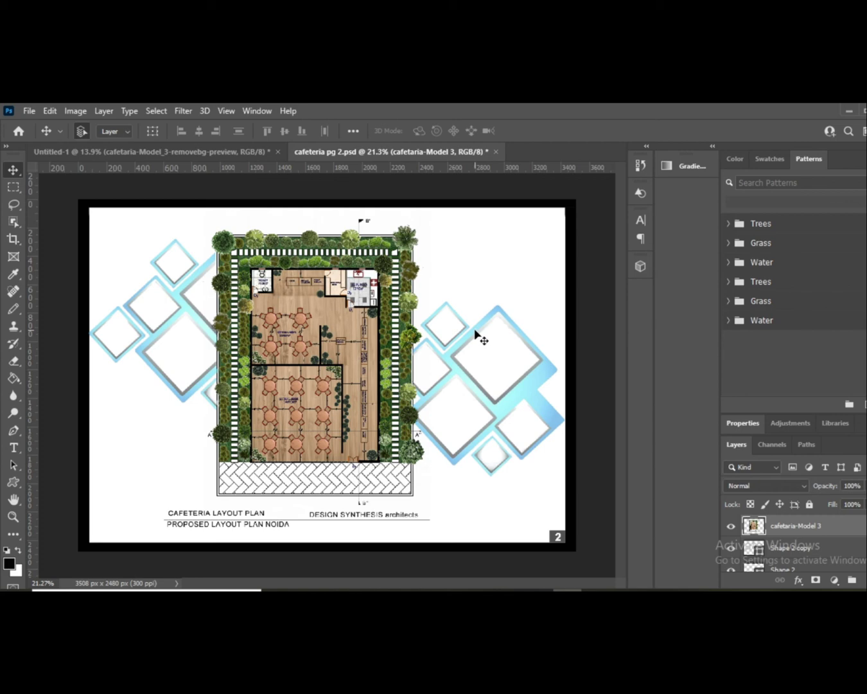
scroll(325, 385, down, 1)
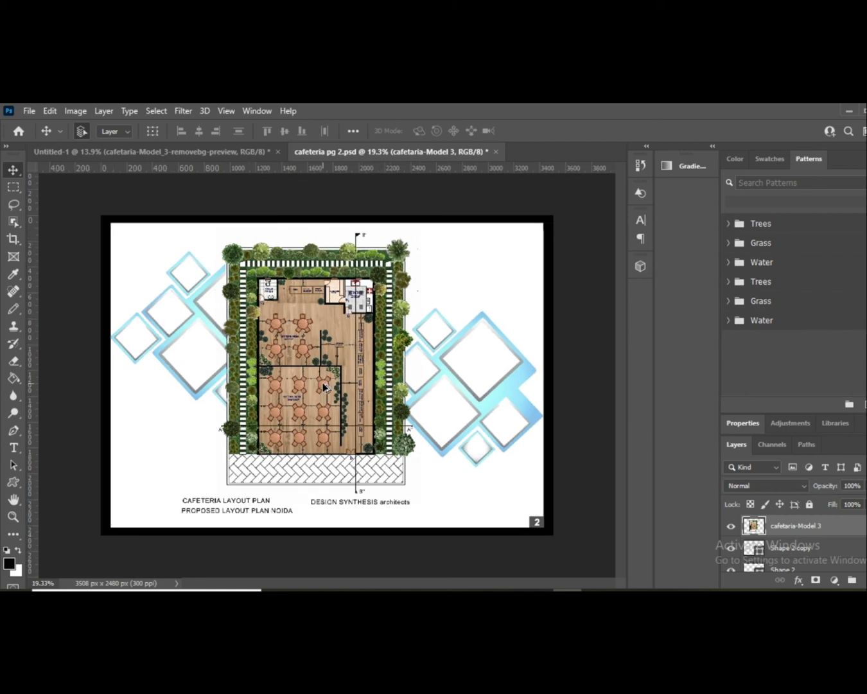
click(523, 417)
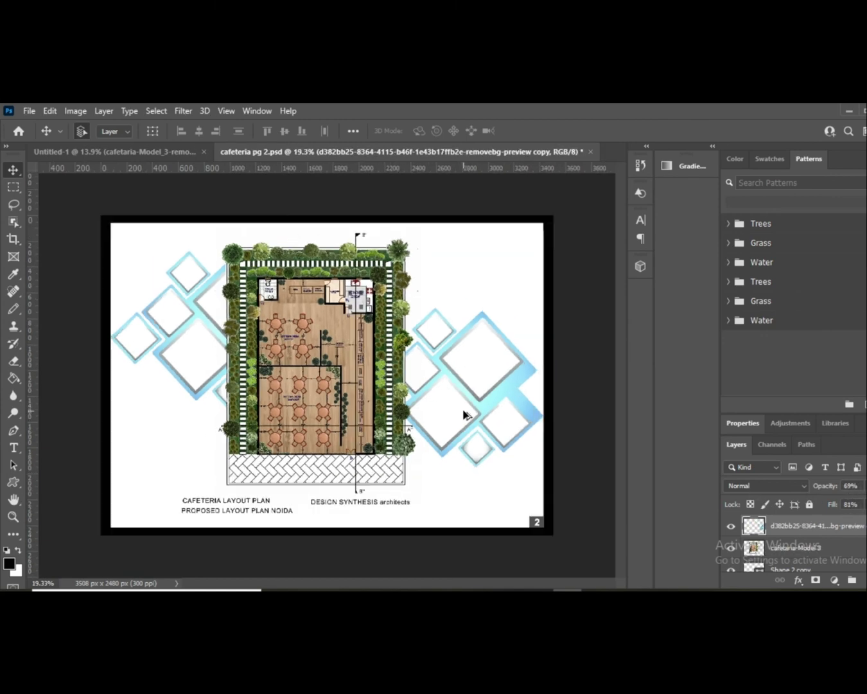
scroll(466, 413, down, 1)
- Save a copy of the page on the computer's Desktop as the JPEG cafeteria pg 2, at Maximum quality 12 with Baseline Optimized format
click(29, 109)
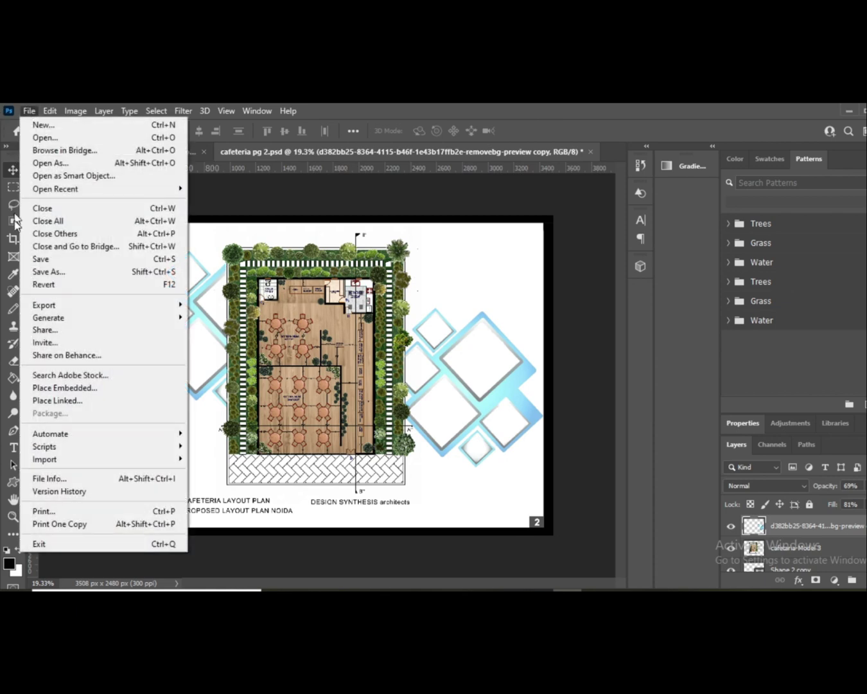
click(65, 272)
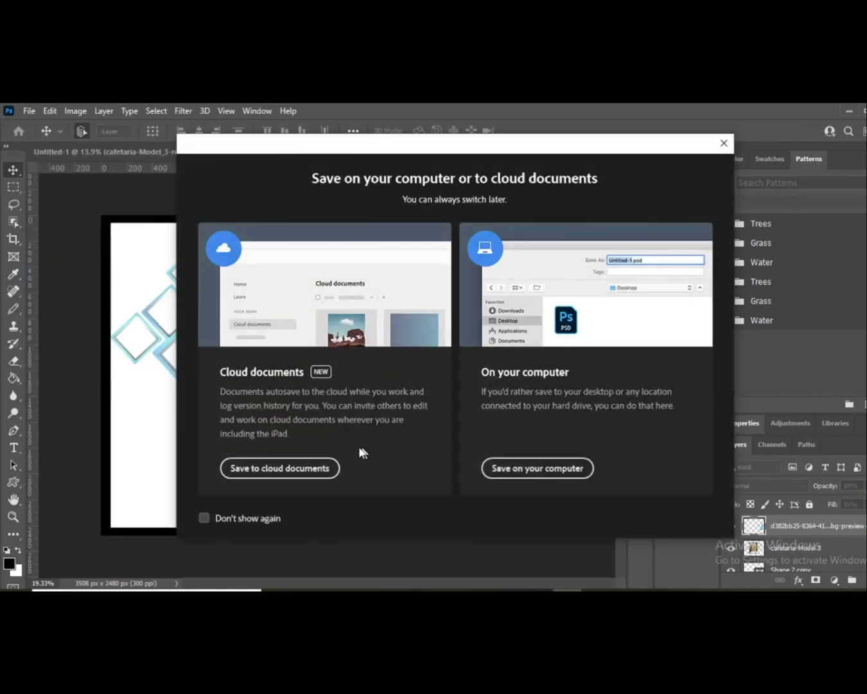
click(515, 469)
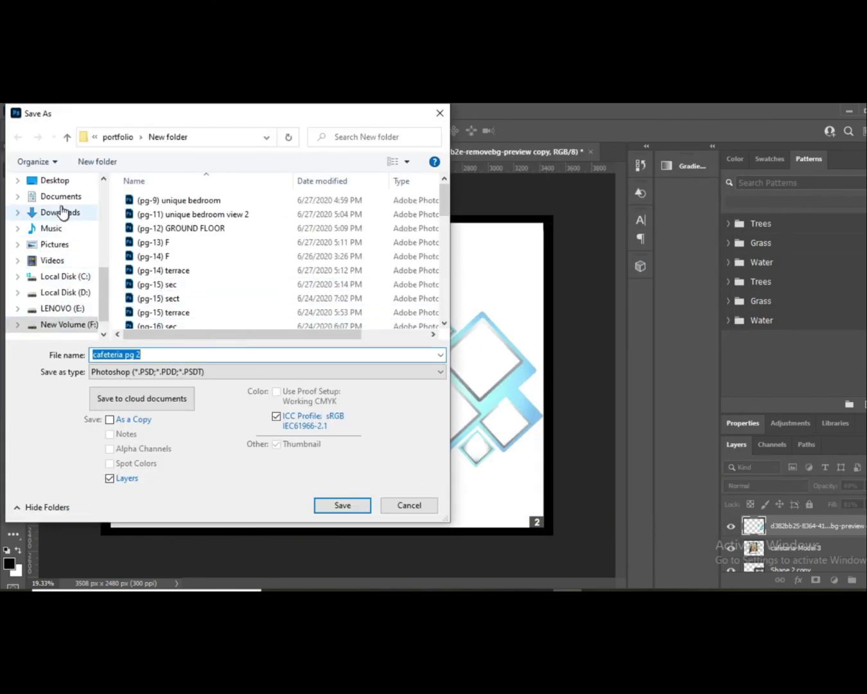
click(52, 179)
click(158, 370)
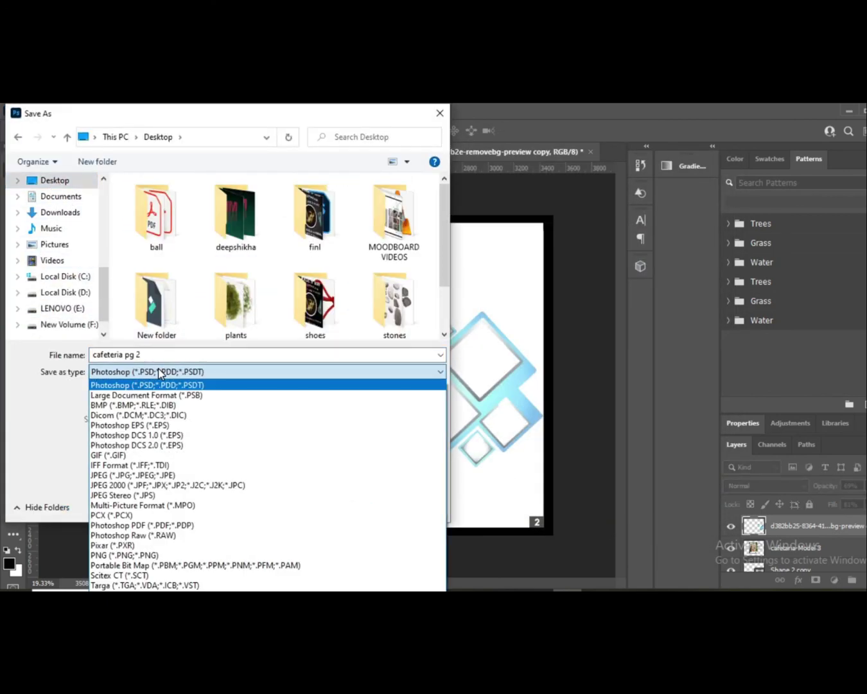
click(166, 475)
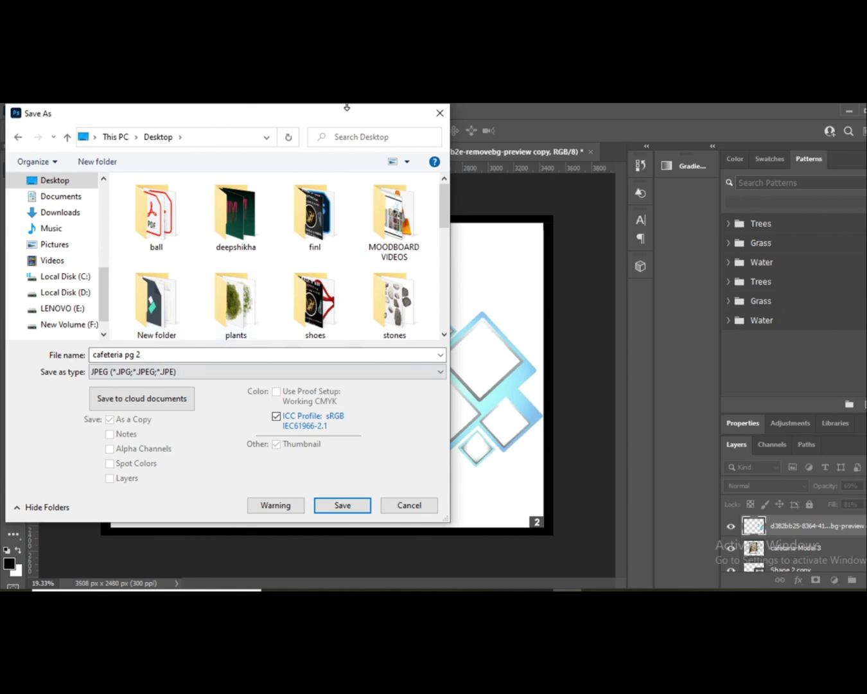
drag(354, 120, 2, 317)
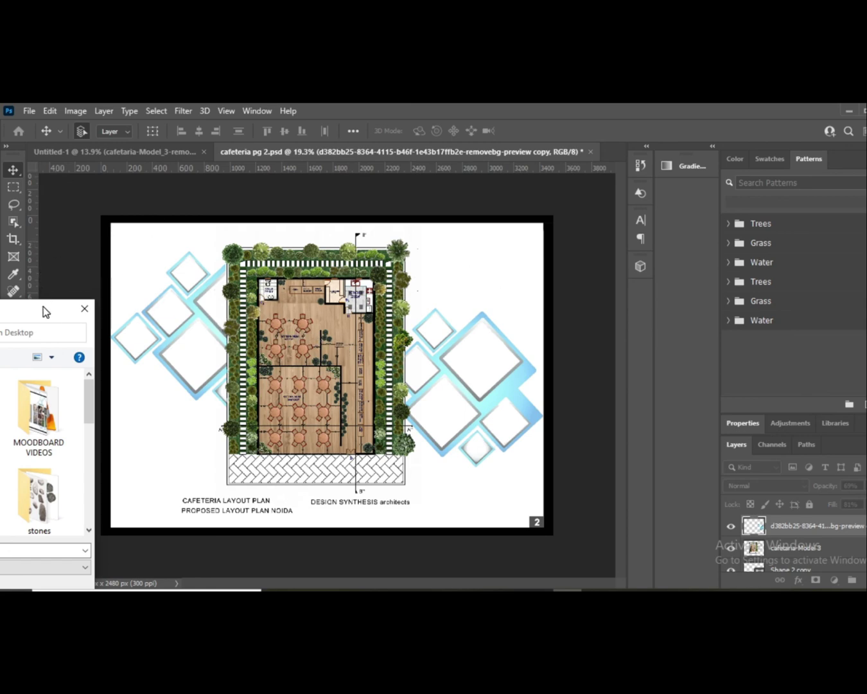
drag(53, 318, 556, 124)
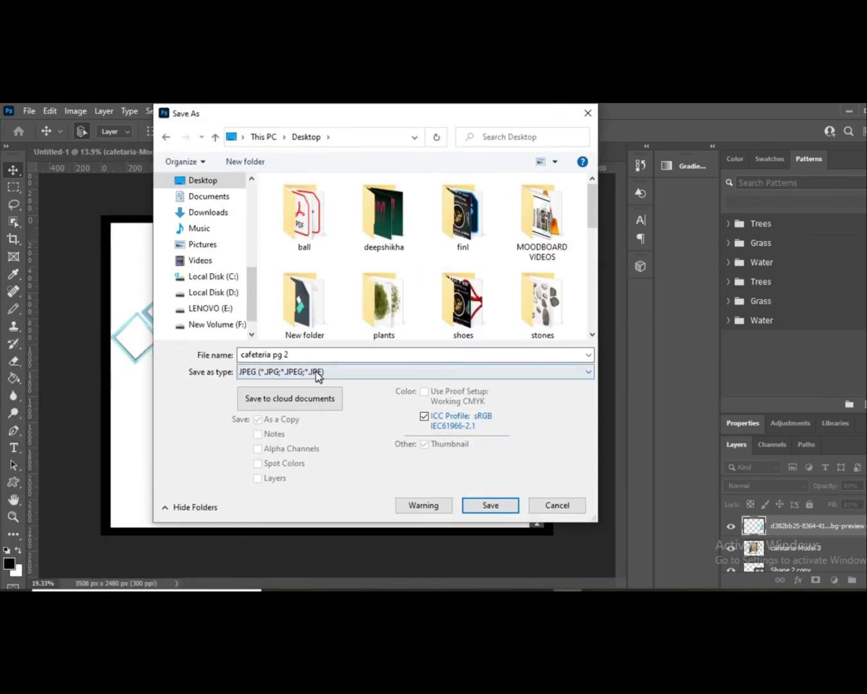
click(490, 506)
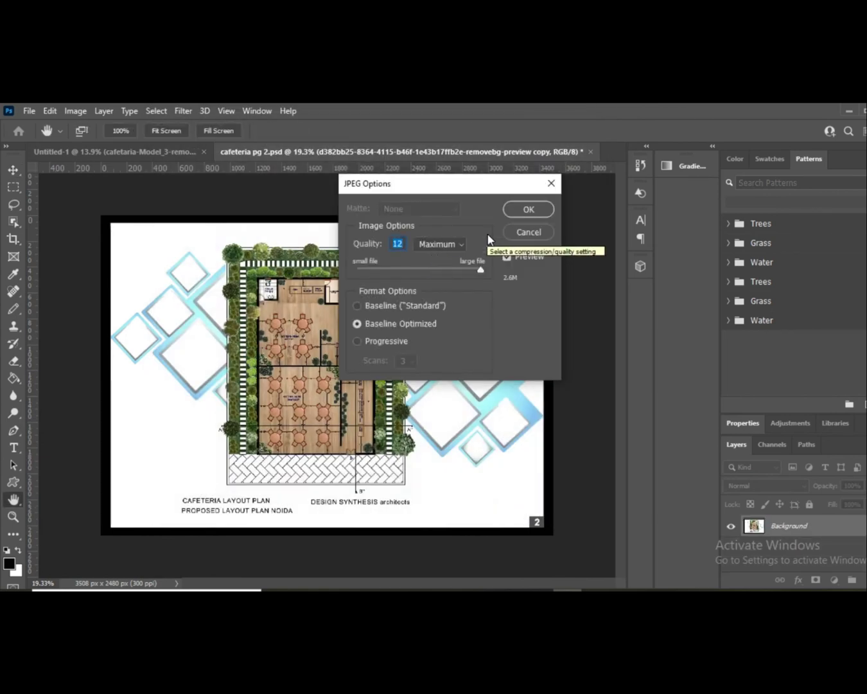
key(Return)
- Open the exported cafeteria pg 2 image from the Desktop folder in File Explorer, inspect it in Photos and close the viewer
click(309, 539)
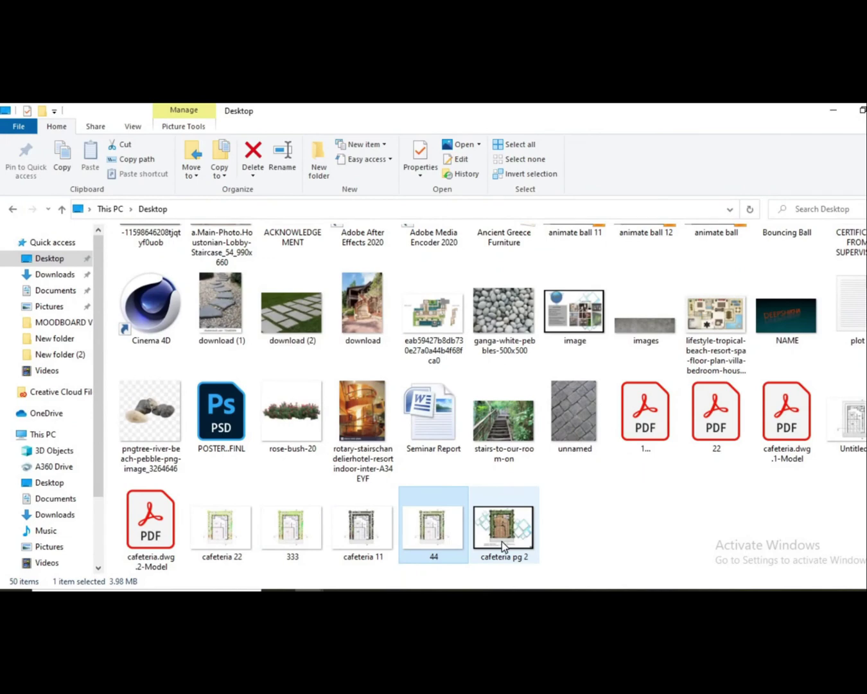
click(505, 537)
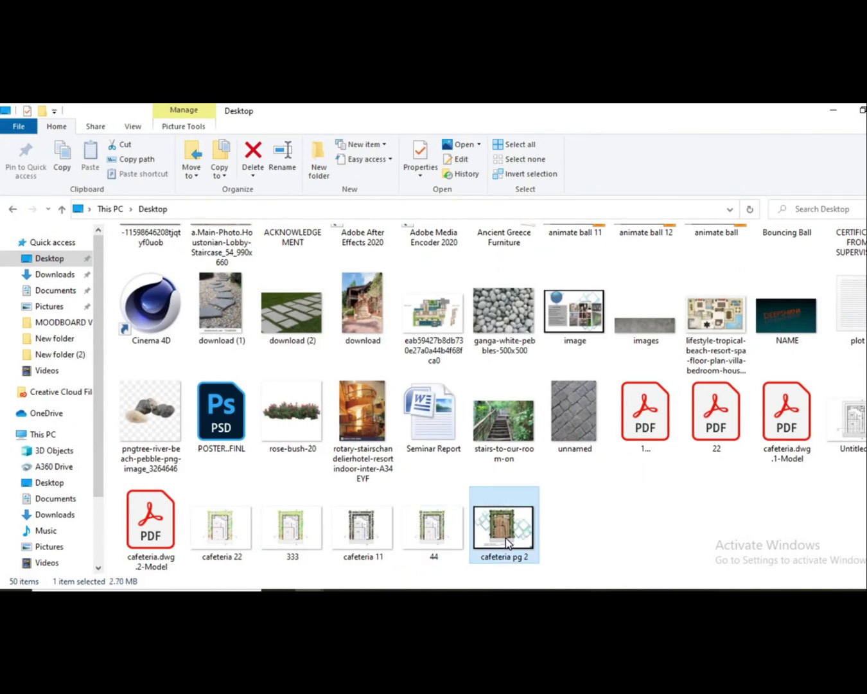
double_click(505, 538)
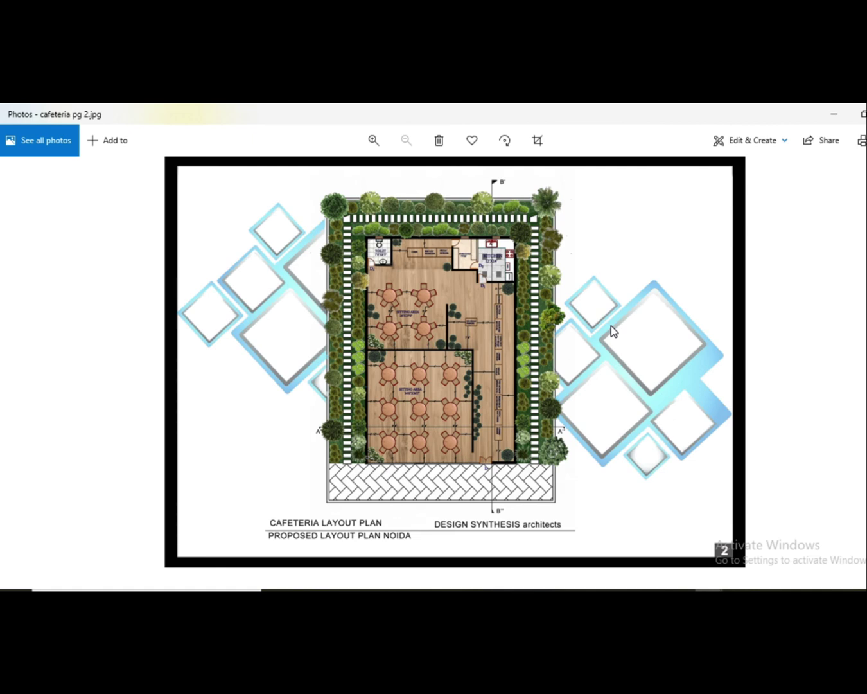
click(866, 114)
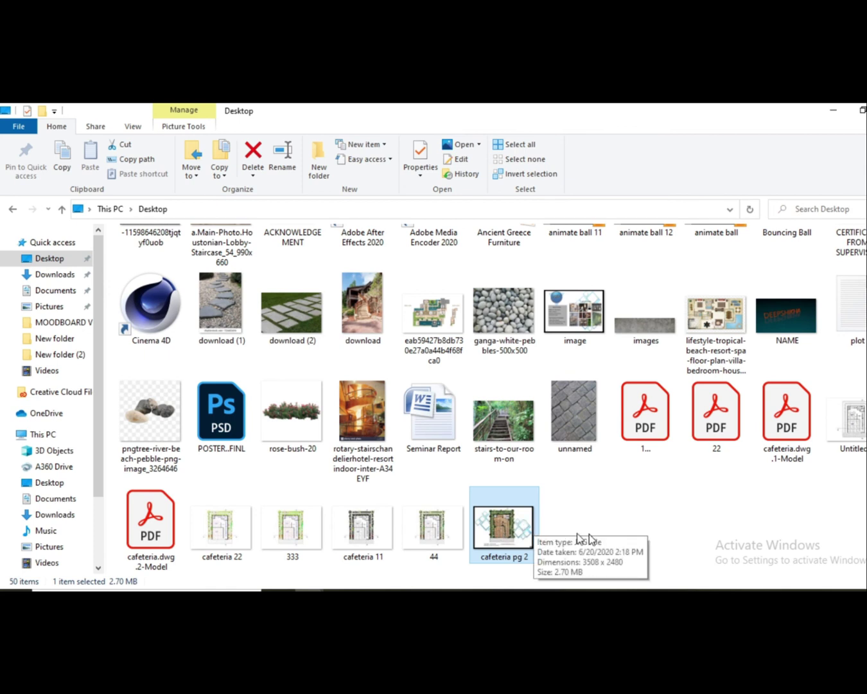
- Switch back to Photoshop and review the whole cafeteria pg 2 page
mouse_move(626, 604)
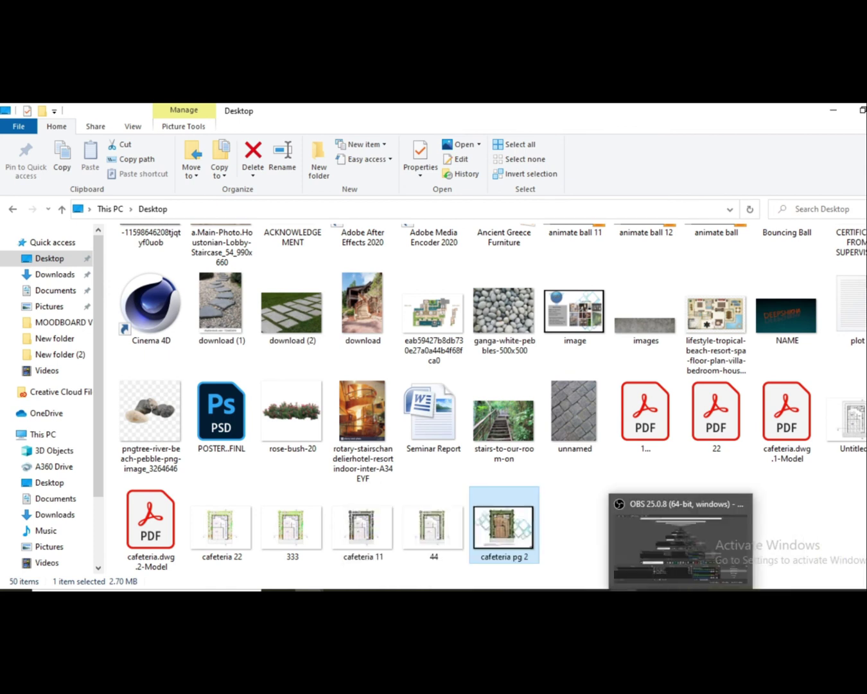
click(523, 581)
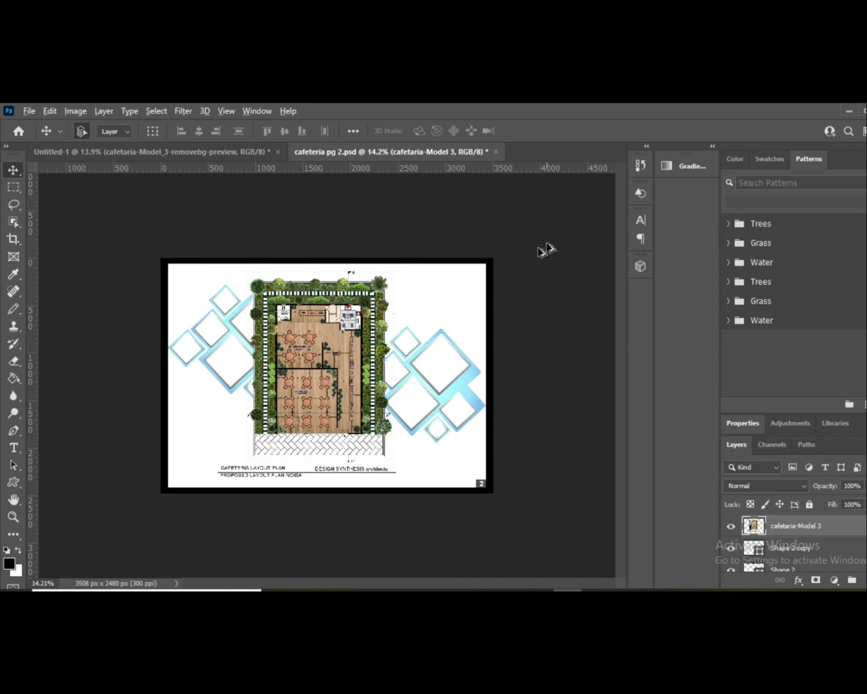
scroll(346, 408, up, 3)
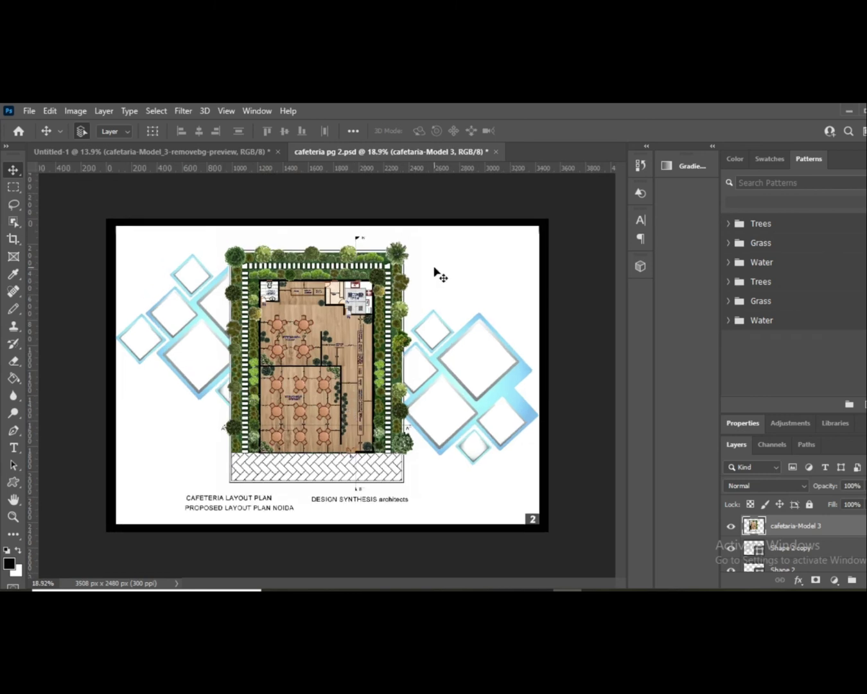
scroll(276, 254, up, 1)
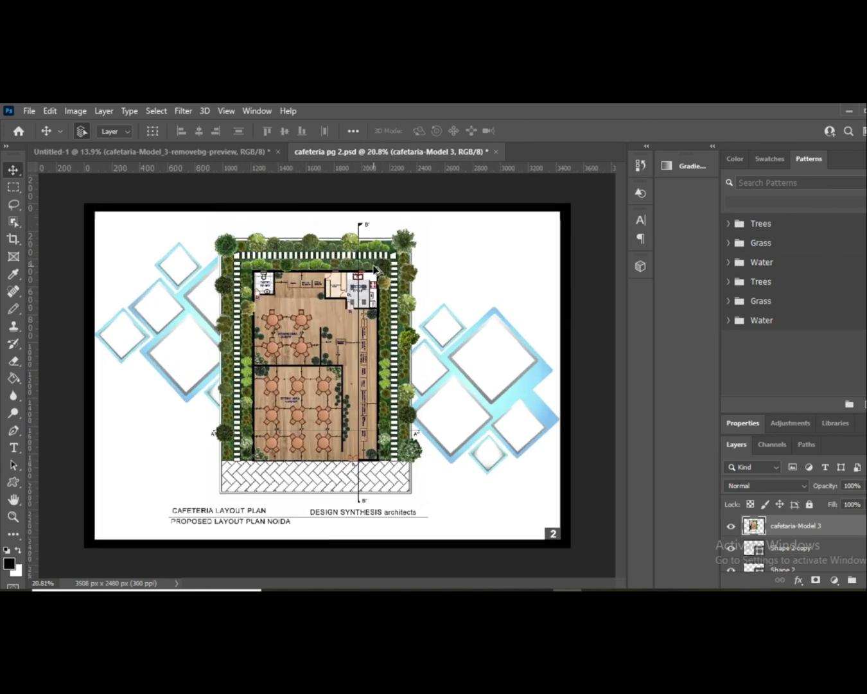